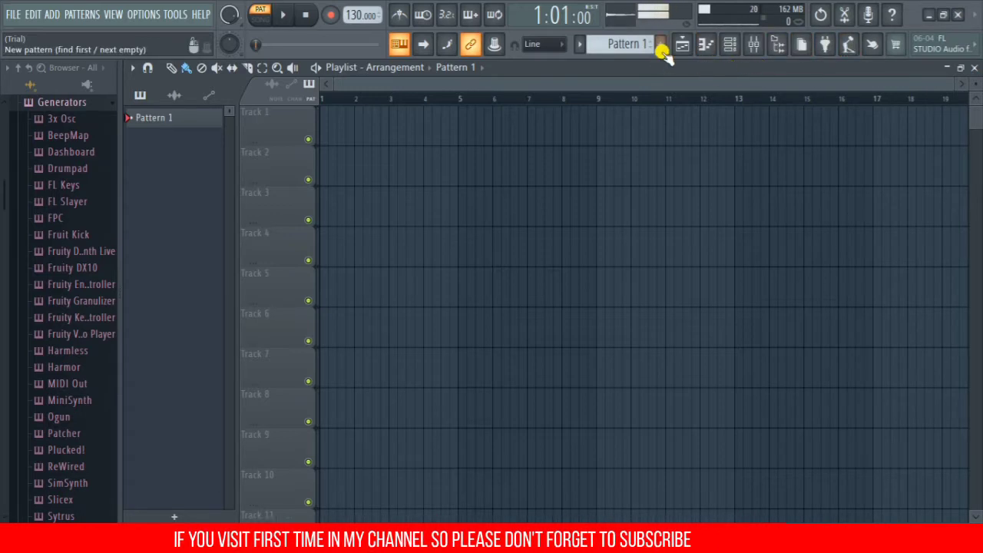
- Restore the maximized playlist and mixer to floating windows and clear the workspace by moving both and the channel rack down
click(961, 68)
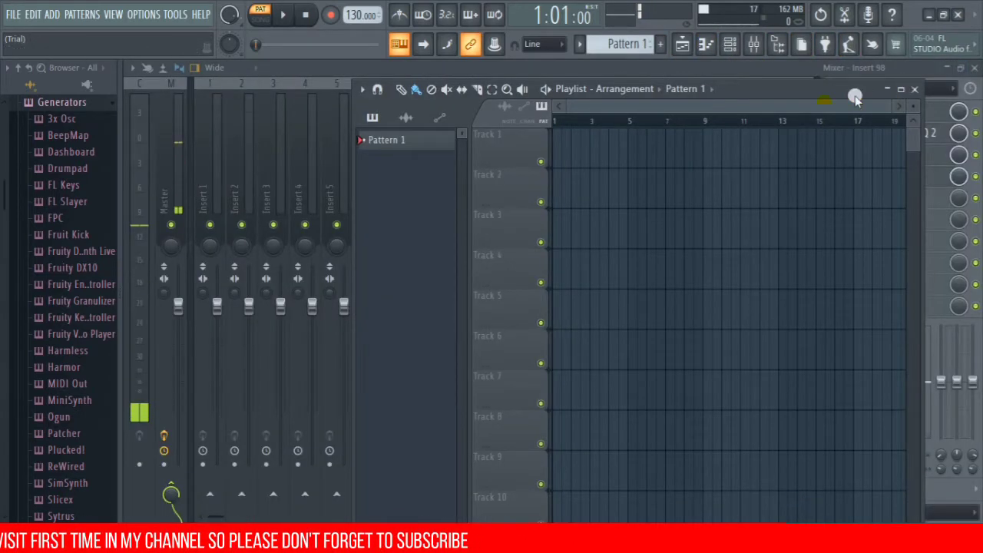
drag(801, 92, 693, 254)
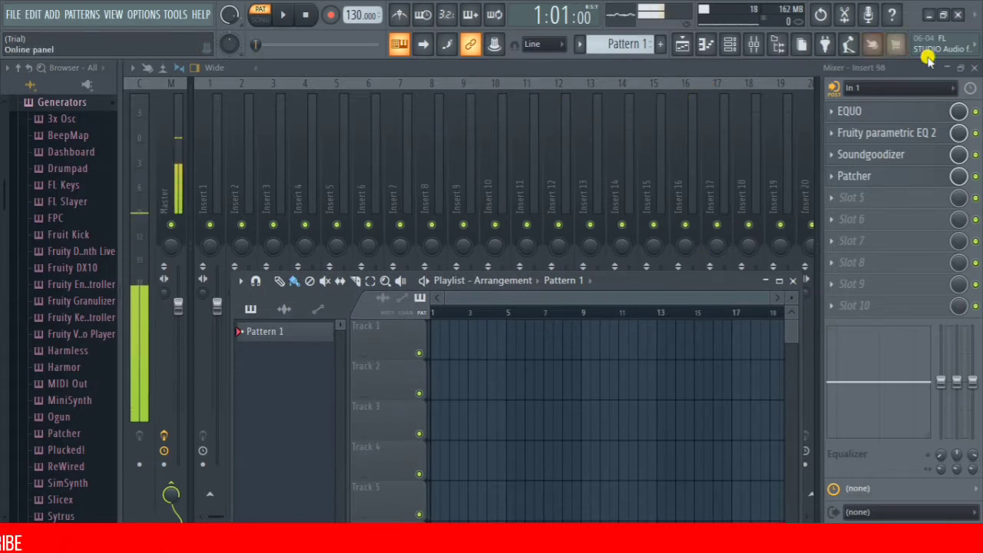
click(960, 67)
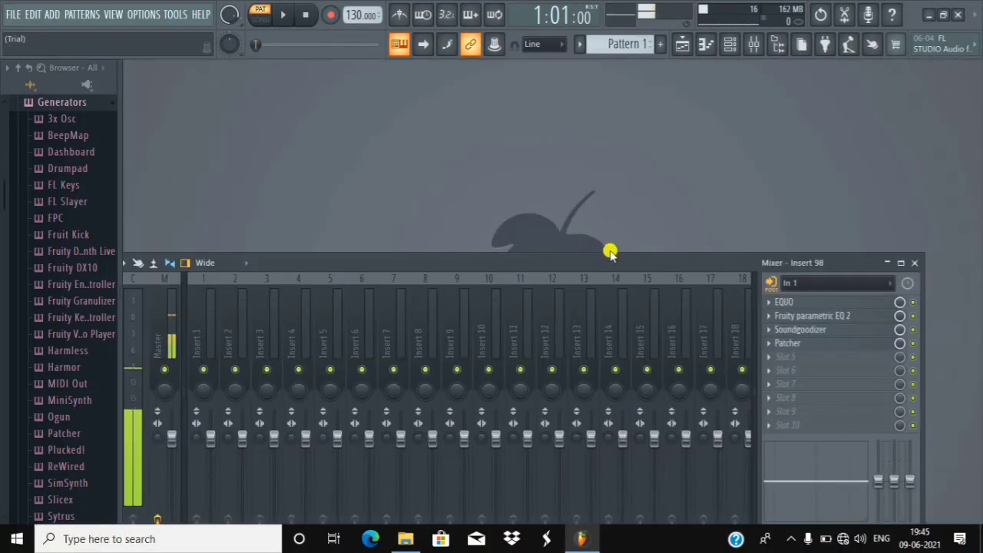
drag(608, 257, 550, 461)
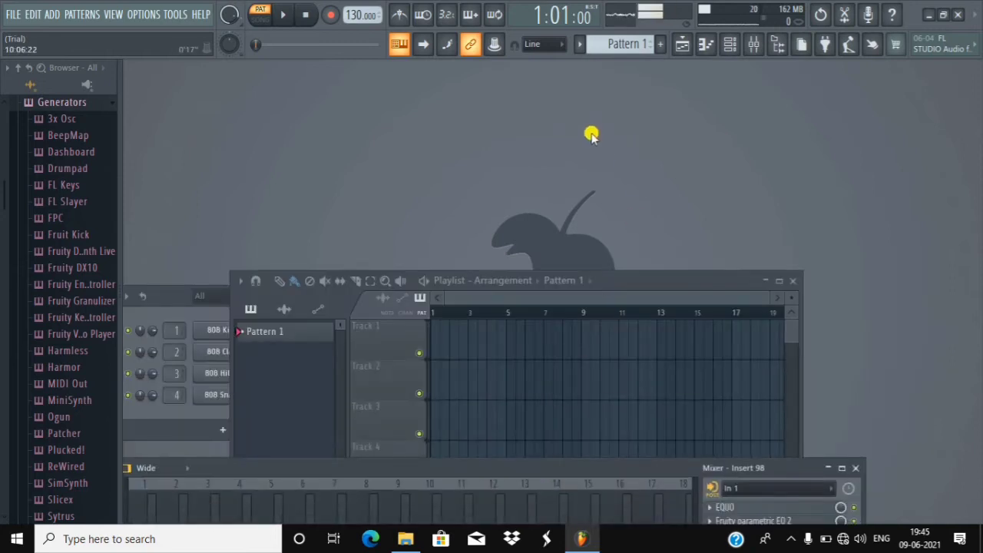
drag(662, 280, 600, 448)
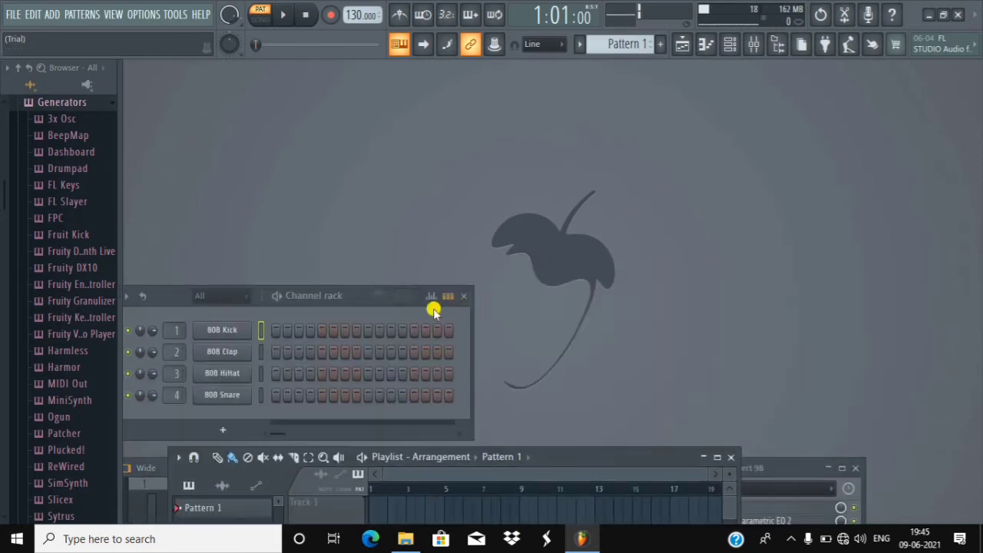
drag(163, 299, 357, 470)
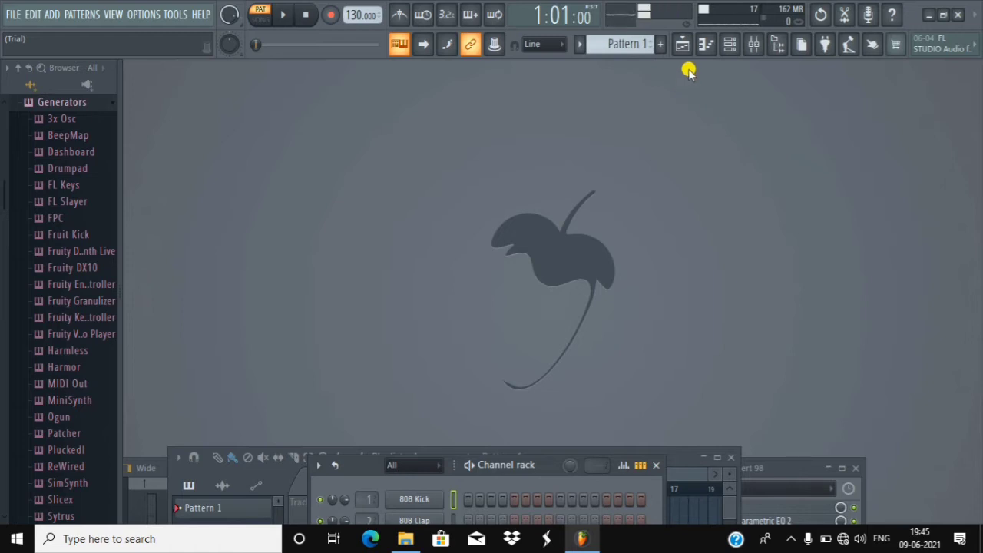
- Bring up the playlist window and maximize it, toggling its visibility off and back on
click(682, 47)
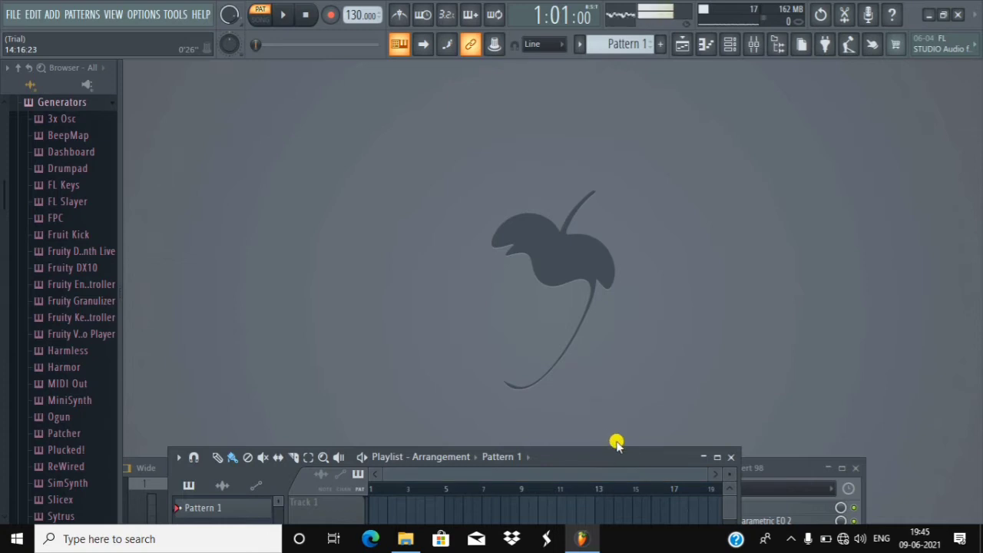
drag(623, 457, 764, 119)
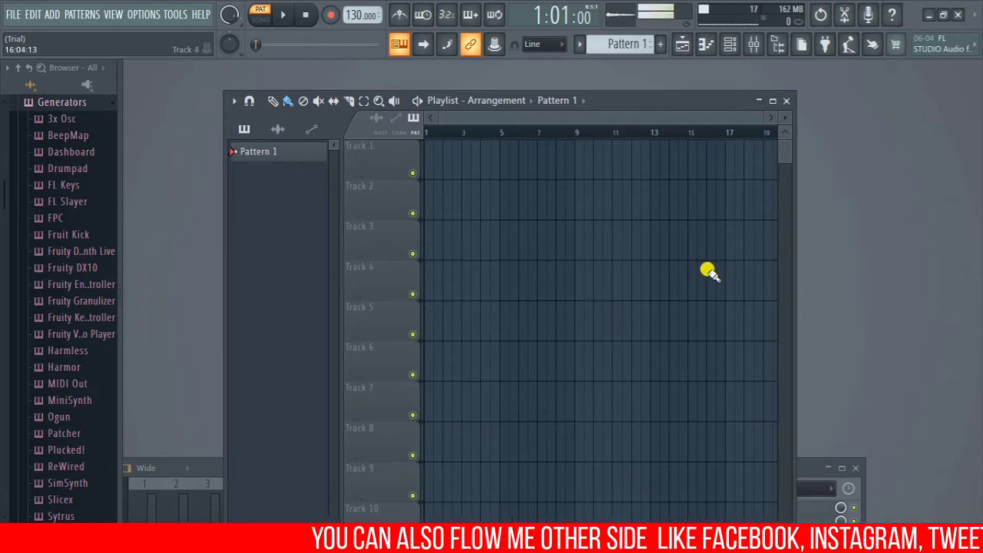
click(773, 102)
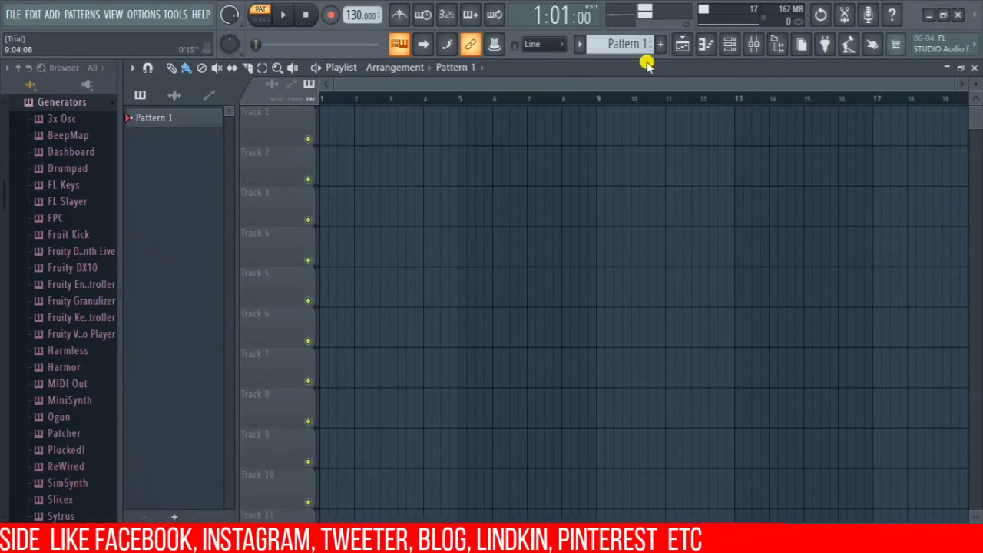
click(683, 46)
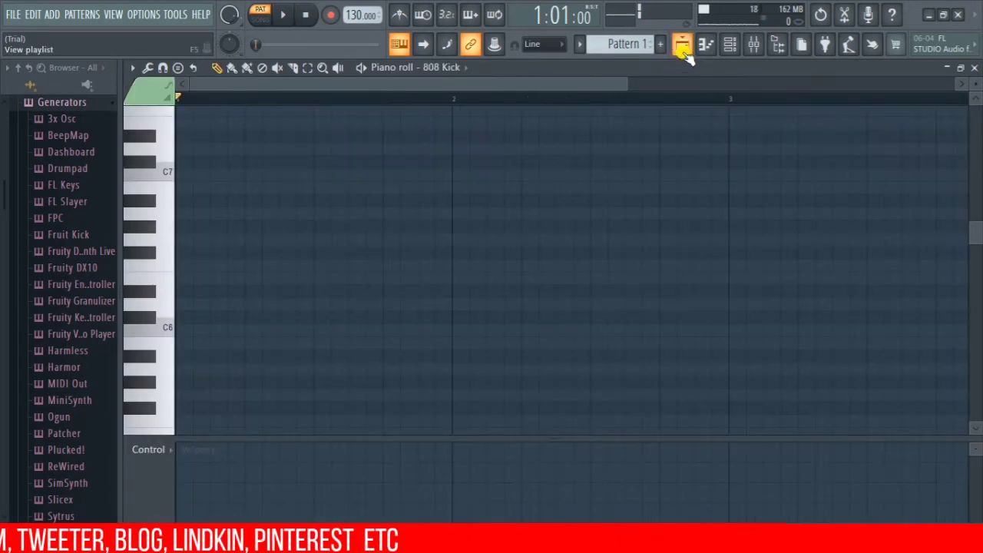
click(683, 47)
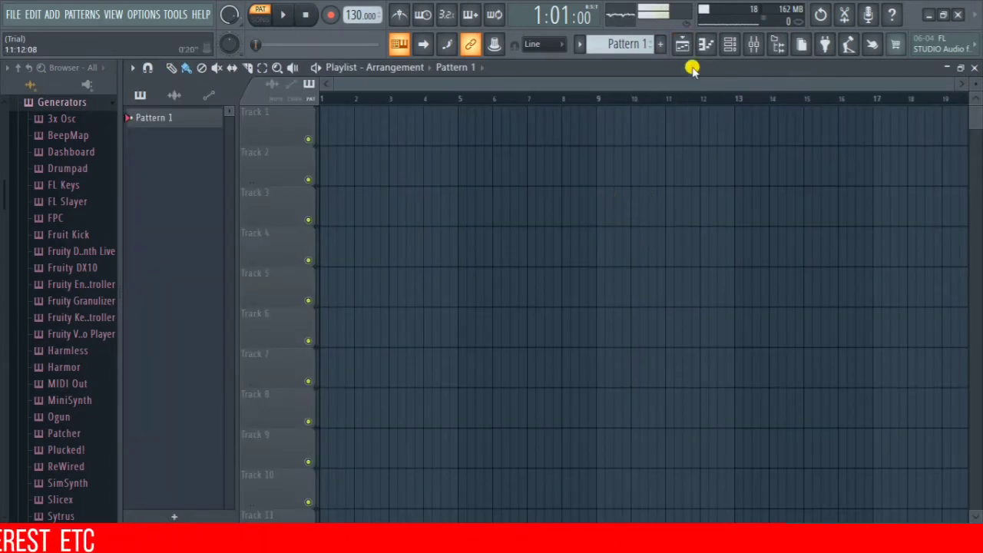
- Open the piano roll, and show the channel rack in the middle of the workspace over it
click(706, 44)
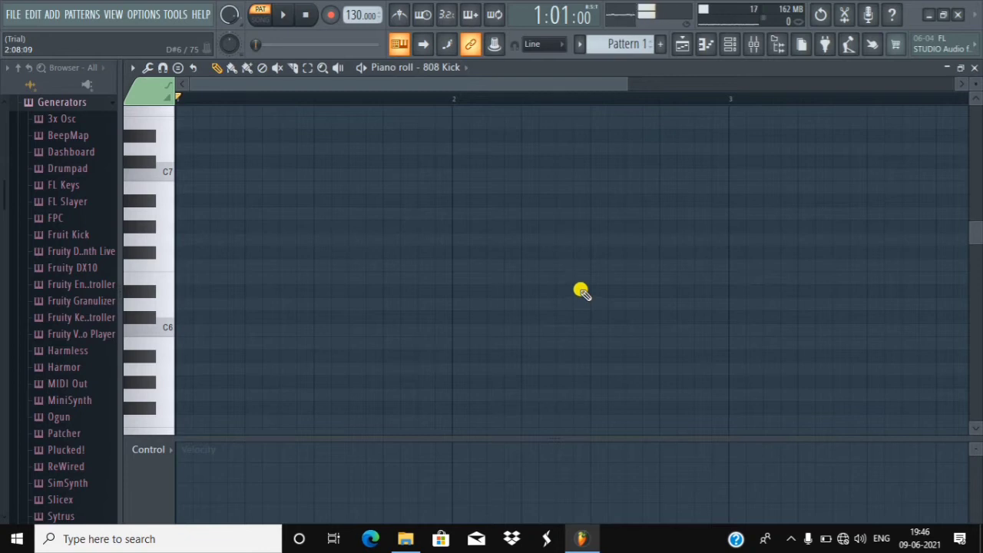
click(730, 47)
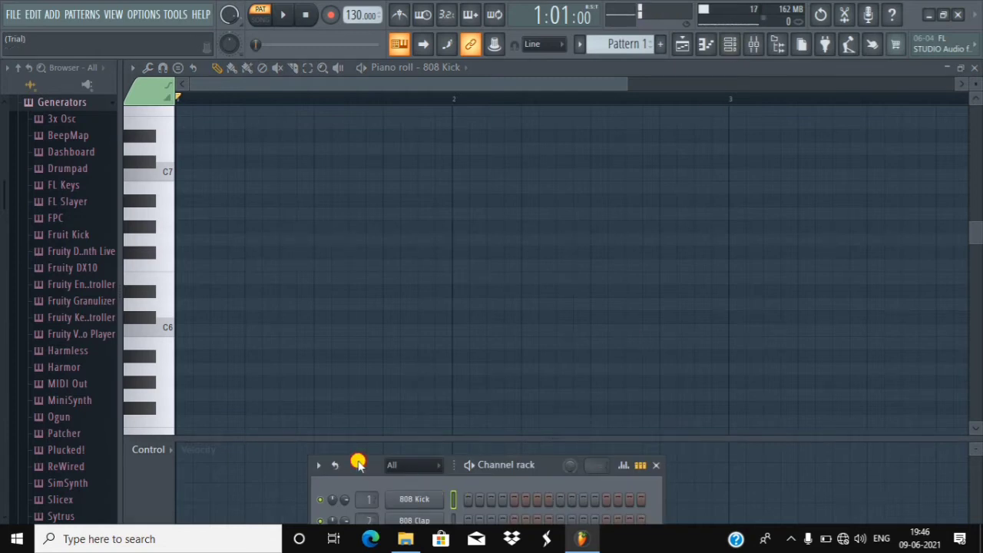
drag(358, 463, 340, 174)
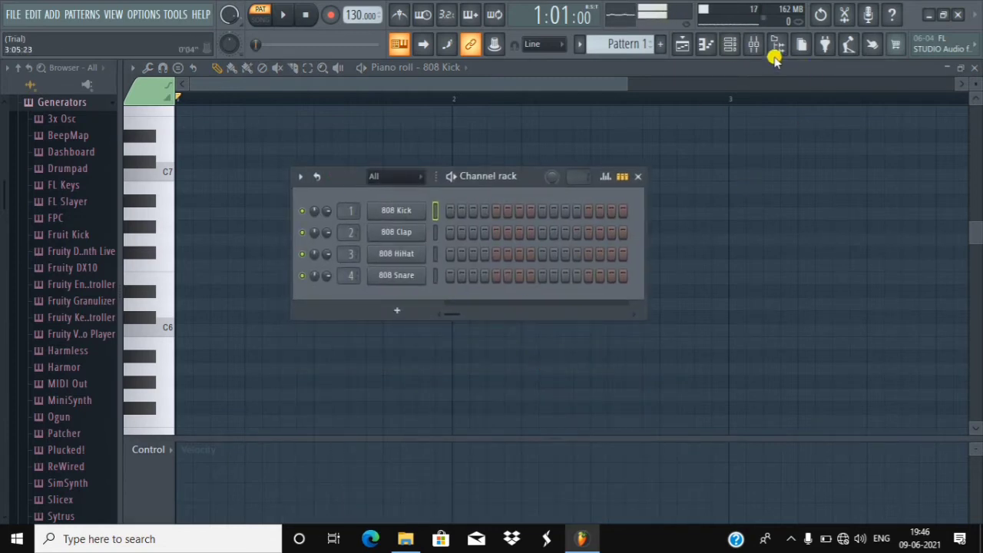
- Show the mixer, move it up into the workspace and maximize it
click(753, 47)
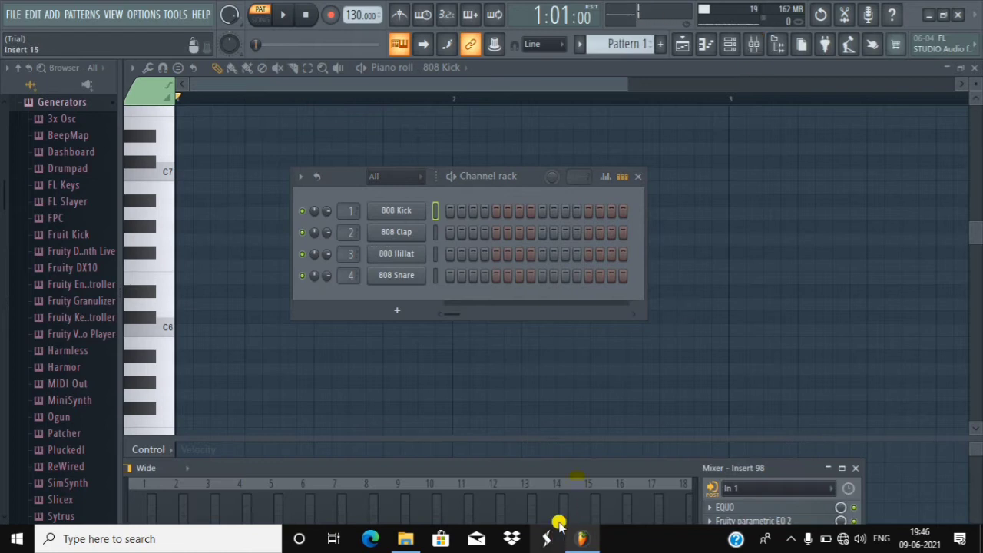
drag(583, 467, 661, 103)
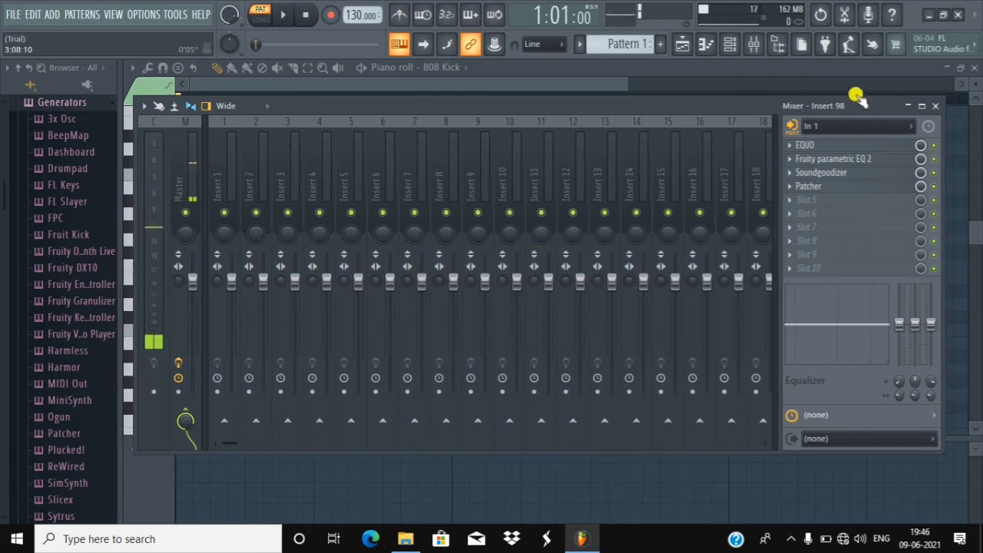
click(922, 106)
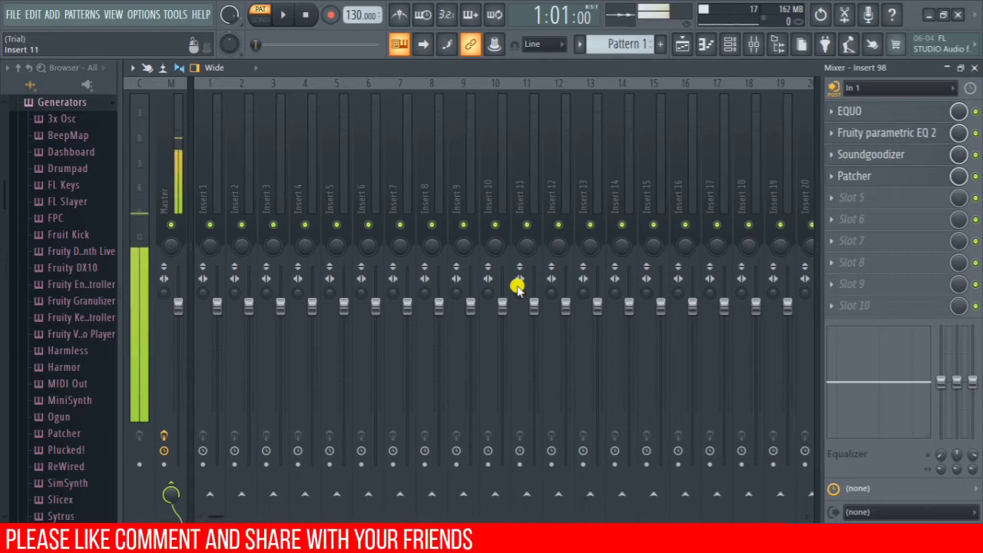
- Set the mixer layout to Compact and look through its tracks back to Insert 1
click(213, 69)
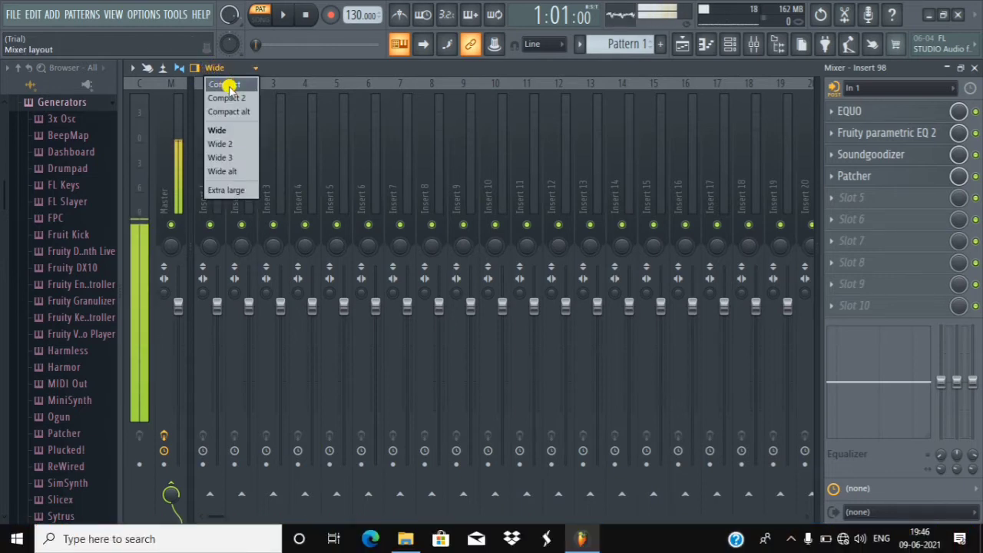
click(229, 86)
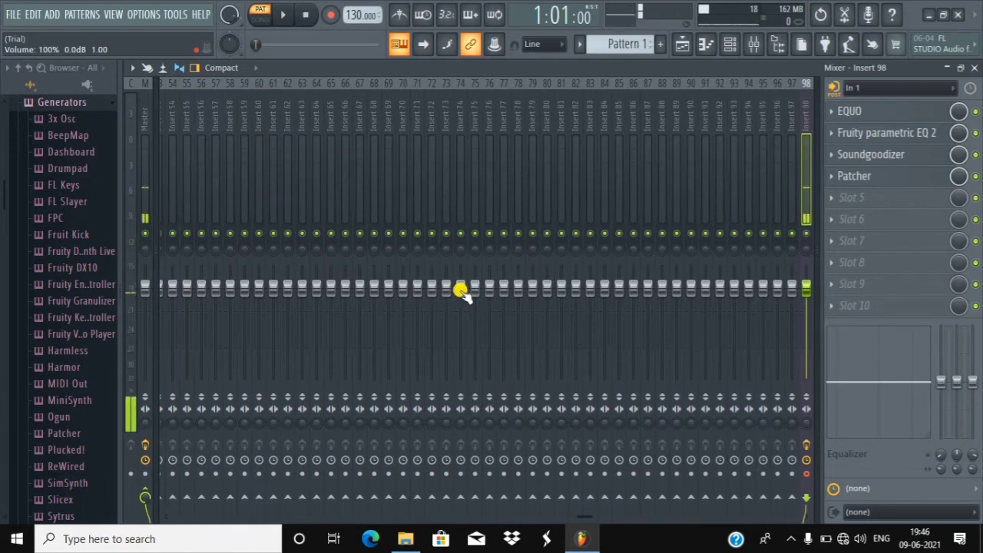
scroll(277, 175, up, 5)
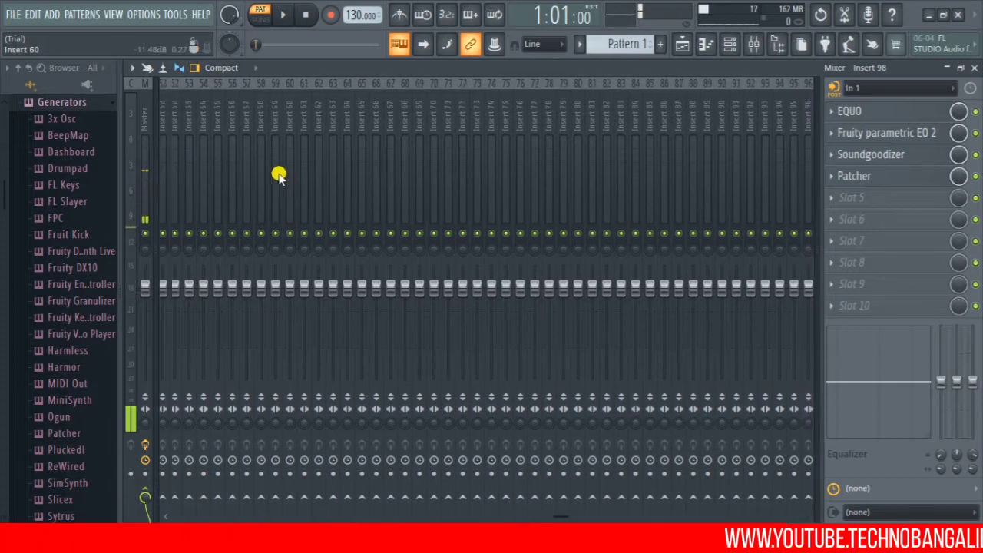
scroll(340, 180, up, 16)
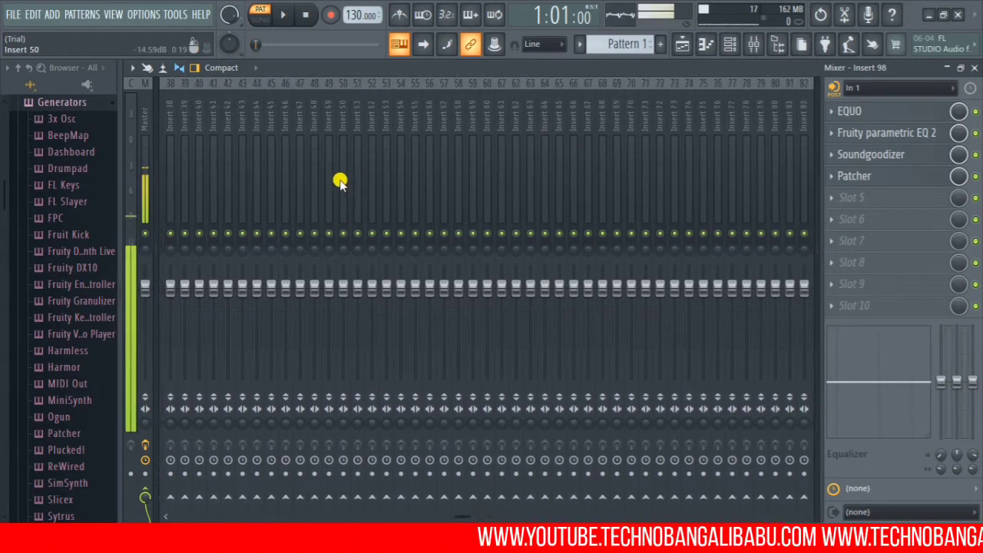
scroll(341, 180, up, 20)
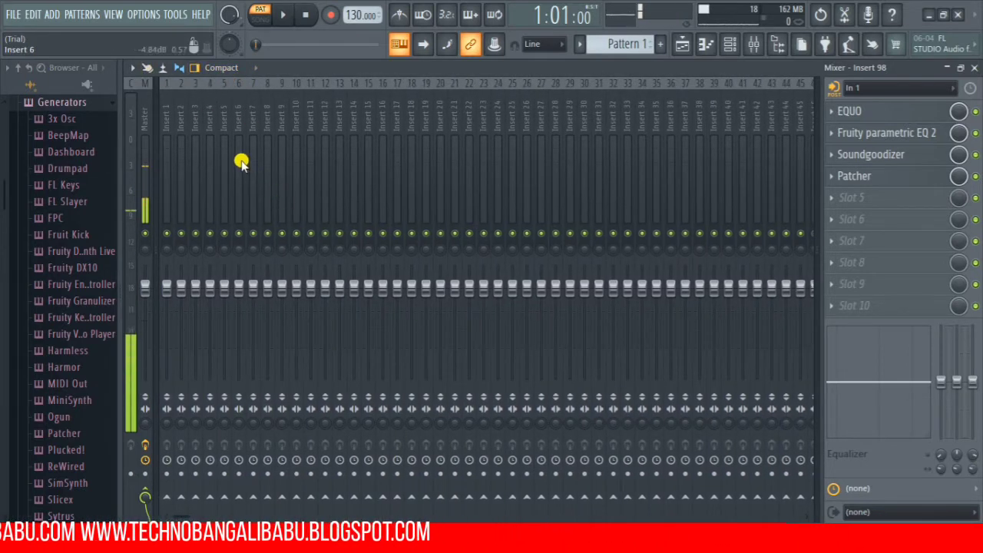
- Toggle the mixer's track inspector, leaving it hidden
click(199, 67)
click(199, 68)
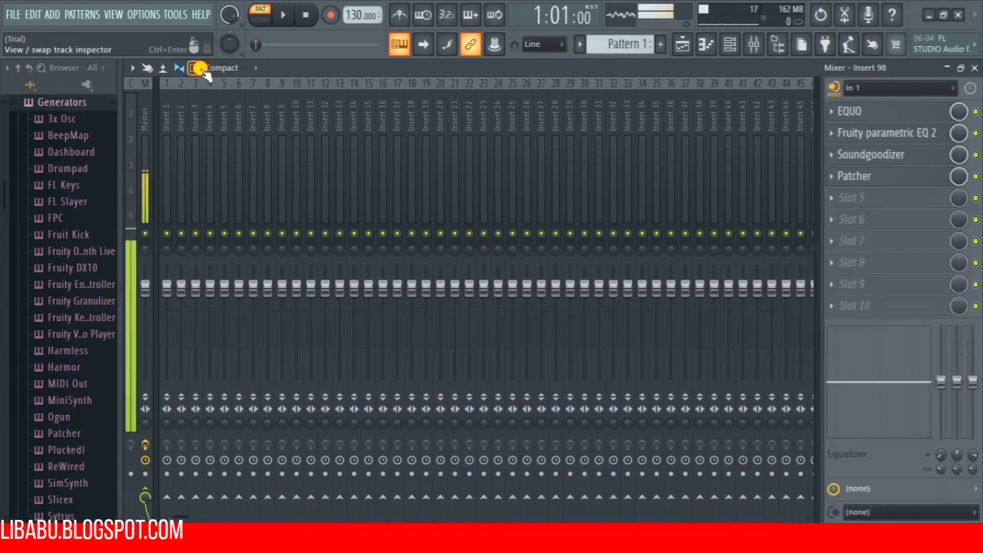
click(200, 69)
- Try the Compact 2 and Compact alt layouts on the mixer
click(227, 67)
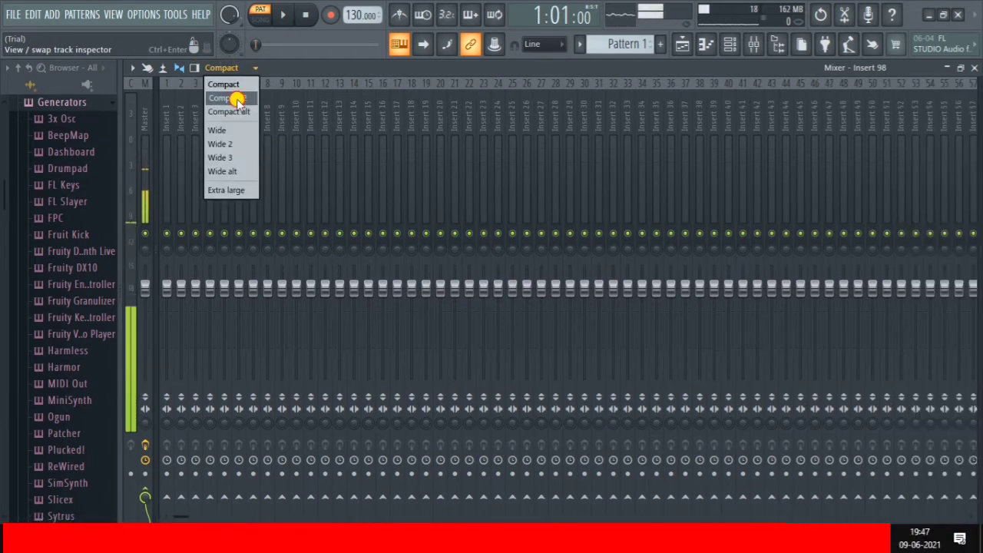
click(236, 99)
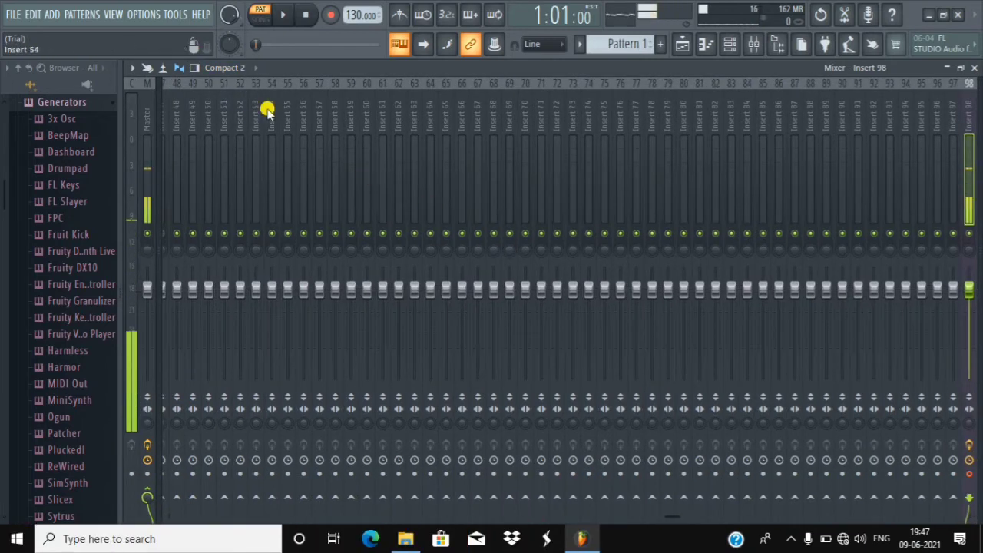
click(235, 68)
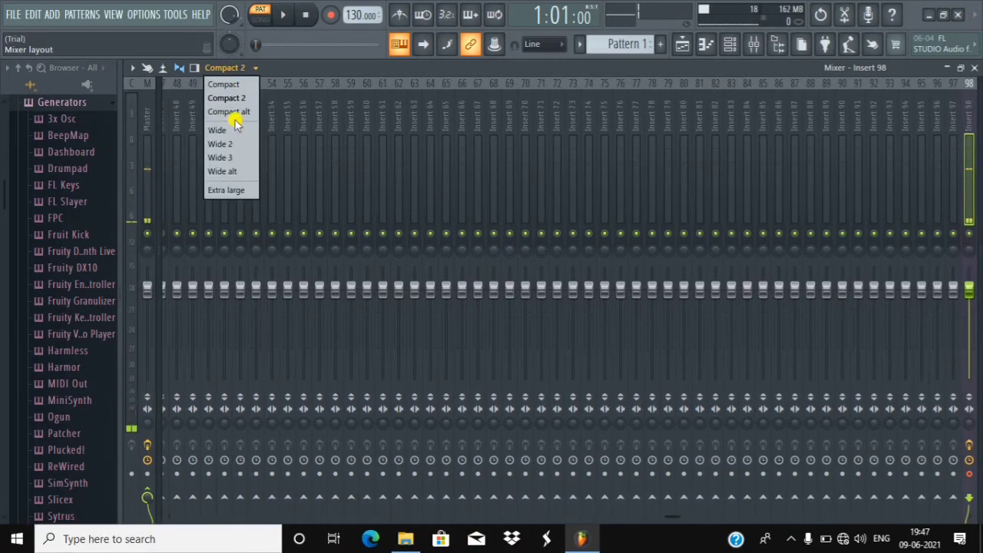
click(239, 115)
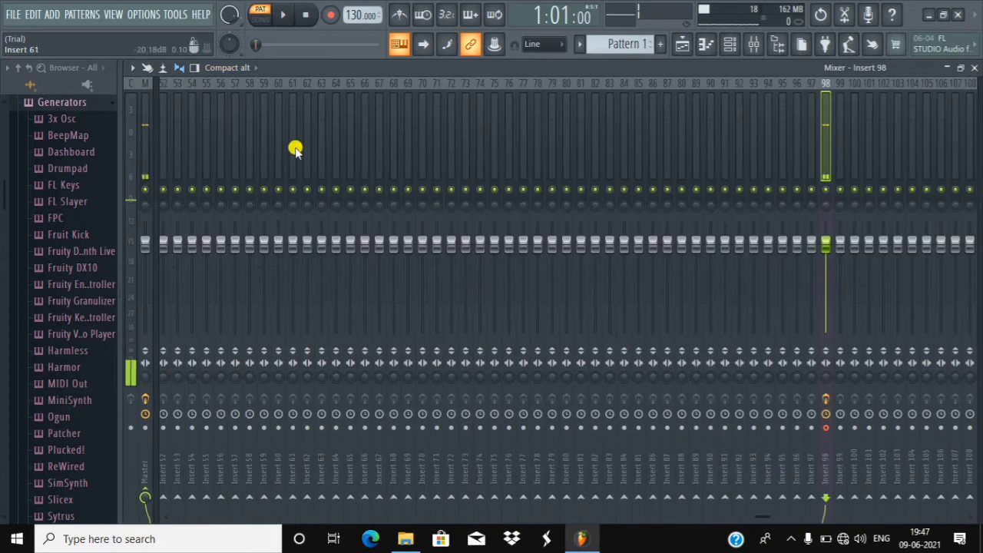
- Go through the mixer's Wide, Wide 2 and Wide 3 layouts and settle on Wide alt
click(235, 68)
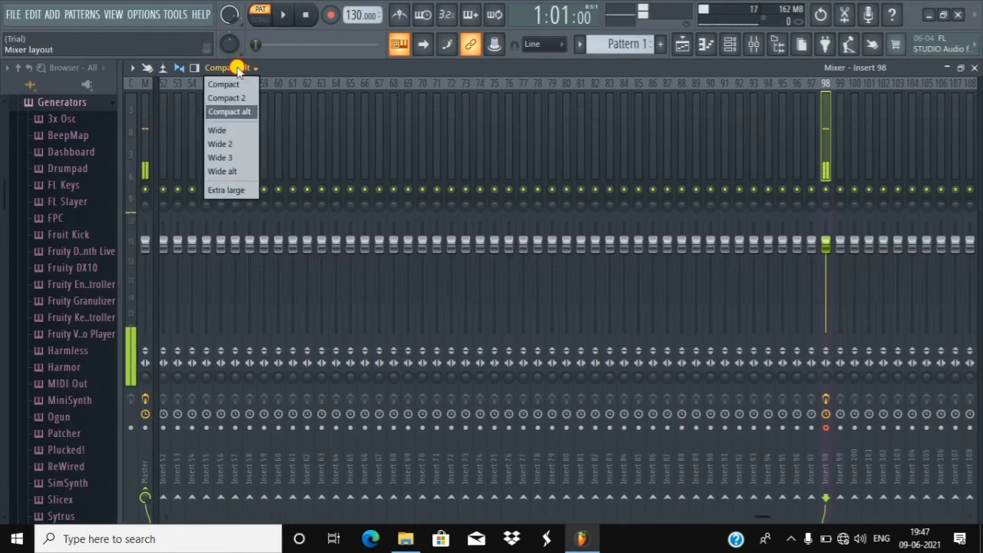
click(224, 132)
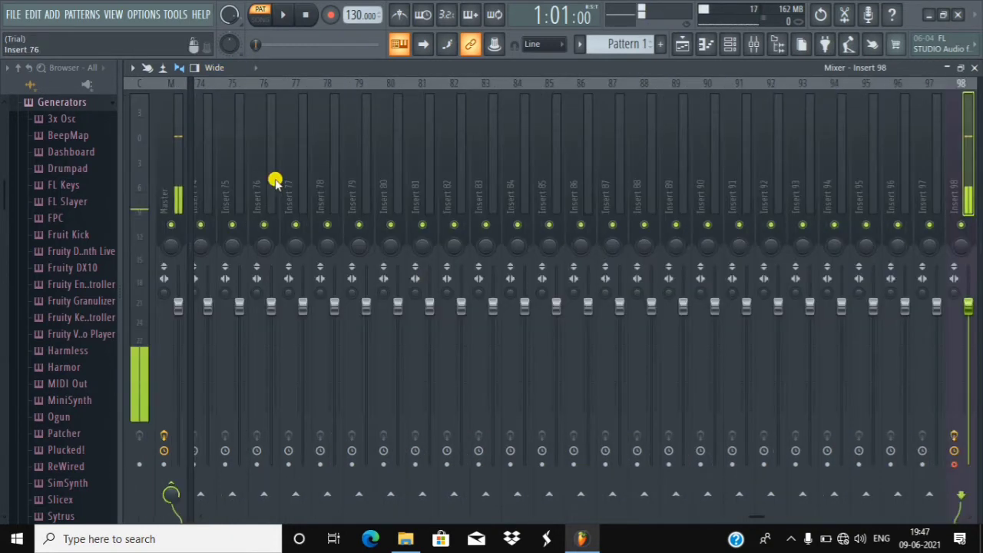
click(216, 68)
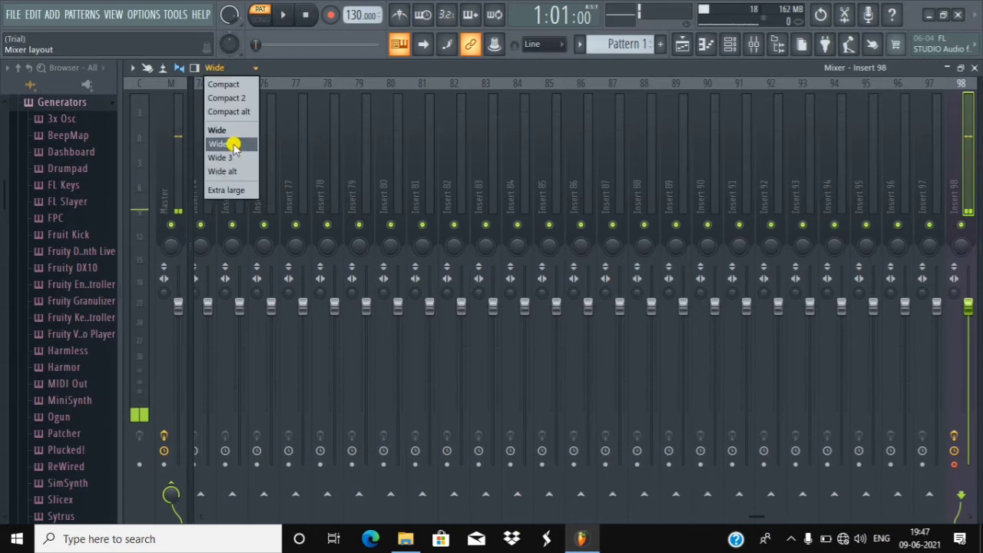
click(233, 145)
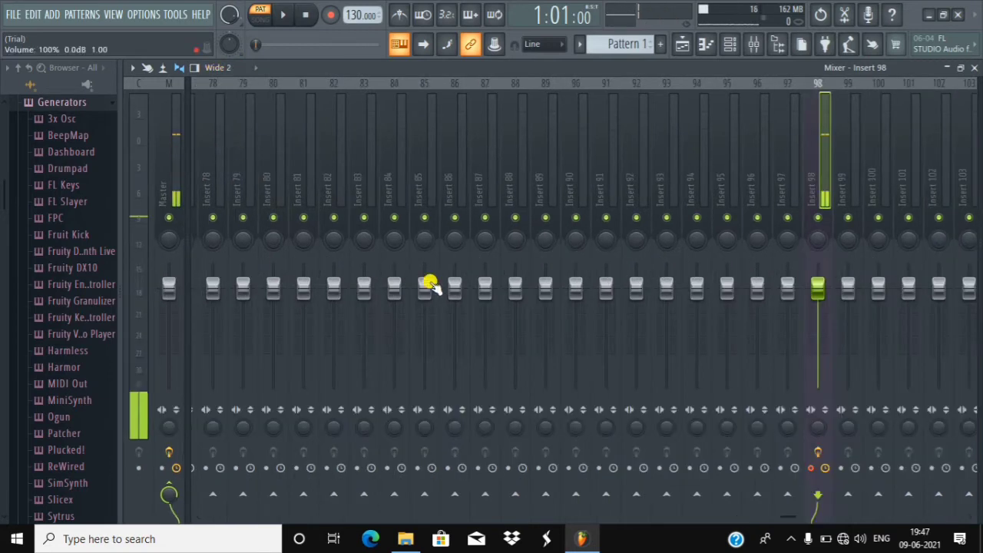
click(219, 69)
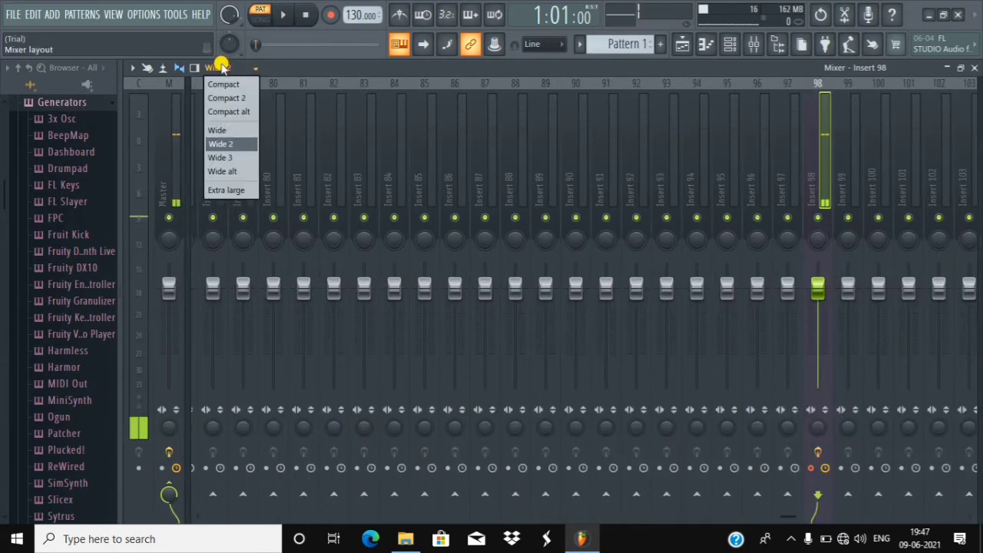
click(233, 157)
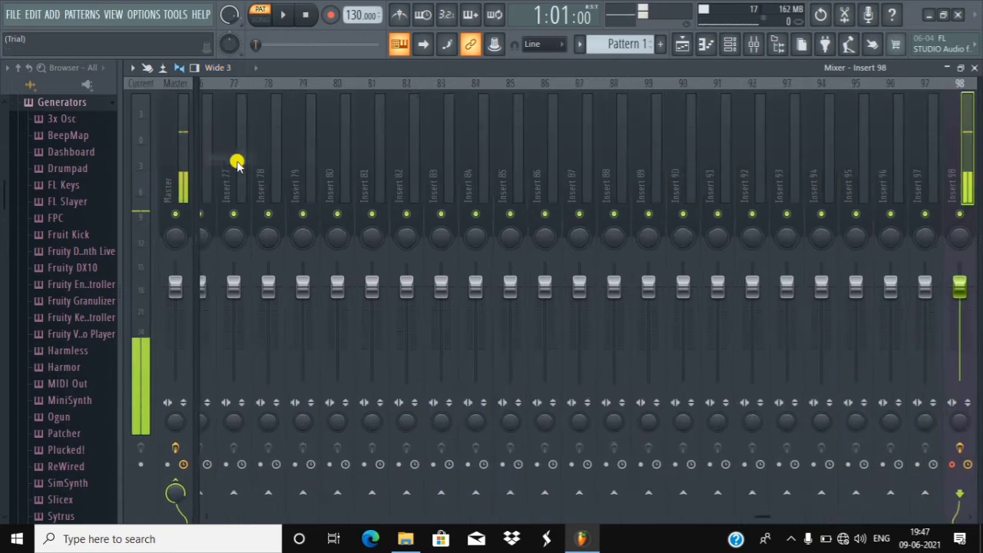
click(222, 69)
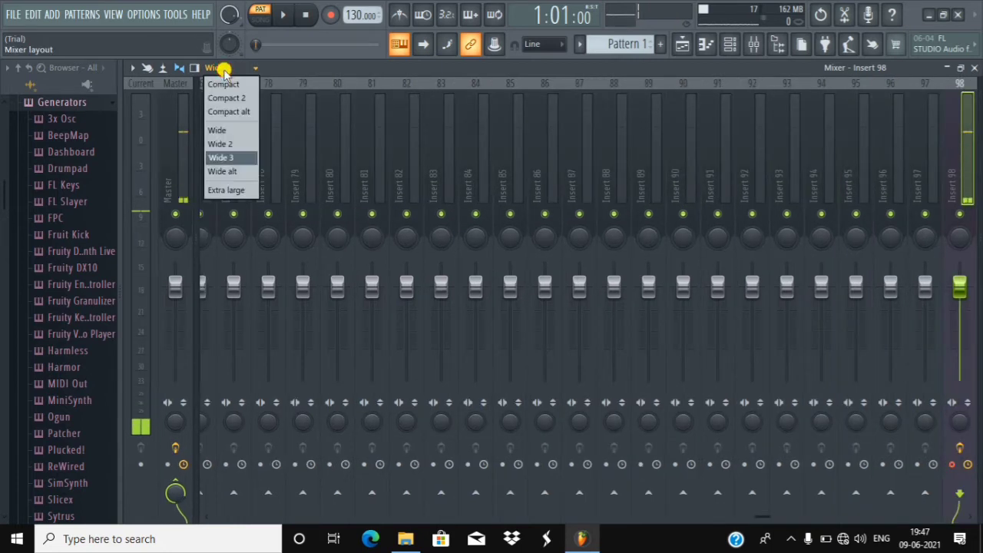
click(236, 174)
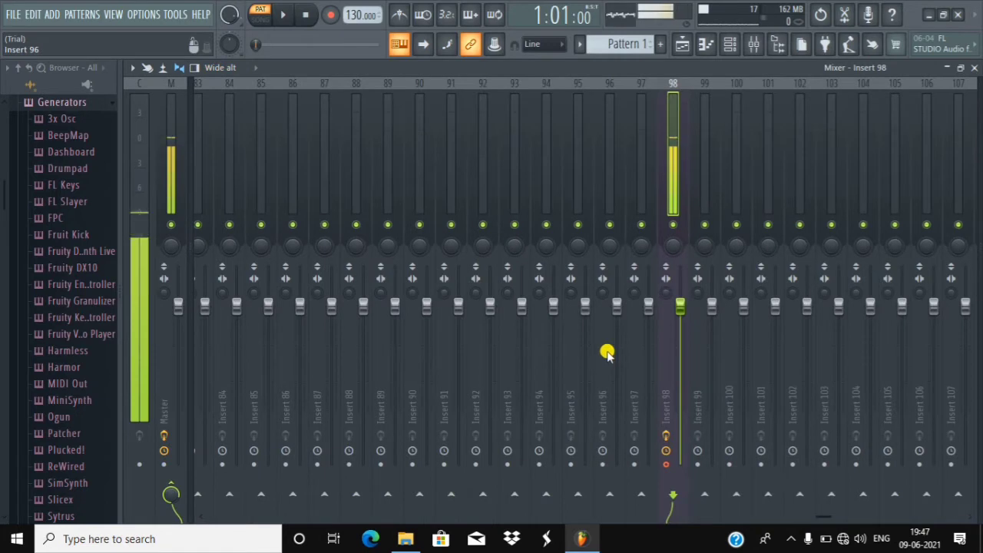
- Switch the mixer layout to Extra large and look through its tracks back to Insert 1
click(227, 69)
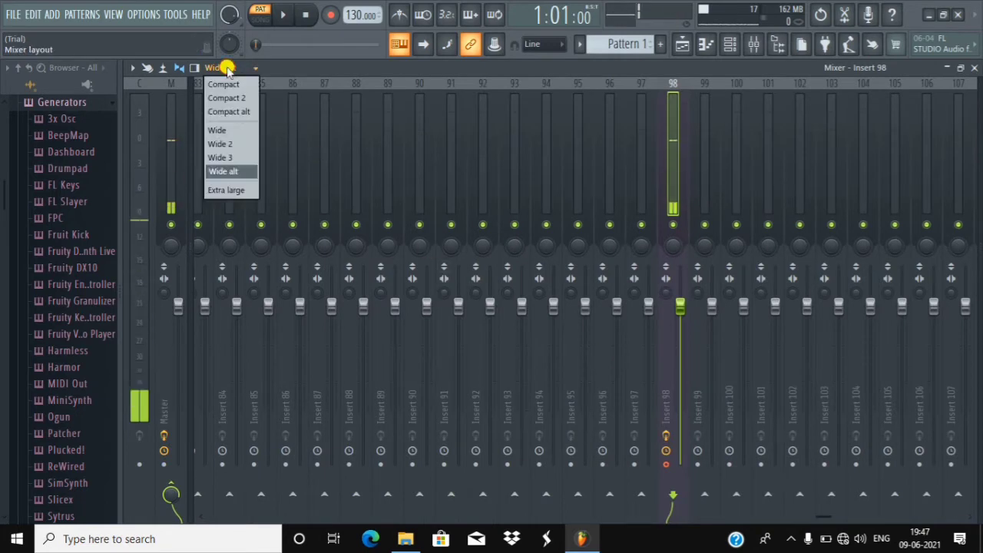
click(243, 191)
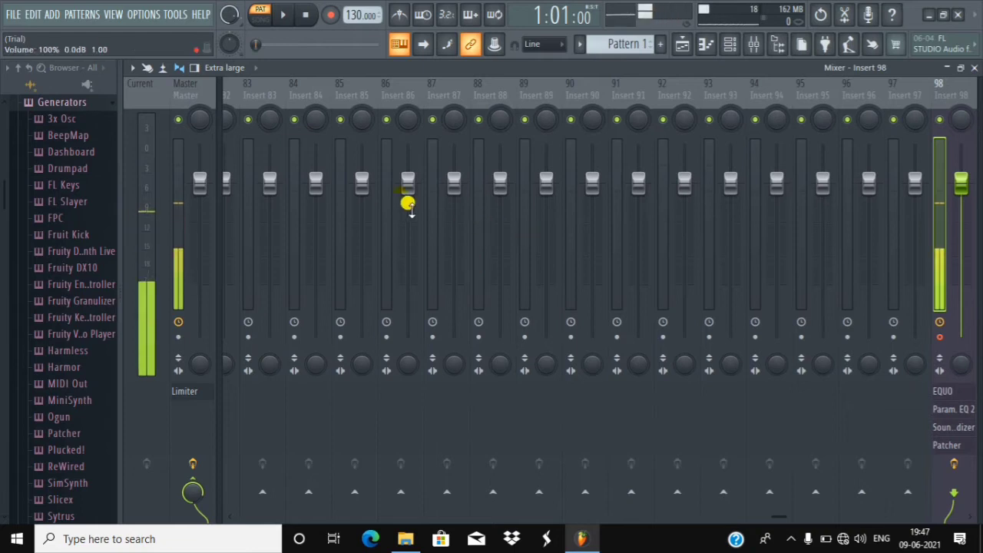
scroll(346, 97, up, 10)
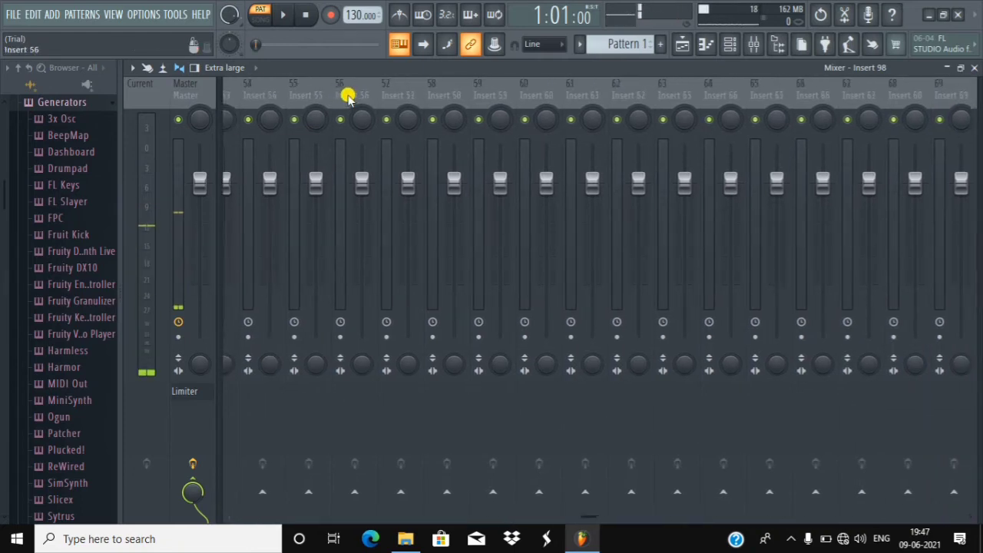
scroll(349, 96, up, 12)
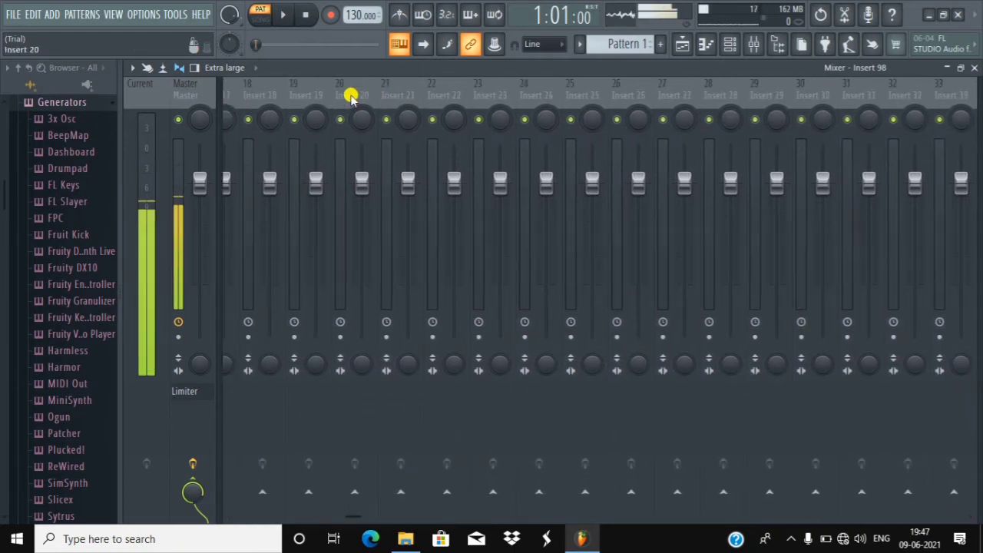
scroll(351, 97, up, 6)
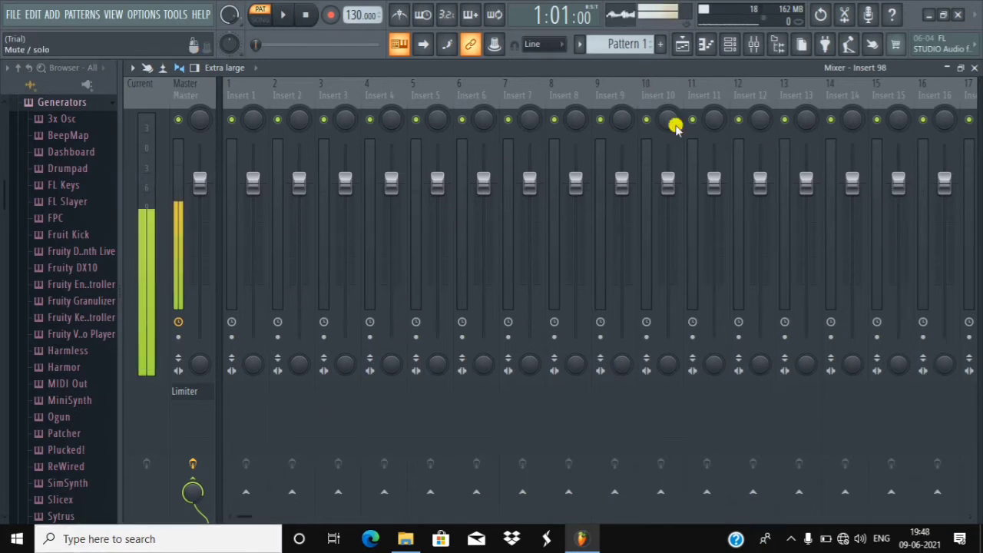
- Bring up the channel rack over the mixer and look through the browser's list of generator presets
click(728, 48)
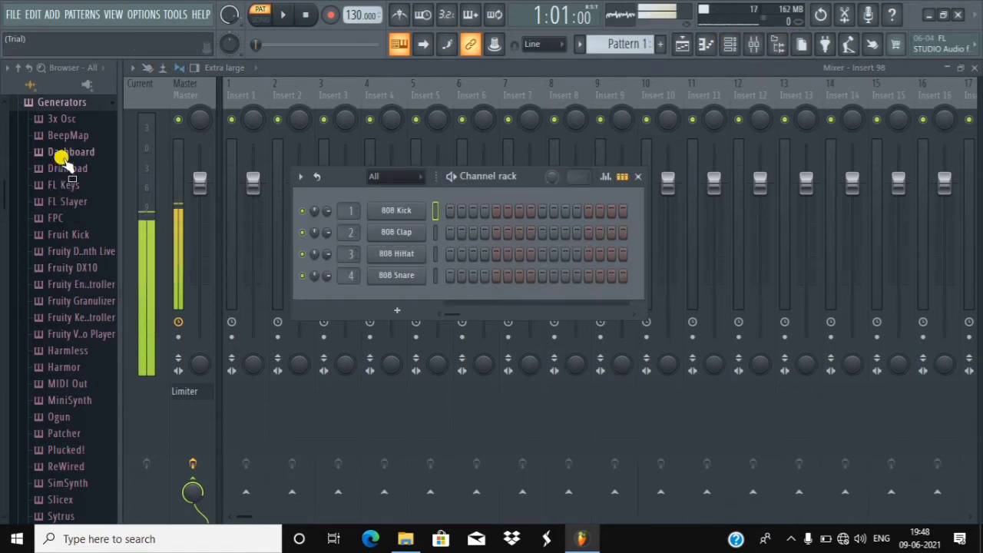
scroll(35, 246, up, 3)
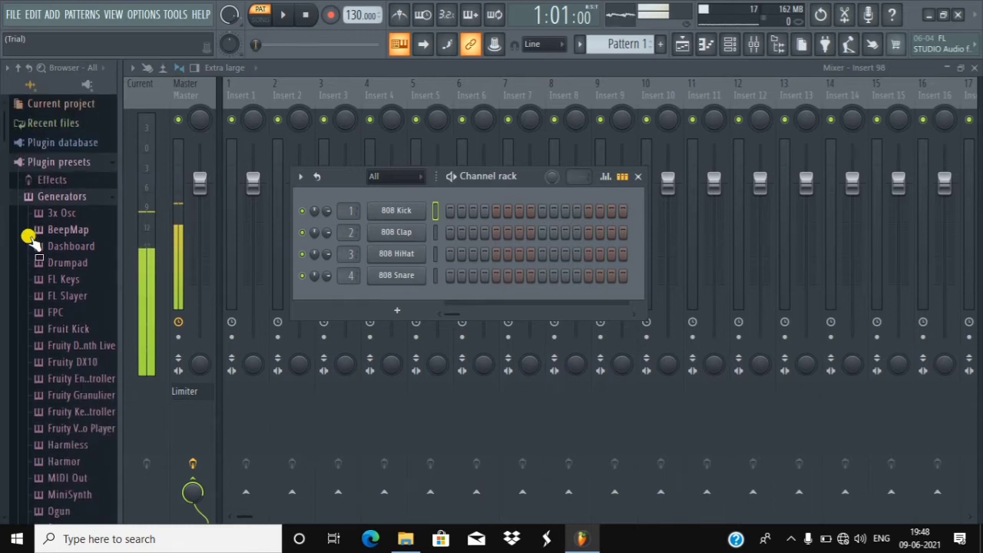
scroll(4, 222, down, 4)
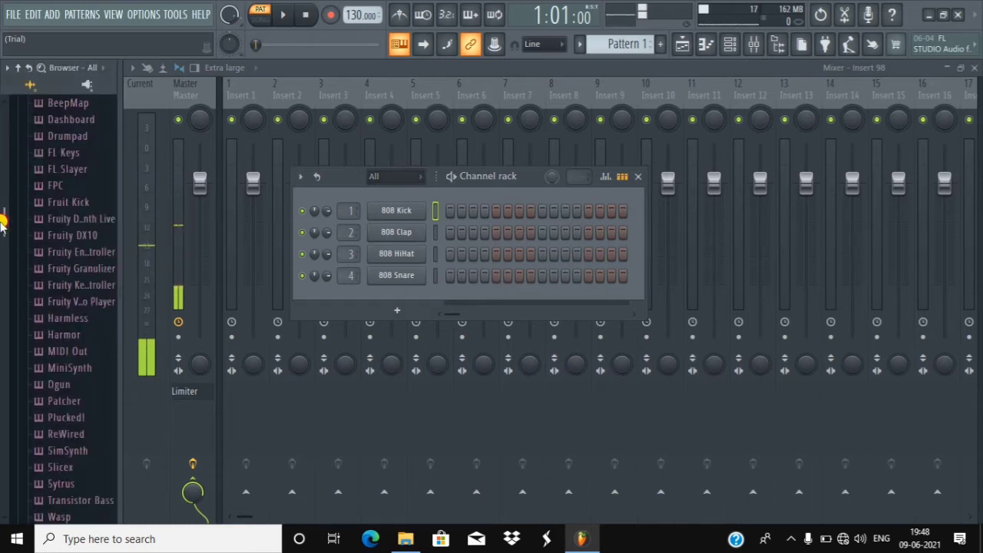
scroll(76, 219, up, 4)
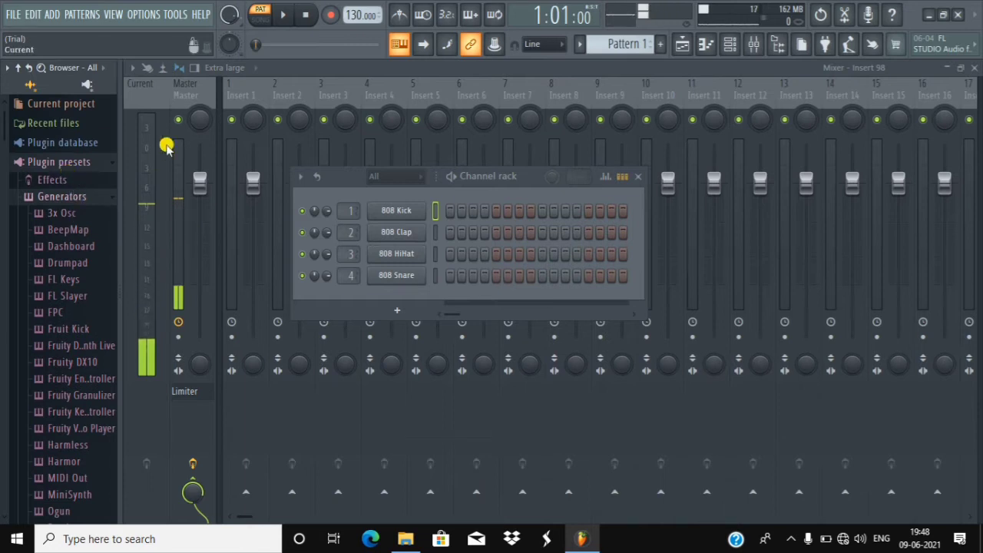
- Toggle the browser's visibility and widen it until the full generator names fit, leaving it shown
key(alt+F8)
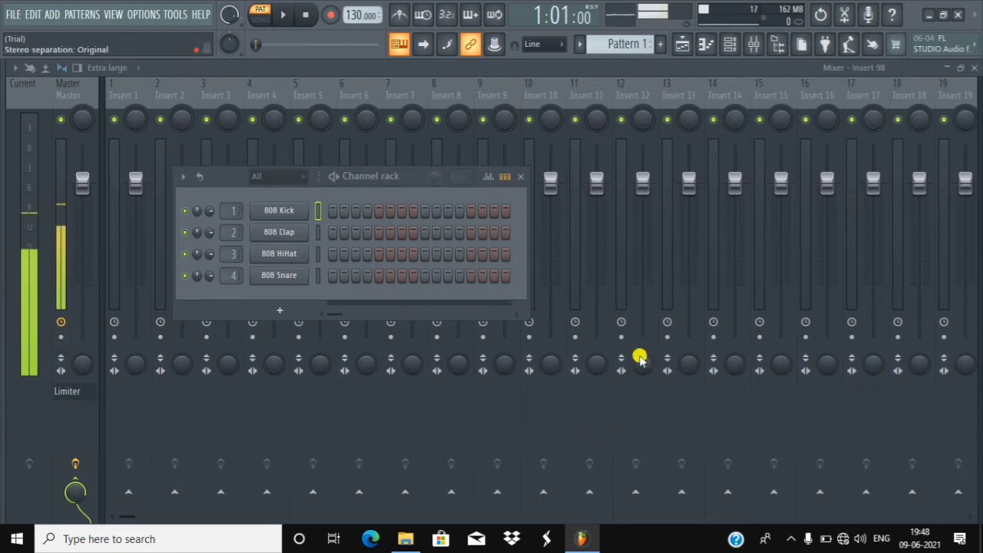
click(776, 43)
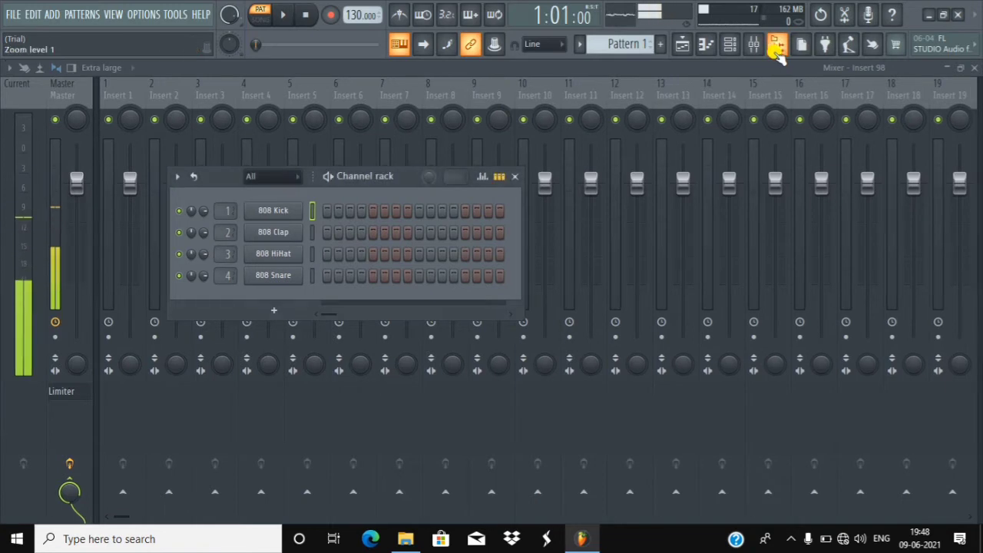
click(777, 46)
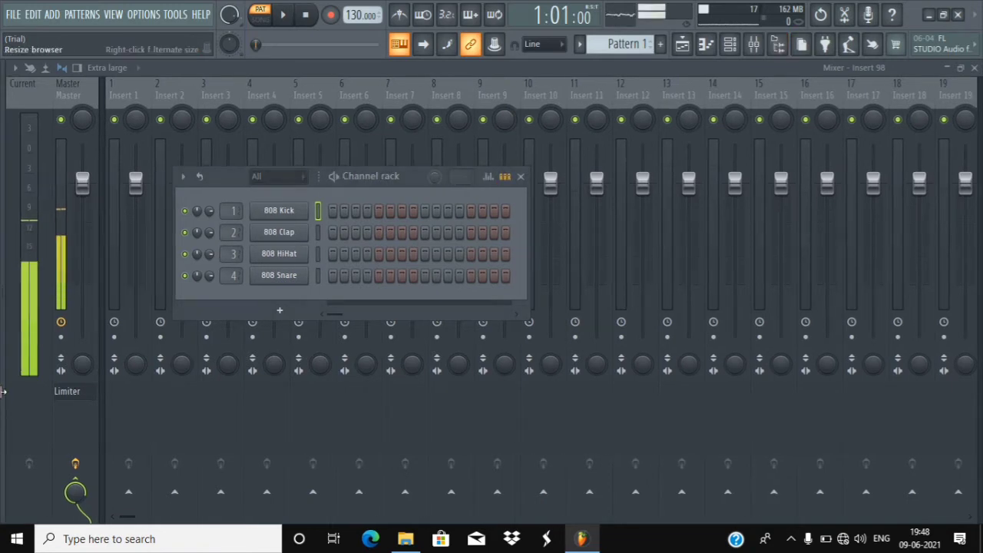
drag(3, 282, 226, 285)
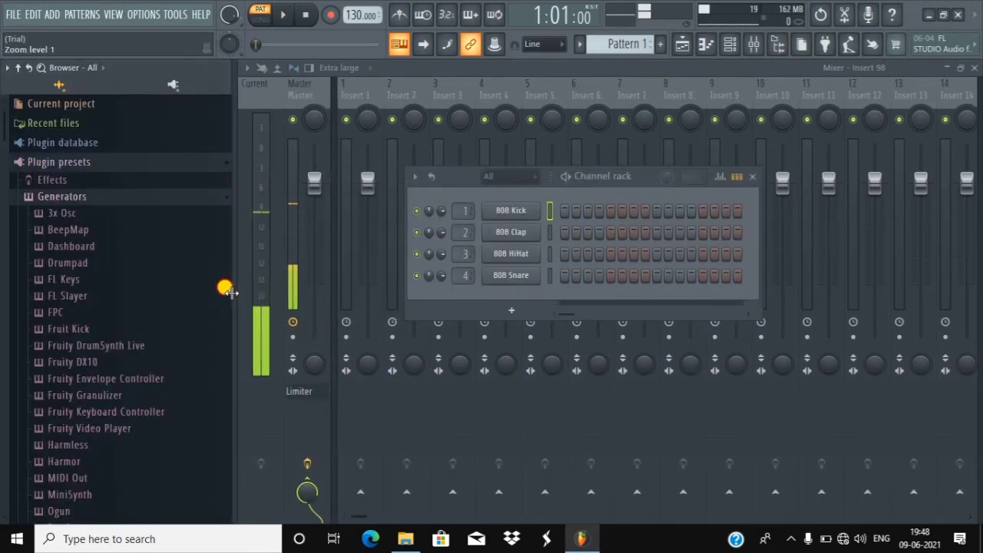
drag(97, 325, 80, 279)
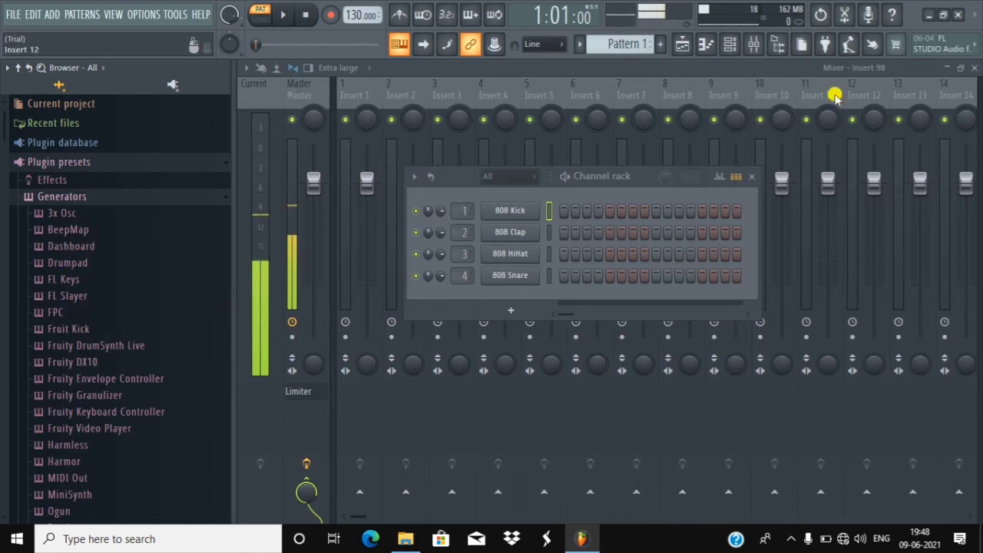
click(777, 46)
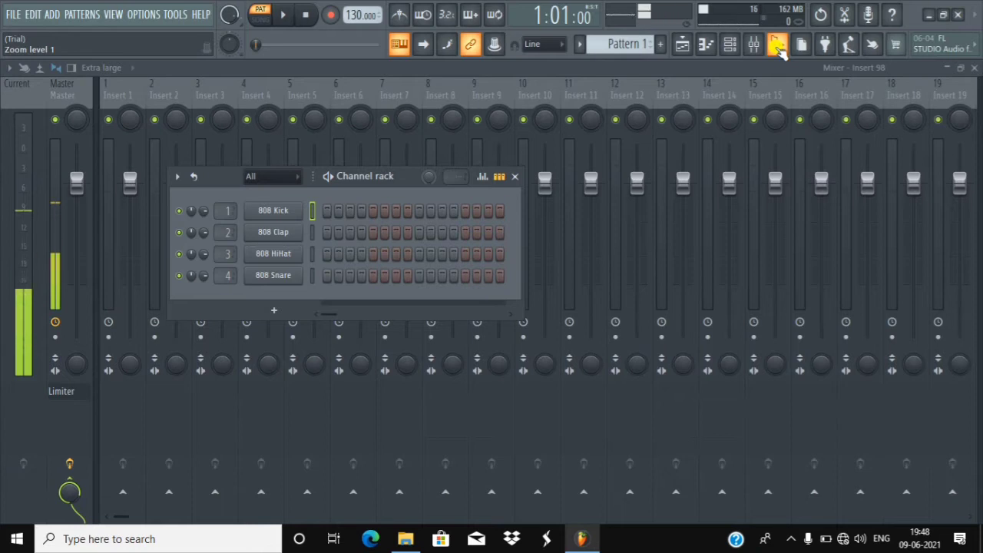
click(777, 47)
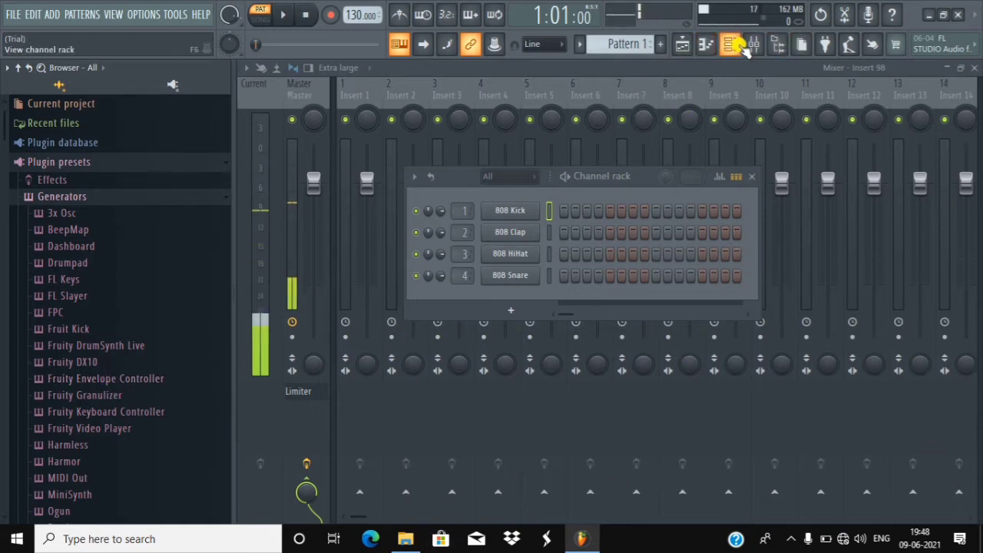
- Select the Master track in the mixer and narrow the browser to give the mixer more room
click(13, 15)
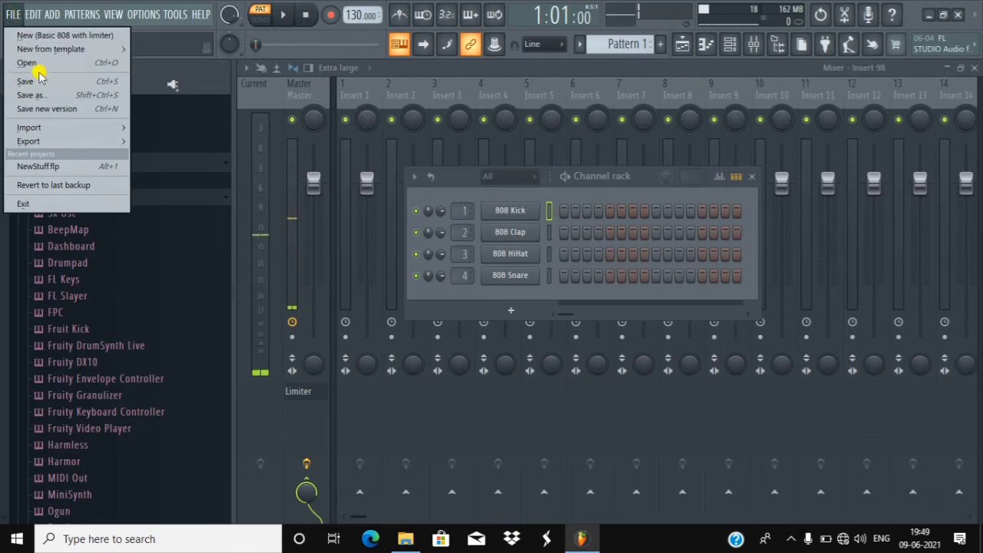
click(619, 66)
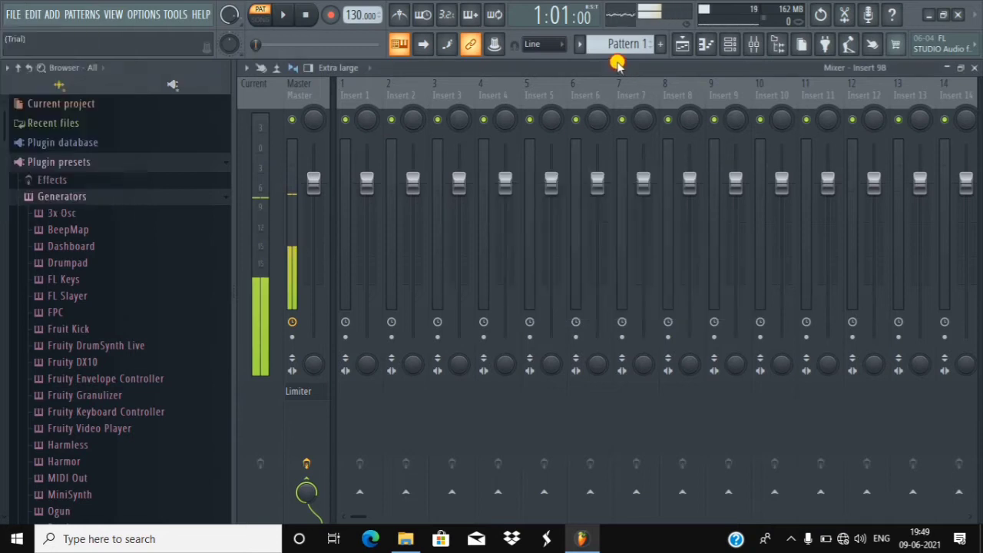
click(311, 142)
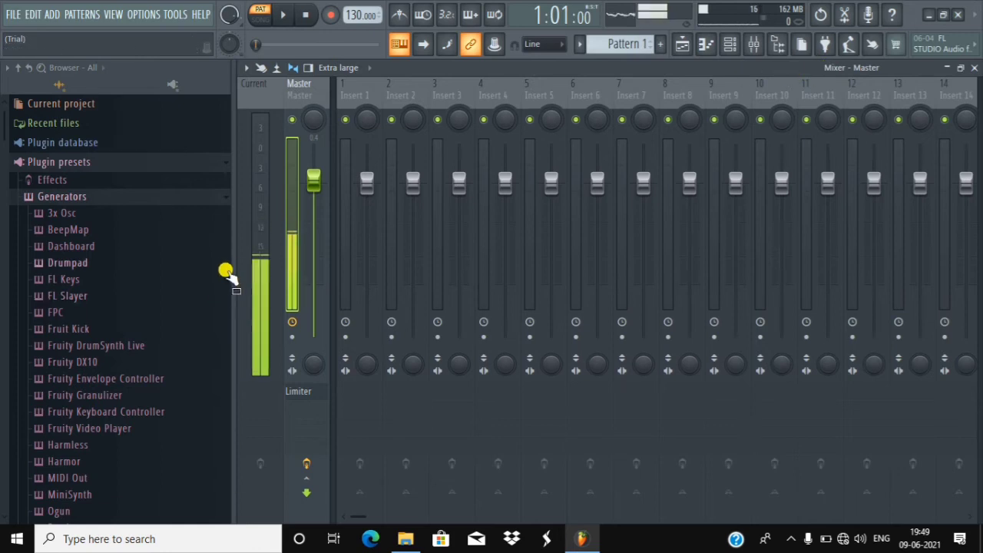
drag(229, 266, 107, 281)
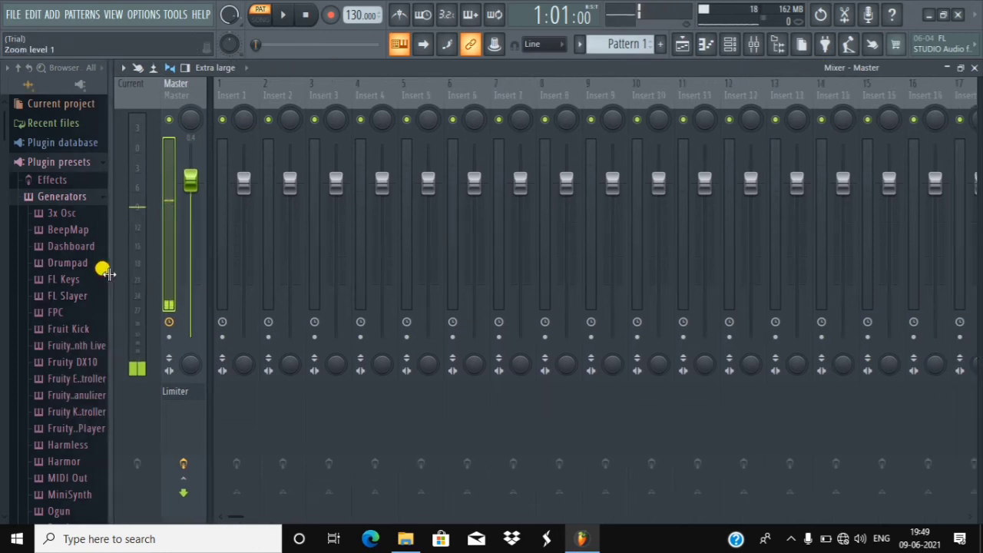
- Set the mixer layout to Wide
click(247, 67)
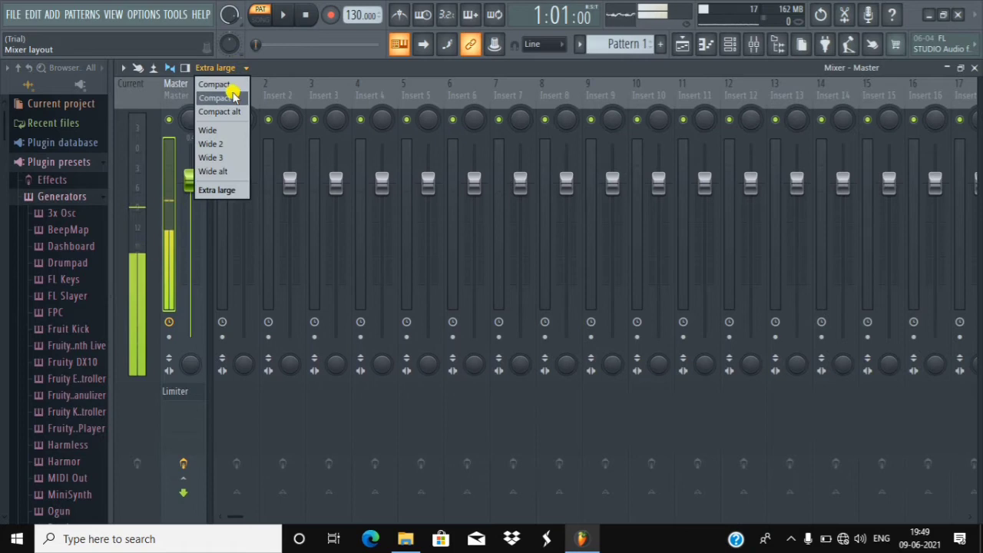
click(223, 130)
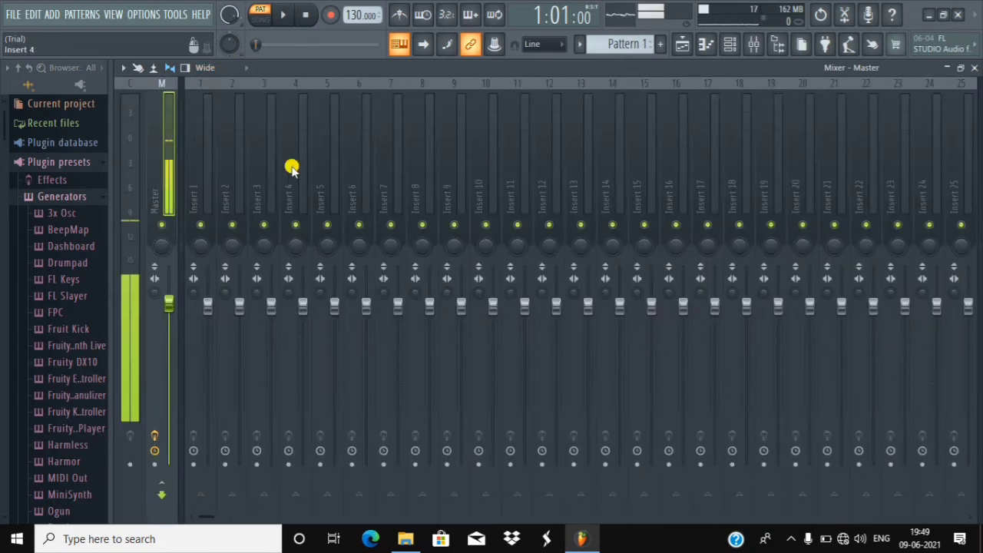
click(220, 69)
click(234, 70)
click(239, 68)
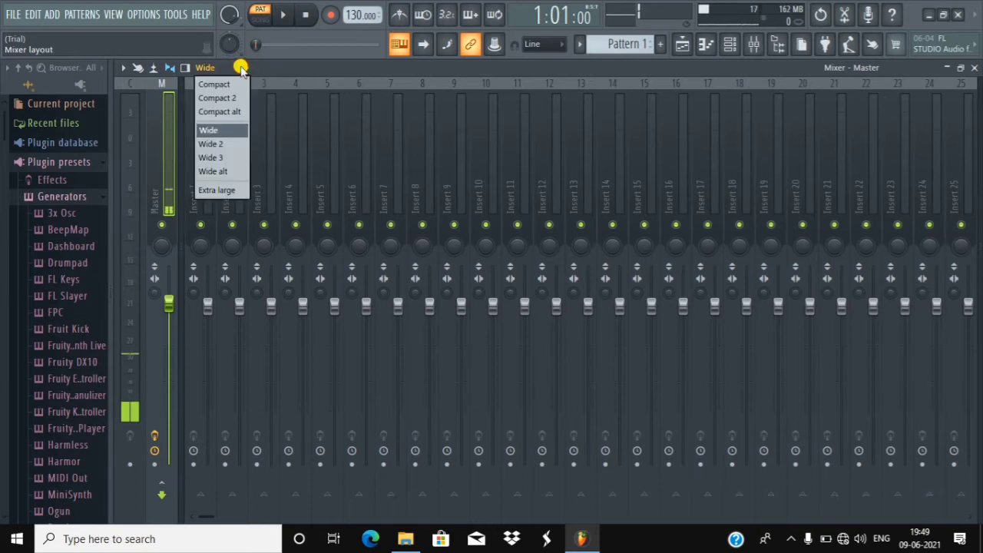
click(213, 69)
- Show the mixer's track inspector and view the Master track's Fruity Limiter, closing the plugin window again
click(187, 68)
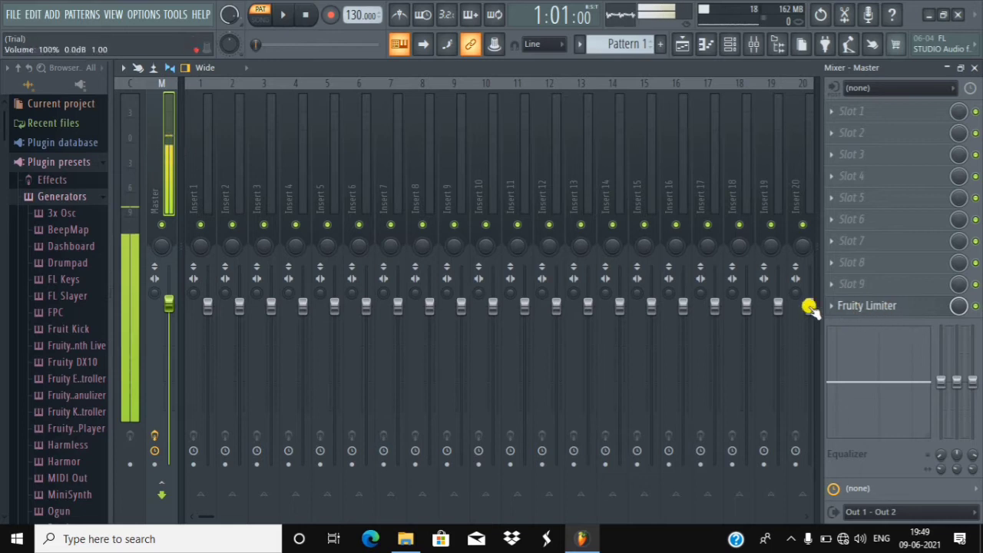
click(891, 307)
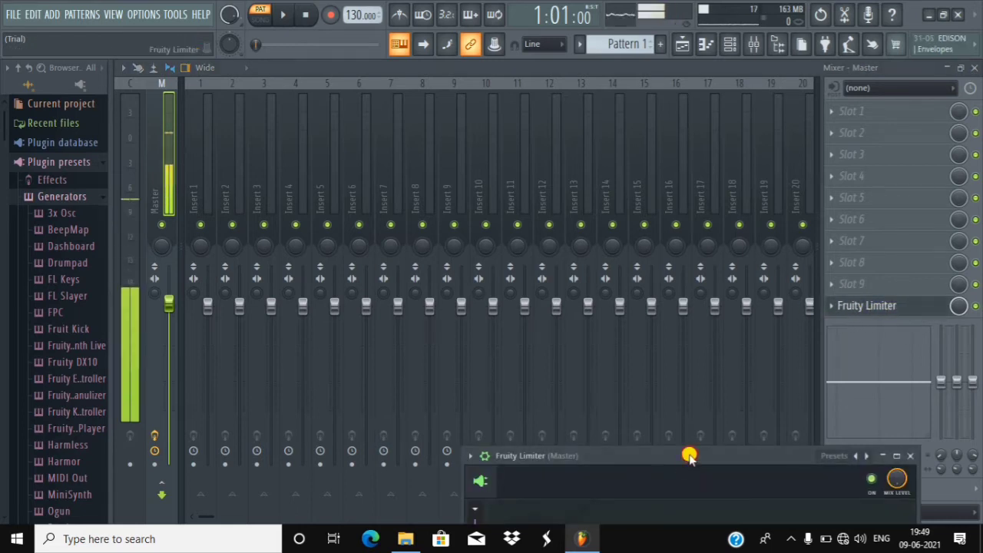
drag(687, 454, 464, 218)
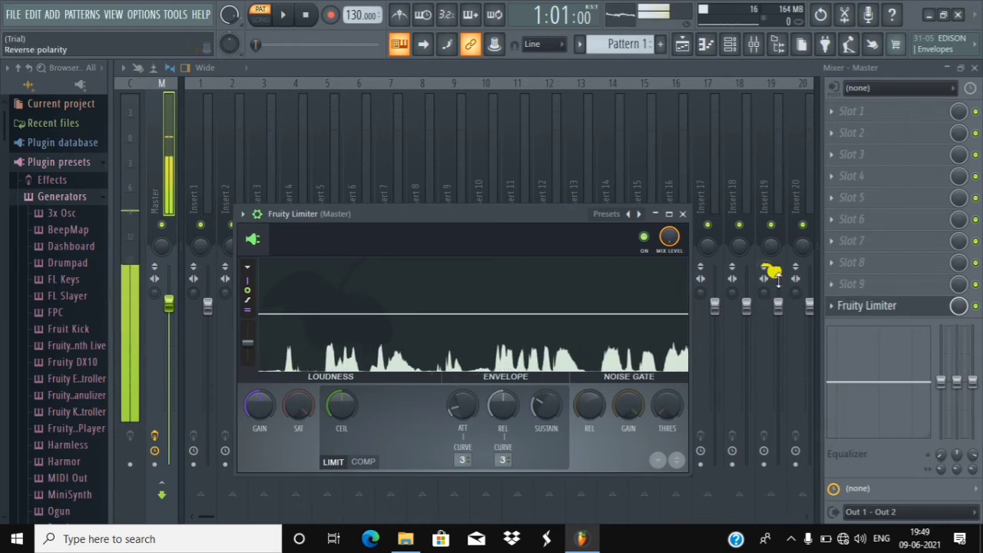
click(683, 214)
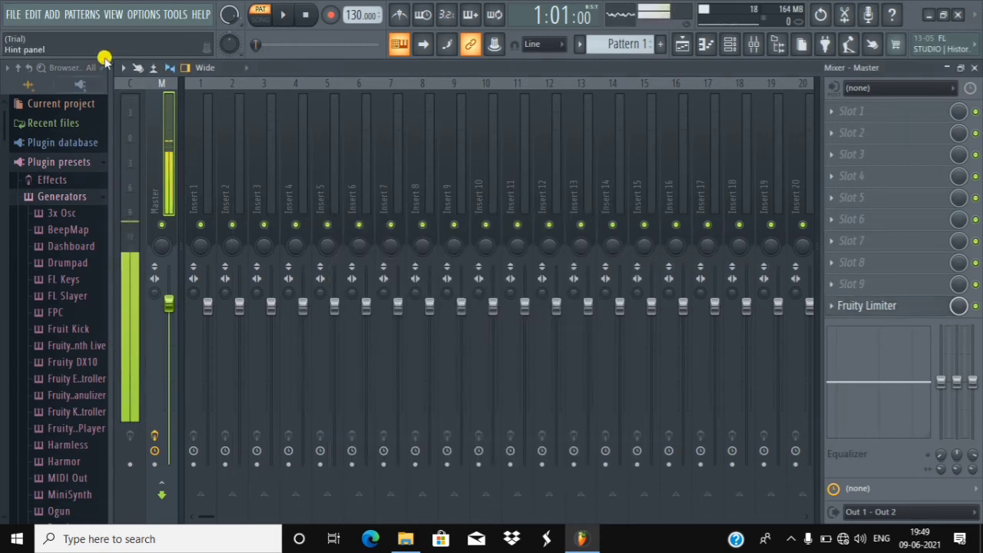
- Create a new project from the Minimal template Empty, discarding the changes to untitled.flp
click(10, 16)
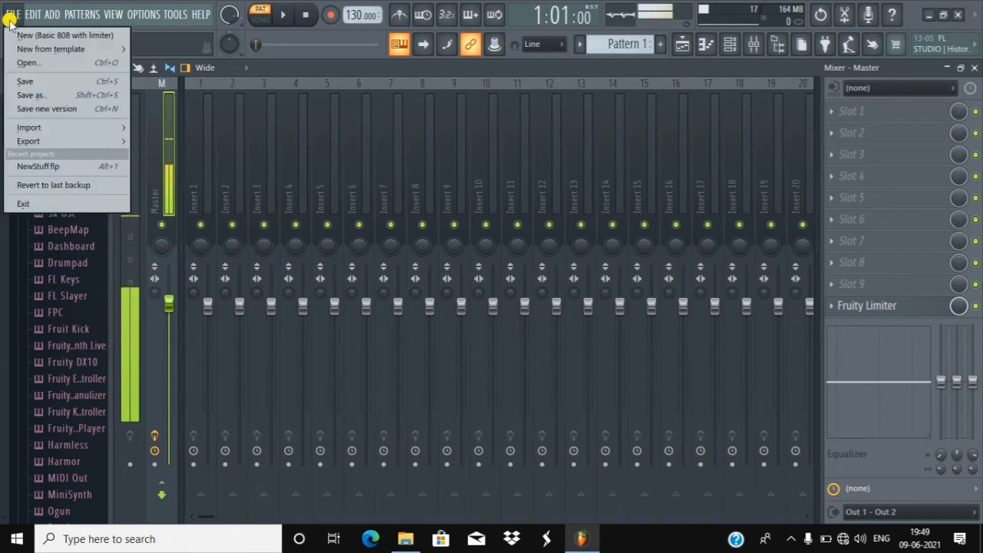
mouse_move(50, 52)
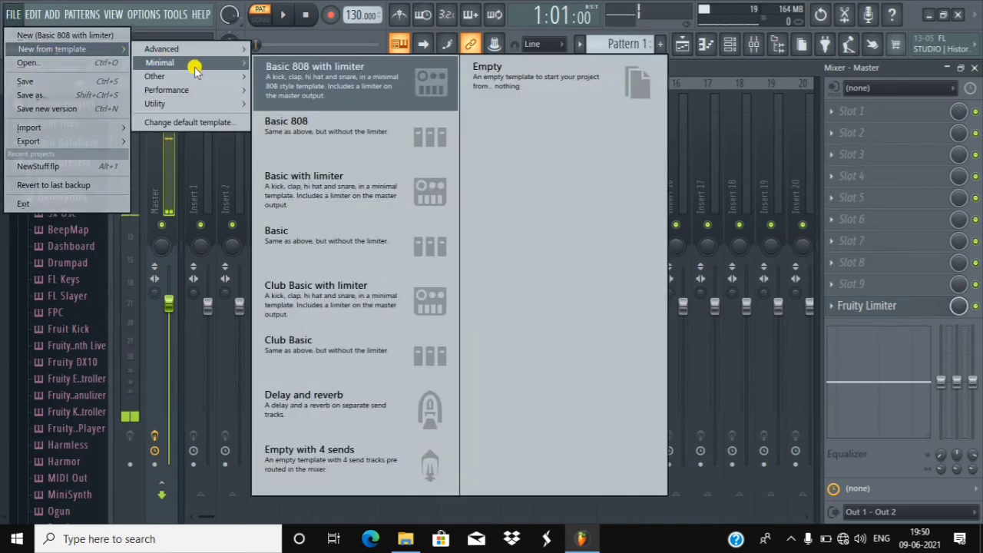
mouse_move(192, 48)
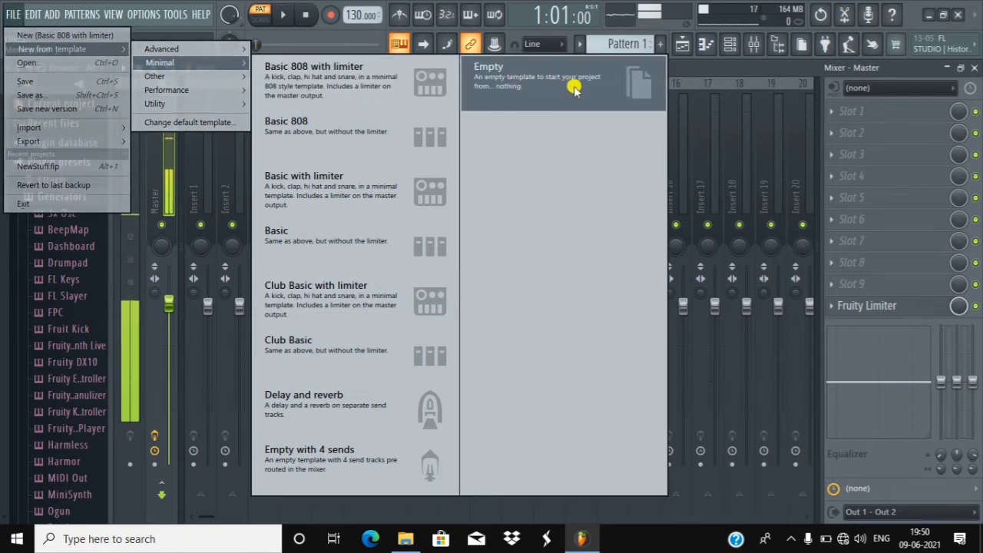
click(512, 81)
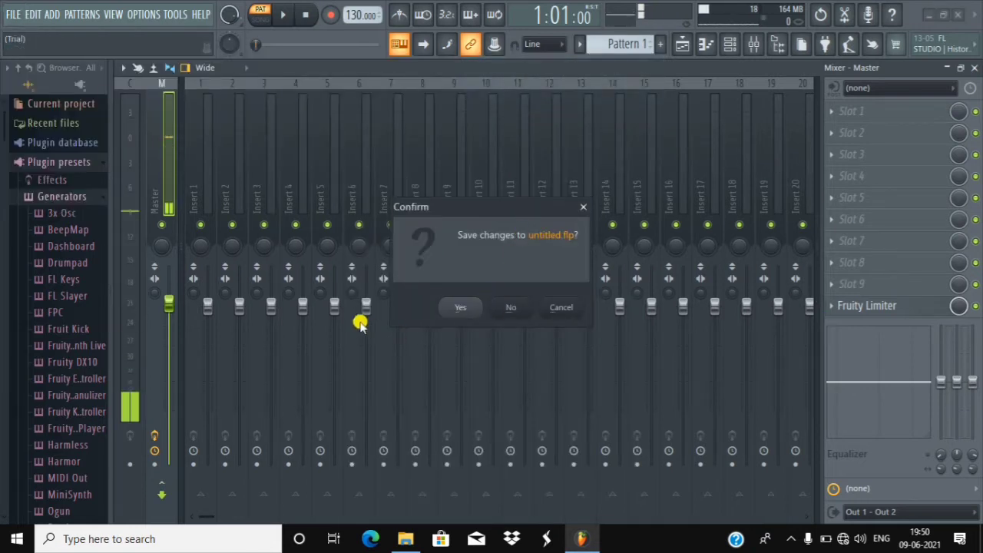
click(511, 310)
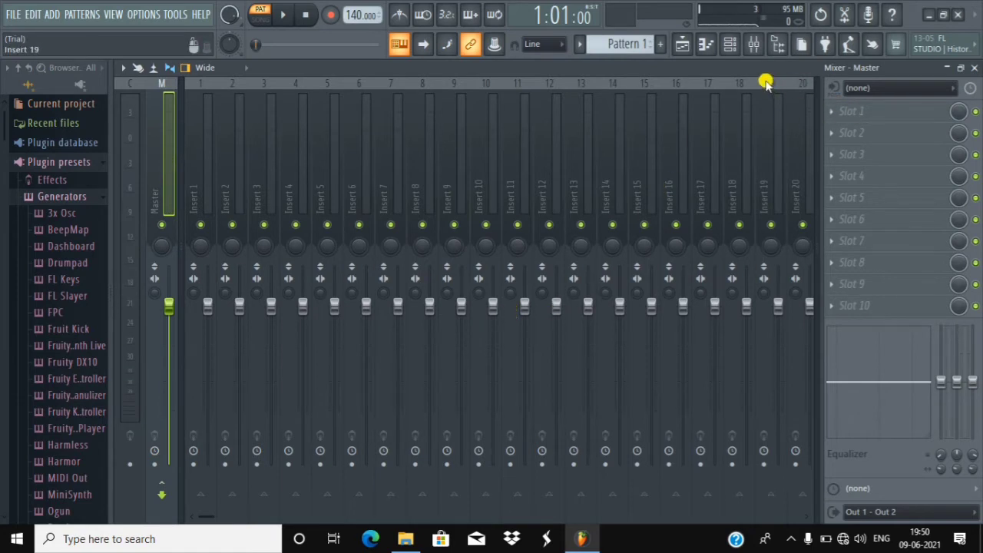
- Go through the empty project's mixer tracks towards the end and select Insert 118
scroll(766, 83, down, 10)
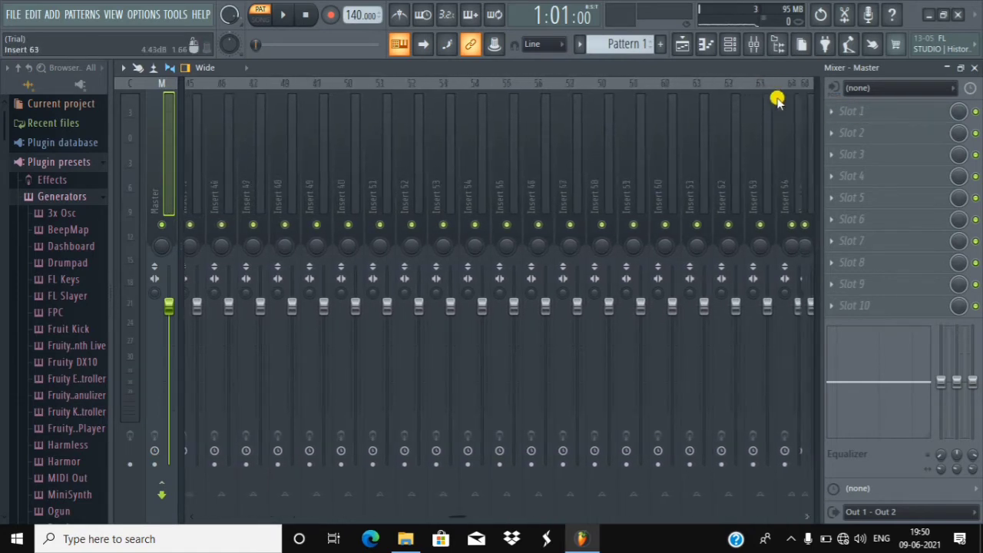
scroll(778, 103, down, 2)
scroll(779, 107, down, 8)
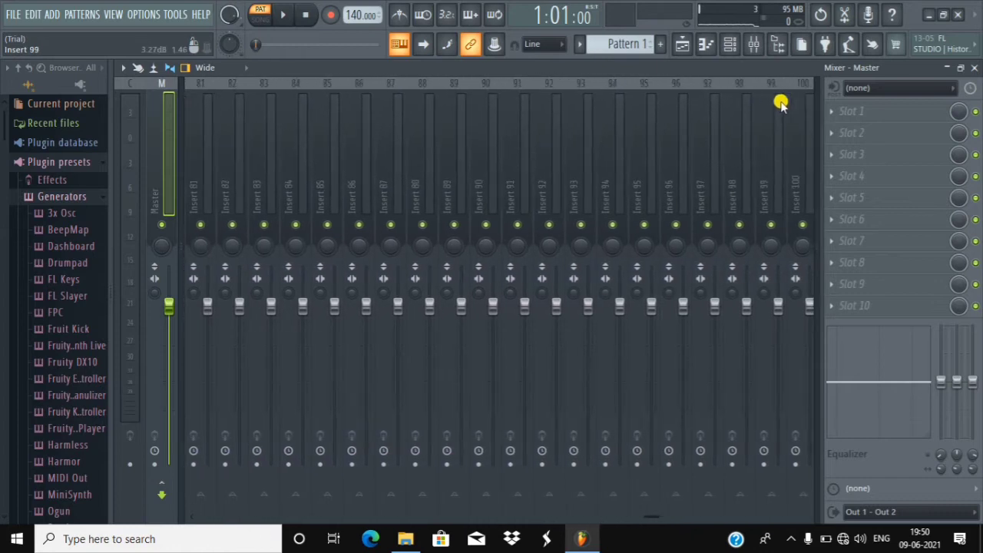
click(790, 91)
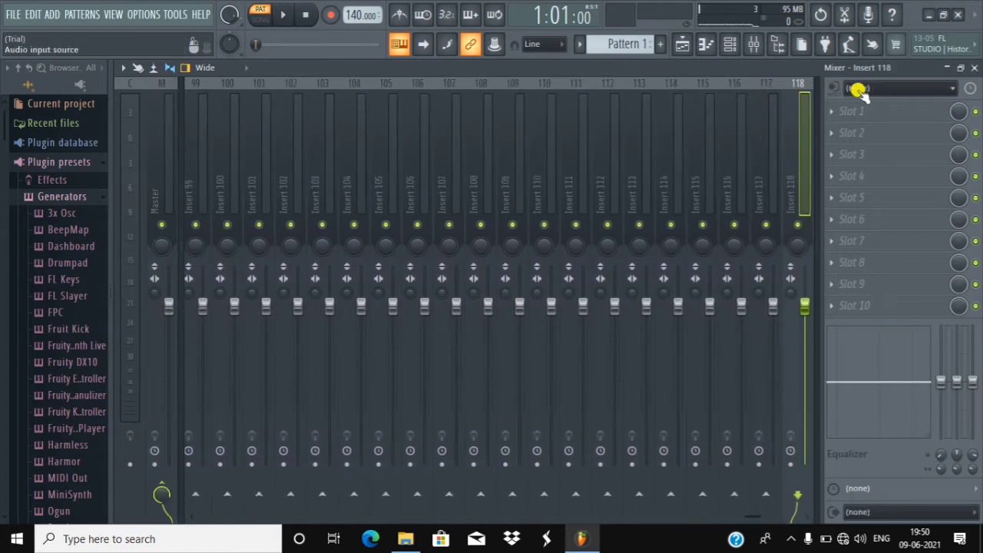
- Set Insert 118's audio input to mono In 1 and load EQUO in slot 1 with the Vocals enhancer preset
click(955, 88)
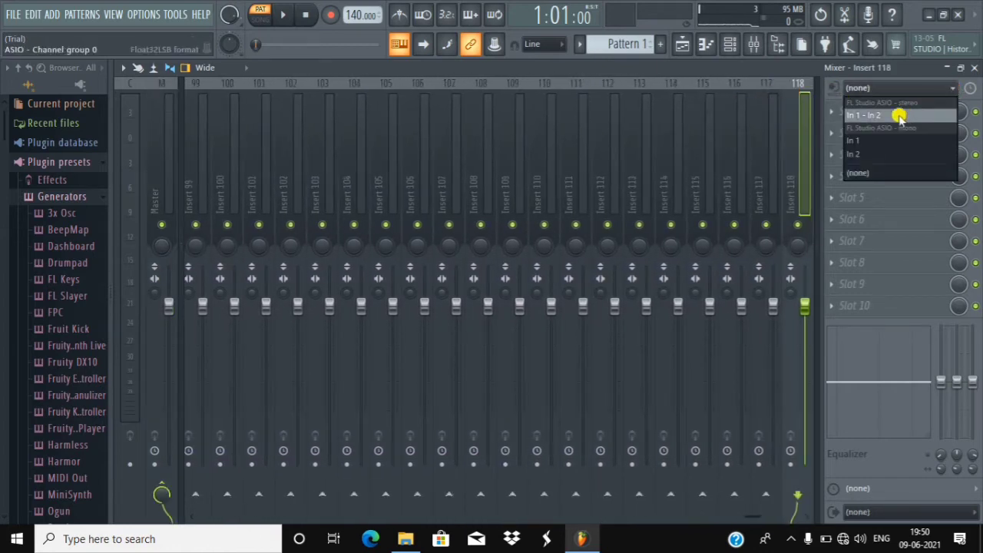
click(859, 142)
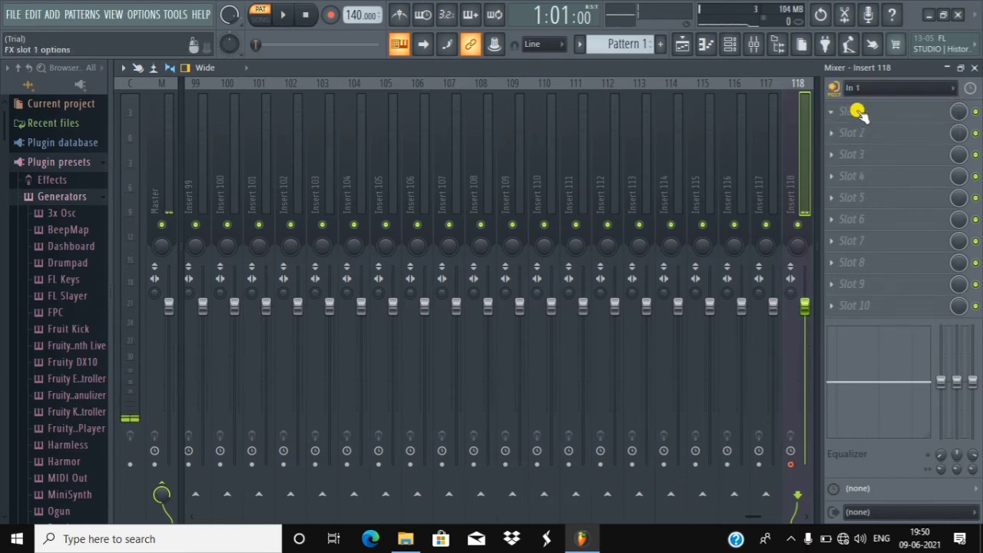
click(859, 113)
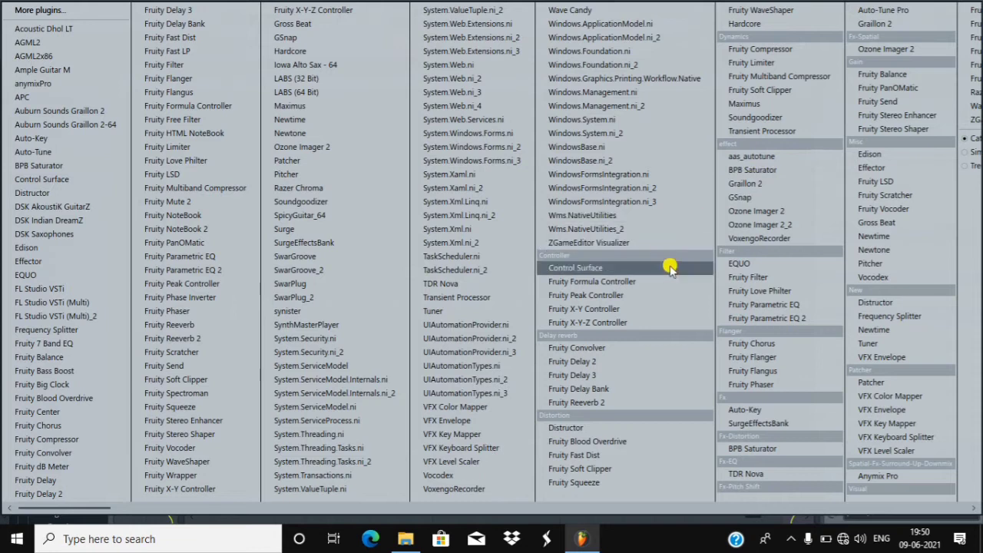
click(753, 263)
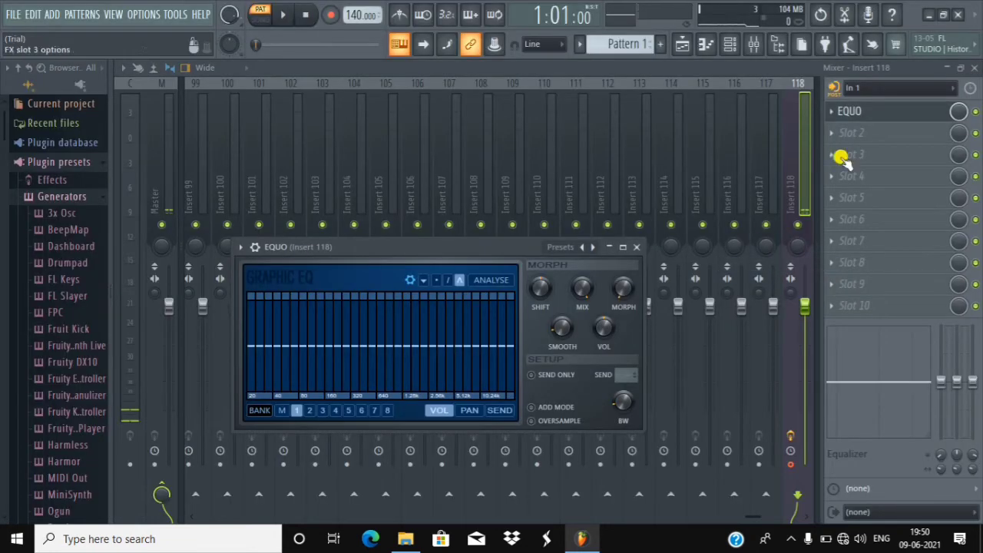
click(566, 248)
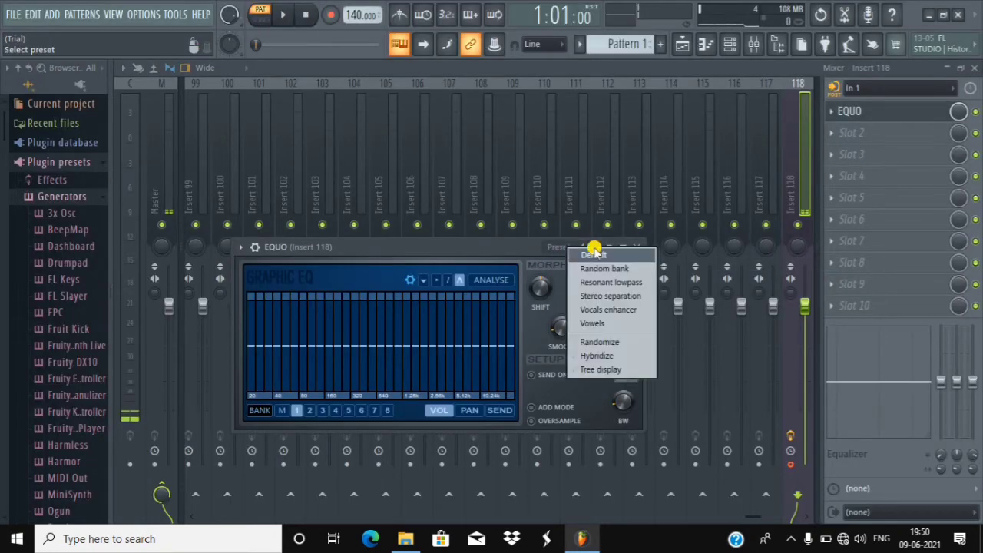
click(607, 310)
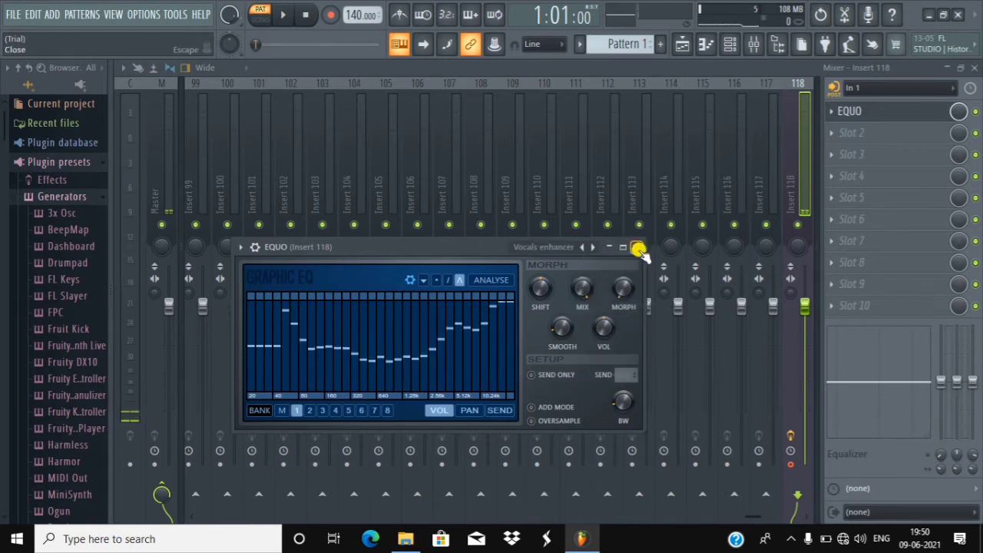
click(638, 247)
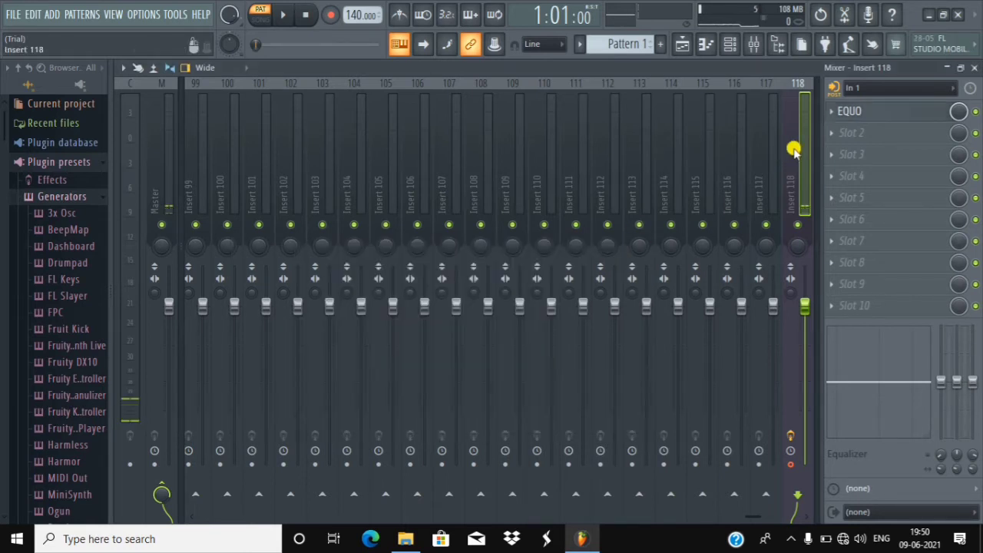
- Load Fruity Parametric EQ 2 in slot 2 of Insert 118 and apply the 40Hz + 18kHz cut preset
click(841, 137)
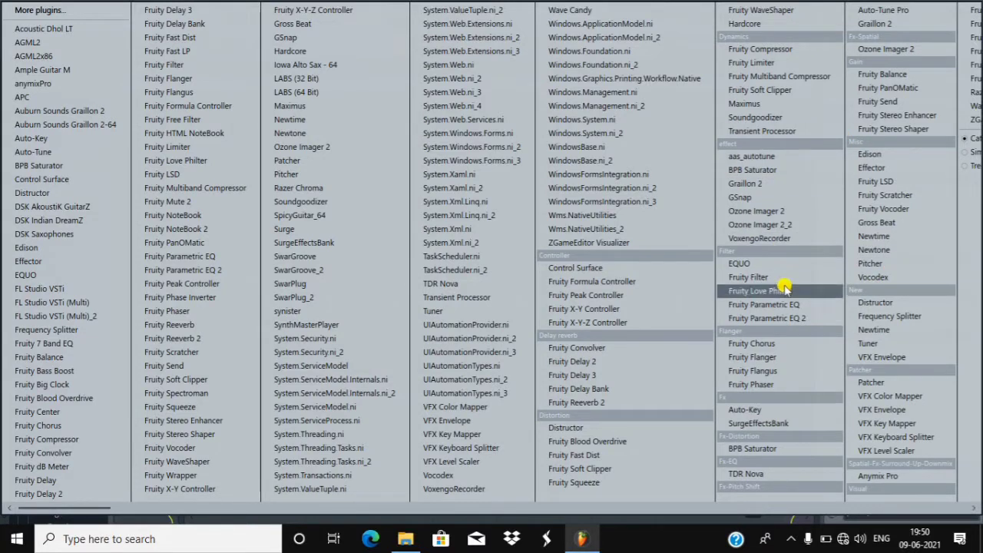
click(801, 318)
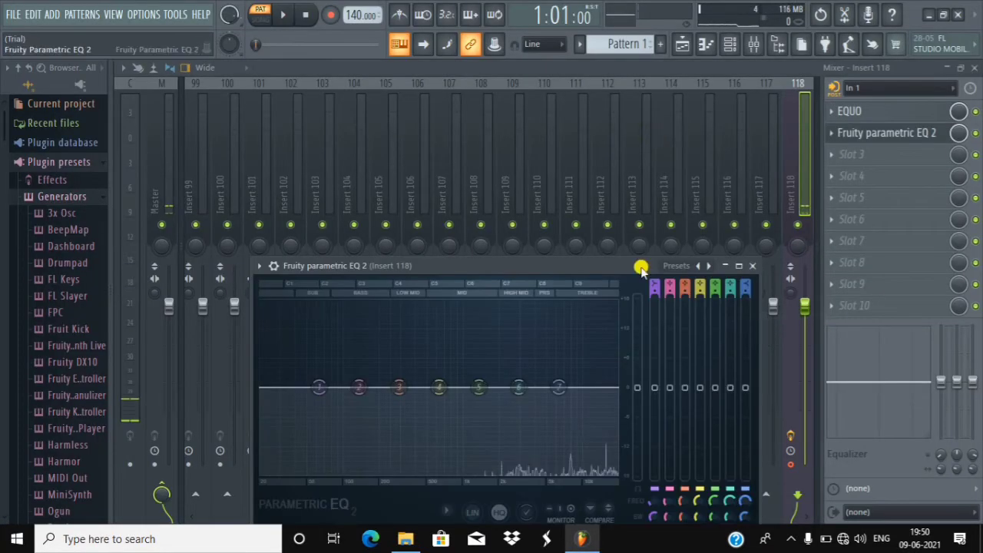
click(681, 266)
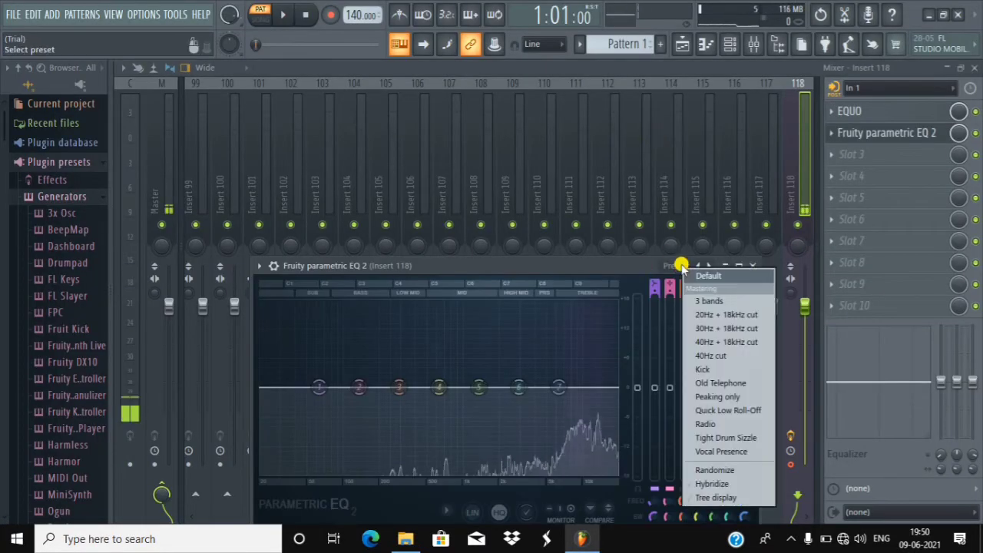
click(736, 344)
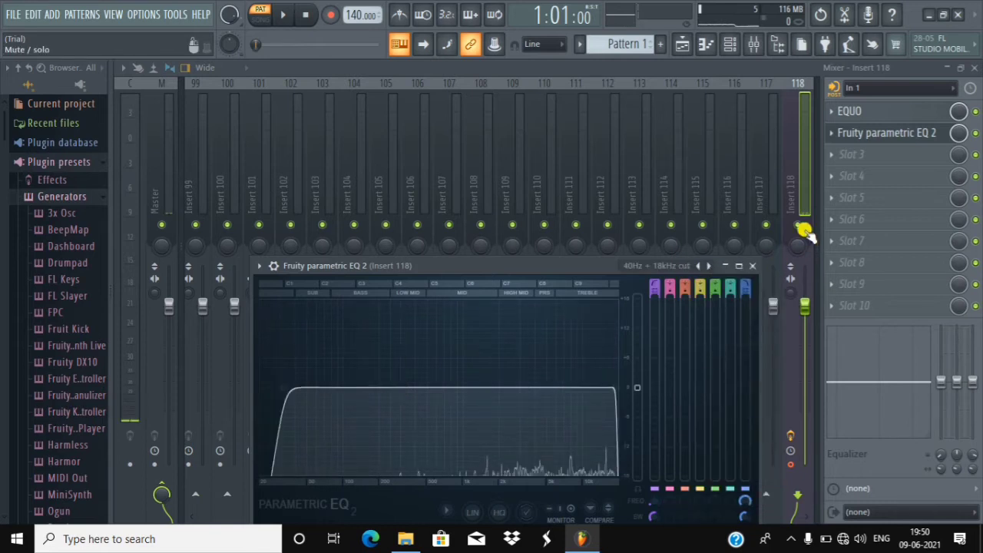
click(753, 267)
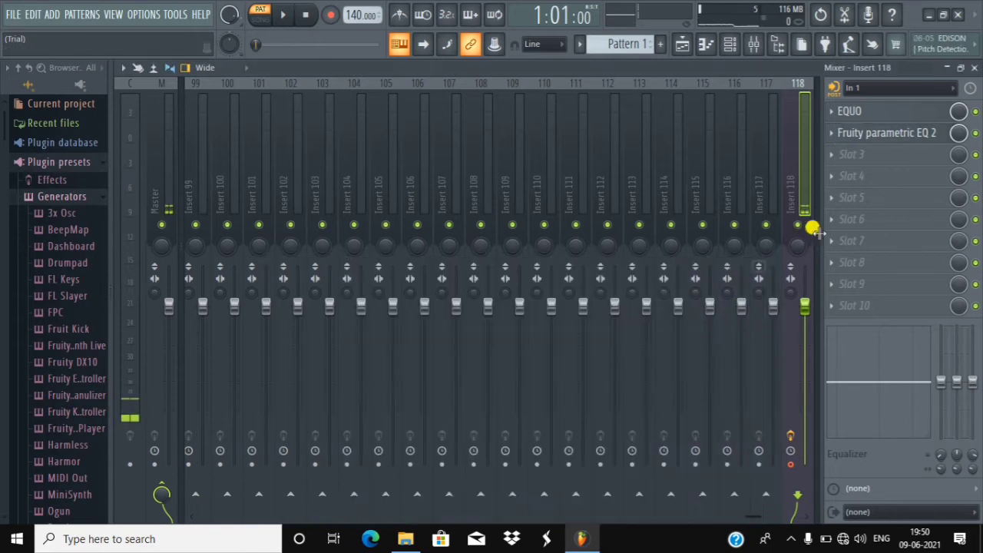
- Load Soundgoodizer in slot 3 of Insert 118 and set it to mode B
click(830, 152)
click(782, 123)
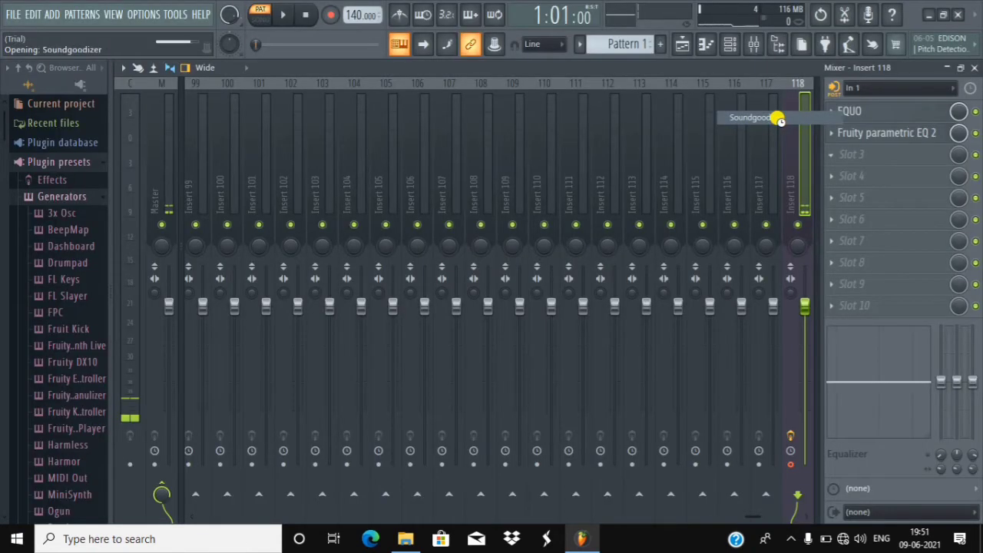
click(196, 336)
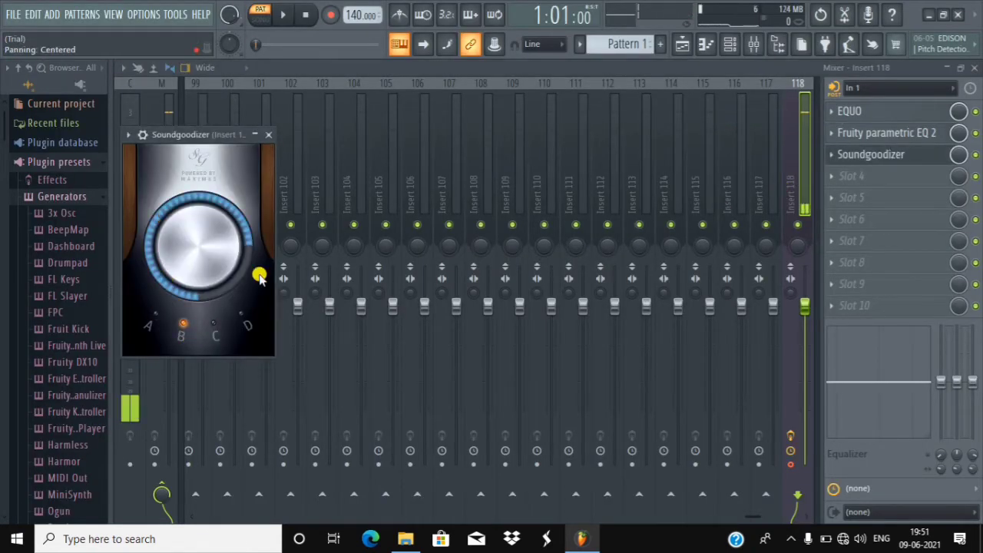
click(268, 135)
- Load Patcher in slot 4 of Insert 118 and apply the Vocal Rider preset
click(834, 183)
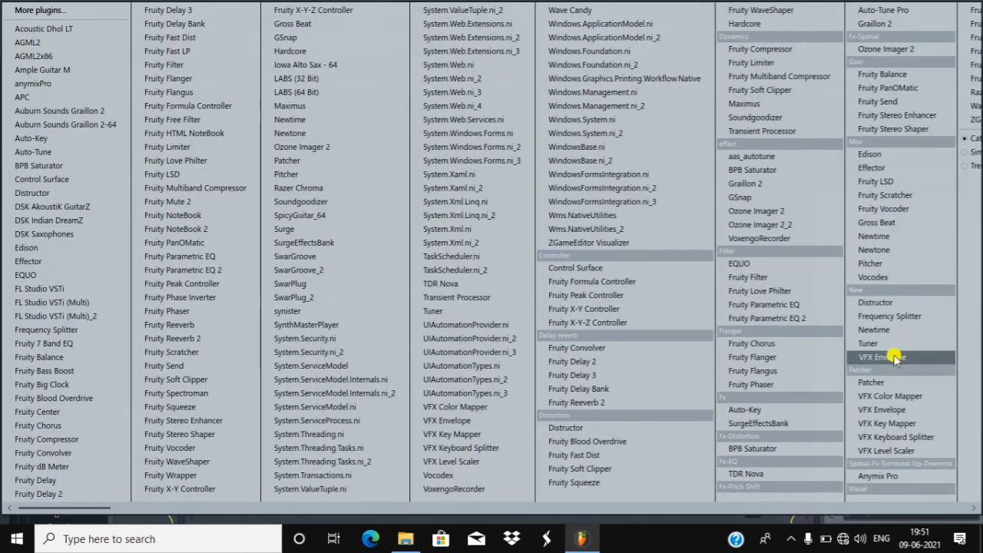
click(887, 383)
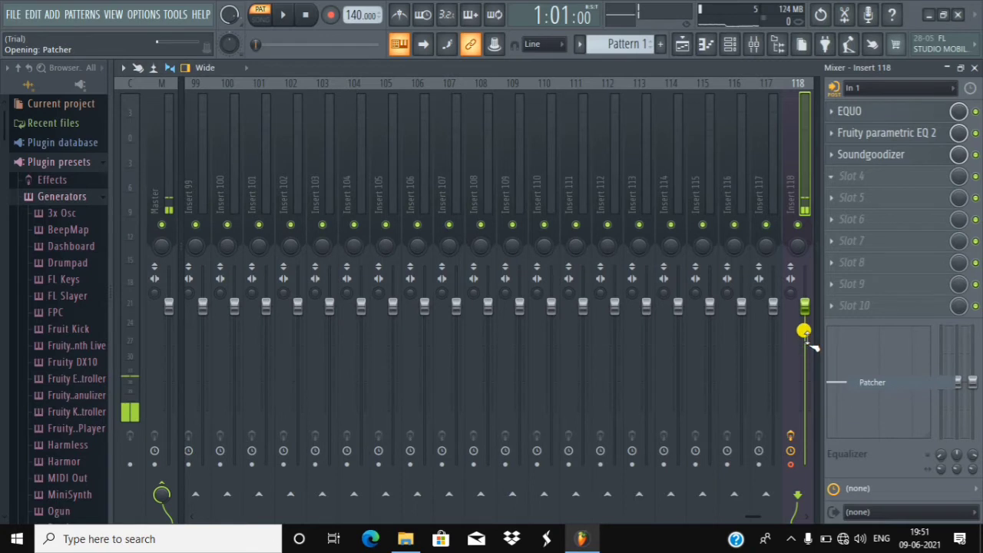
click(500, 152)
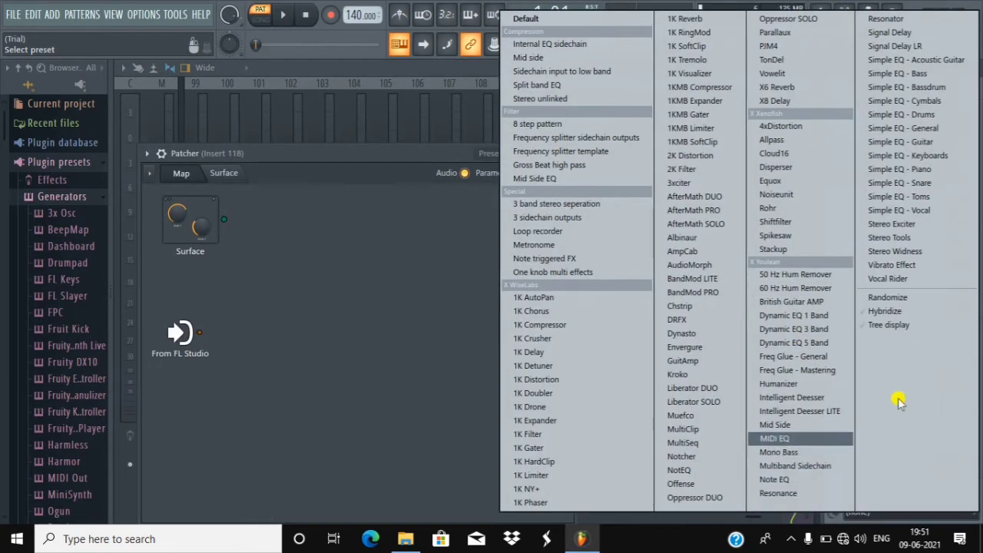
click(891, 279)
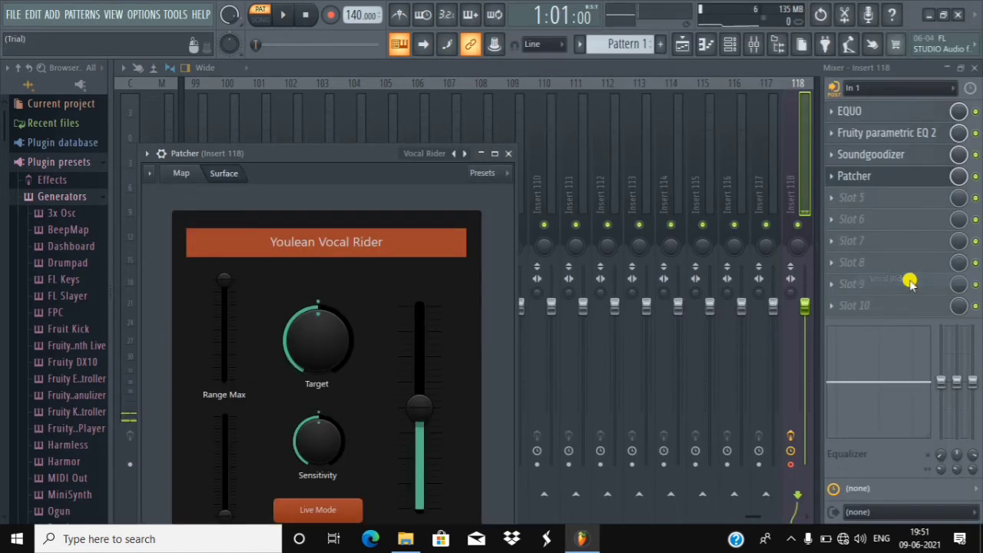
drag(432, 381, 444, 326)
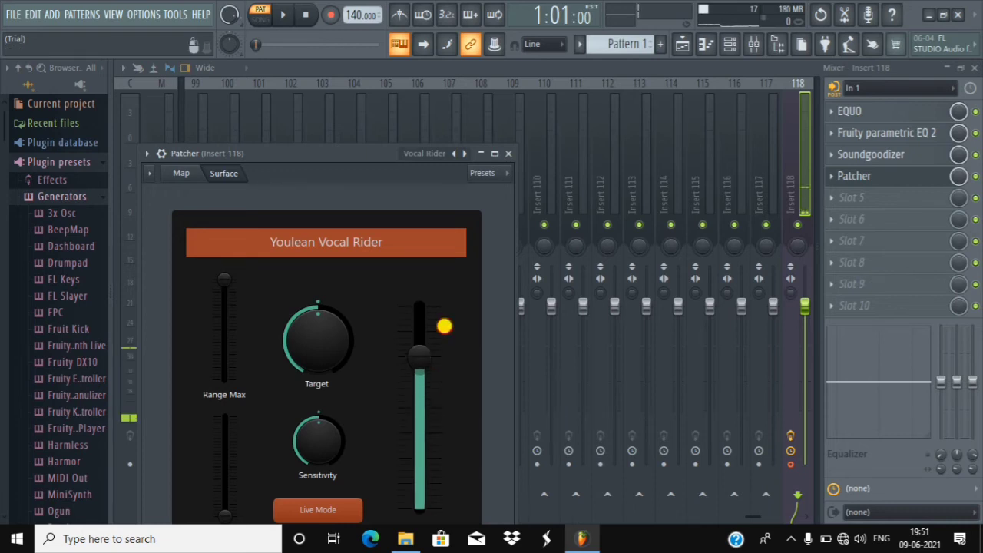
click(508, 153)
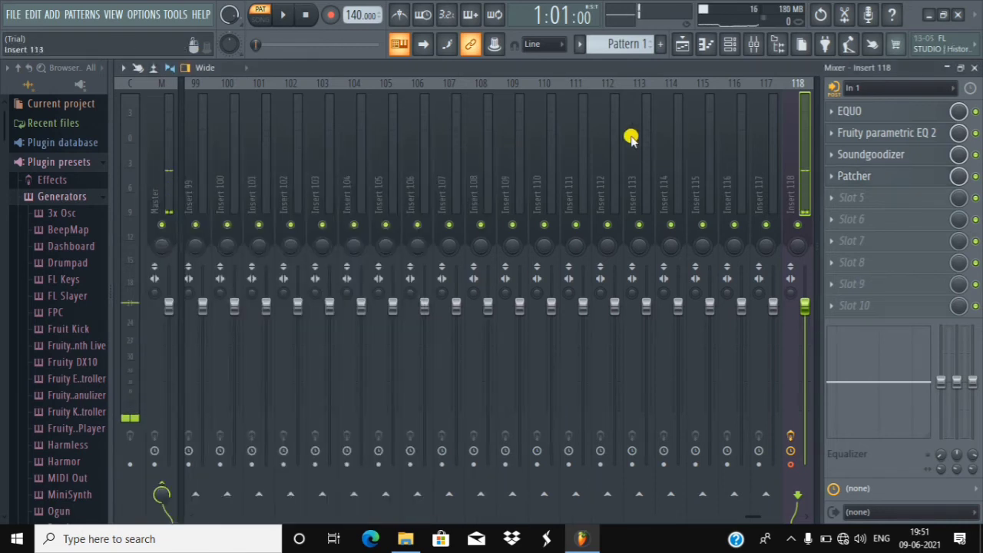
- Return to the mixer's first insert tracks and select the Master track
scroll(271, 80, up, 15)
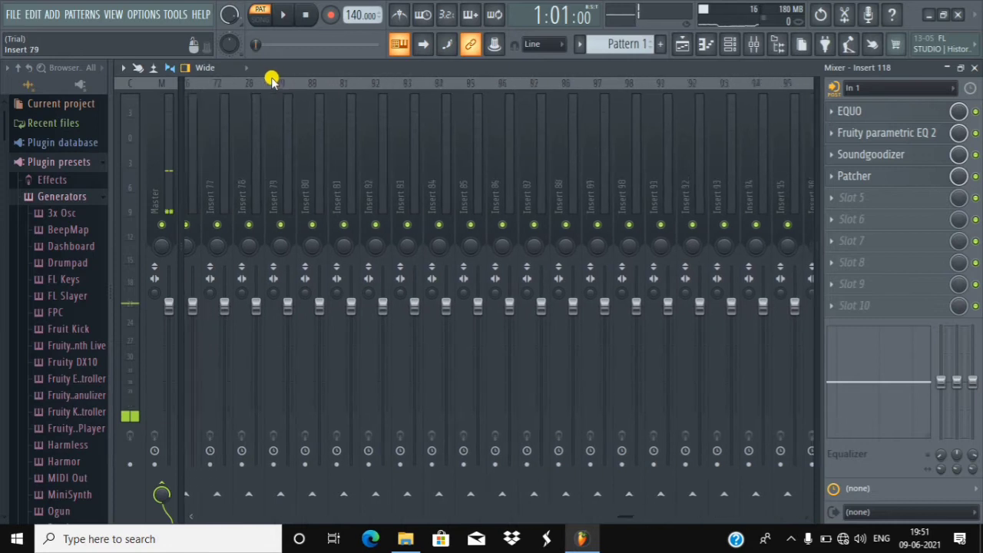
scroll(273, 80, up, 6)
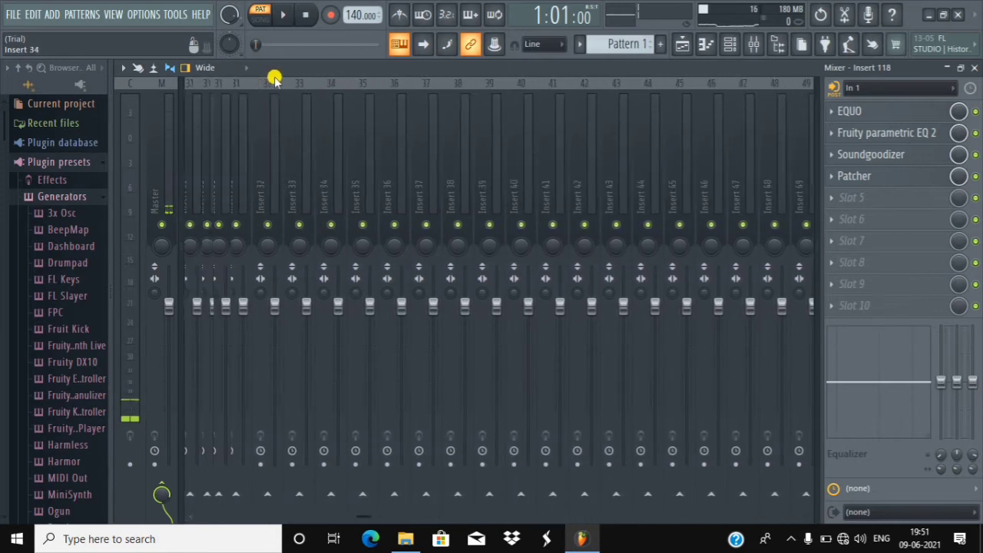
click(155, 152)
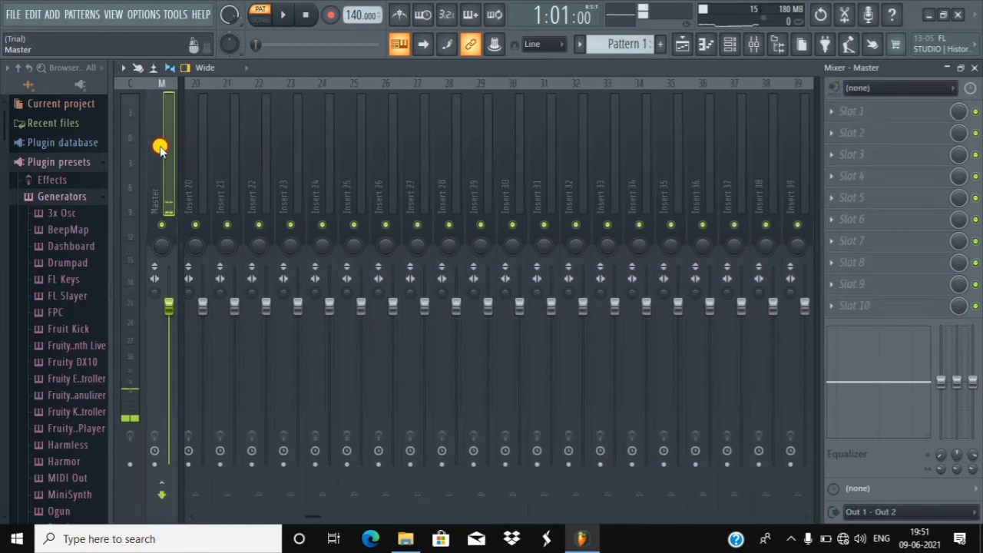
scroll(240, 148, up, 4)
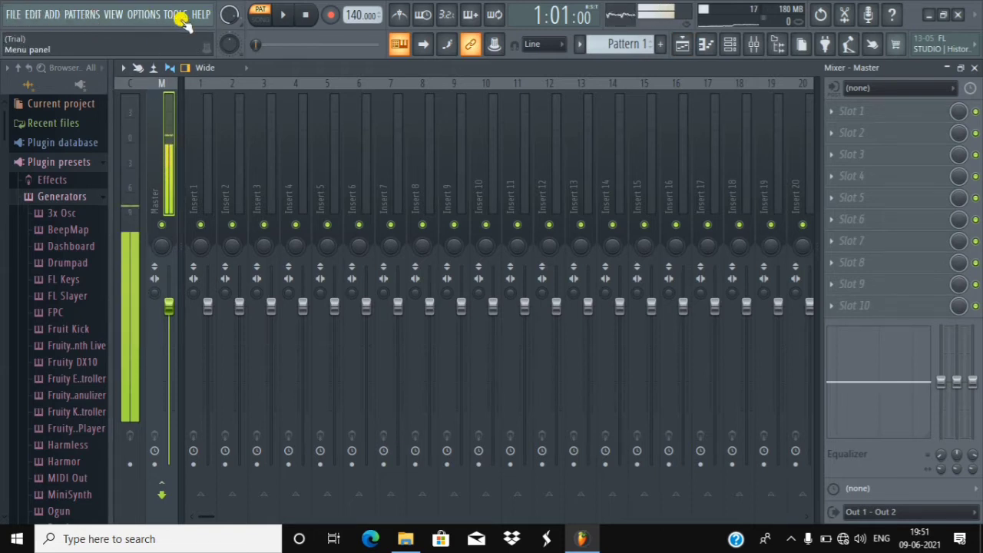
- Look through the available commands for project files, adding channels, patterns, window views, options, tools and help without running any
click(13, 14)
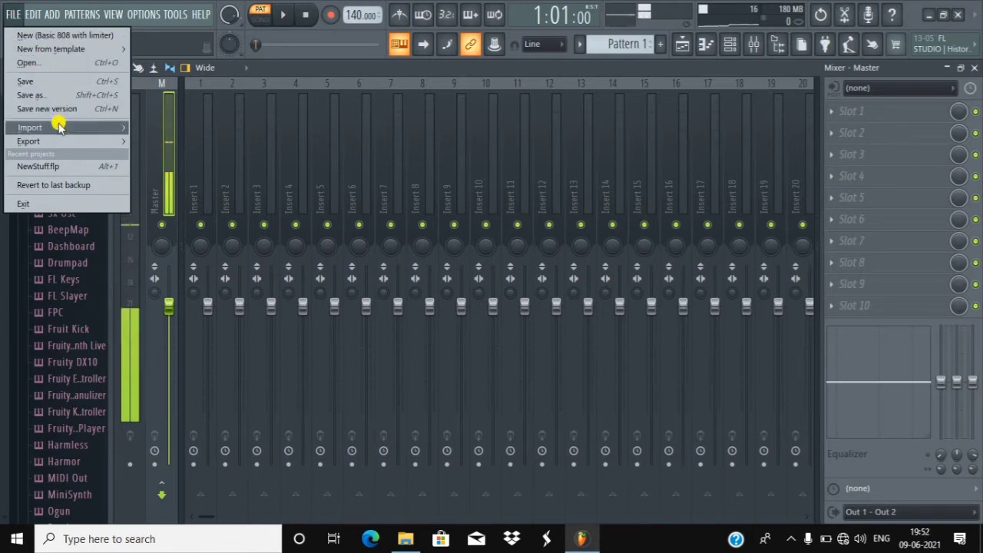
mouse_move(61, 131)
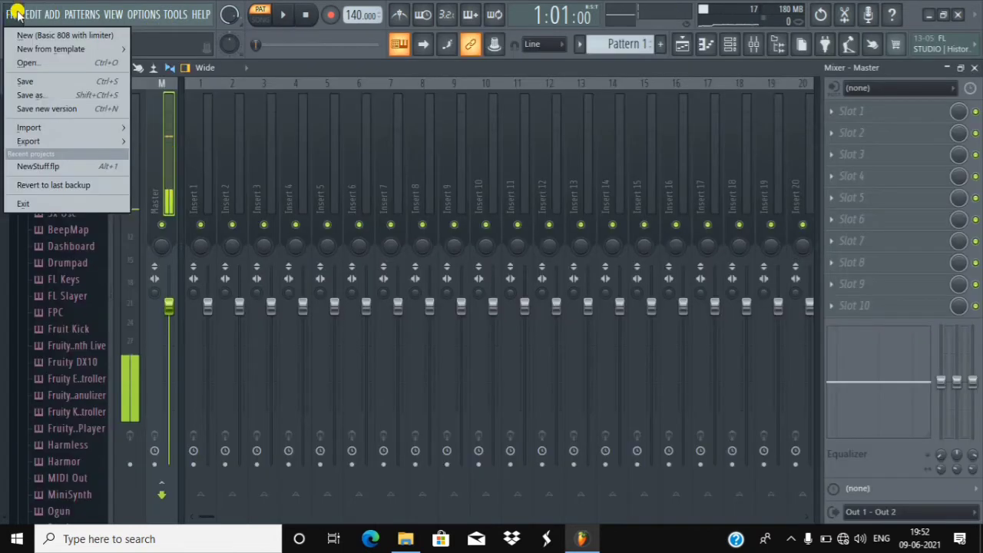
click(17, 14)
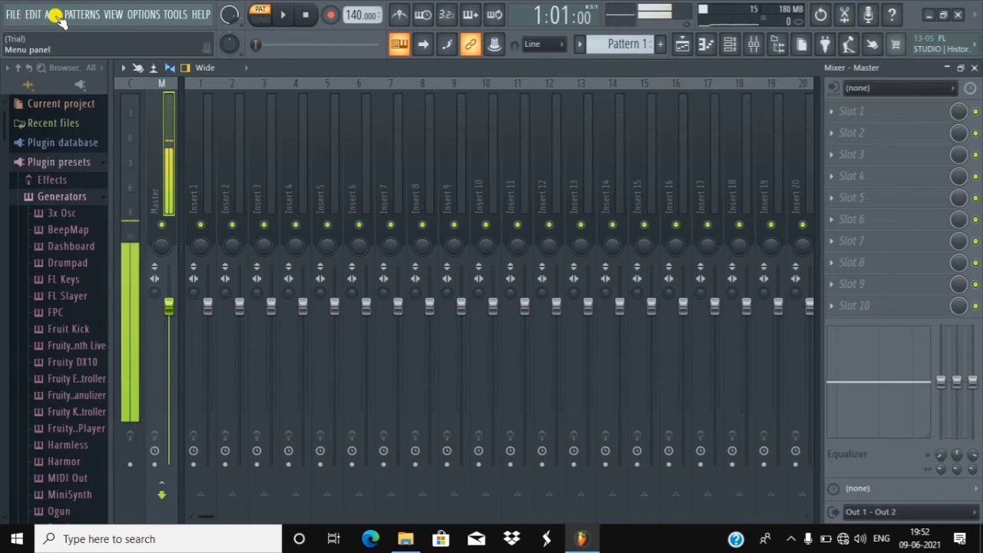
click(51, 16)
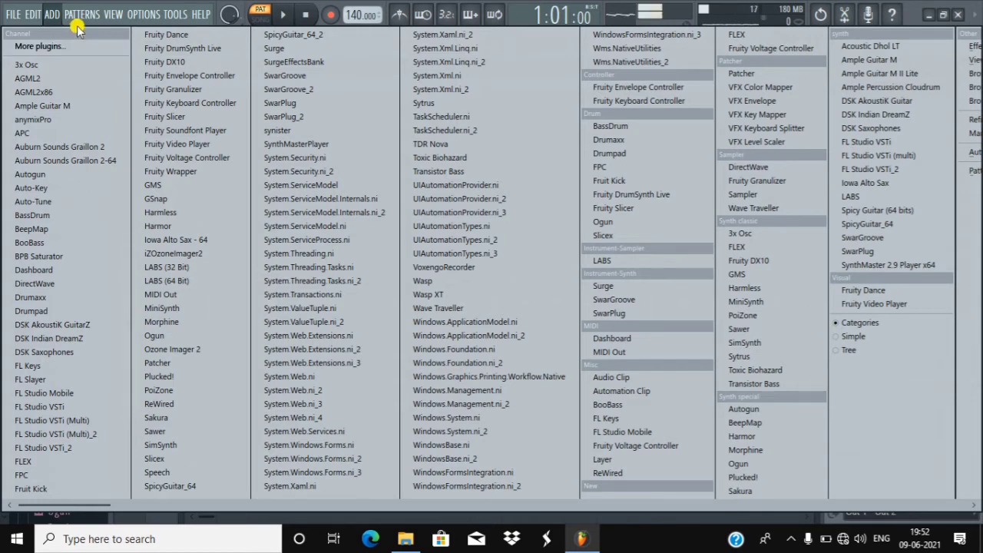
mouse_move(78, 18)
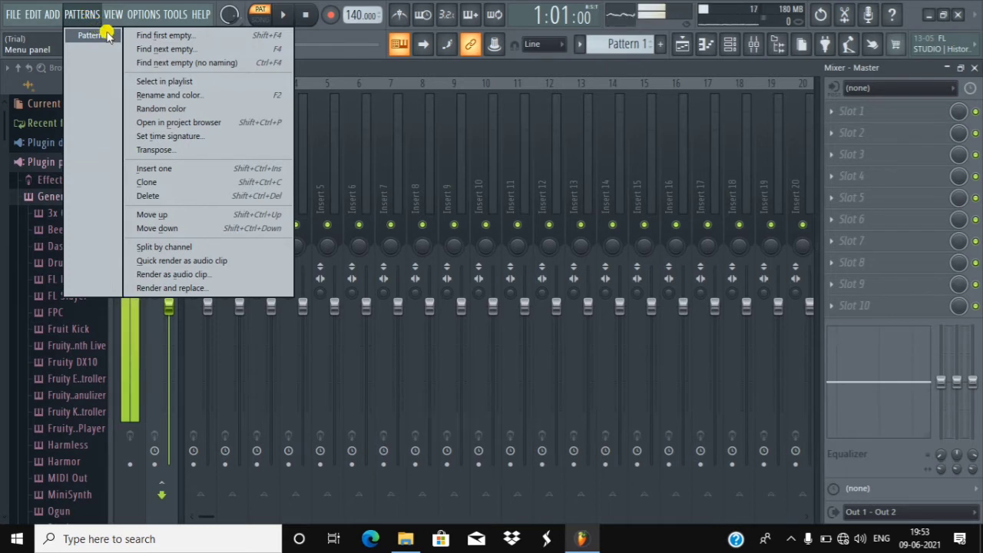
mouse_move(118, 21)
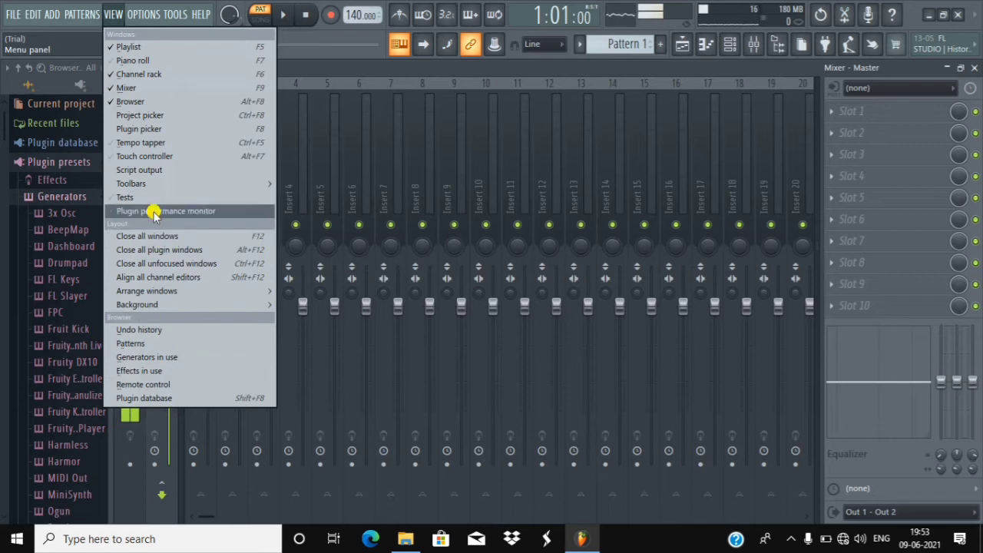
mouse_move(148, 17)
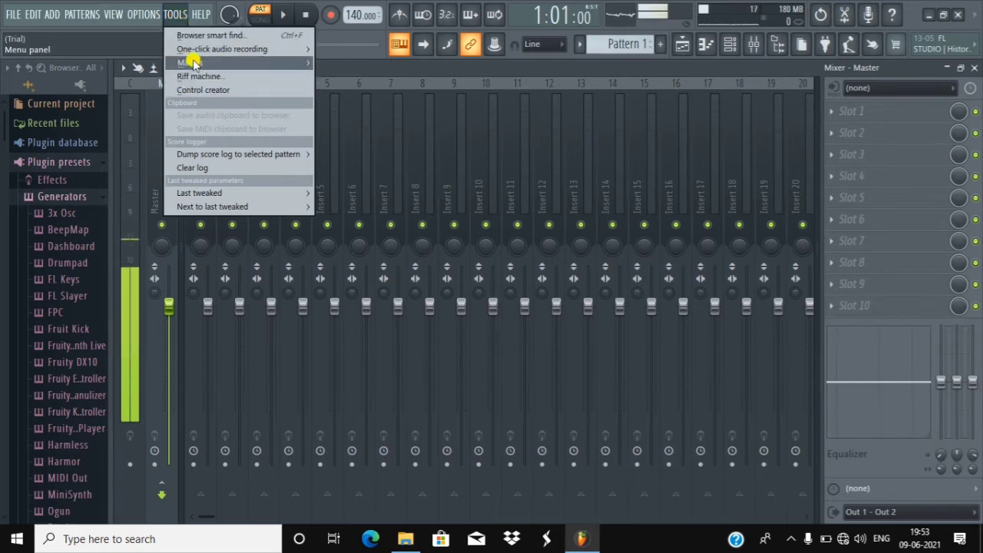
mouse_move(205, 17)
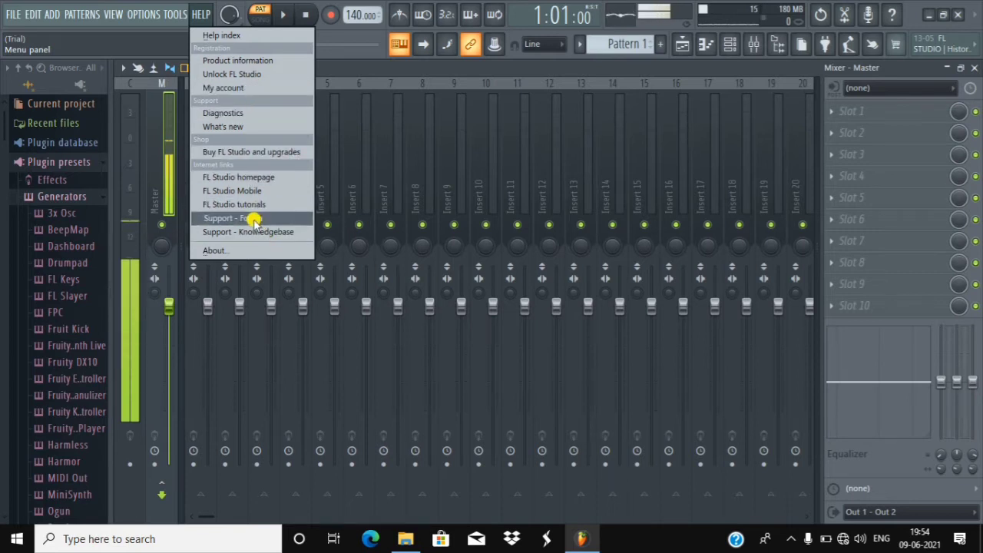
click(350, 66)
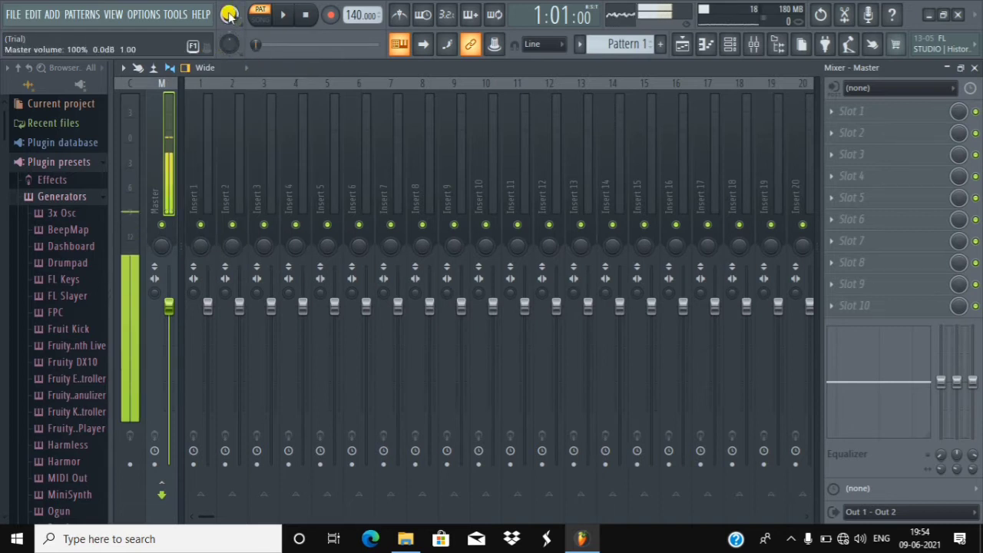
drag(229, 14, 354, 489)
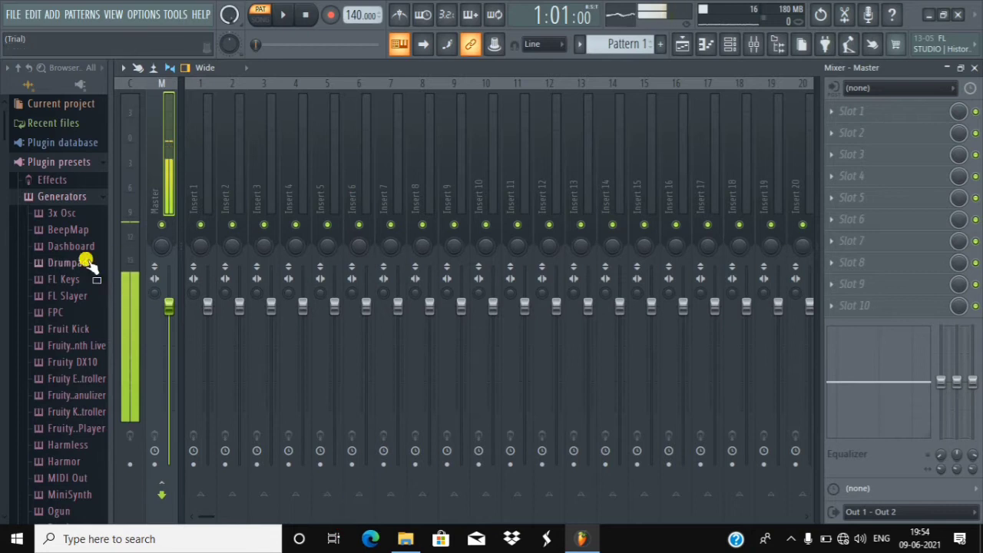
drag(171, 300, 191, 301)
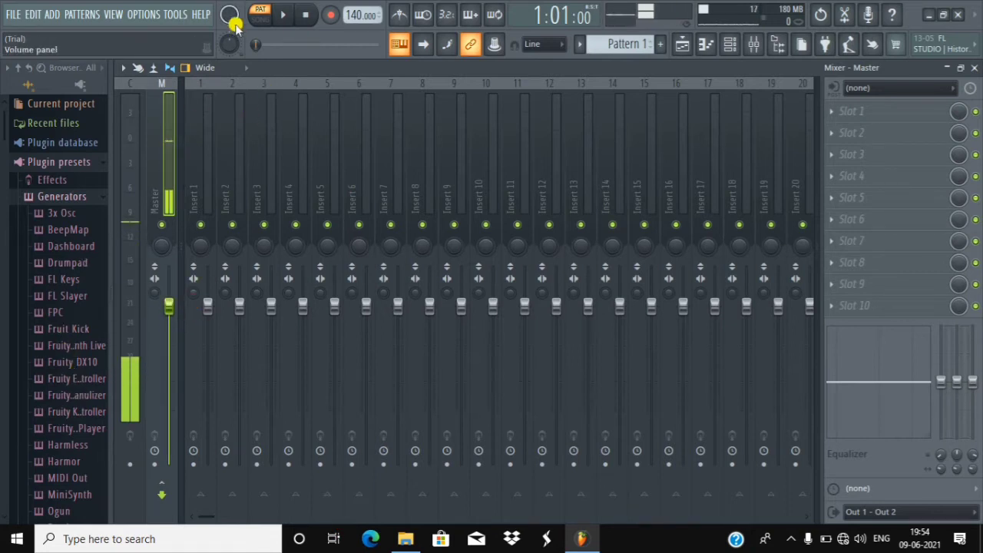
- Set the project tempo to 90 BPM and turn on the metronome and the countdown before recording
drag(227, 14, 288, 501)
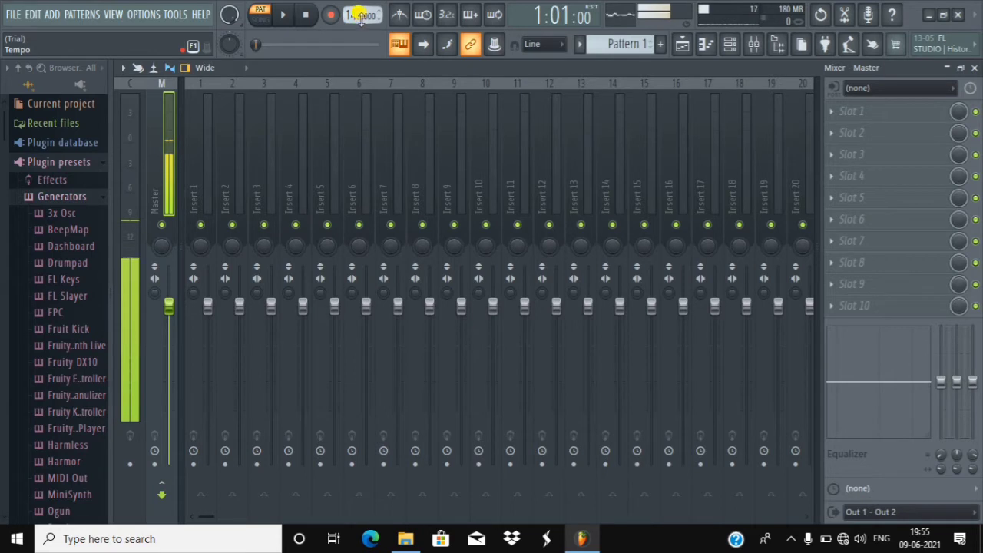
right_click(362, 15)
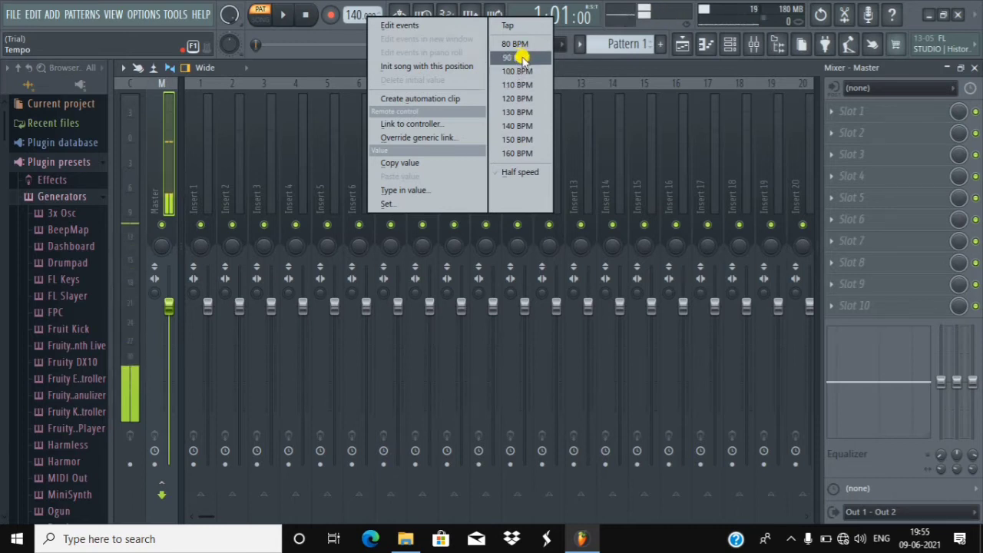
click(520, 58)
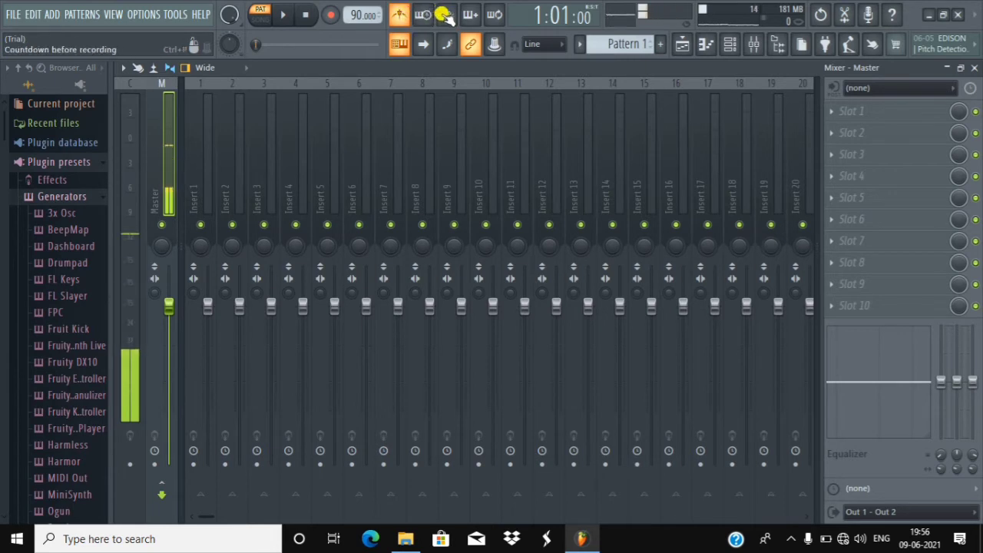
click(446, 17)
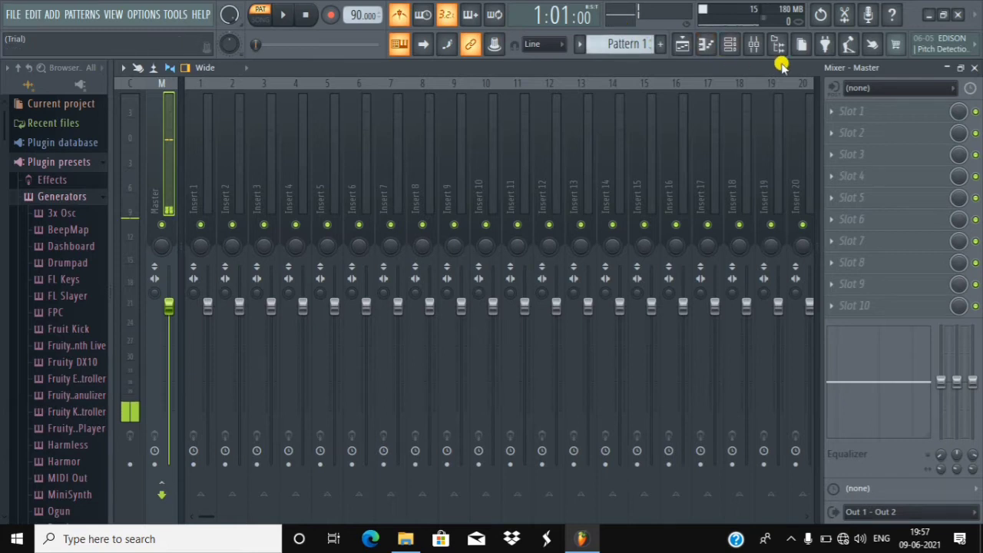
- Look through the plugin picker's categories, including Synth classic, Drum and All, and leave it without adding a plugin
click(833, 46)
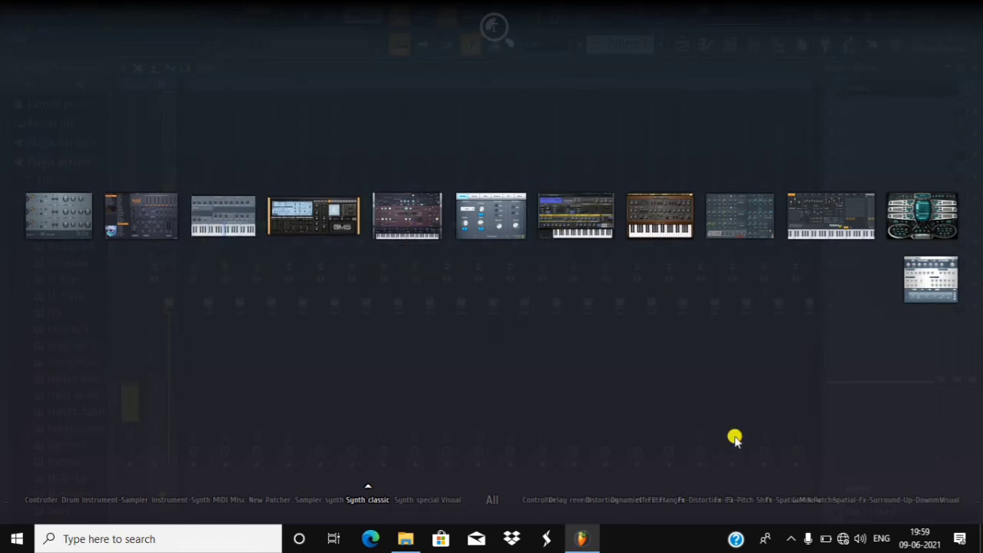
scroll(477, 311, up, 9)
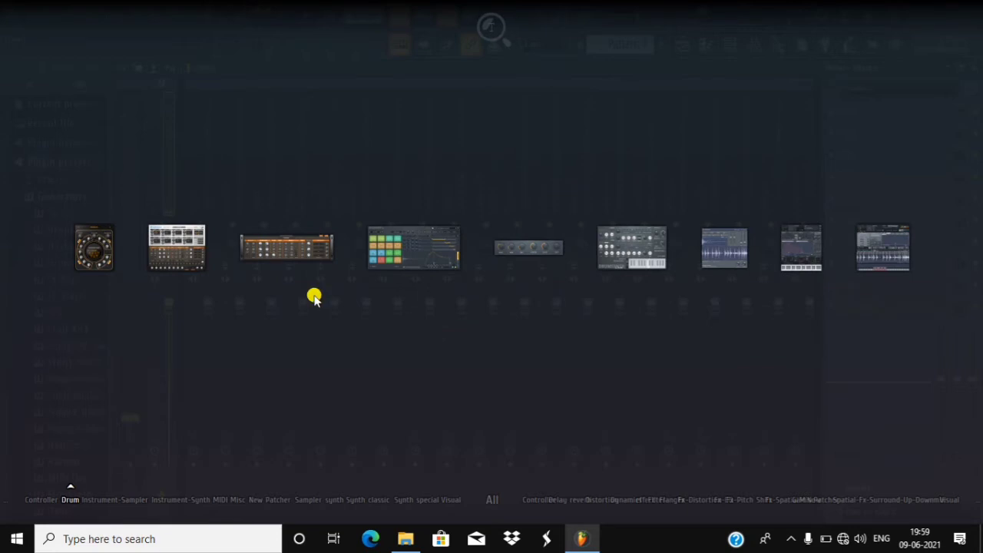
mouse_move(492, 499)
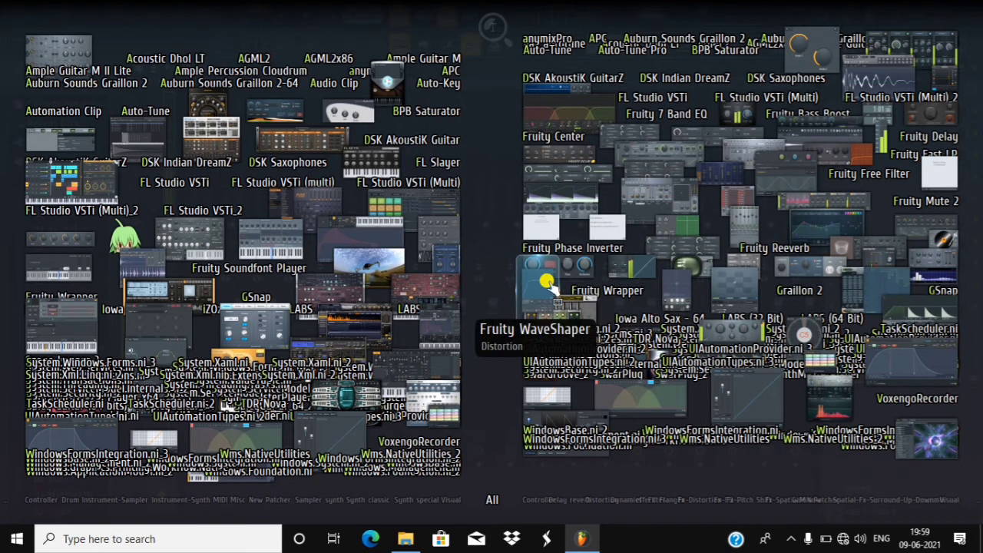
click(491, 500)
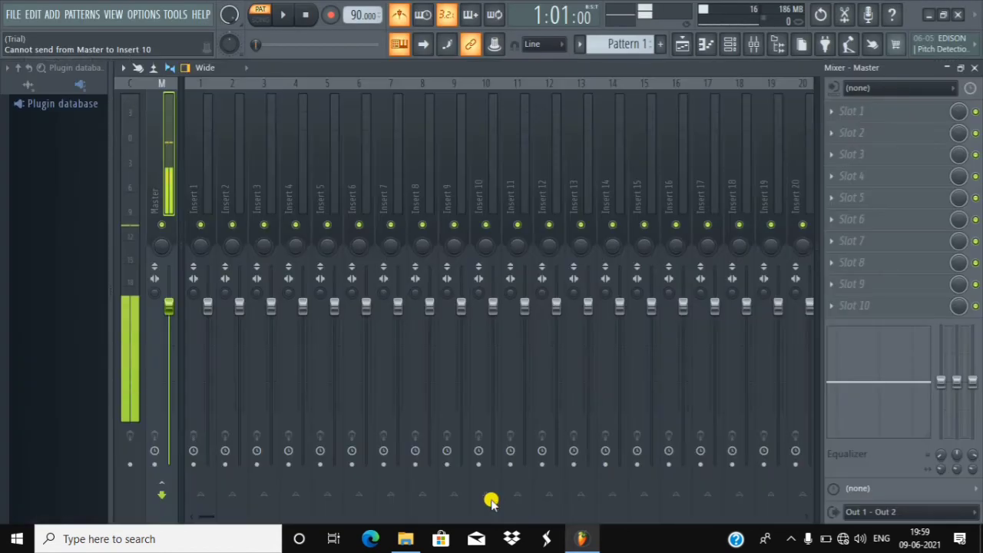
- Open the Playlist and place a Pattern 1 clip at bar 1 of Track 1
click(681, 45)
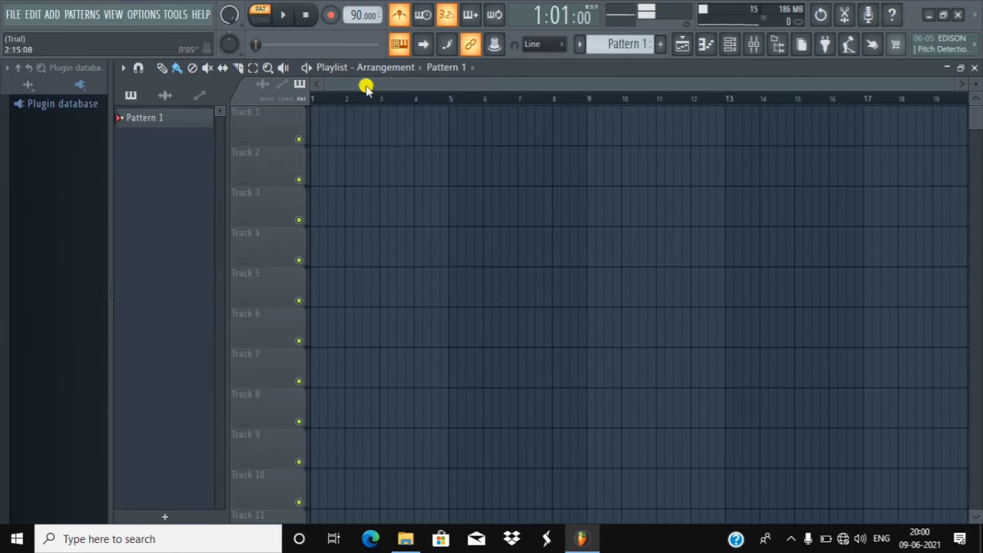
scroll(327, 98, up, 3)
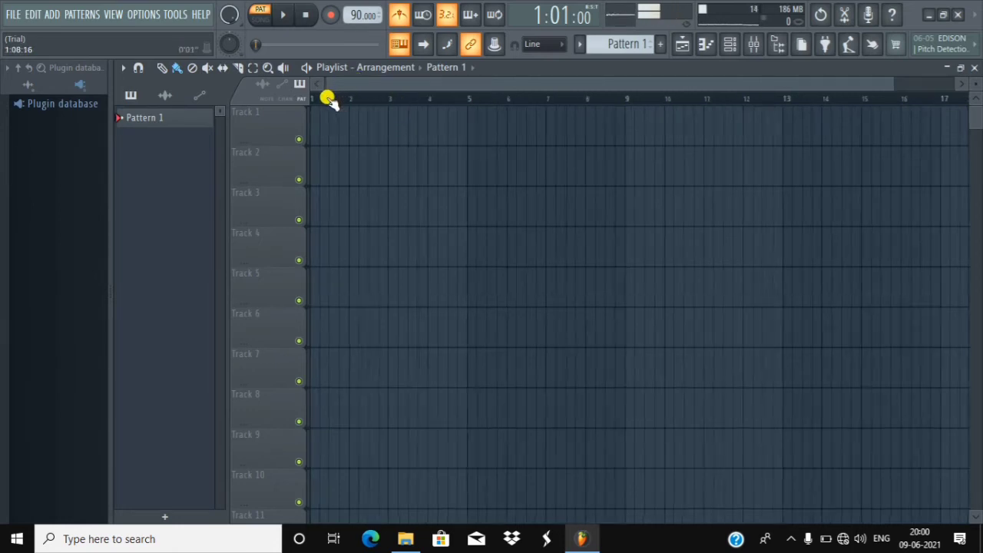
scroll(327, 98, up, 1)
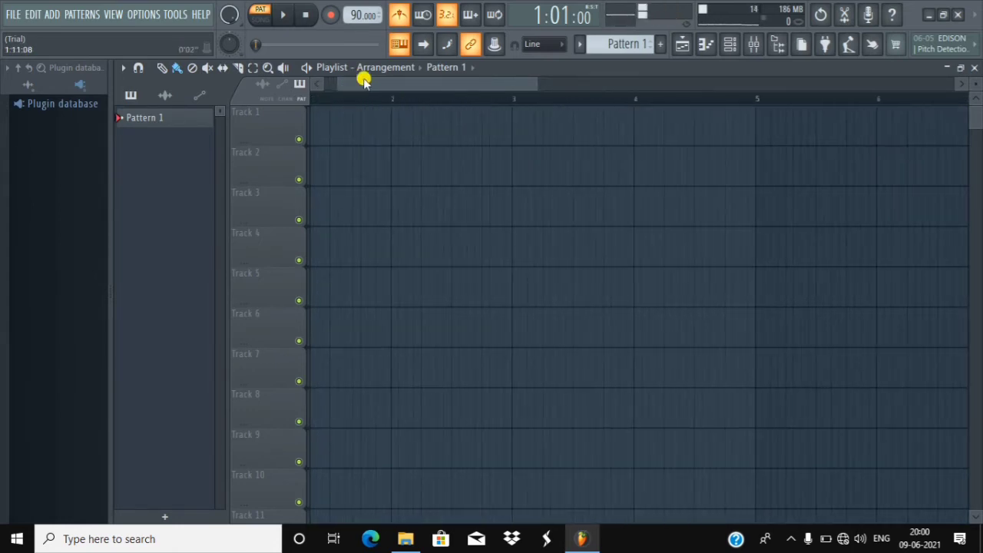
drag(364, 80, 232, 98)
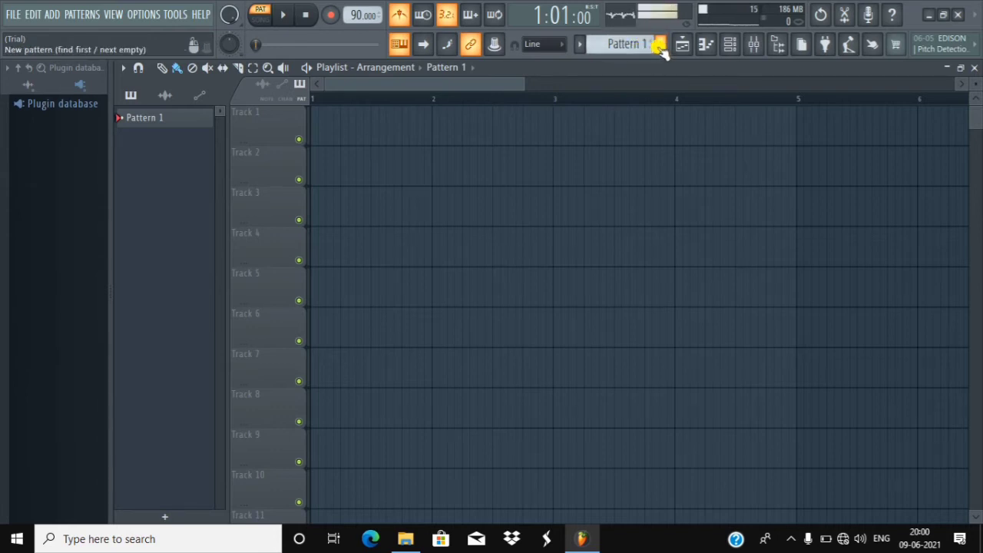
drag(156, 121, 351, 121)
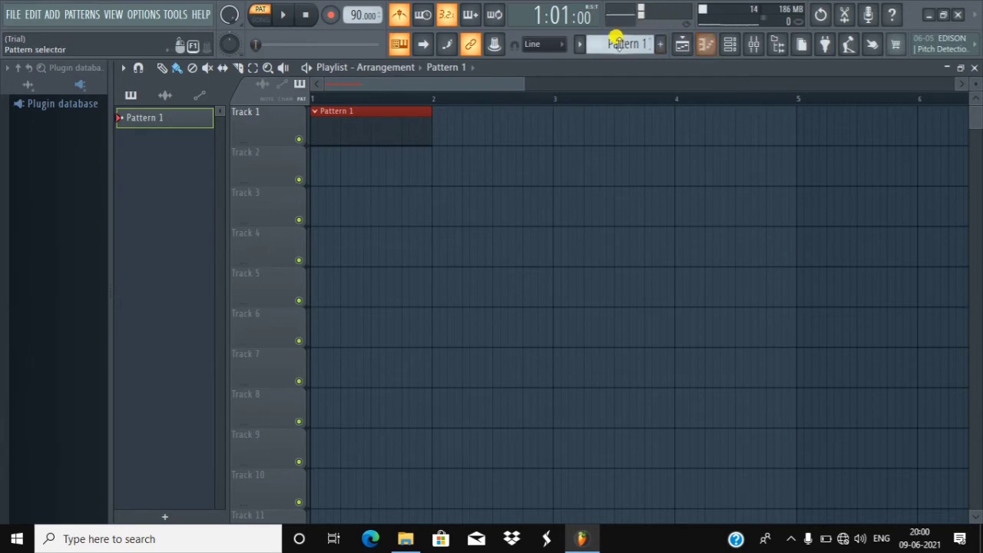
- Add an FL Keys channel to the Channel rack and open its piano roll
click(731, 46)
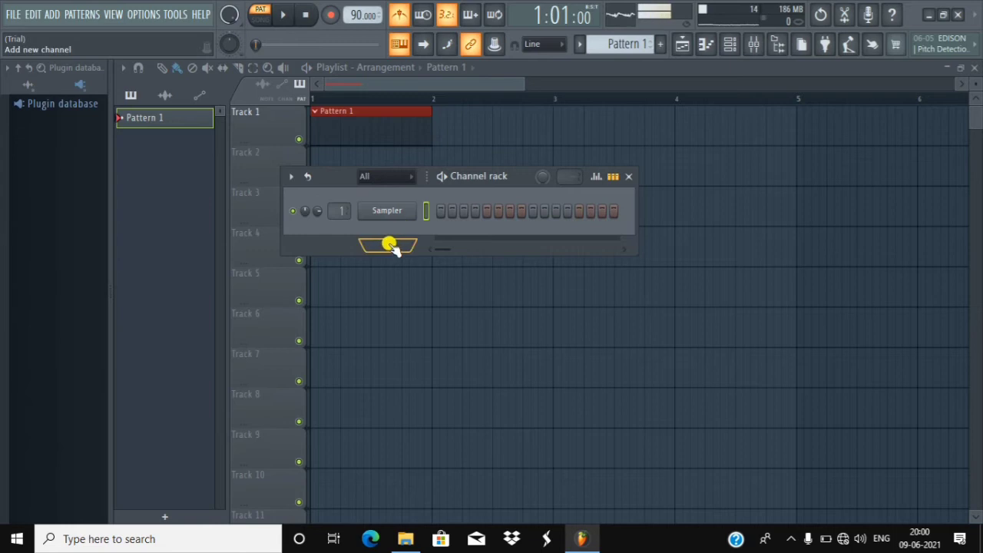
click(389, 246)
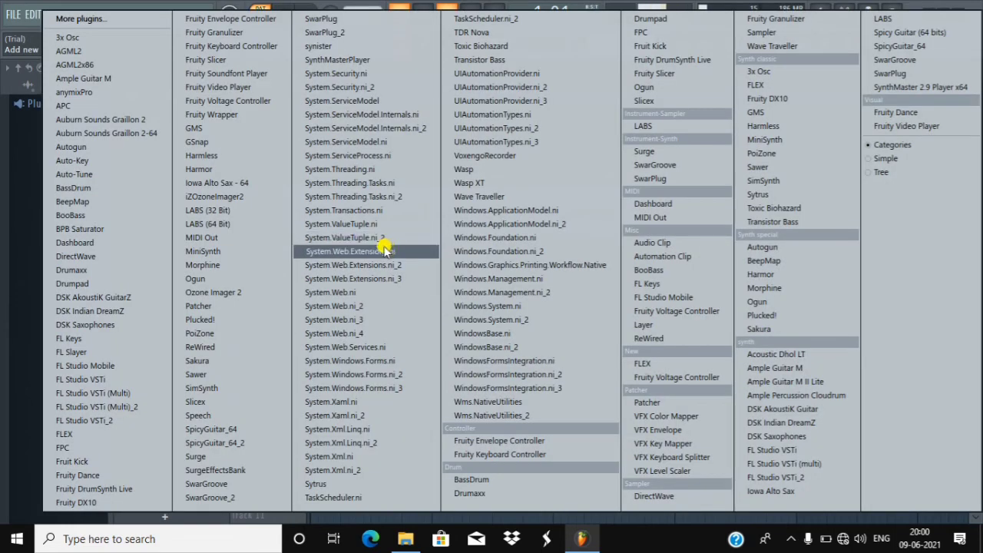
click(97, 340)
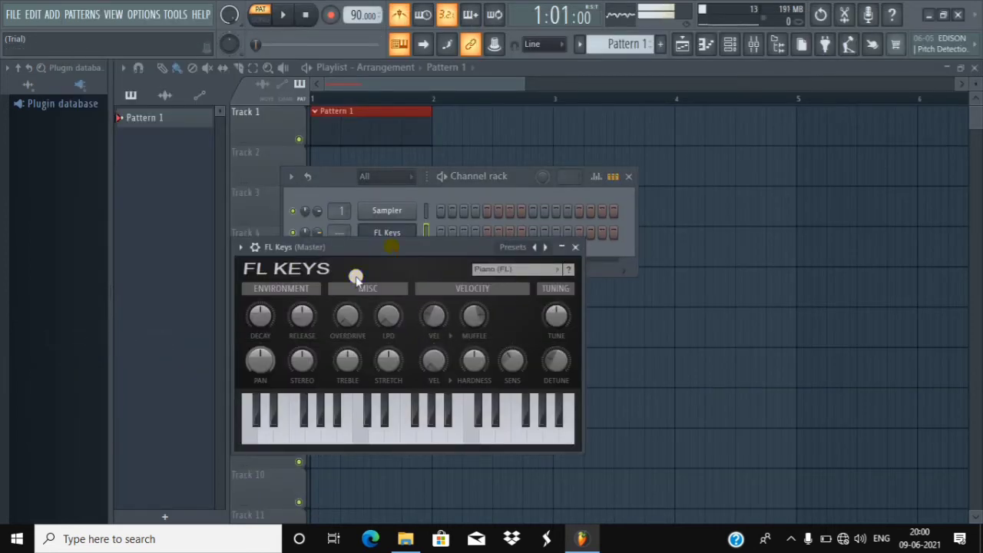
drag(375, 246, 645, 252)
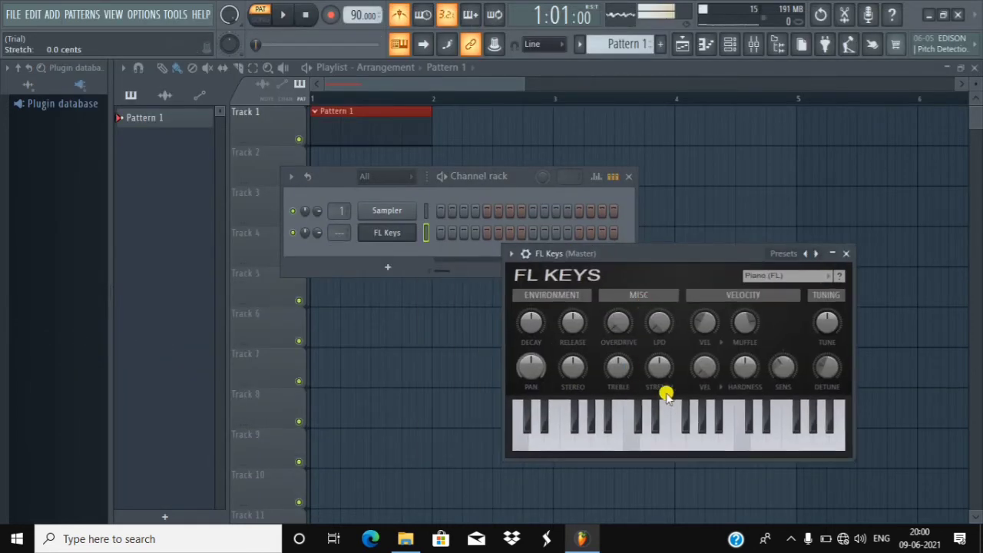
right_click(395, 235)
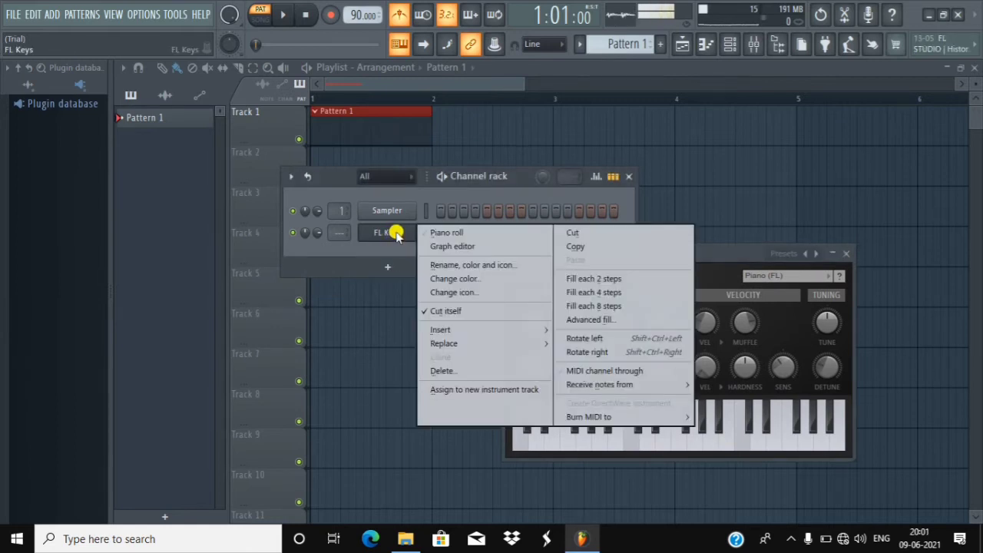
click(449, 233)
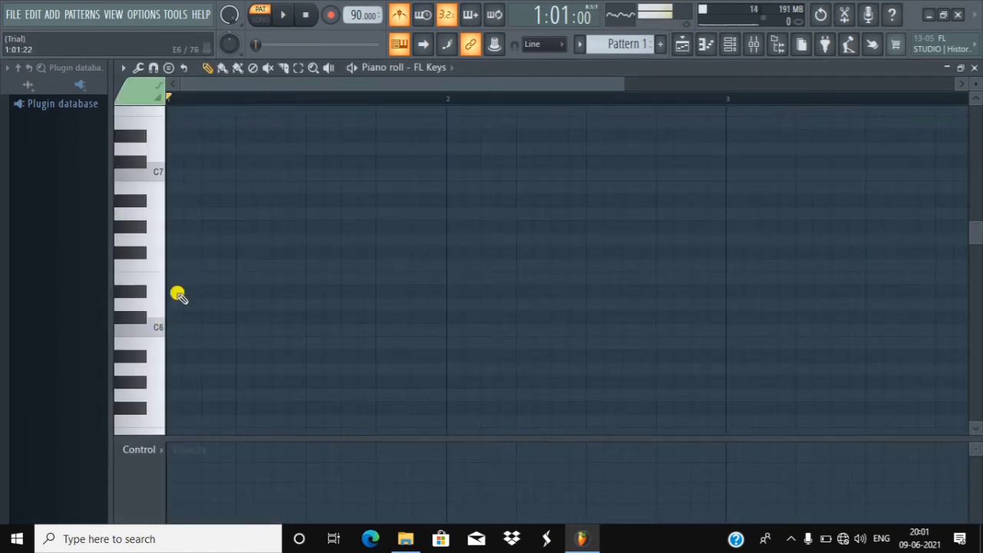
- Look over the octaves of the FL Keys piano roll, from about C2 up to C10 and back to C5
scroll(191, 245, down, 2)
scroll(192, 249, down, 7)
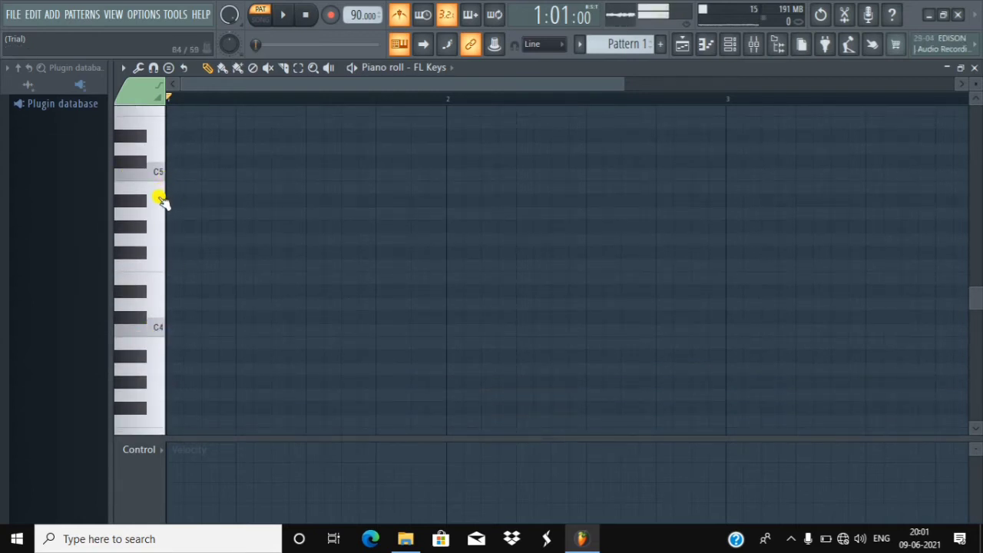
scroll(153, 253, up, 5)
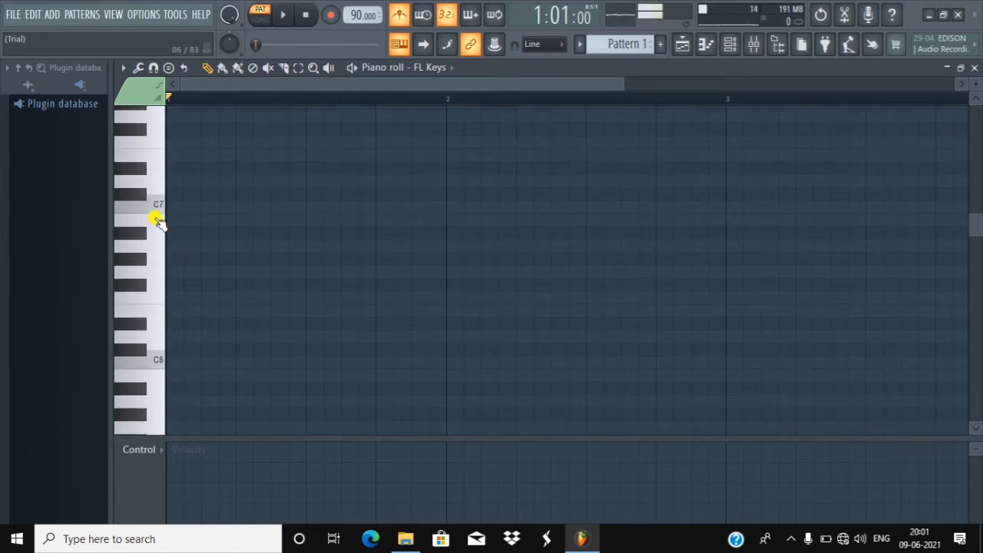
scroll(154, 214, up, 12)
scroll(156, 218, up, 6)
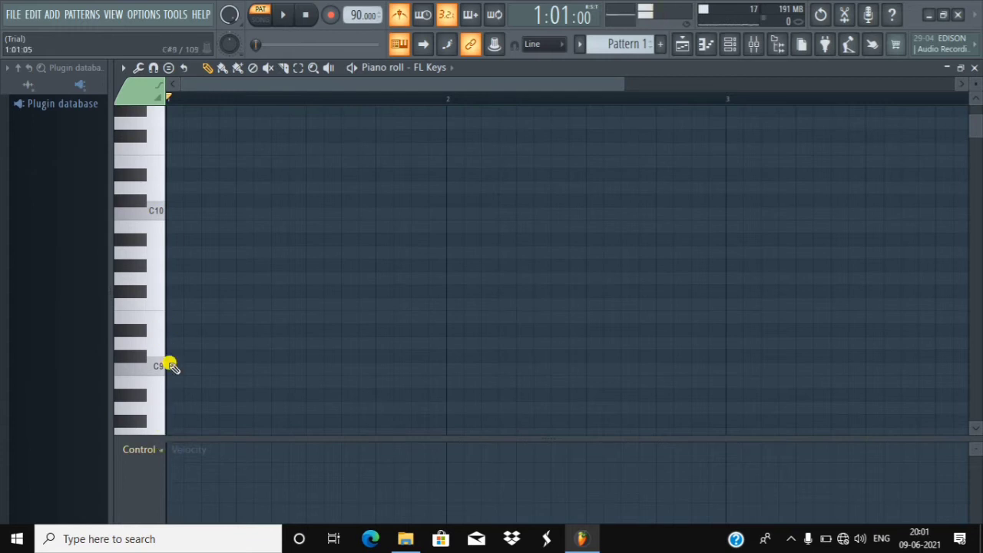
scroll(167, 320, down, 7)
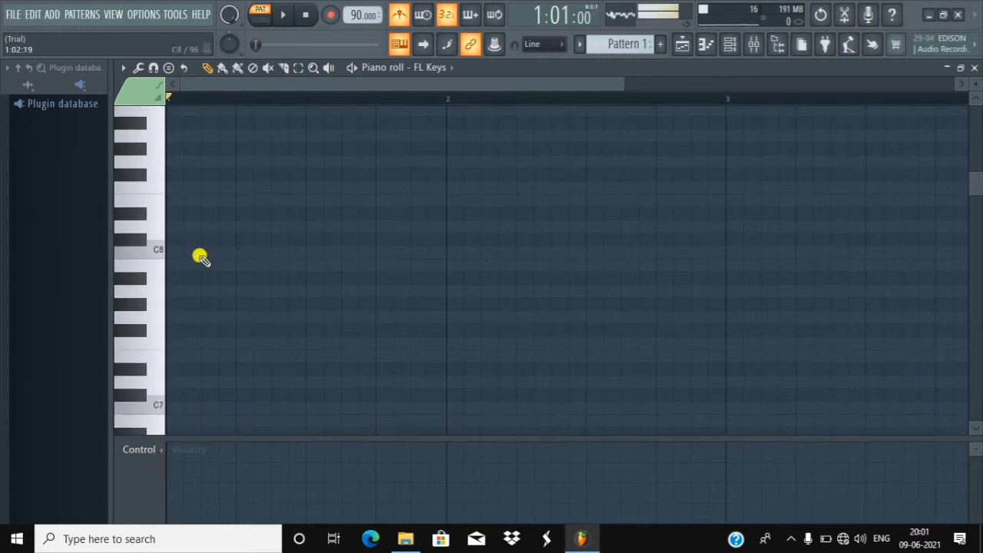
scroll(158, 273, up, 5)
scroll(139, 245, down, 20)
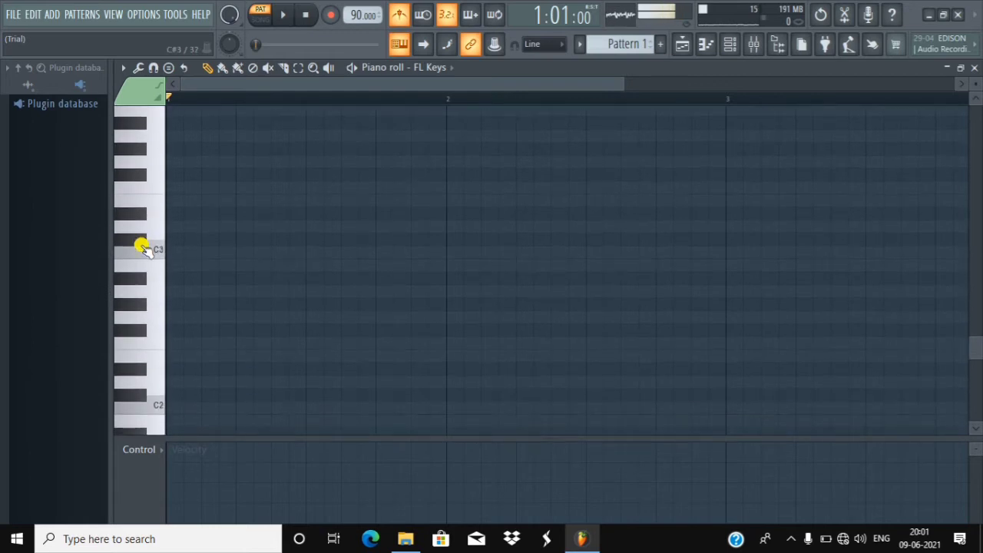
scroll(145, 245, up, 5)
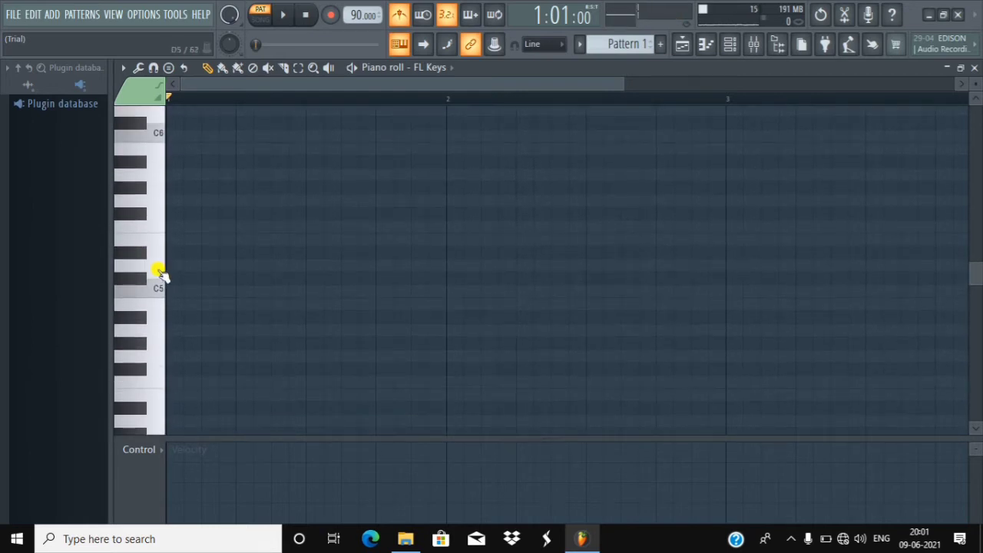
scroll(160, 273, down, 1)
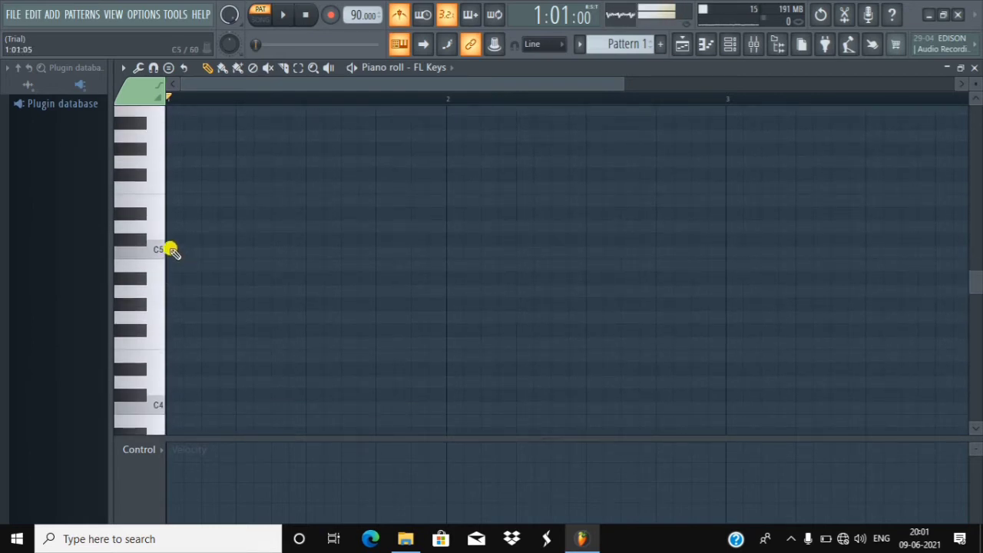
- Draw one-step notes C5, D#5, F#5 and D#5 at steps 1, 2, 4 and 7 of bar 1
click(171, 251)
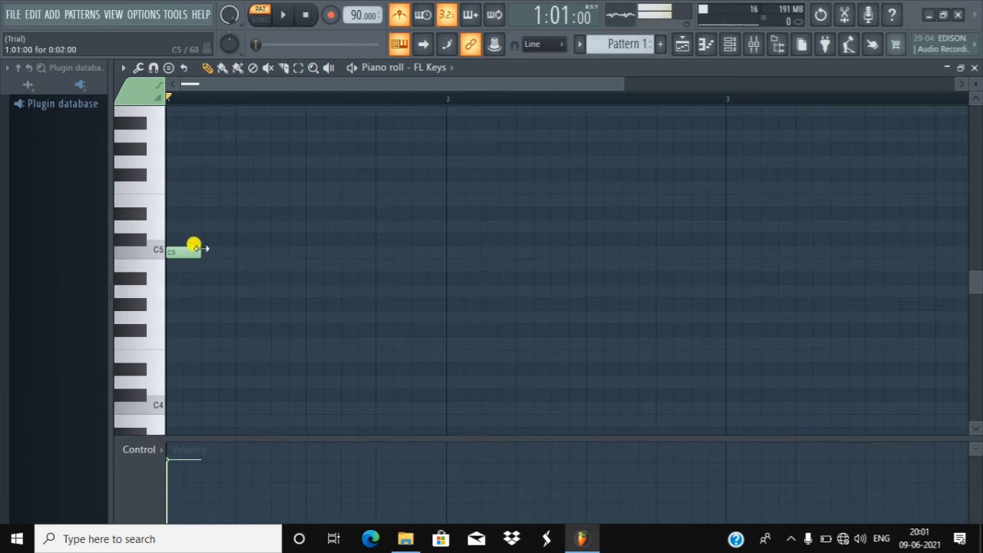
drag(198, 248, 183, 249)
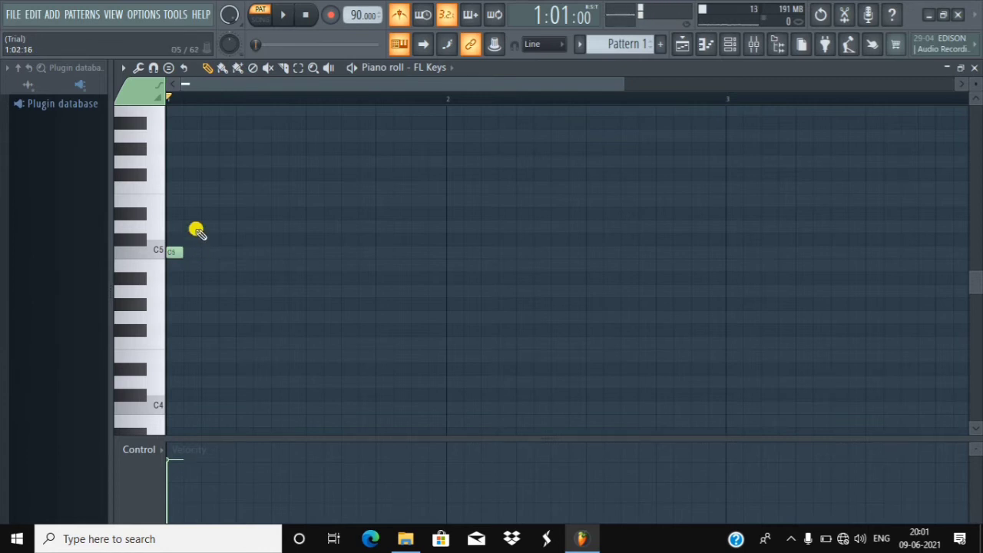
click(188, 213)
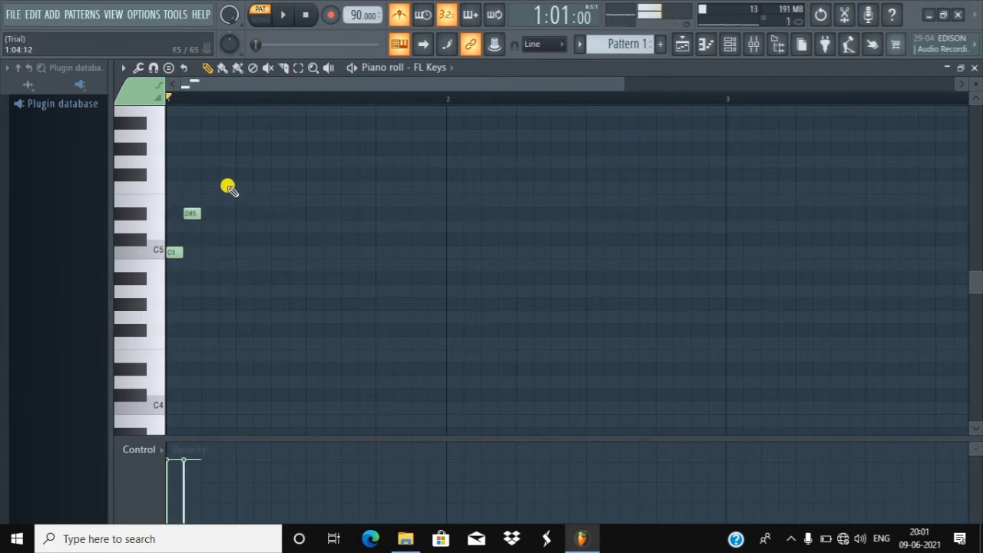
click(219, 173)
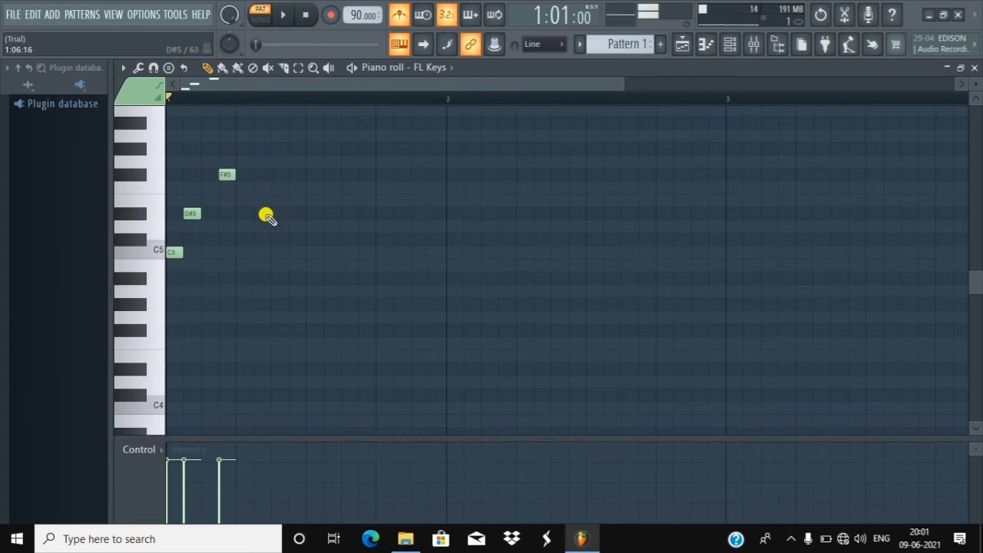
click(275, 213)
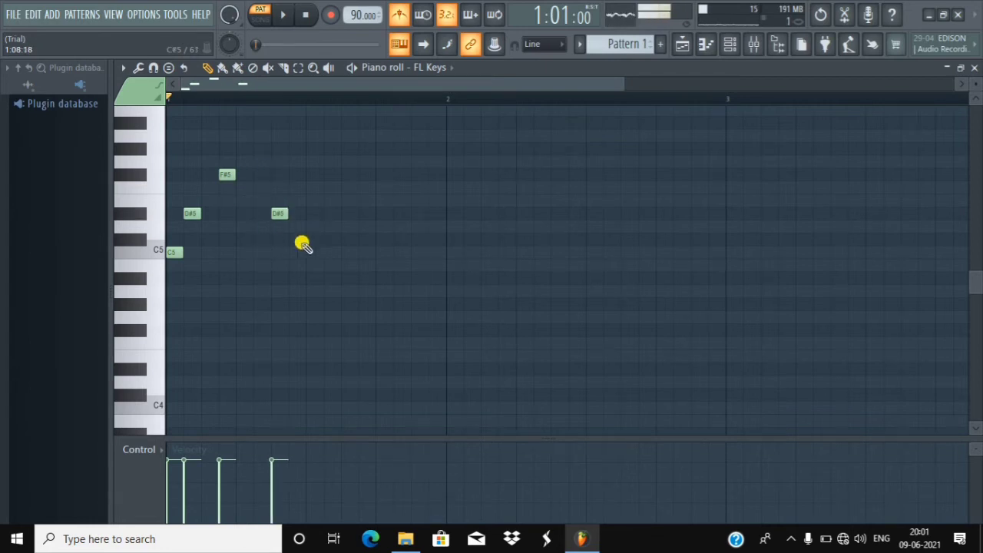
- Continue the melody with two-step notes C#5, C#5, D#5 and G5 at steps 9, 12, 14 and 16
click(307, 239)
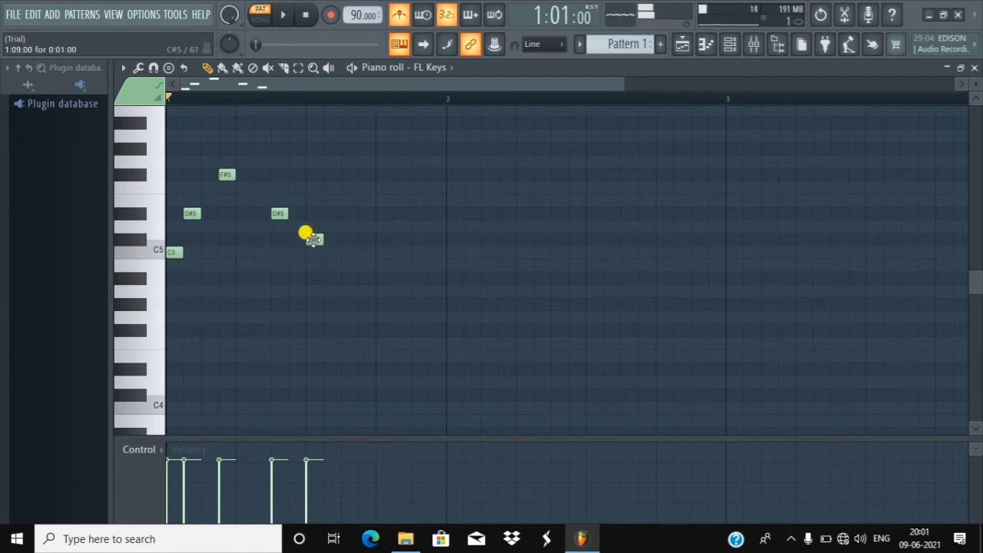
drag(319, 240, 339, 240)
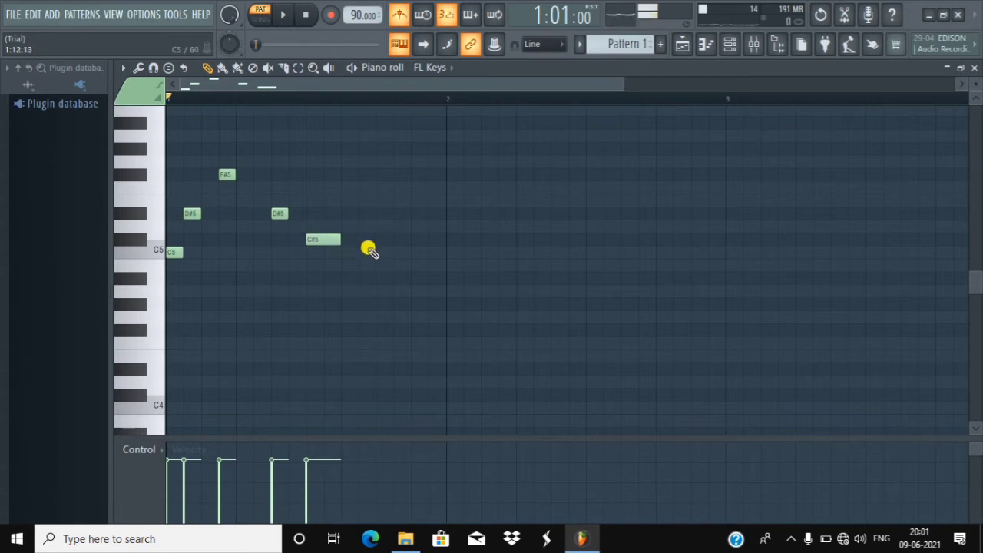
click(365, 239)
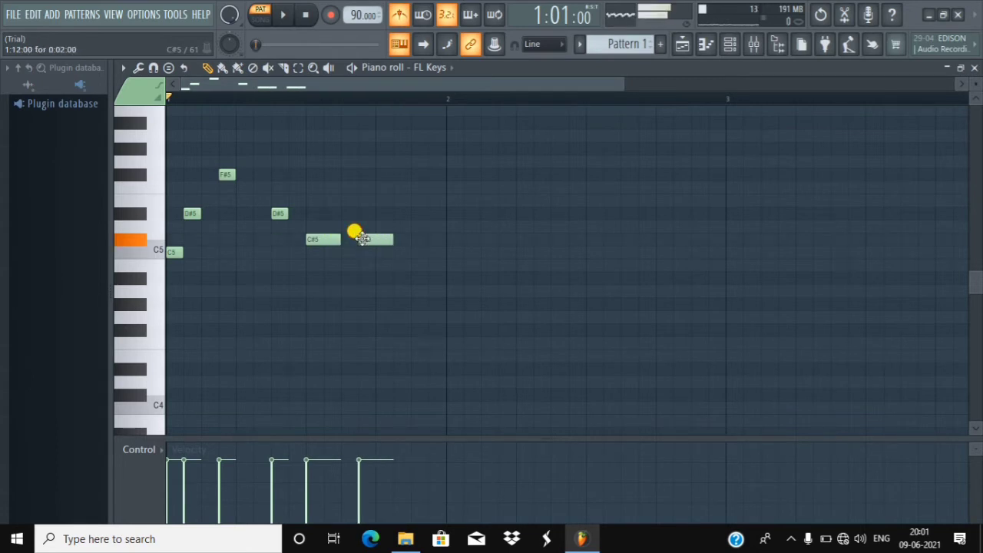
click(397, 212)
click(431, 163)
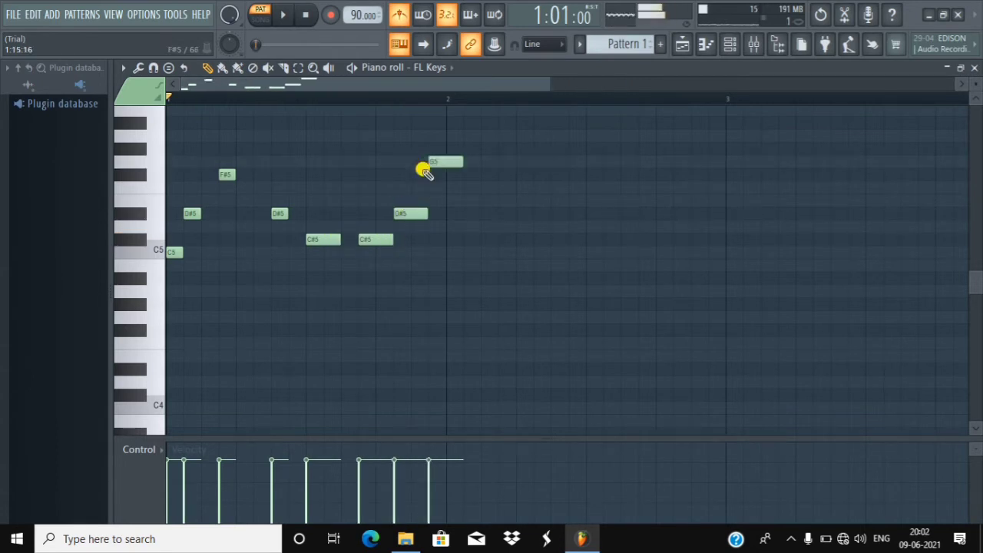
- Move the two-step G5 note to step 15 of bar 1 and delete the neighbouring two-step D#5 note
drag(408, 213, 425, 213)
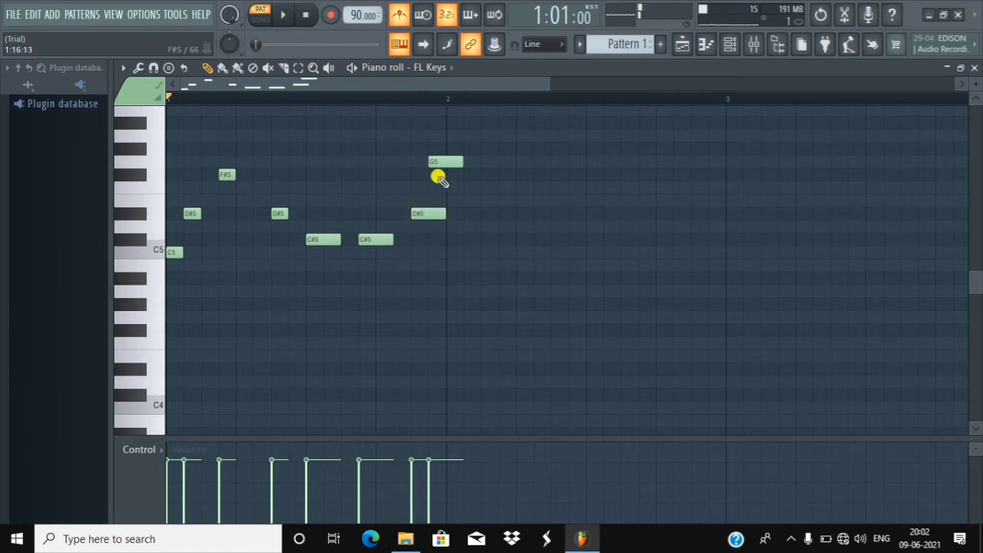
drag(454, 159, 433, 161)
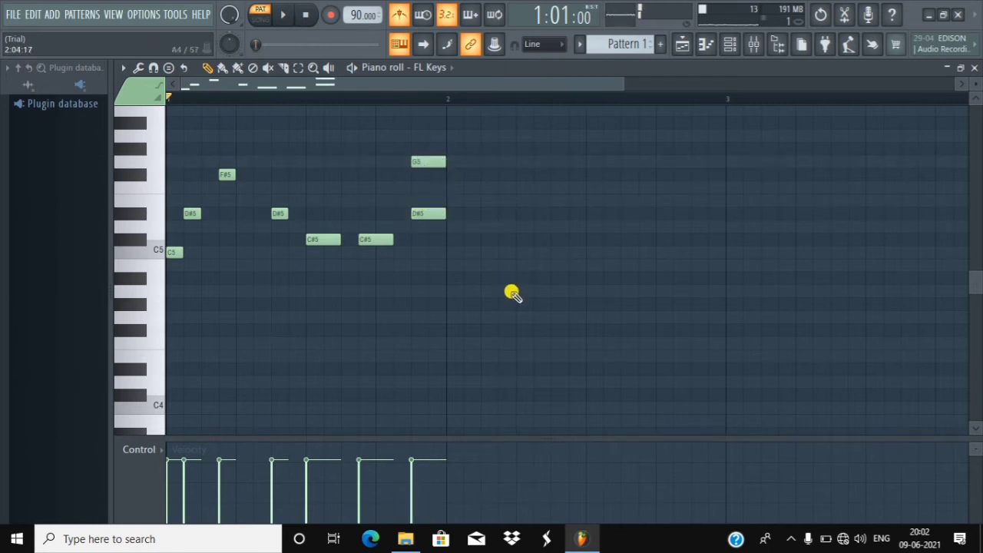
right_click(425, 213)
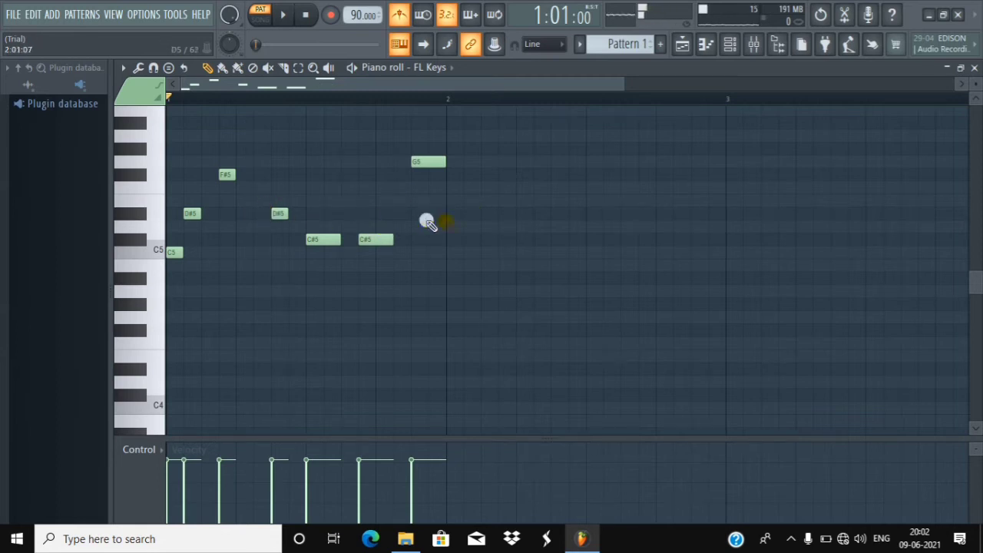
- Draw one-step notes A#4, G#4, F#4, A#4, G#4 and F#4 at steps 1, 3, 5, 7, 8 and 9 of bar 2
click(450, 279)
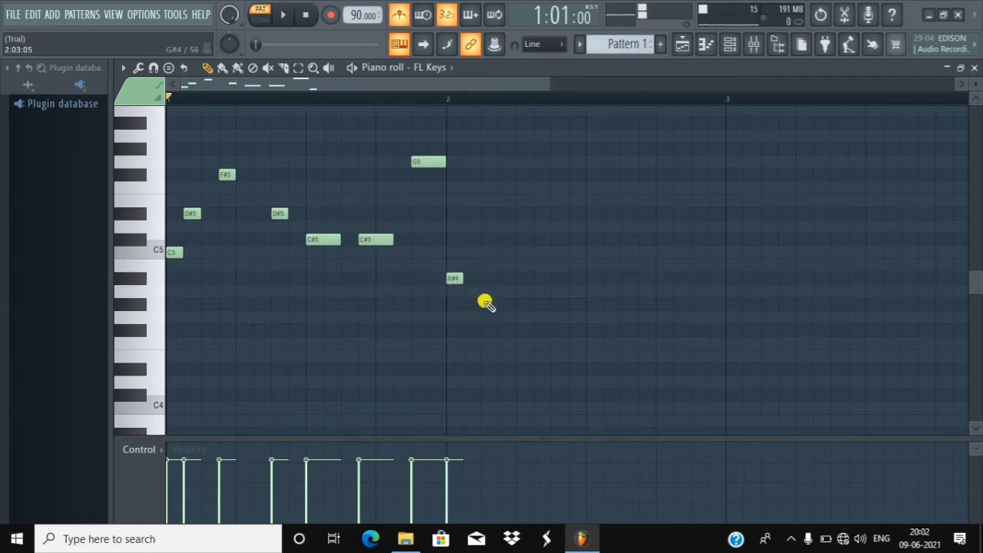
click(485, 304)
click(520, 330)
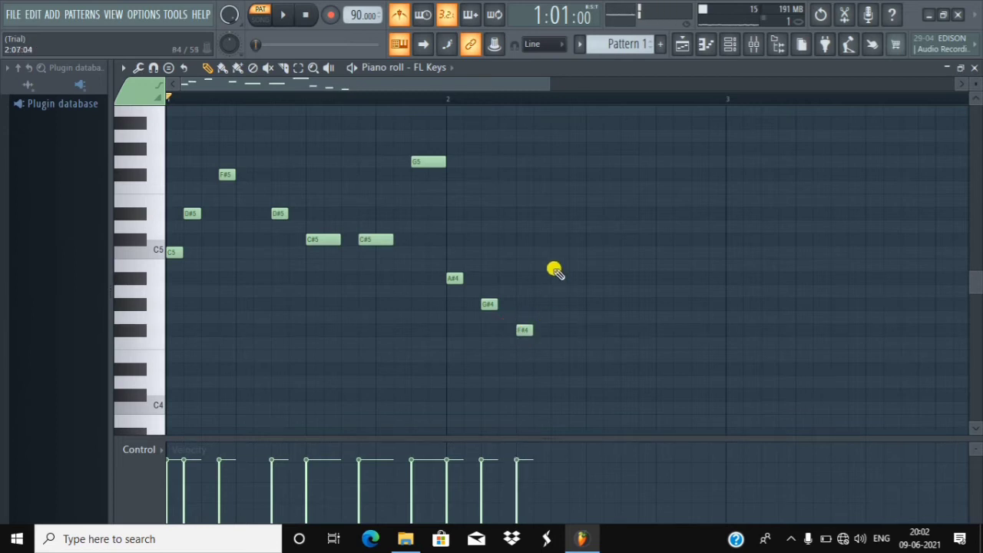
click(554, 278)
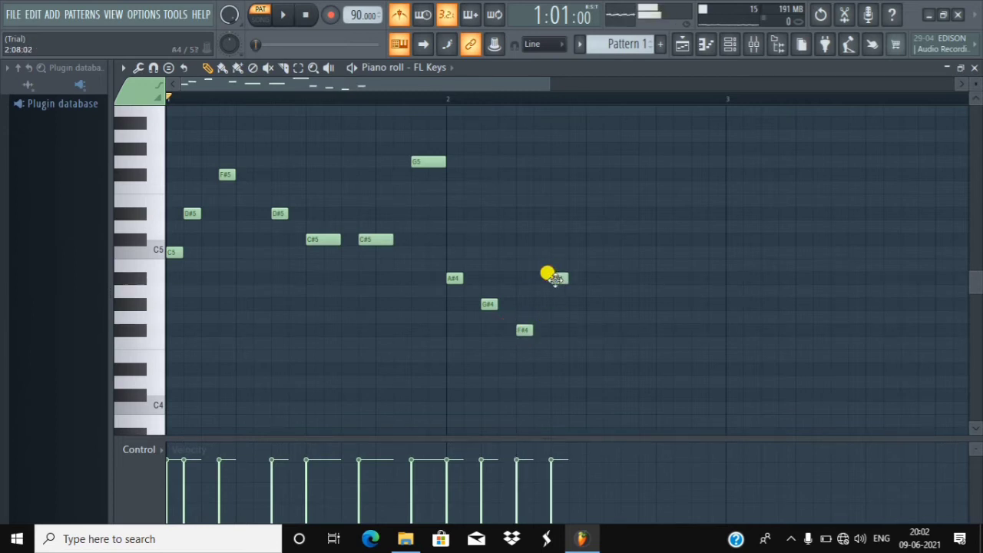
click(572, 305)
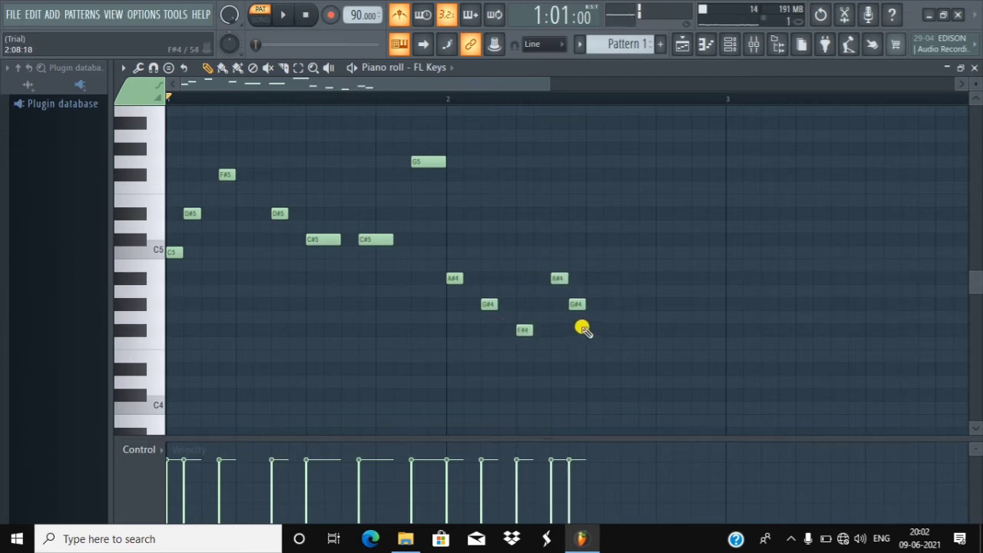
click(587, 331)
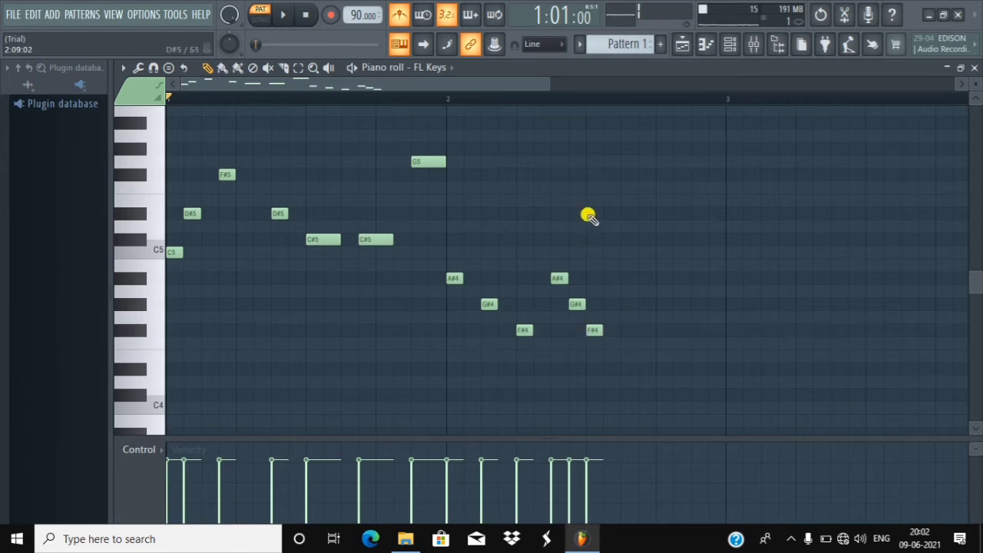
- Add rising one-step notes D#5, F#5, G#5 and A#5 at steps 9, 10, 13 and 15 of bar 2
click(590, 214)
click(609, 175)
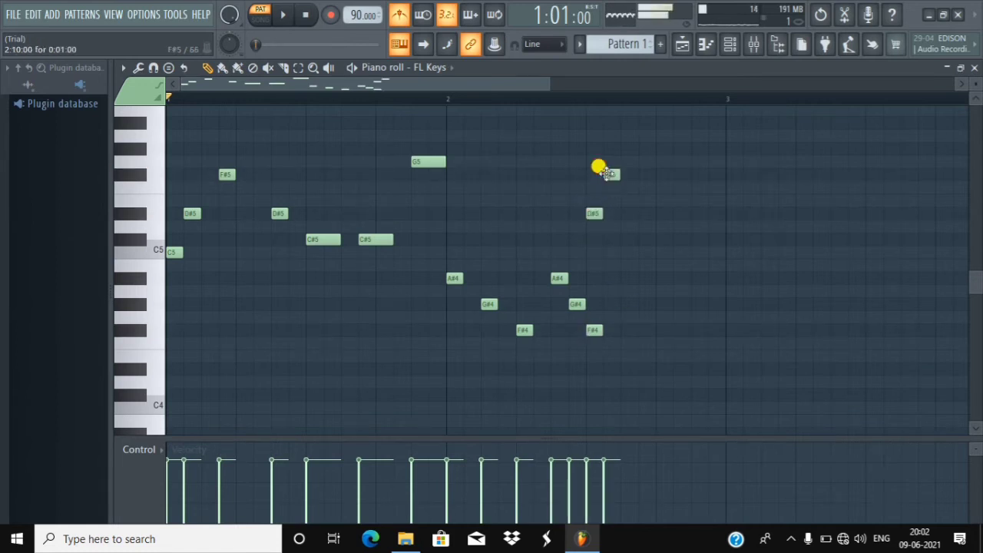
click(660, 148)
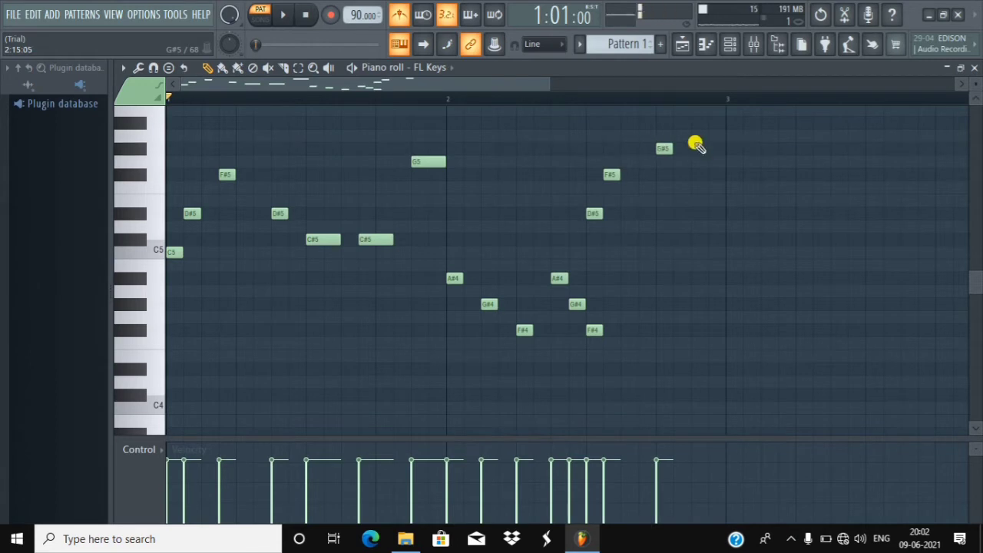
click(694, 122)
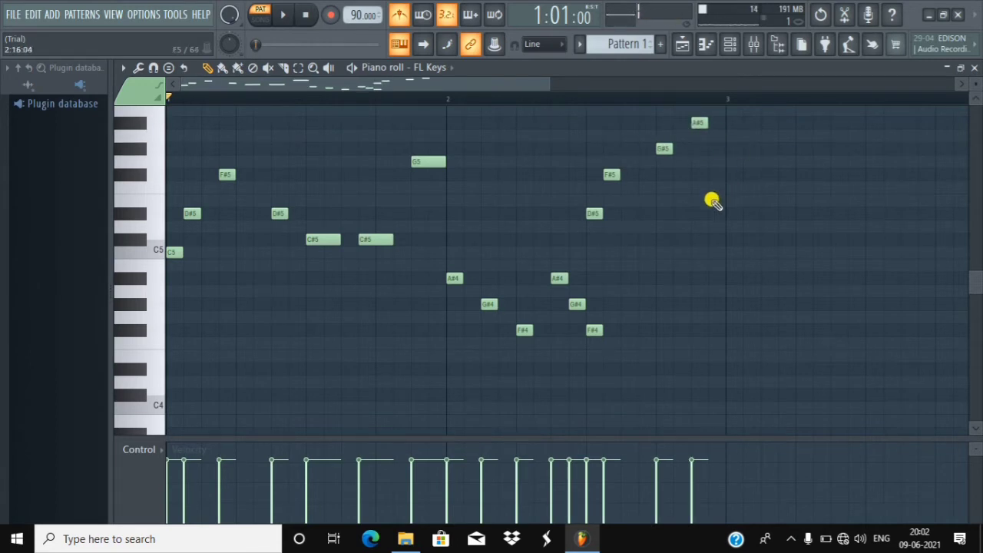
- Start bar 3 with A5 at step 1, a two-step F#5 at step 3, D#5 at step 5 and C#5 at step 7
click(730, 136)
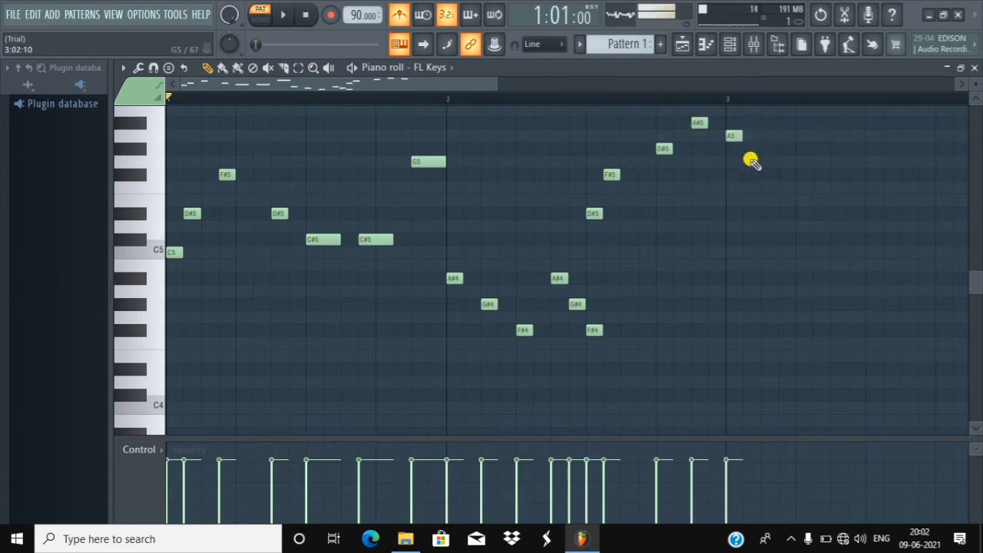
click(749, 161)
mouse_move(759, 161)
mouse_down()
mouse_move(774, 167)
mouse_move(760, 164)
mouse_move(766, 176)
mouse_up()
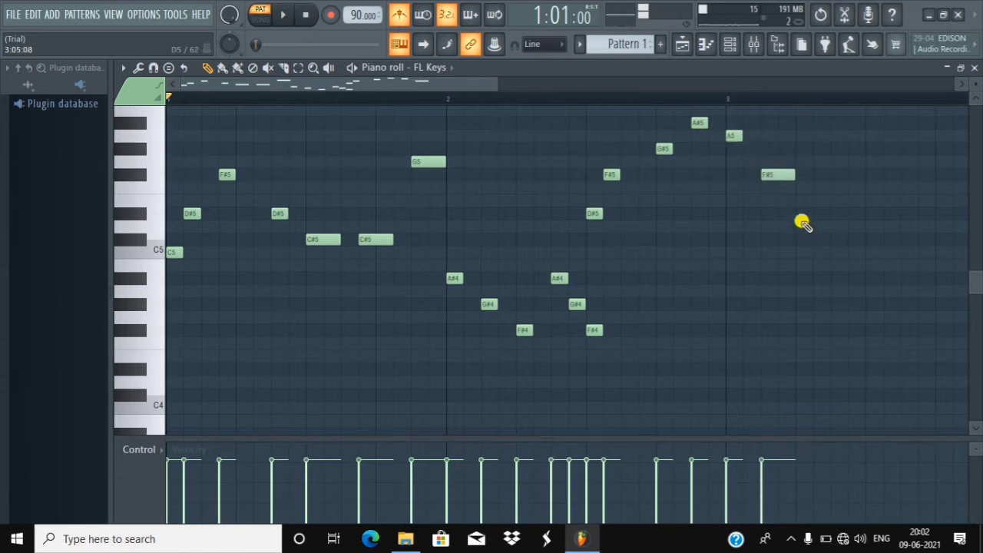
click(798, 212)
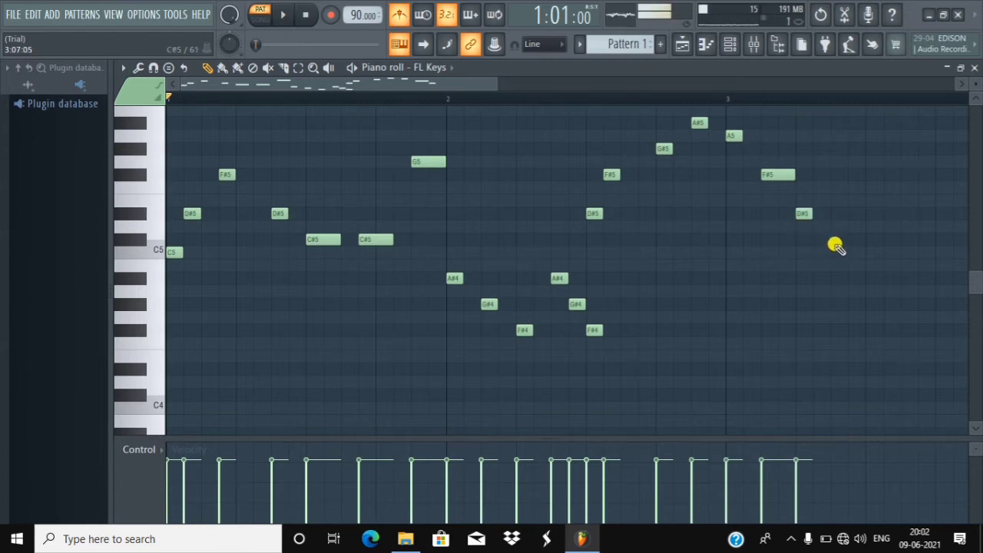
click(835, 239)
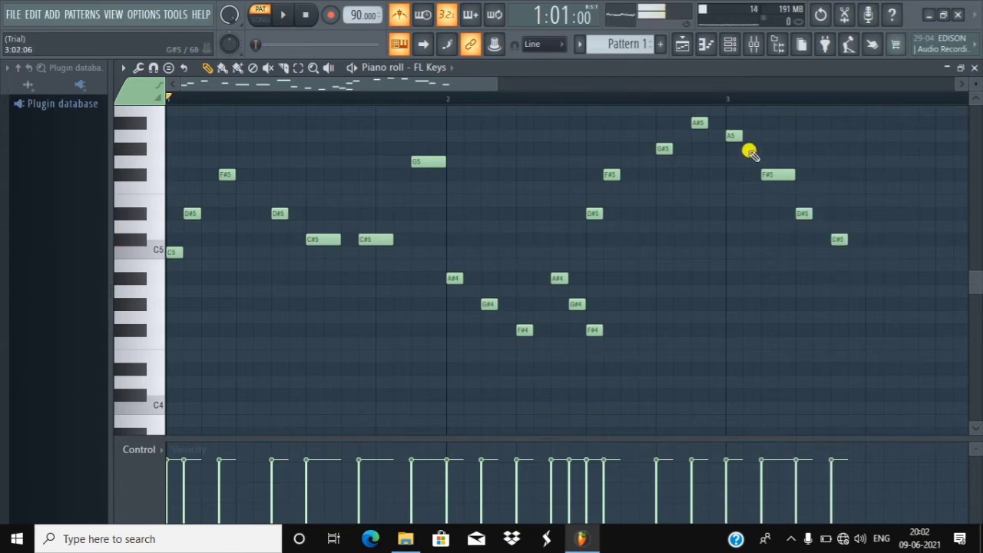
- Complete bar 3 with one-step notes A#4, G#4, A#4, C#5, D#5 and F#5 at steps 8, 10, 12, 13, 14 and 16
drag(491, 88, 591, 99)
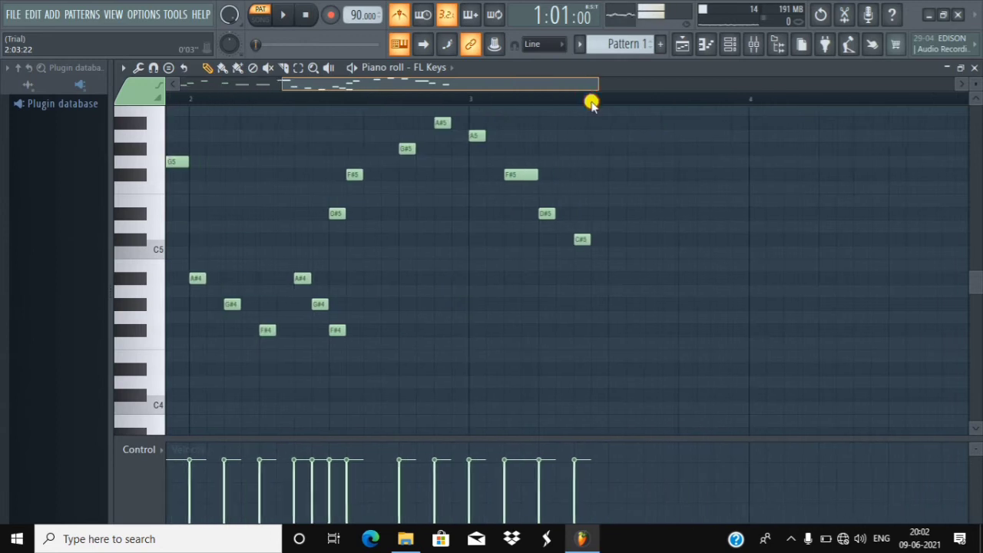
click(592, 278)
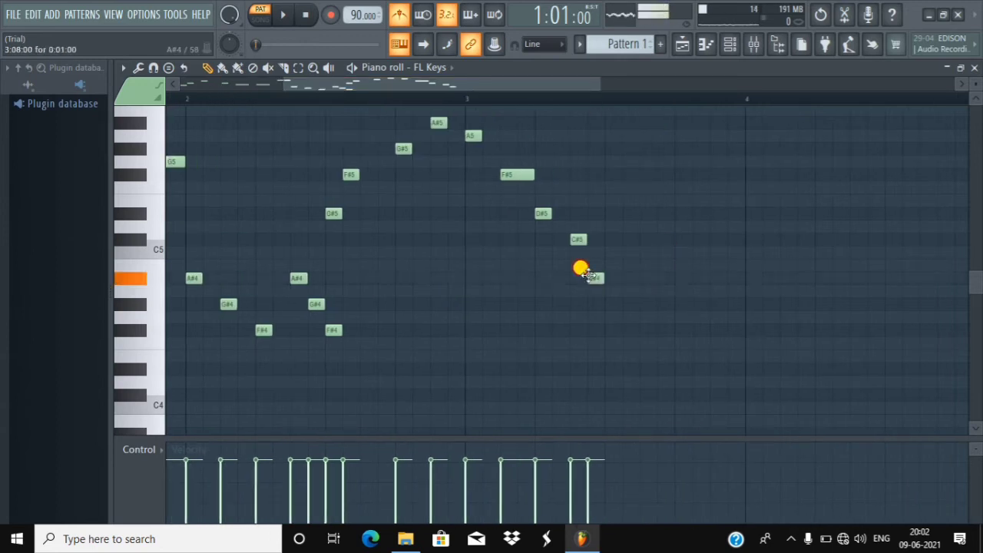
click(628, 305)
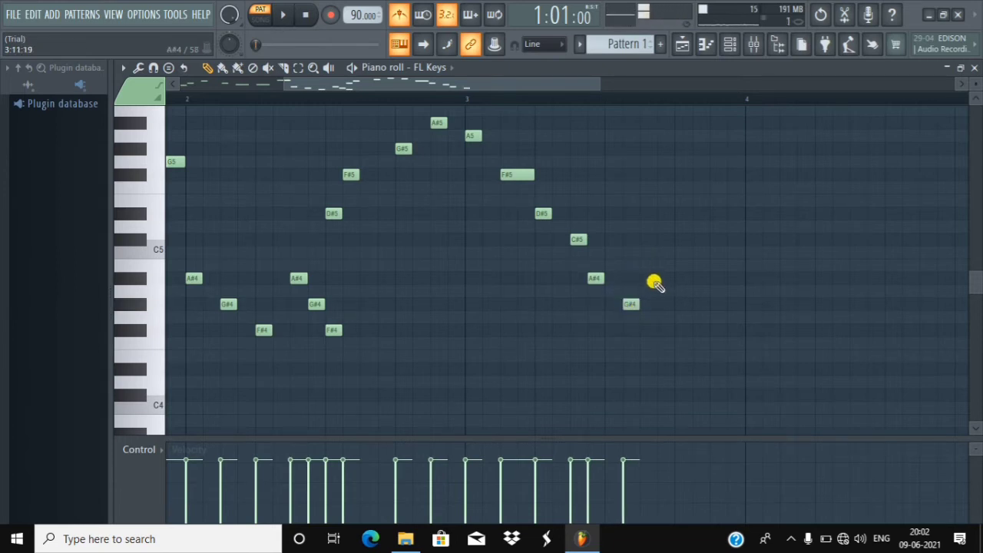
click(660, 278)
click(680, 239)
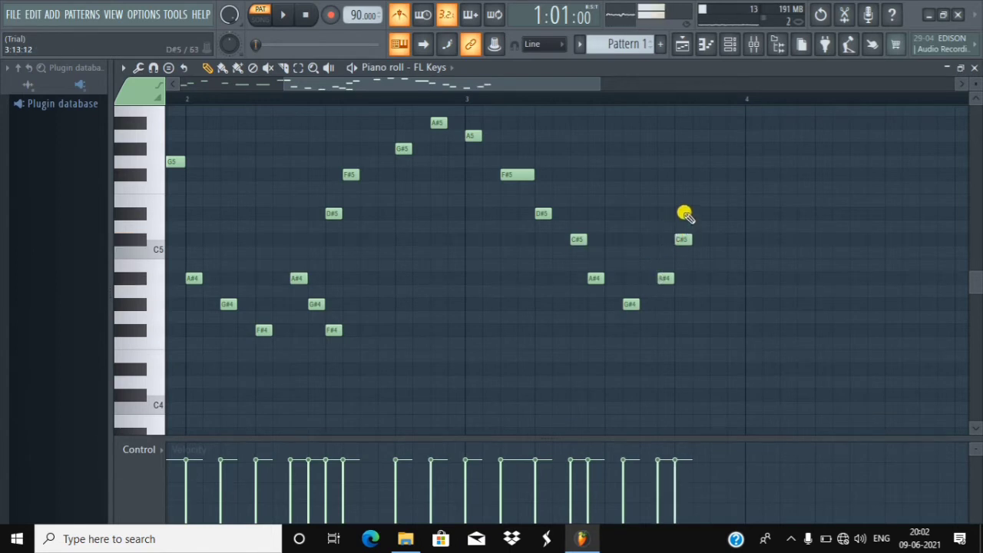
click(694, 213)
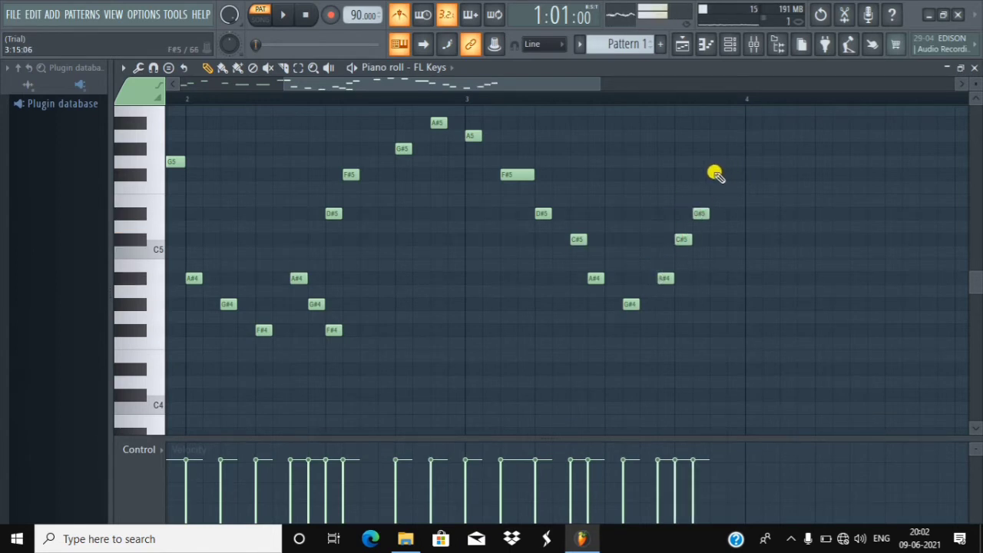
click(730, 175)
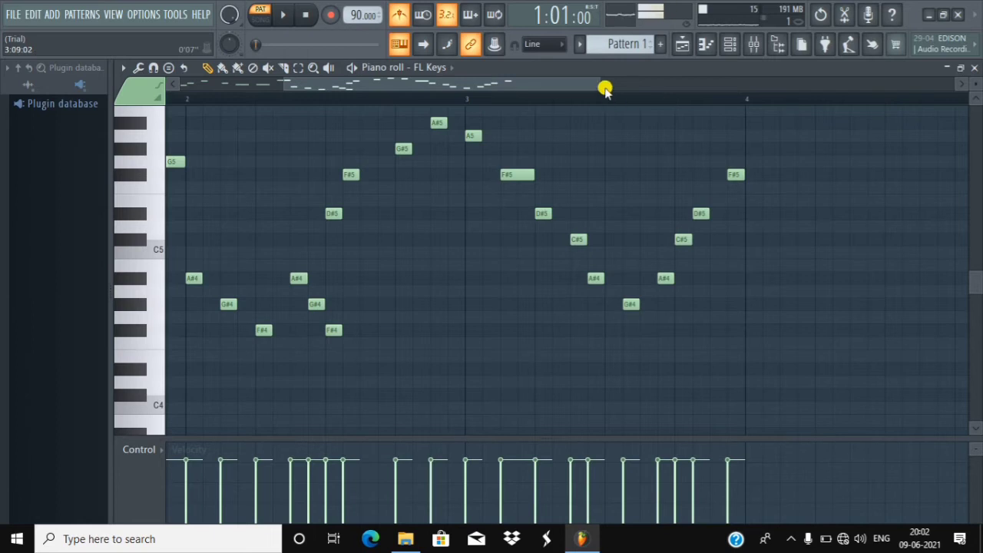
- Begin bar 4 with one-step notes A#4, C#5, D#5 and F#5 at steps 1, 3, 4 and 5
drag(591, 86, 680, 84)
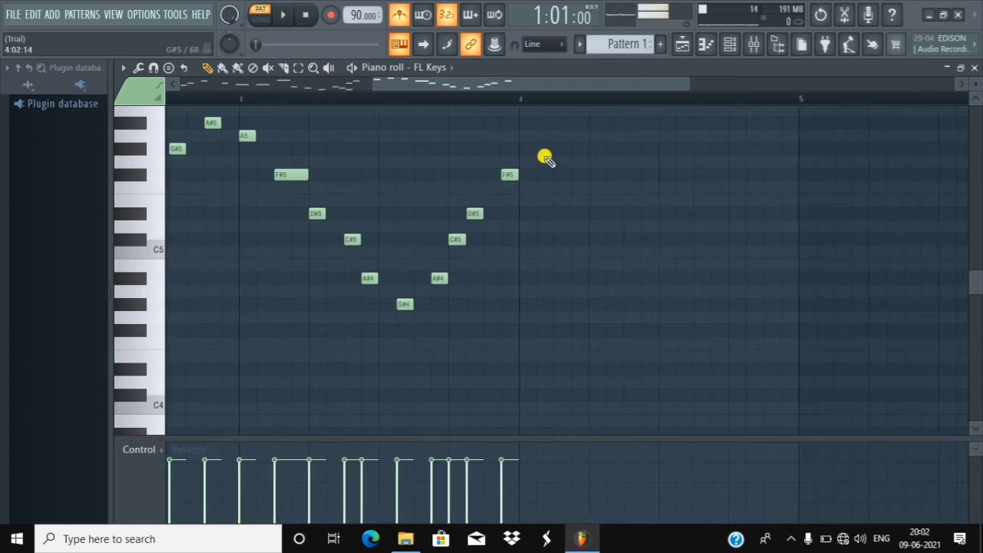
click(528, 280)
click(557, 239)
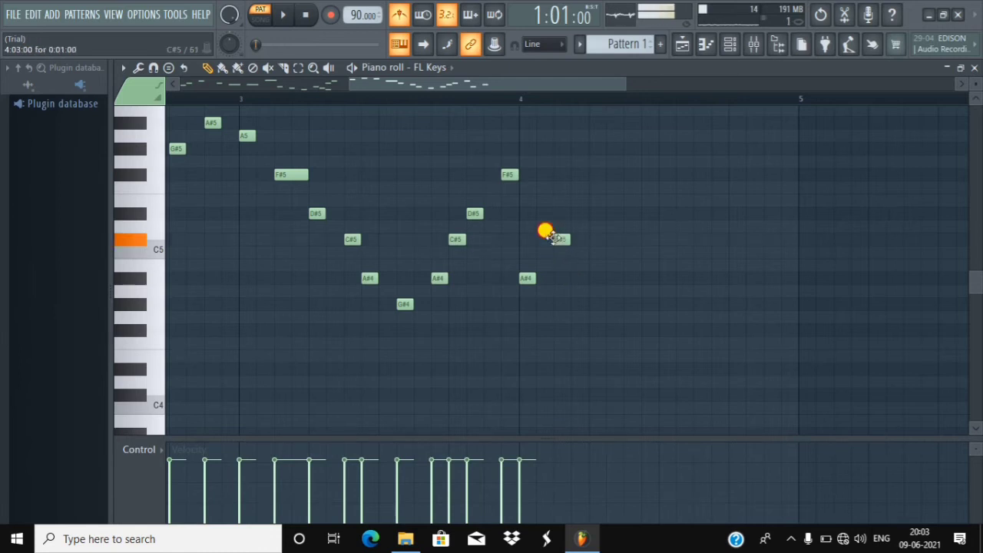
click(573, 212)
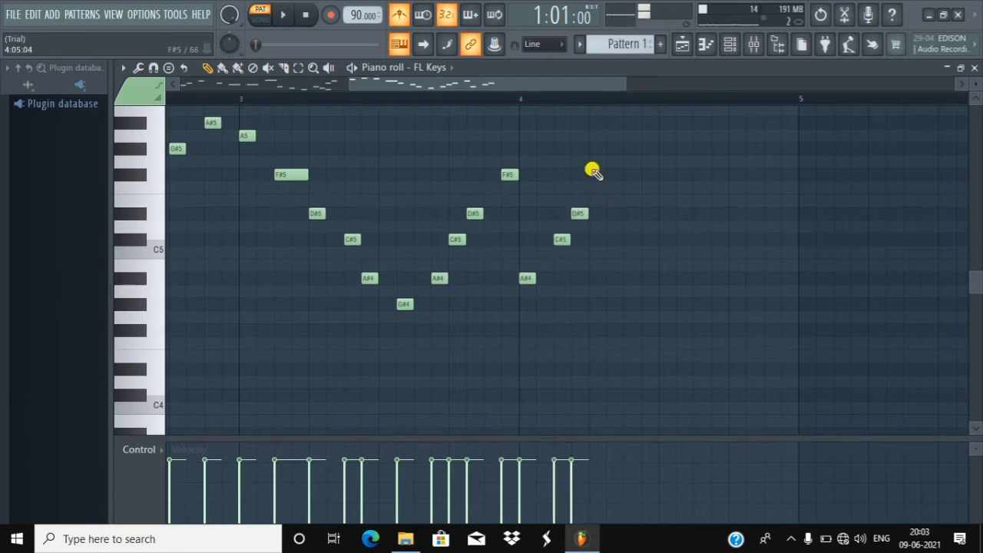
click(592, 173)
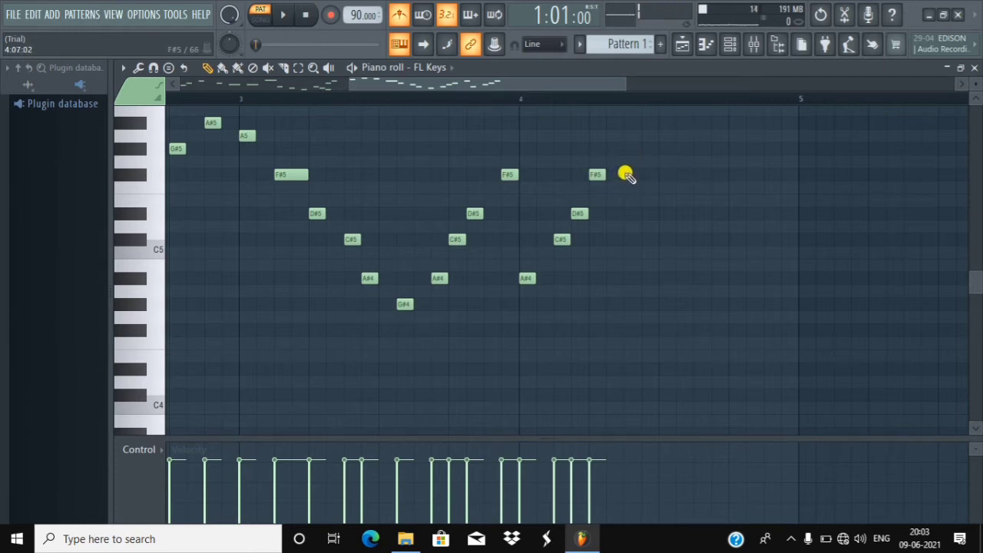
- Add two-step notes F#5, D#5 and C#5 at steps 7, 9 and 11 of bar 4
click(625, 175)
drag(637, 174, 652, 169)
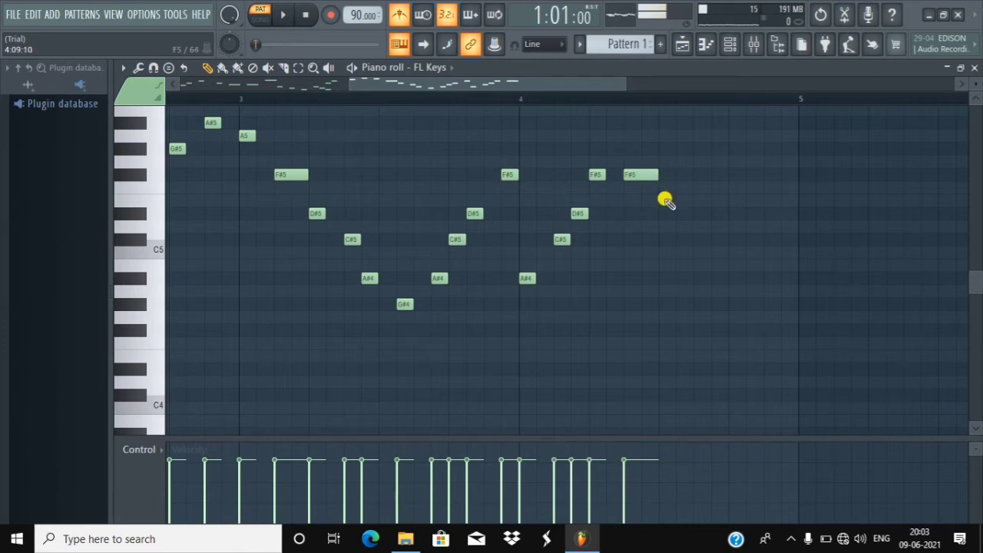
click(662, 214)
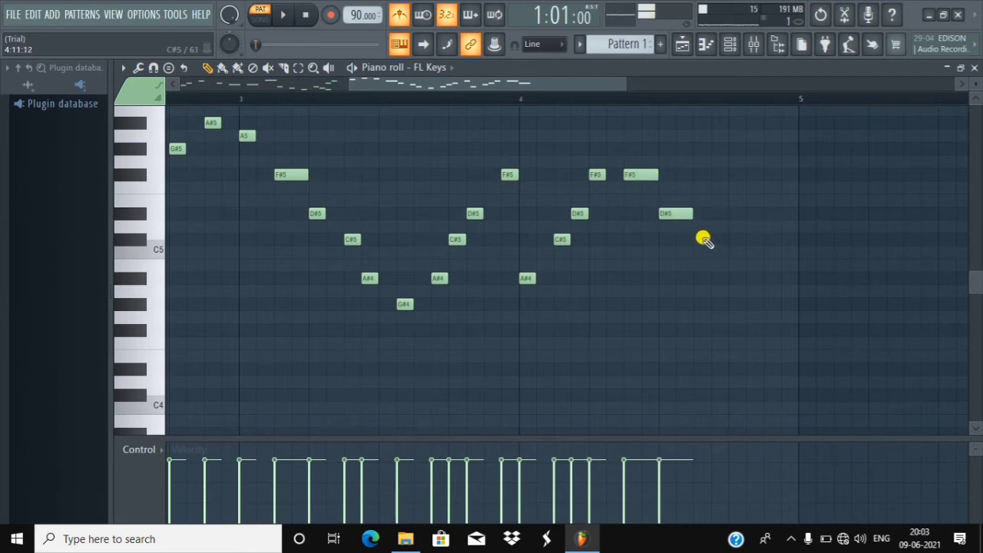
click(703, 236)
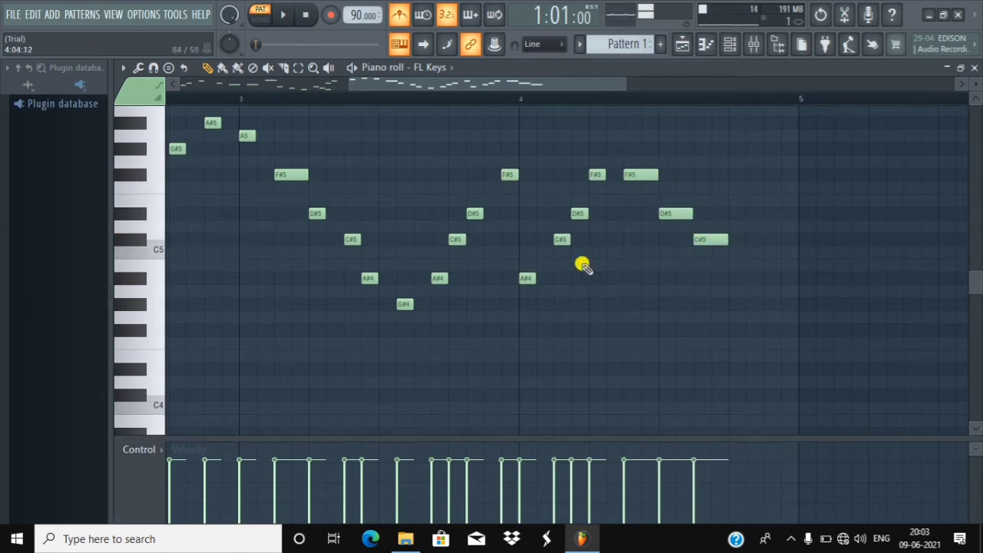
- Finish bar 4 with one-step notes A#4, C#5 and A#4 at steps 13, 15 and 16
click(523, 279)
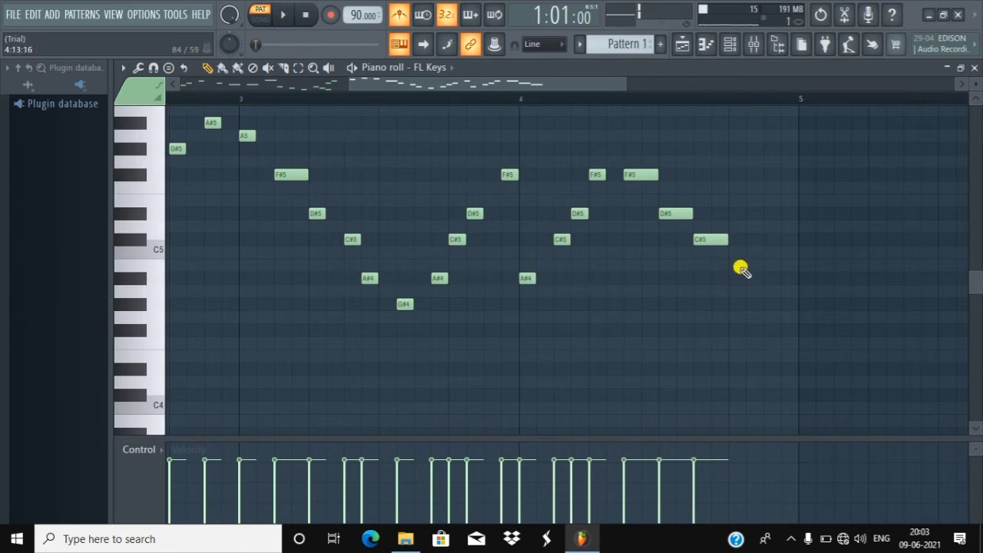
click(732, 278)
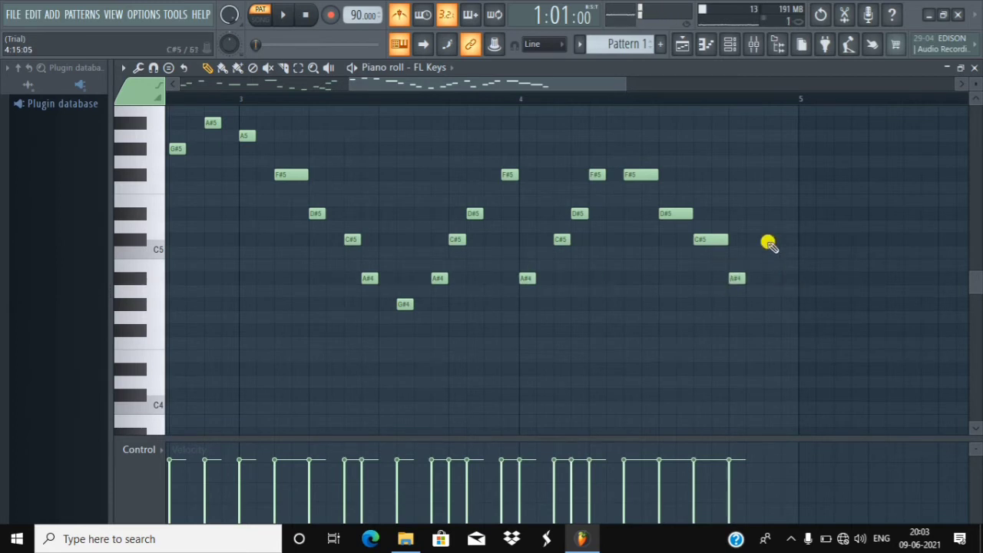
click(765, 237)
click(786, 277)
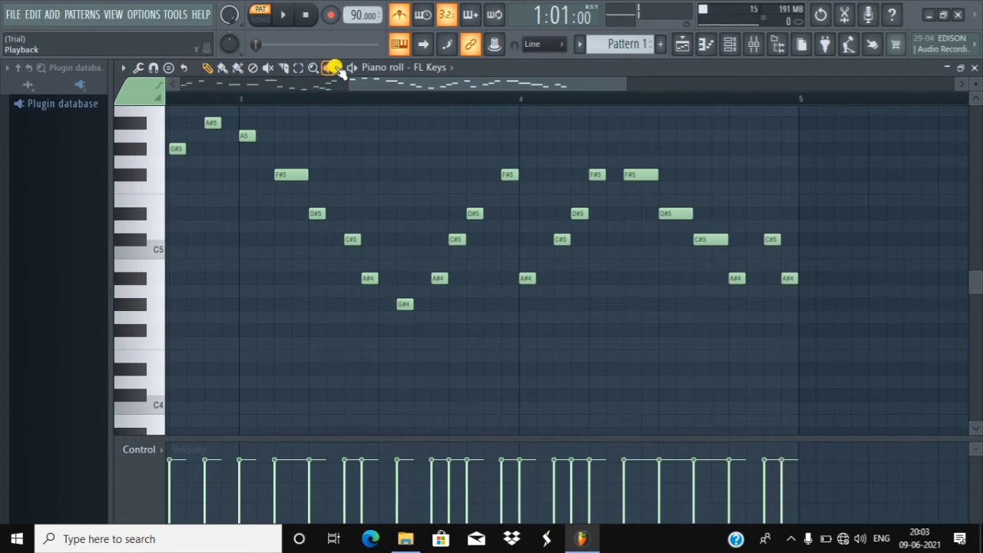
- Play back the four-bar FL Keys melody, following its notes in the piano roll, and pause playback
key(space)
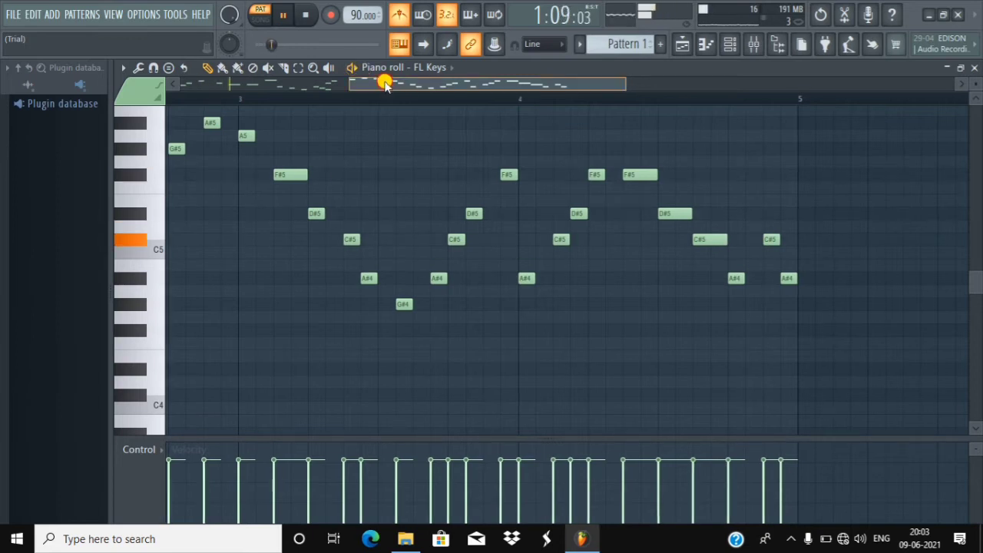
drag(384, 81, 166, 90)
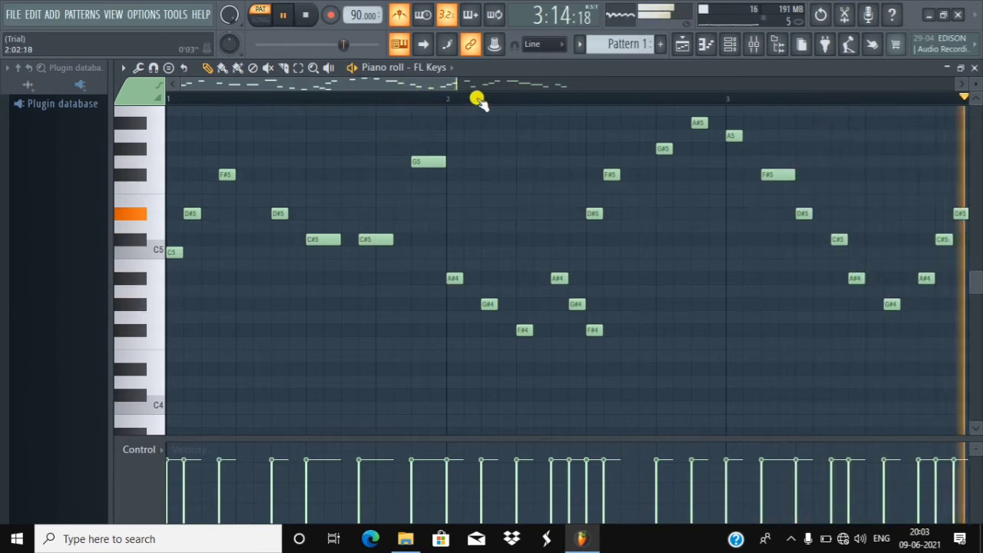
scroll(479, 97, down, 1)
scroll(476, 99, down, 3)
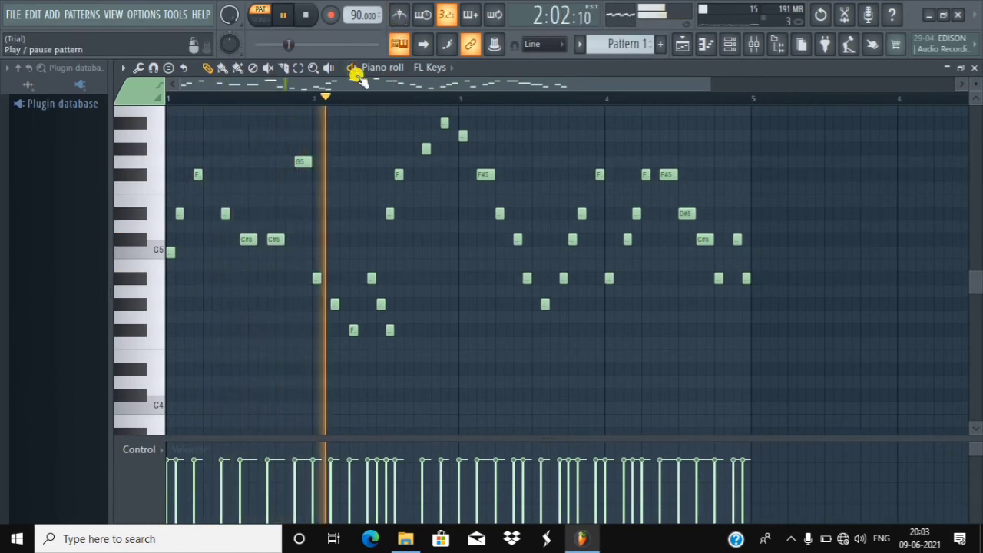
click(283, 16)
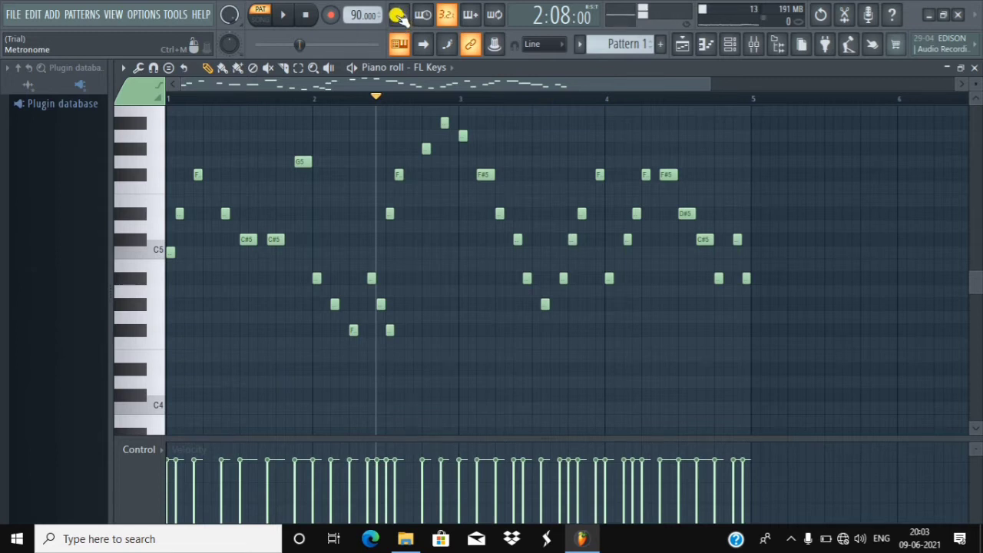
- Create a new empty pattern, Pattern 2, keeping its default name, and open the Playlist
click(660, 45)
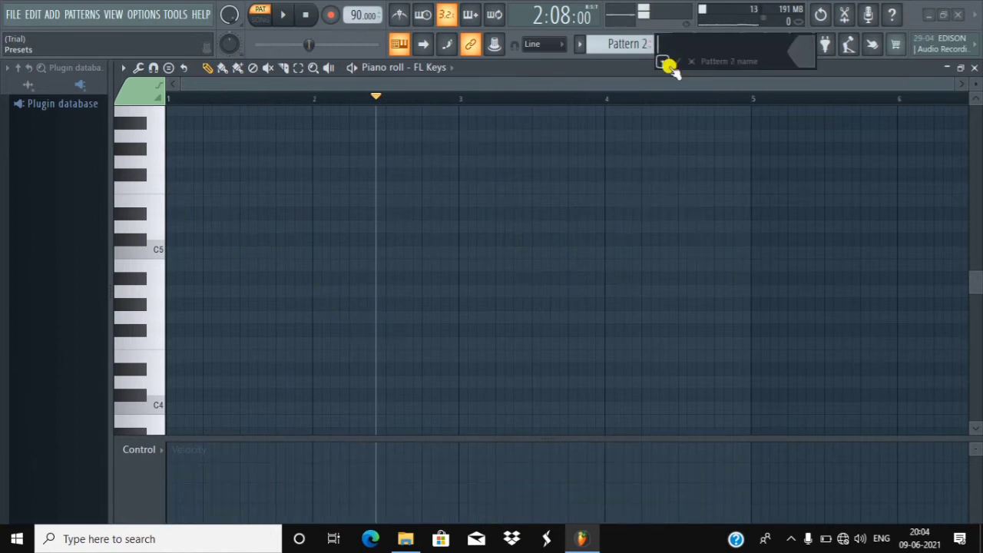
click(674, 61)
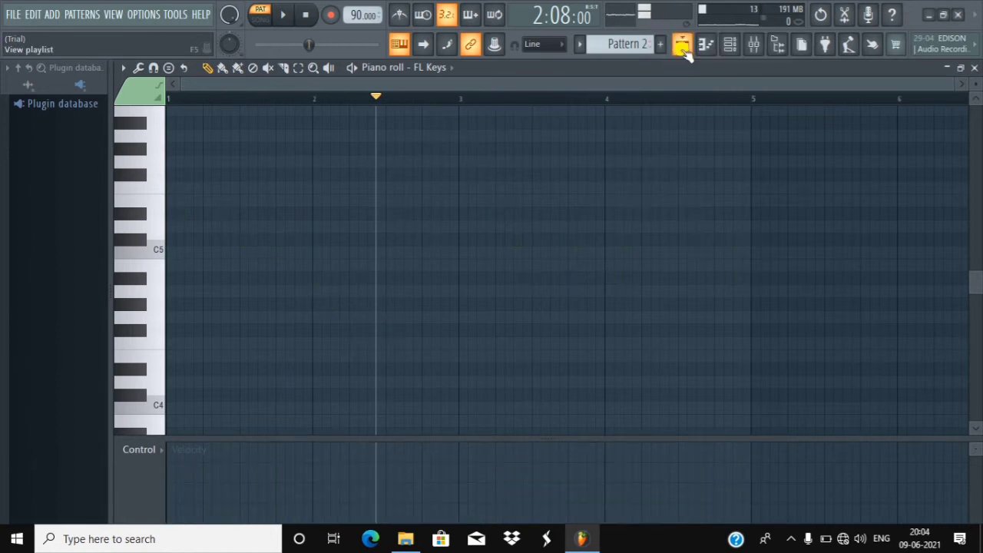
click(682, 44)
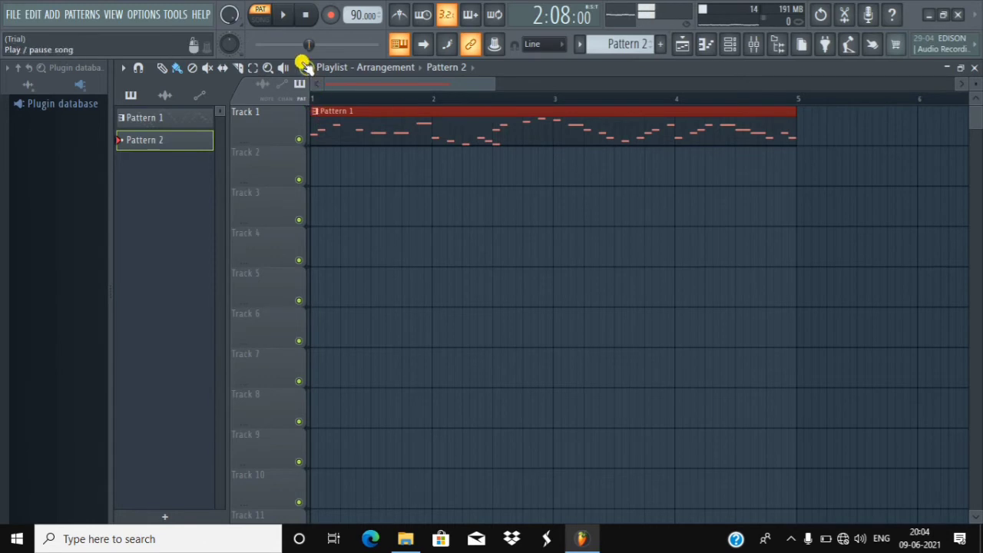
- Switch playback to song mode, play the Pattern 1 arrangement in the Playlist and pause it
click(258, 17)
click(282, 14)
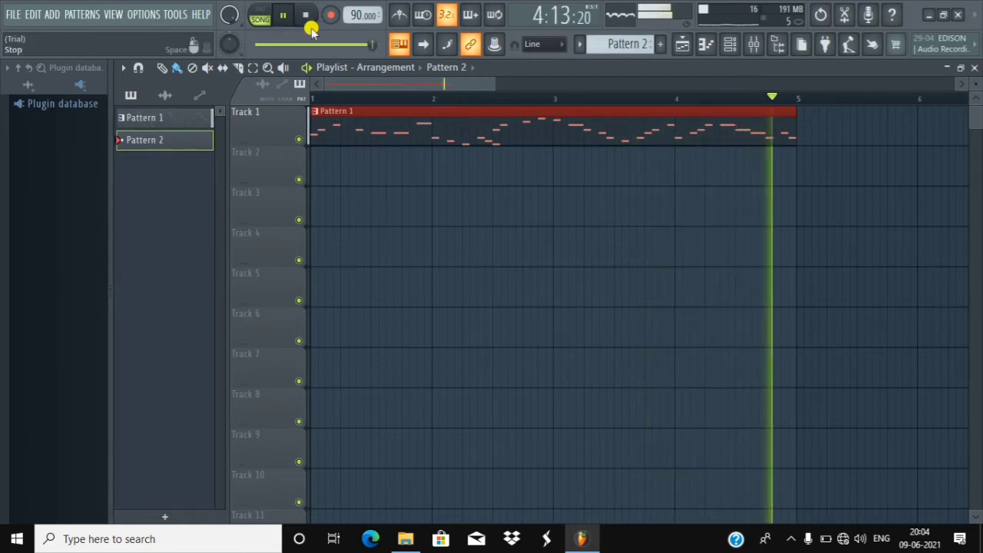
click(282, 16)
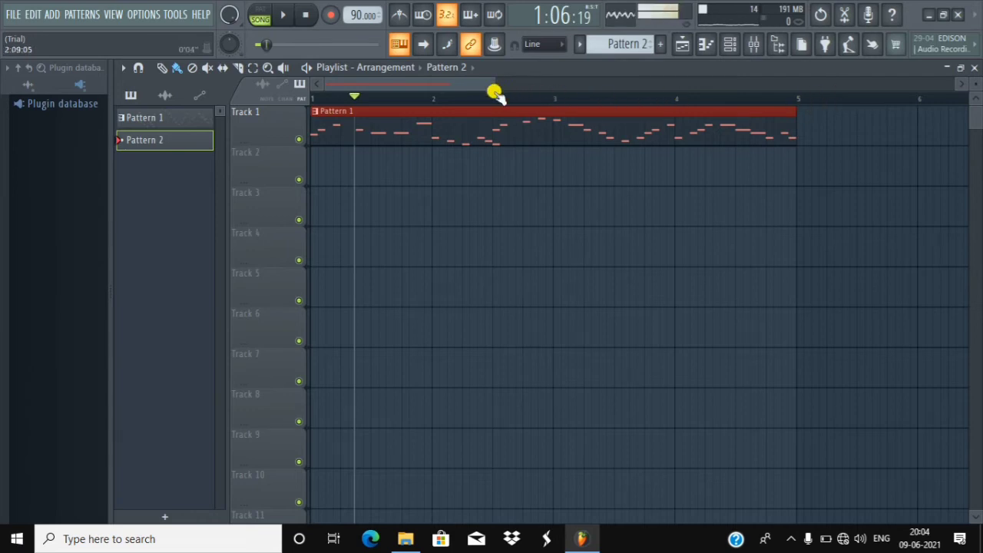
- Try Pattern 2 clips on Track 2 at bar 5 and on Track 3 at step 5 of bar 5, deleting each one
scroll(494, 93, down, 5)
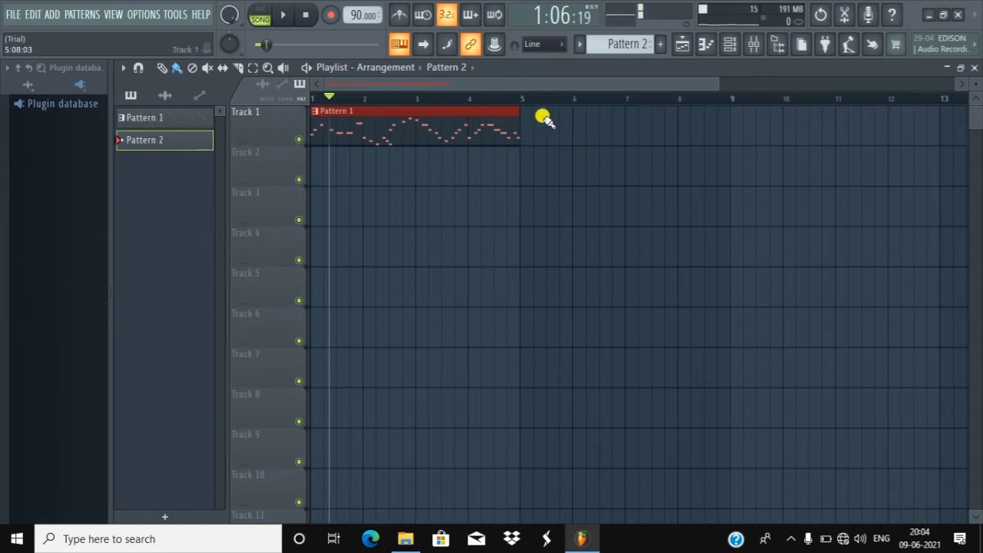
scroll(546, 100, up, 8)
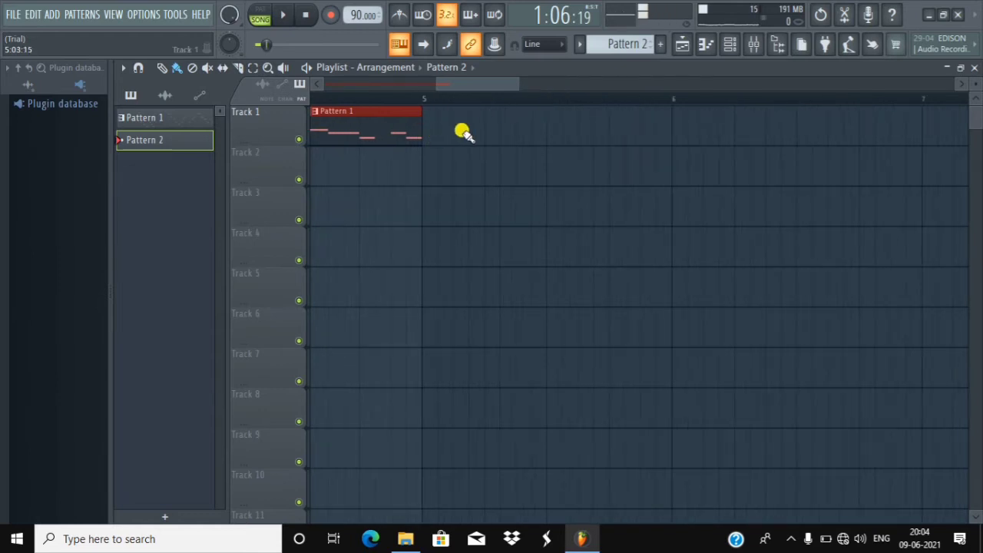
click(422, 169)
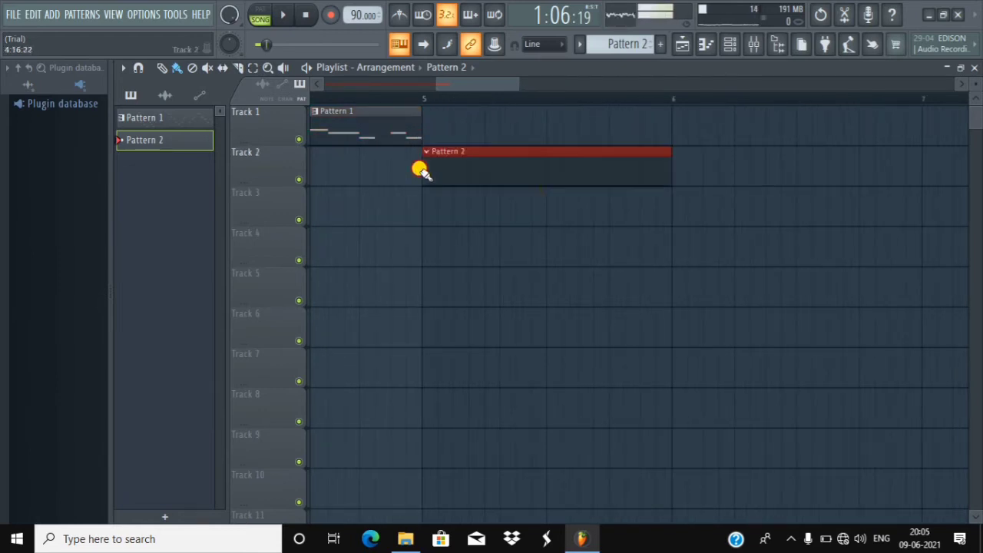
right_click(662, 164)
click(488, 205)
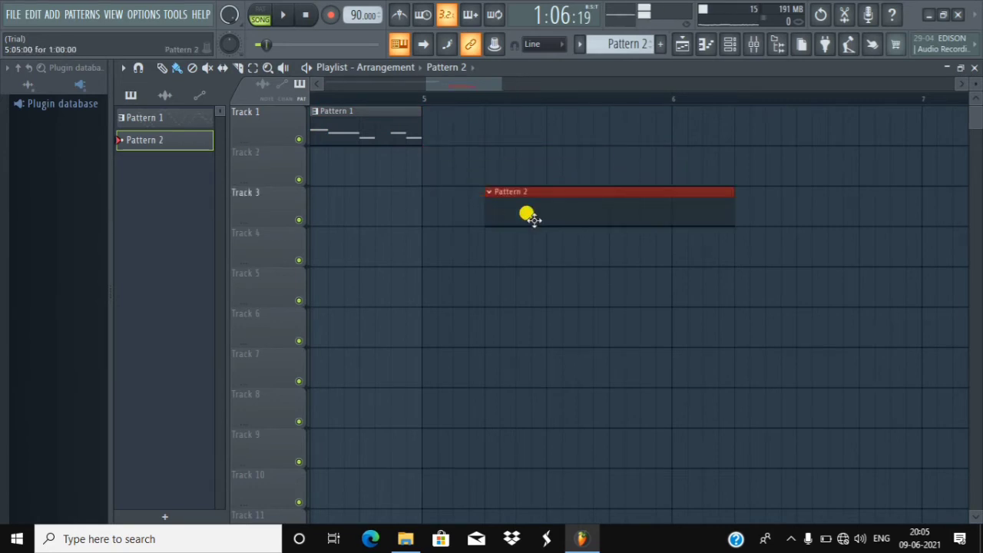
right_click(694, 212)
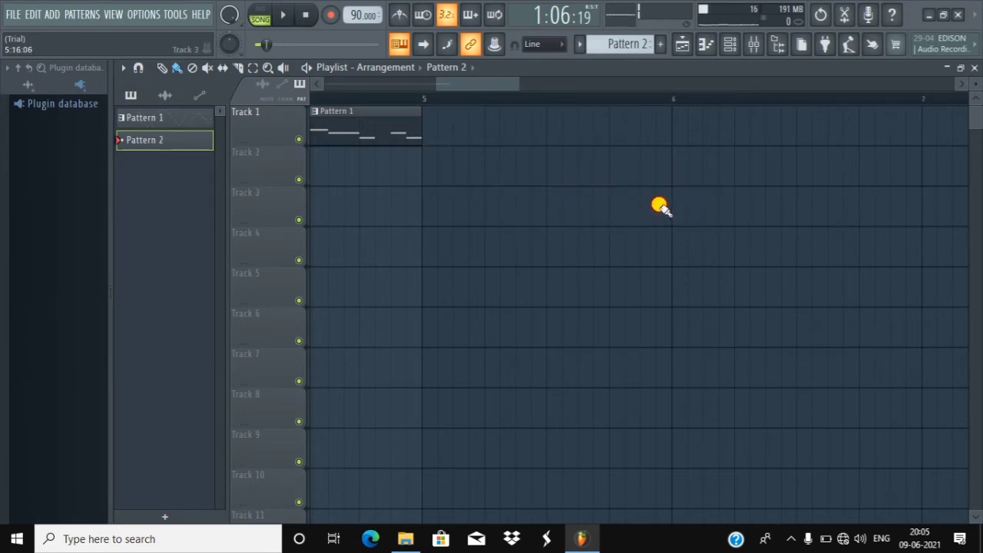
- Try a Pattern 2 clip on Track 3 at bar 6, shortened to four steps, plus another on Track 2, and delete both
click(660, 206)
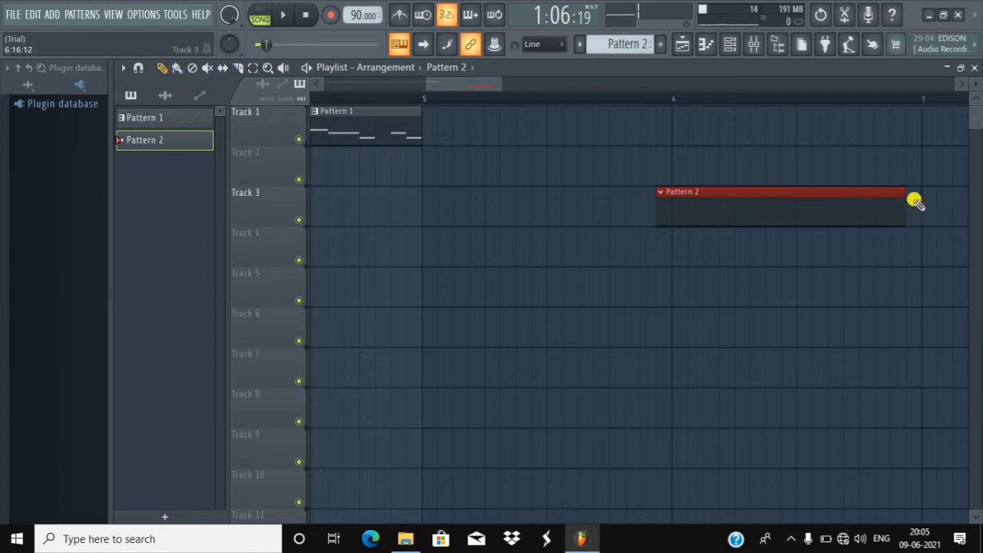
drag(781, 209, 790, 205)
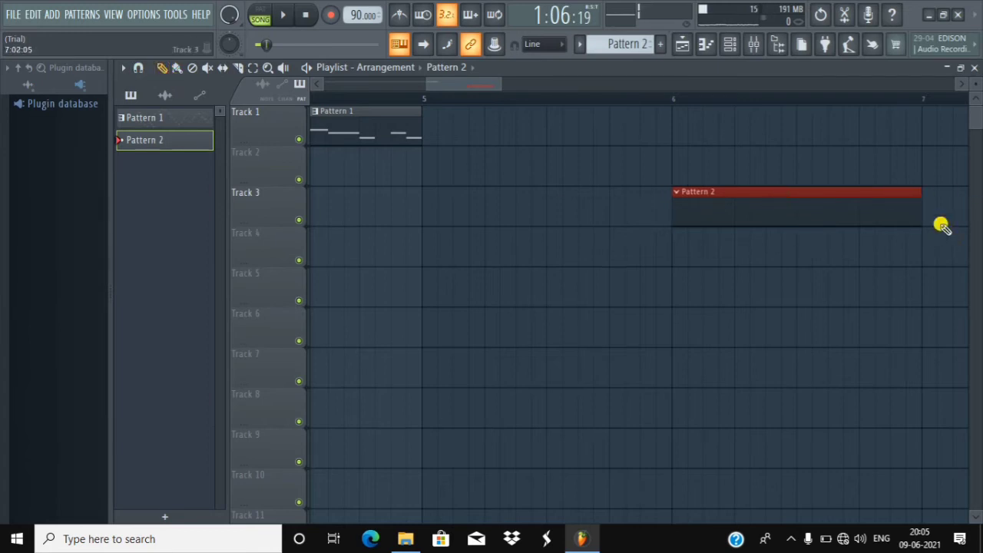
drag(925, 215, 730, 224)
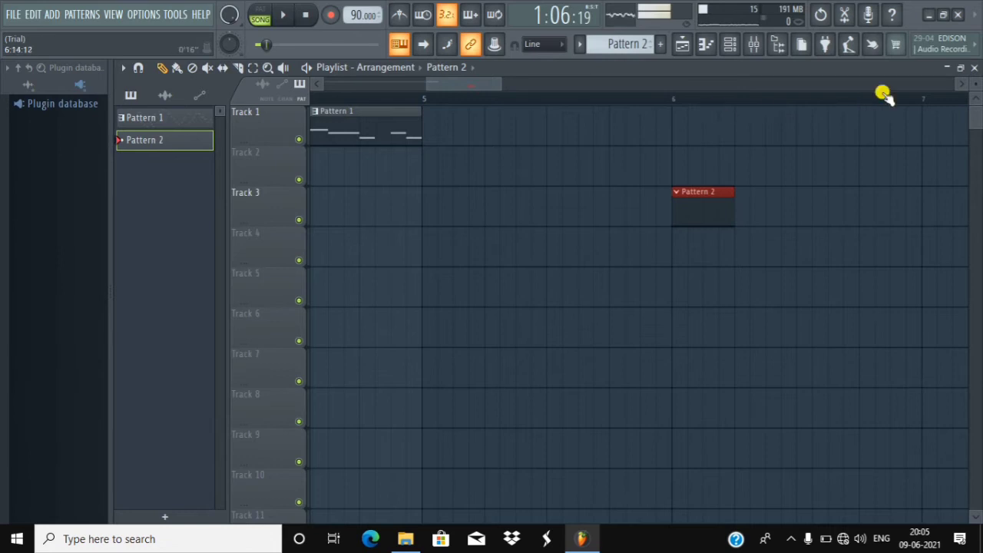
click(736, 170)
right_click(793, 159)
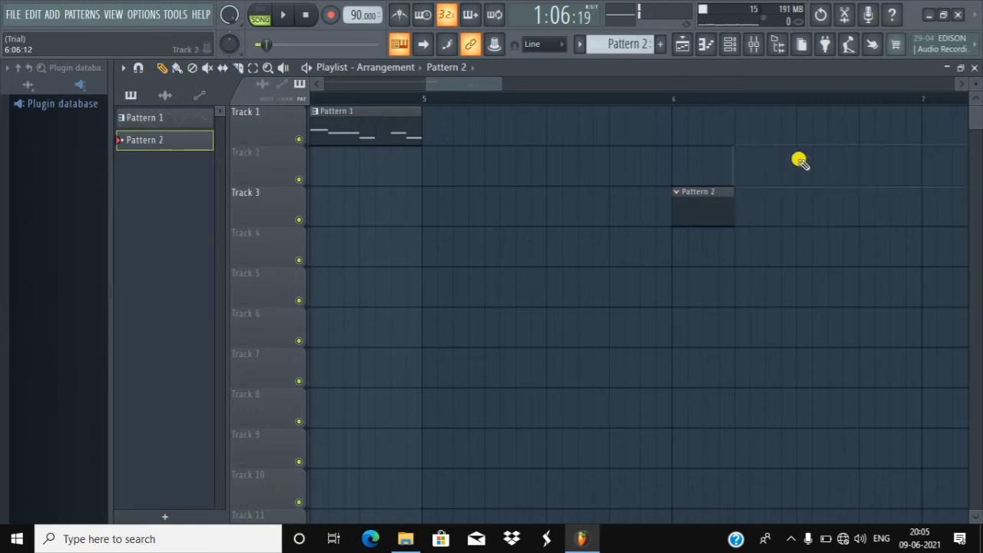
right_click(688, 205)
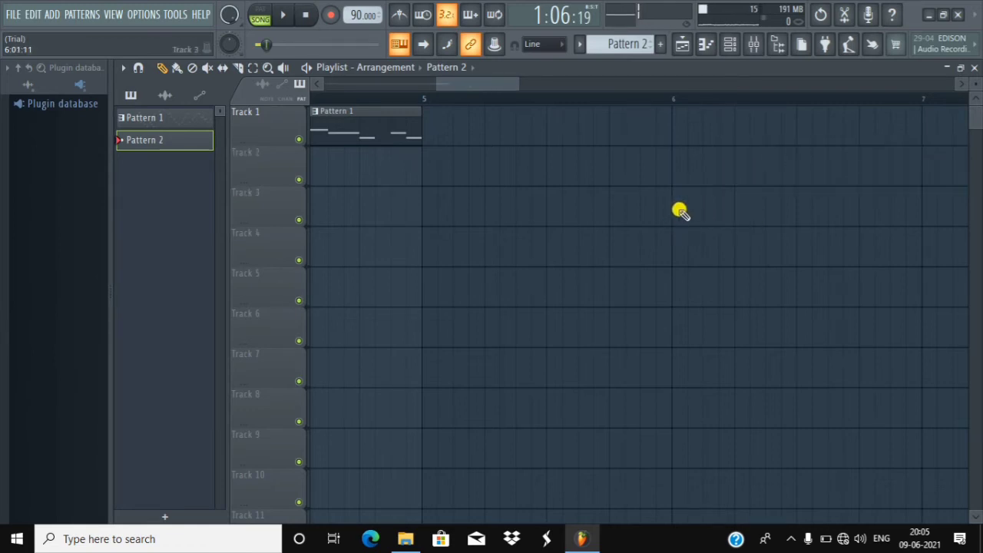
- Fill bar 6 with four consecutive four-step Pattern 2 clips, alternating between Track 3 and Track 4
click(680, 213)
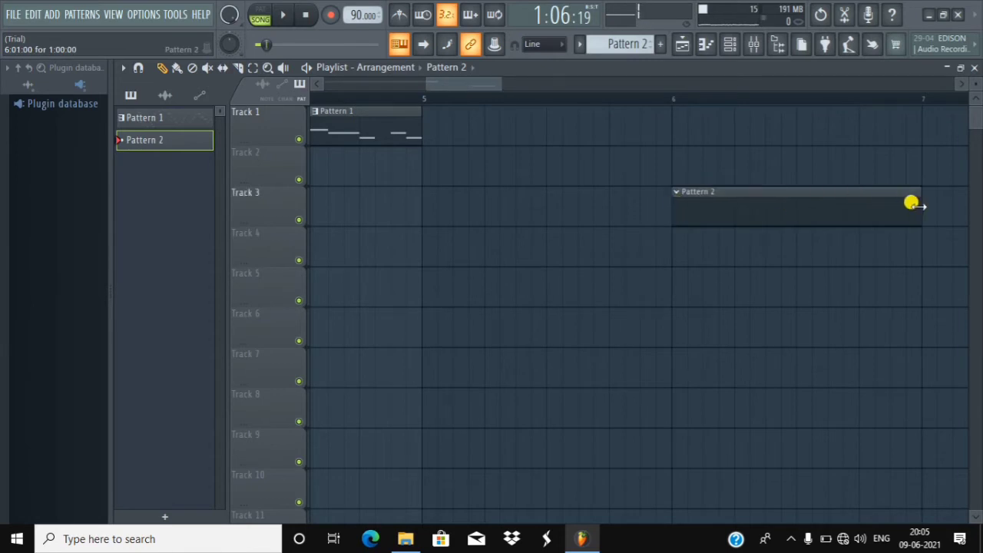
drag(912, 203, 714, 210)
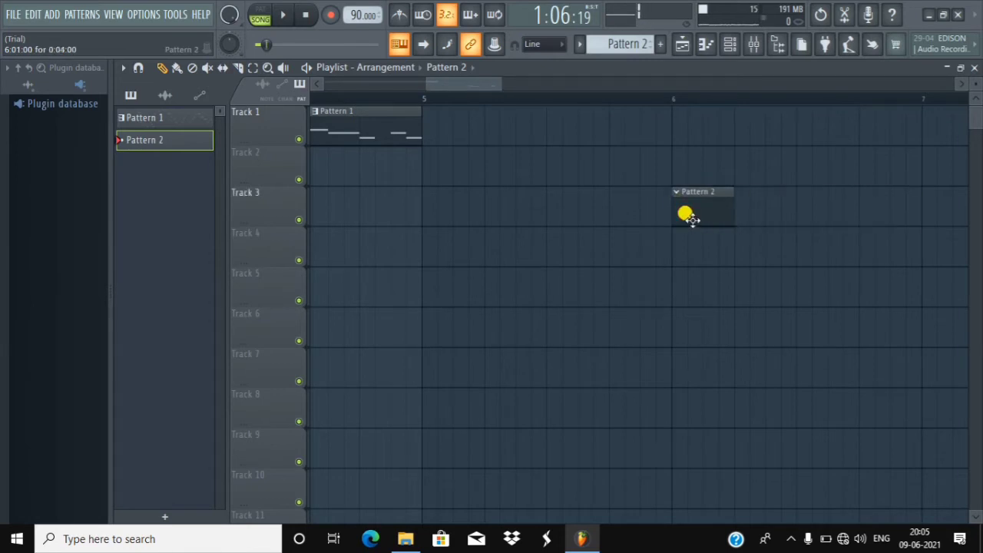
drag(687, 249, 775, 258)
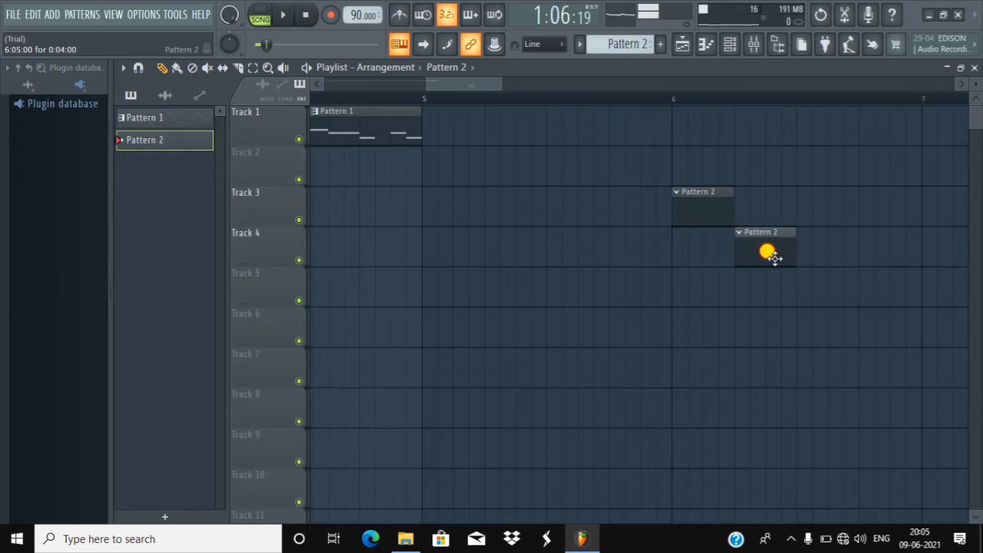
click(816, 205)
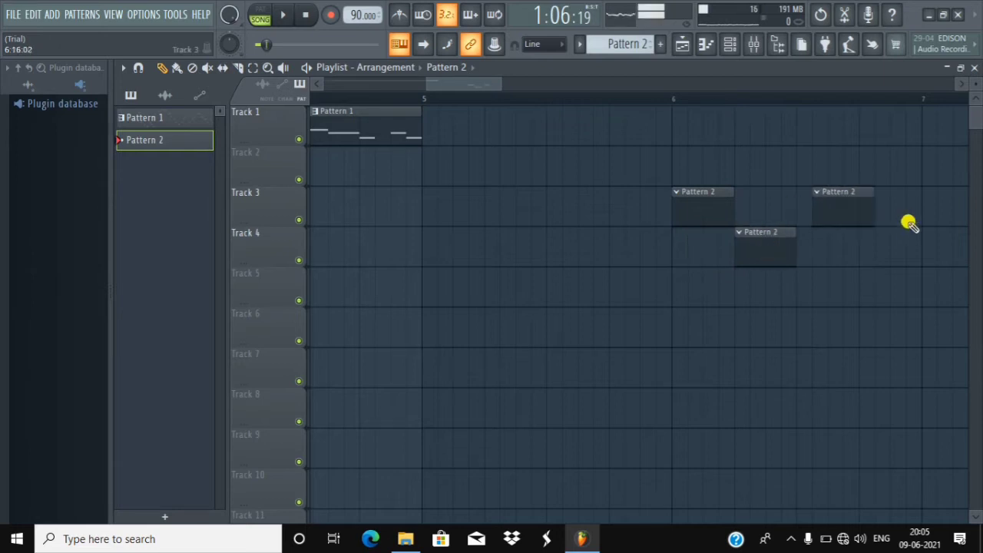
drag(834, 208, 827, 206)
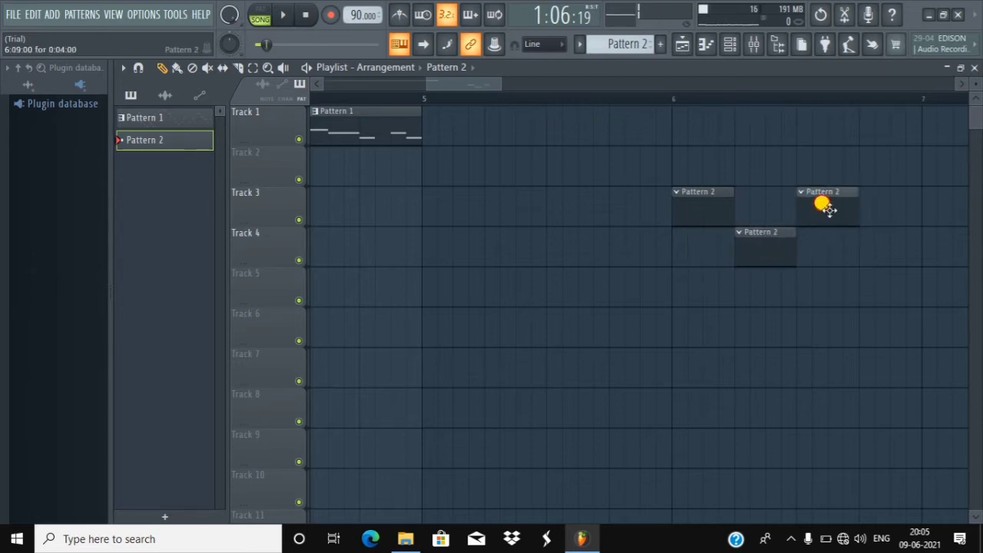
click(859, 255)
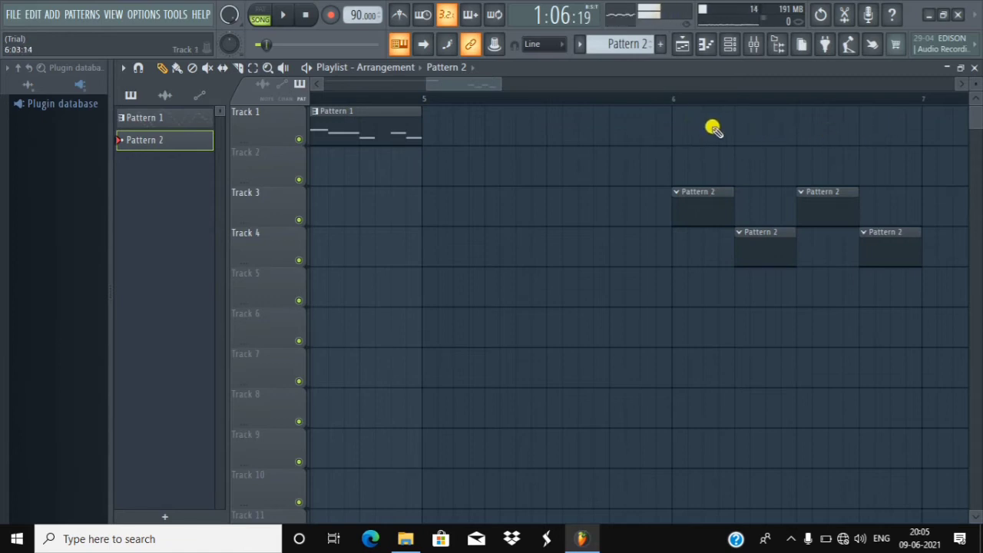
- Delete all four Pattern 2 clips in bar 6 from Tracks 3 and 4
right_click(884, 235)
right_click(816, 194)
right_click(717, 213)
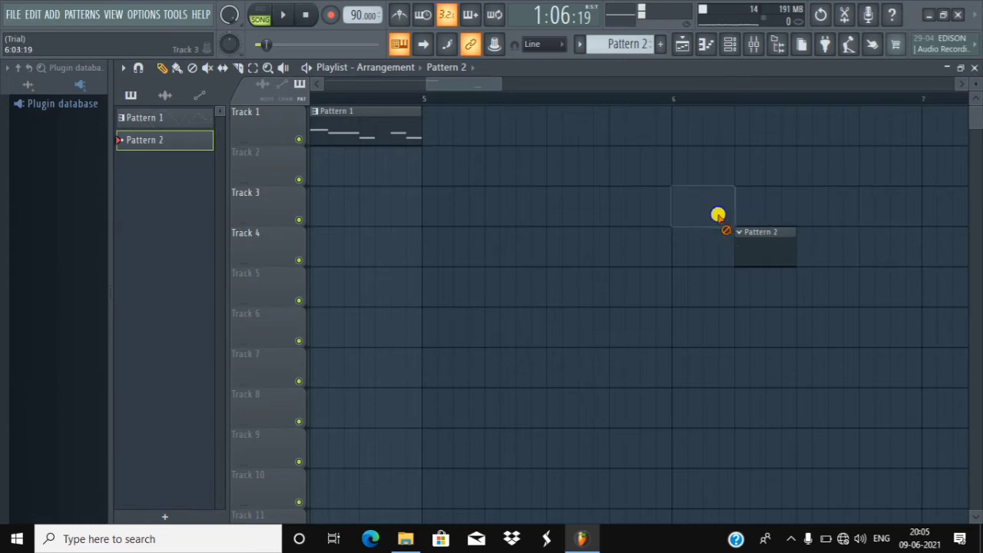
right_click(791, 241)
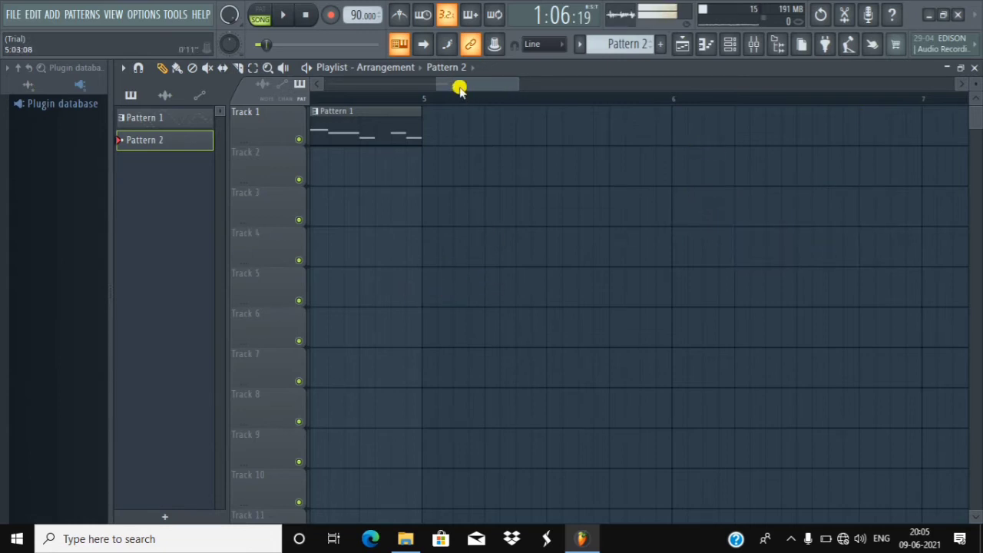
- Make Pattern 1 the active pattern and place a copy of it on Track 3 starting at bar 5
drag(459, 87, 432, 103)
click(465, 127)
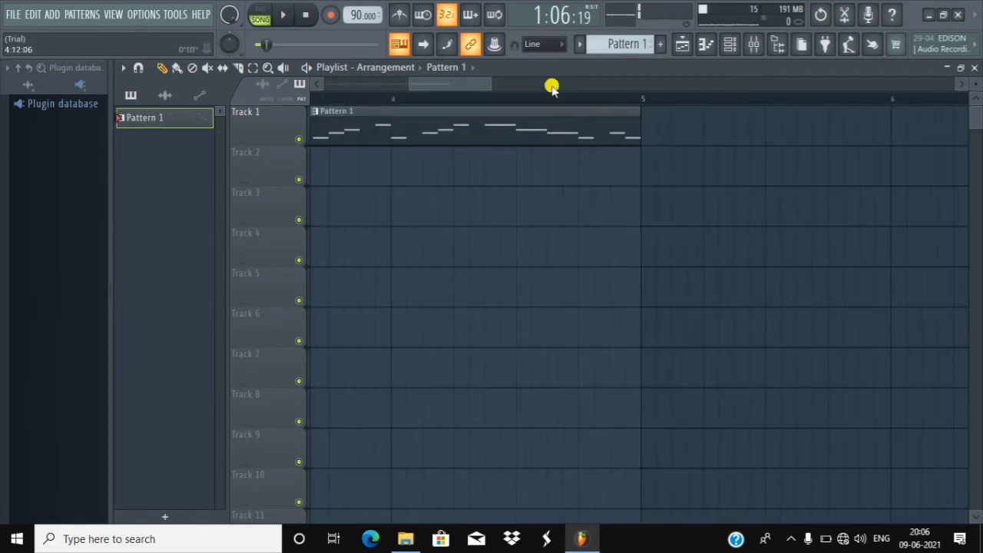
scroll(501, 99, down, 6)
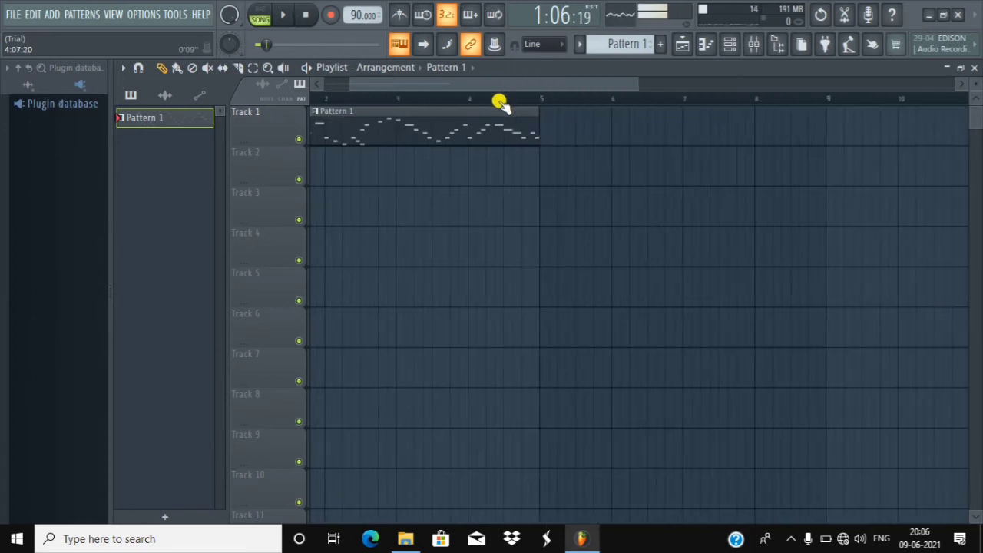
scroll(500, 101, down, 2)
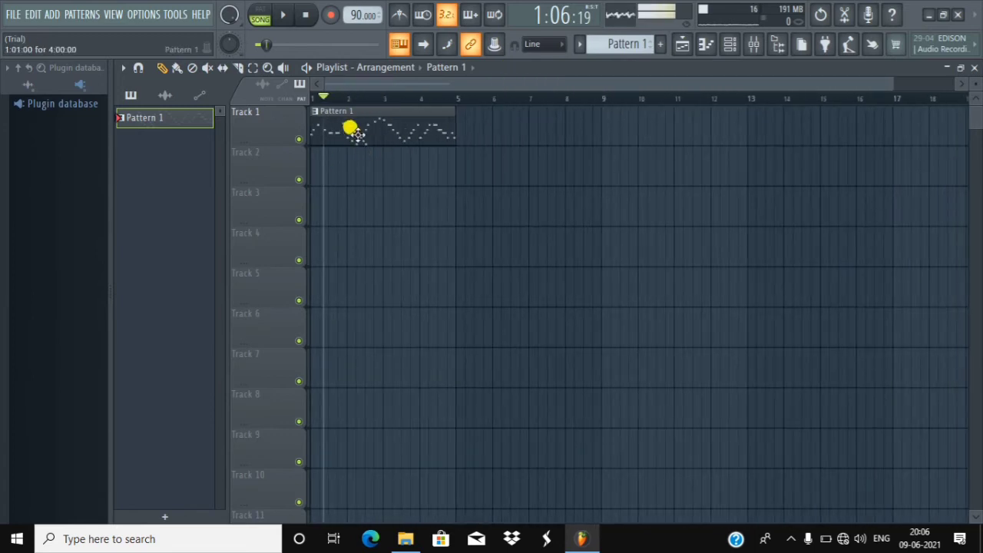
click(456, 204)
- Place Pattern 1 clips on Track 6 at bar 11, Track 8 in bar 16 and Track 6 at bar 17
click(675, 328)
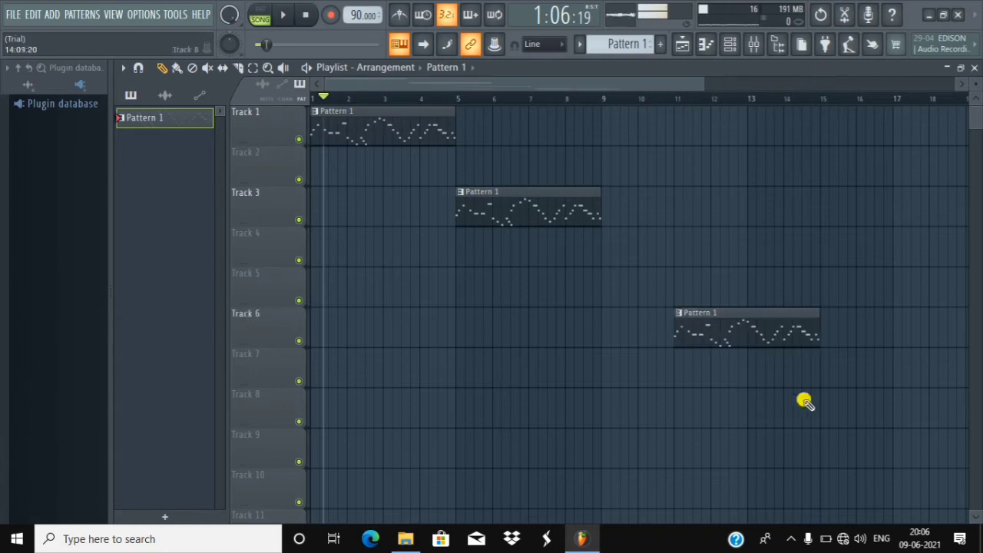
click(868, 408)
click(907, 325)
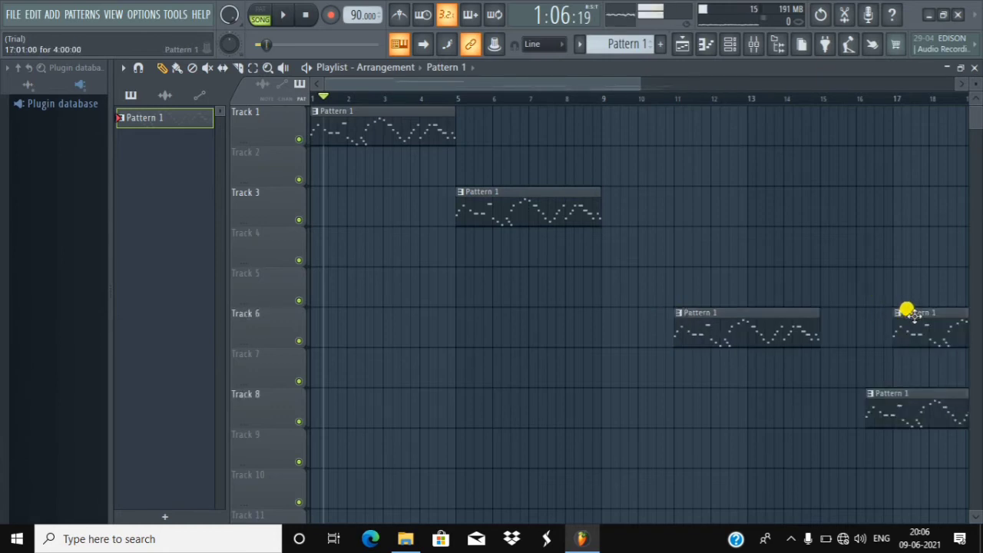
right_click(914, 317)
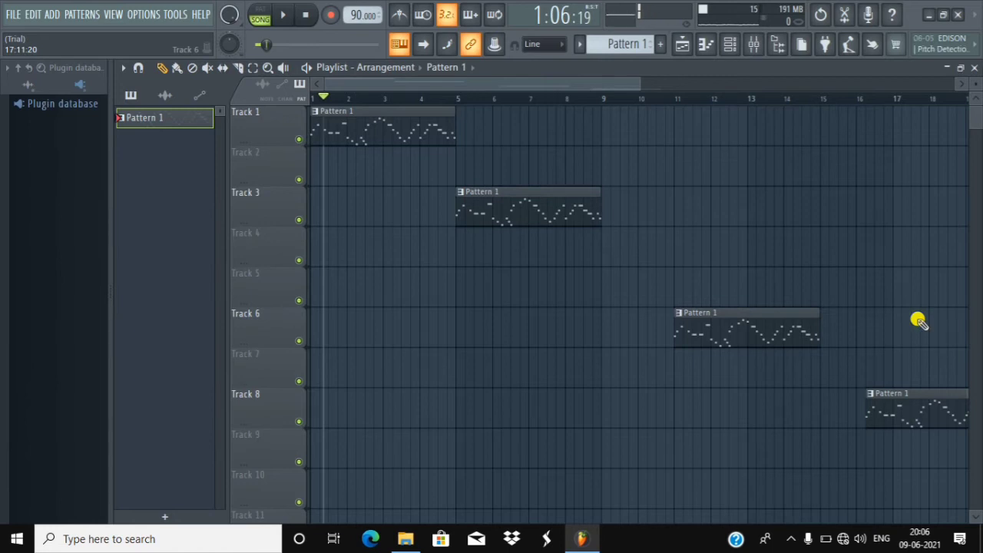
click(919, 320)
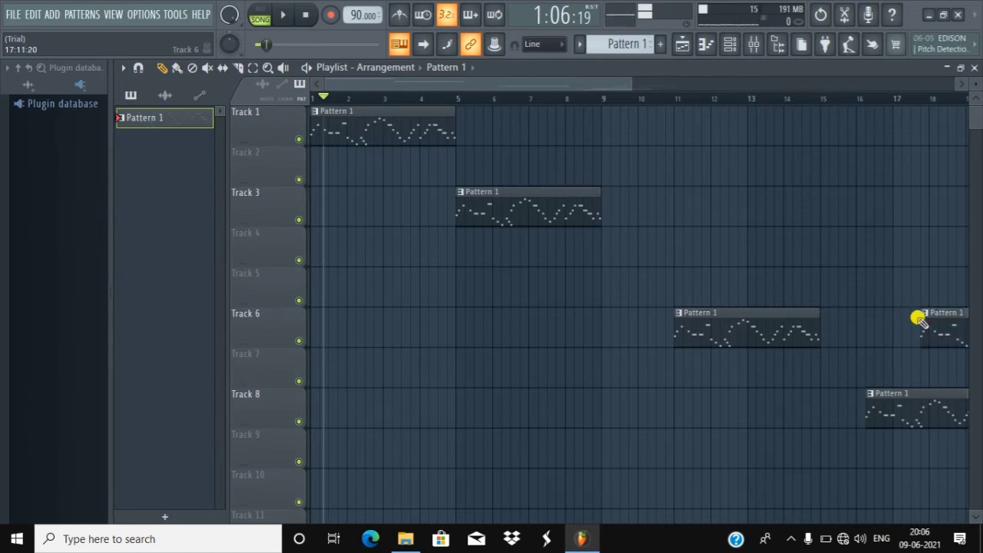
drag(926, 315, 894, 313)
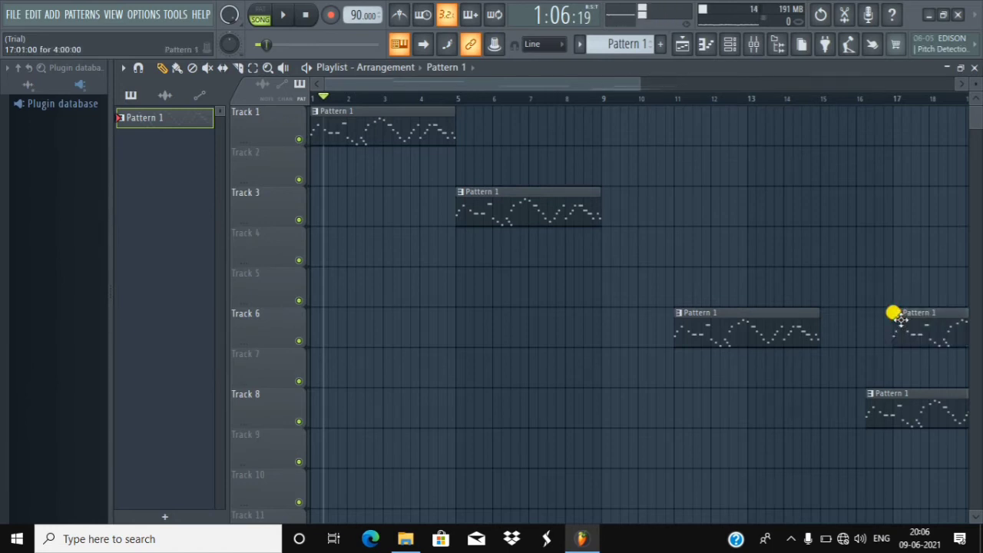
- Delete both Pattern 1 clips on Track 6 and the one on Track 8
right_click(896, 315)
right_click(791, 332)
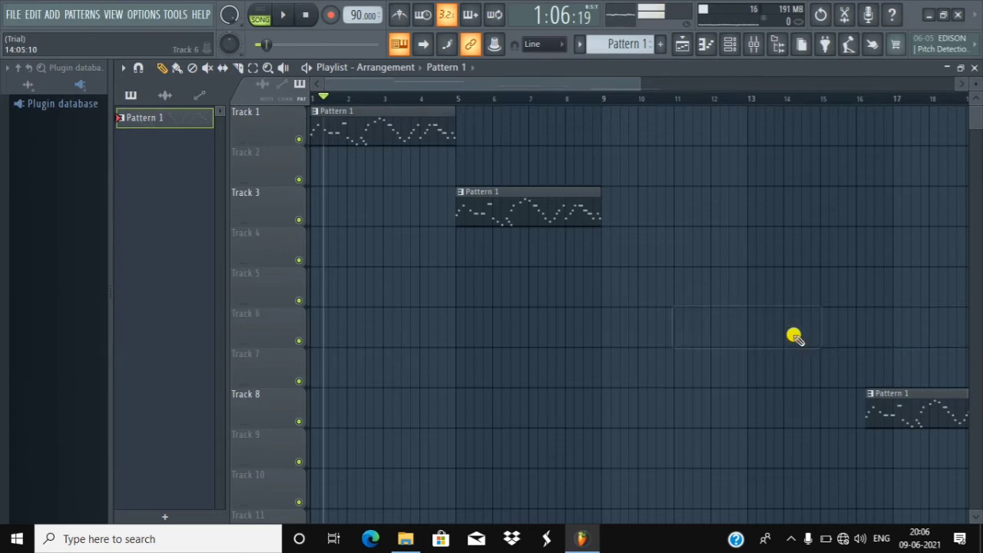
right_click(891, 407)
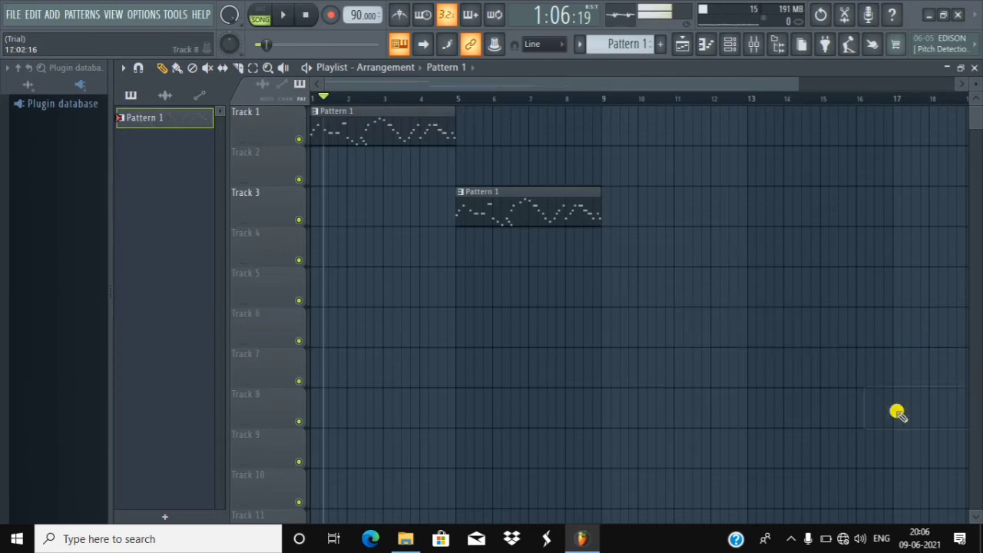
- Place Pattern 1 clips on Track 6 in bar 11, Track 7 at step 5 of bar 14 and Track 8 at step 9 of bar 17
click(681, 328)
click(837, 384)
click(910, 407)
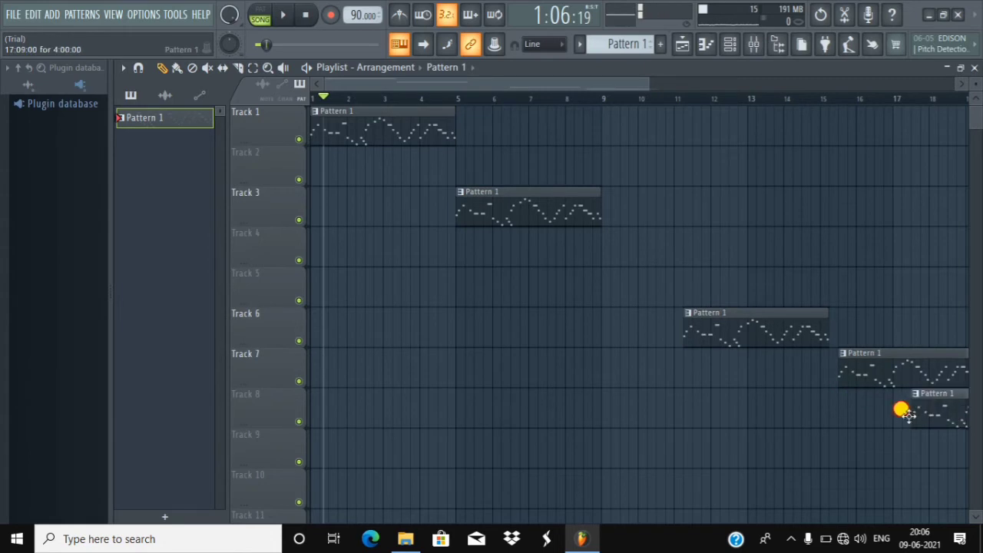
drag(882, 363, 834, 361)
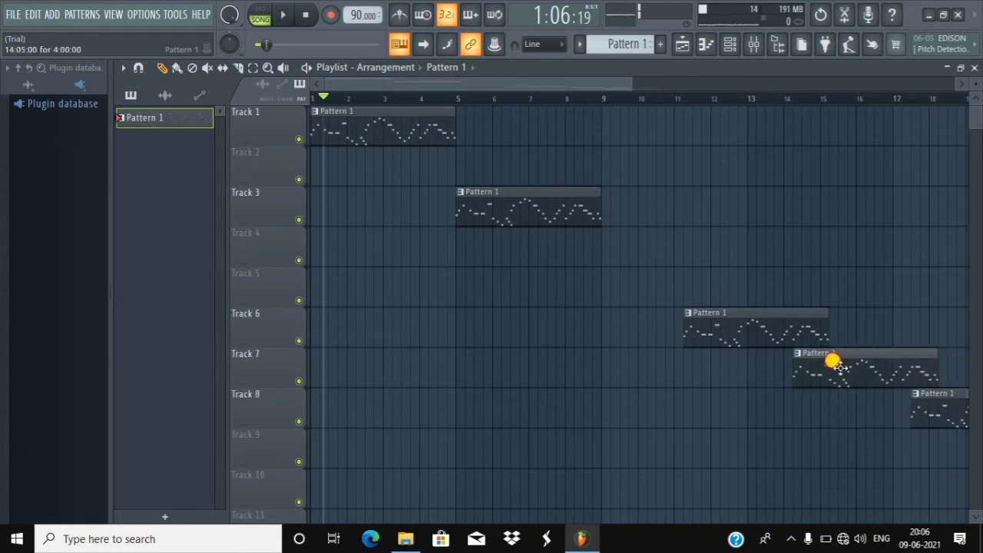
- Delete the Pattern 1 clips on Tracks 8, 7, 6 and 3, keeping only the clip on Track 1
right_click(939, 407)
right_click(883, 373)
right_click(758, 338)
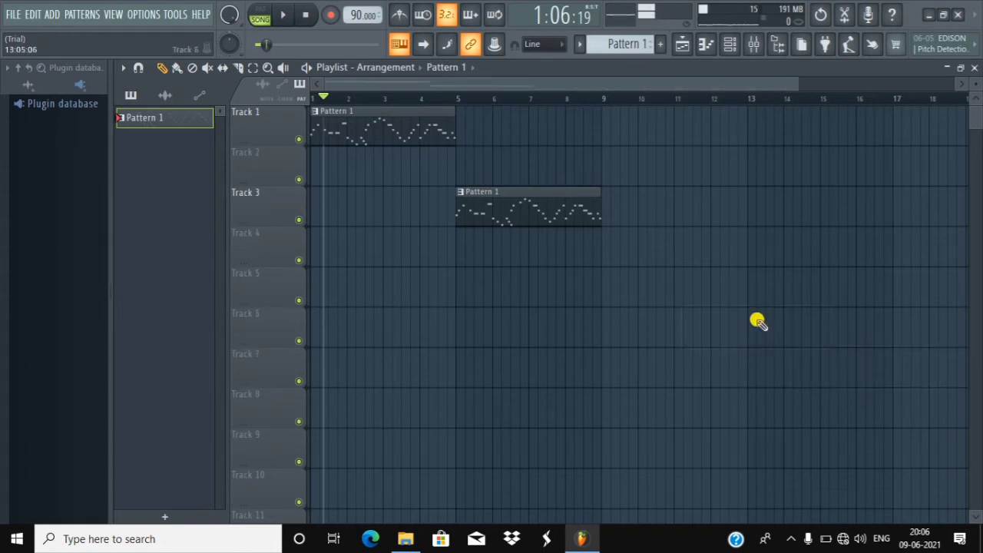
right_click(517, 204)
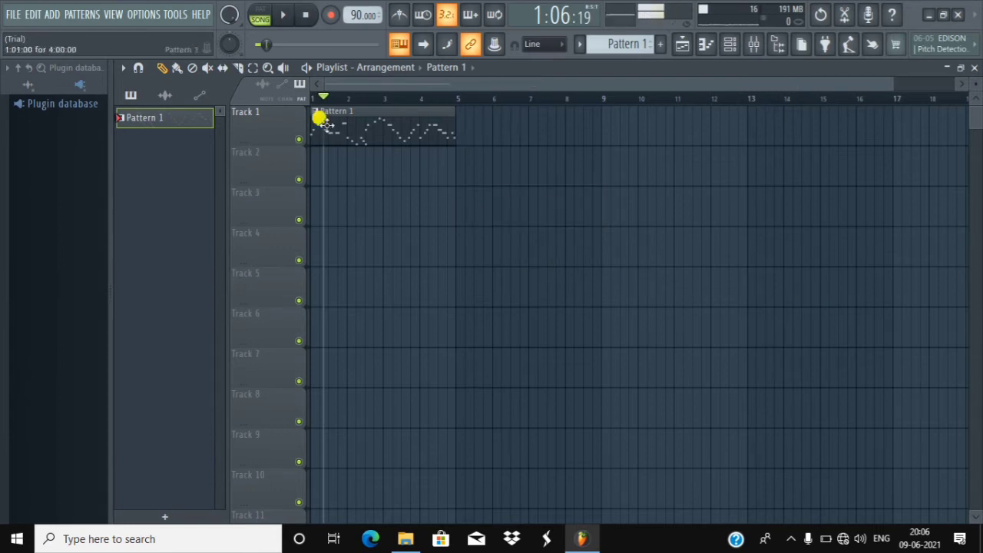
- Place Pattern 1 clips on Track 1 at bar 20, Track 2 at bar 5 and Track 1 at bar 9
scroll(696, 98, down, 1)
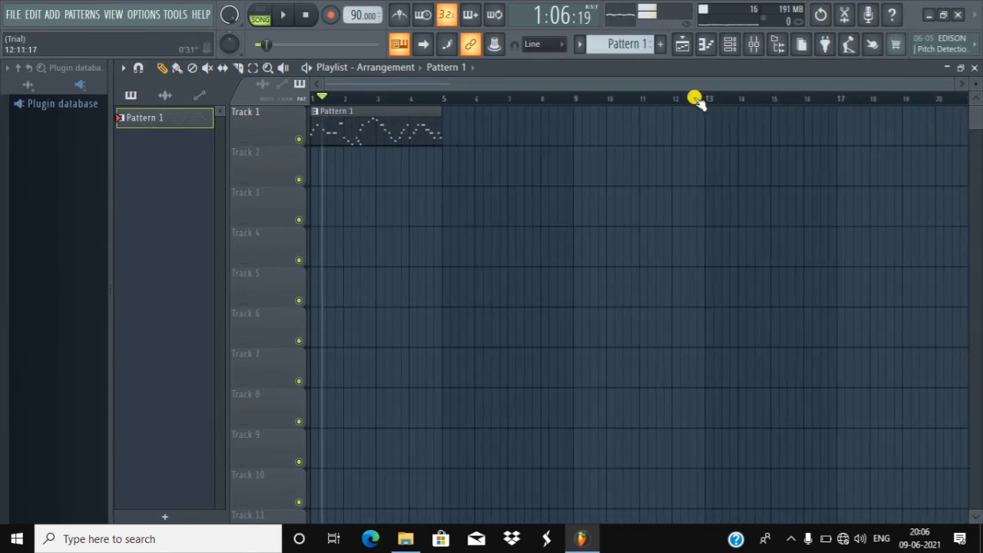
click(938, 133)
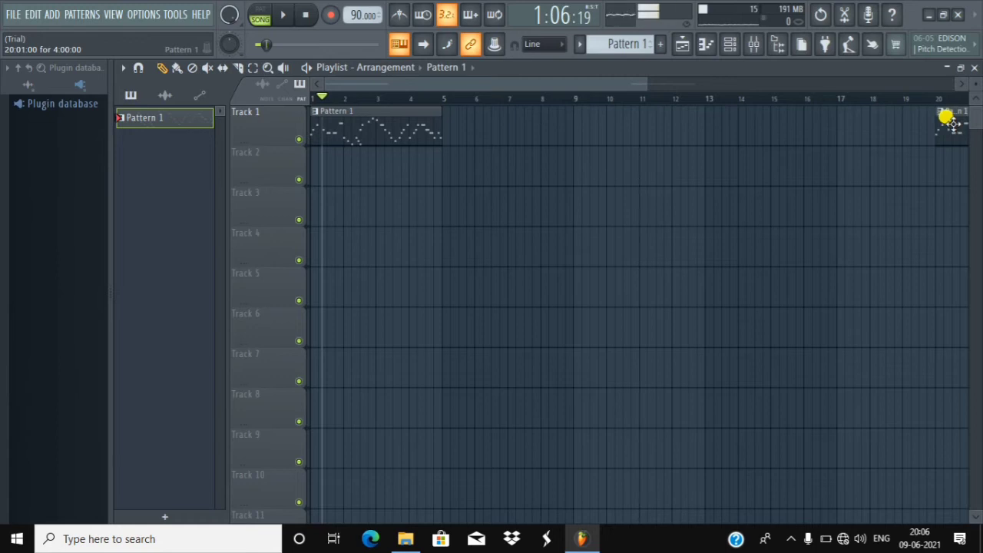
click(445, 179)
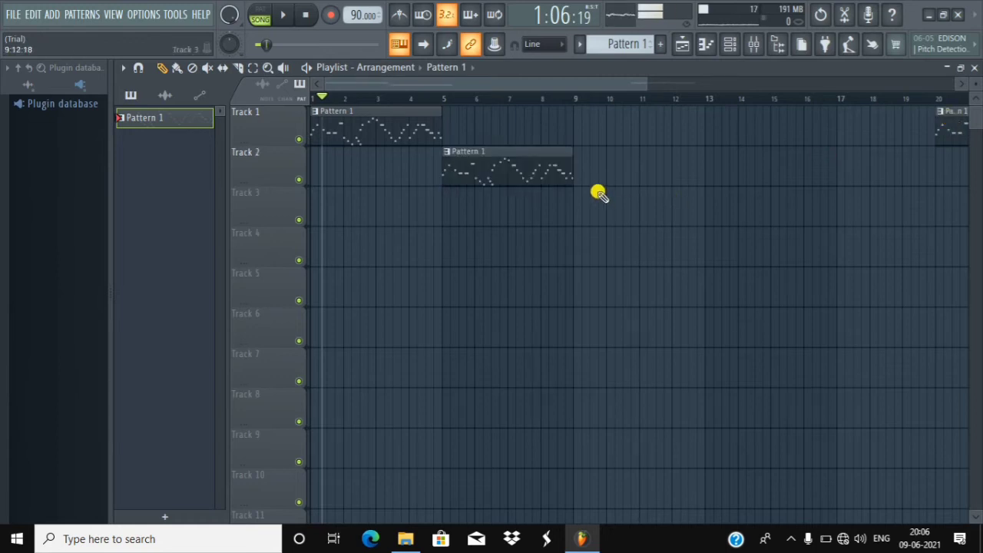
click(572, 125)
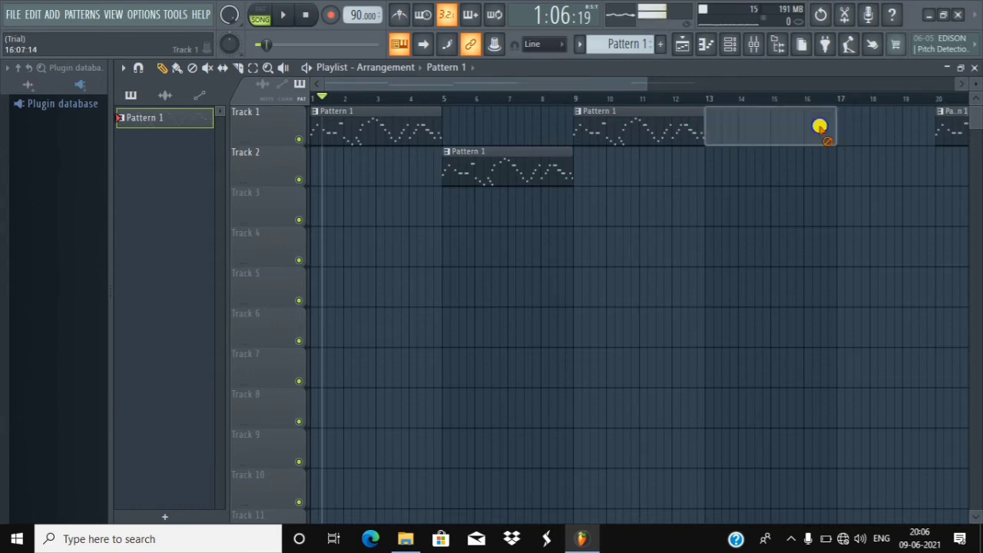
- Delete the Pattern 1 clips at bars 9 and 20 on Track 1 and at bar 5 on Track 2
right_click(661, 126)
right_click(513, 176)
right_click(945, 124)
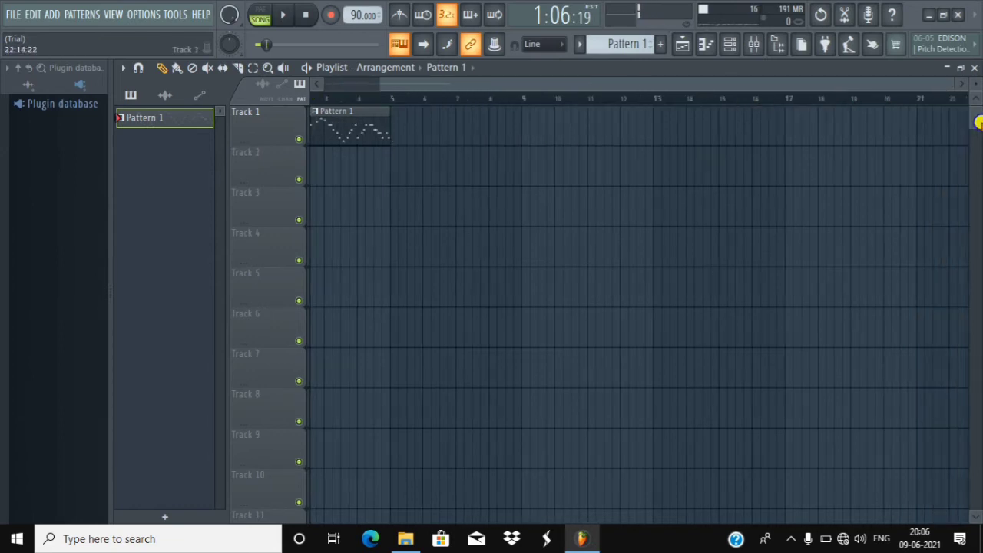
- Delete the remaining Track 1 clip and use the Paint tool to fill Track 1 with back-to-back Pattern 1 clips from bar 1 past bar 41
drag(444, 87, 307, 110)
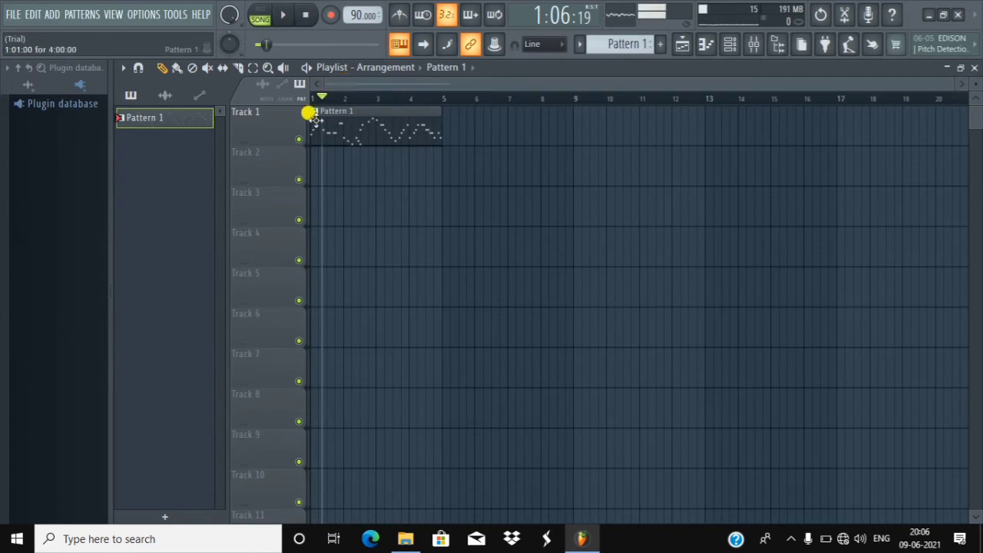
click(178, 70)
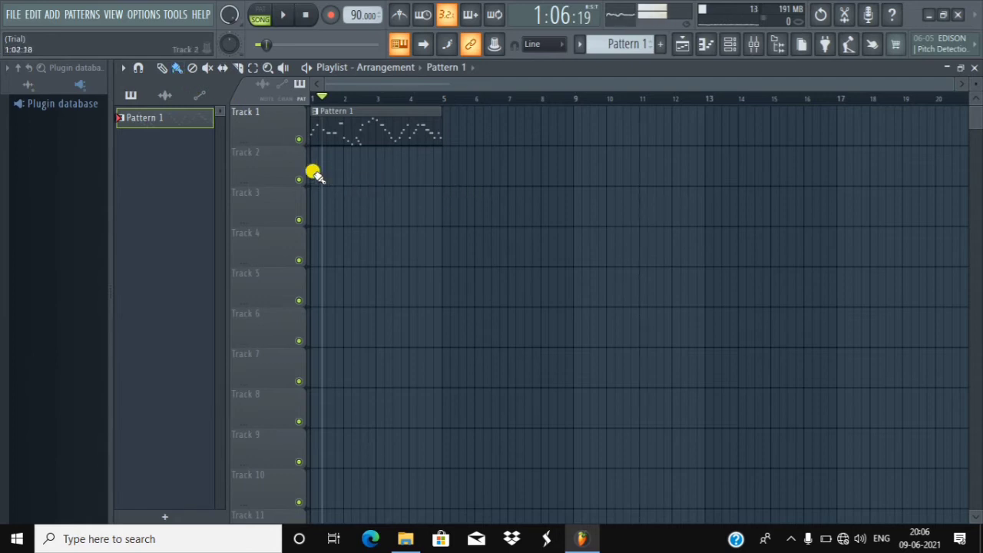
right_click(377, 125)
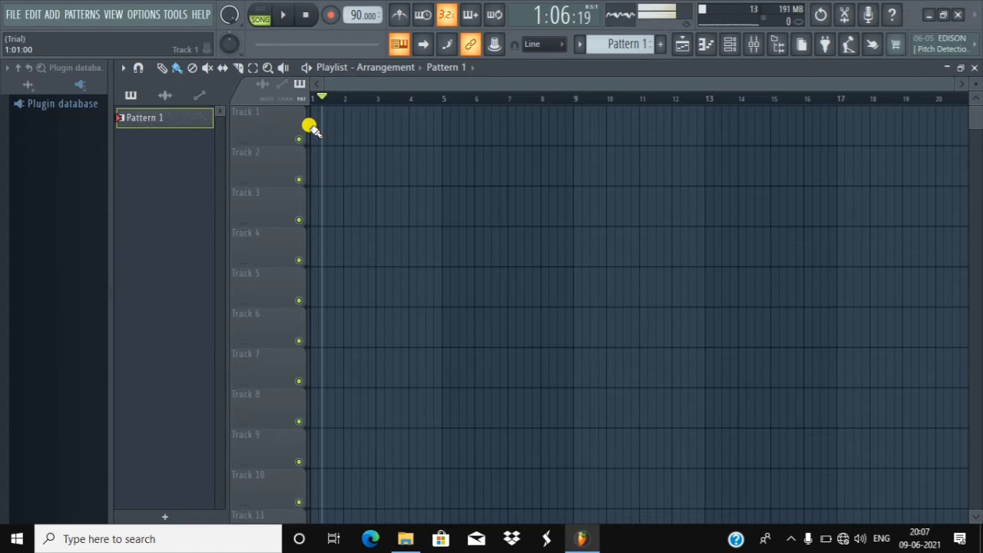
drag(310, 126, 980, 143)
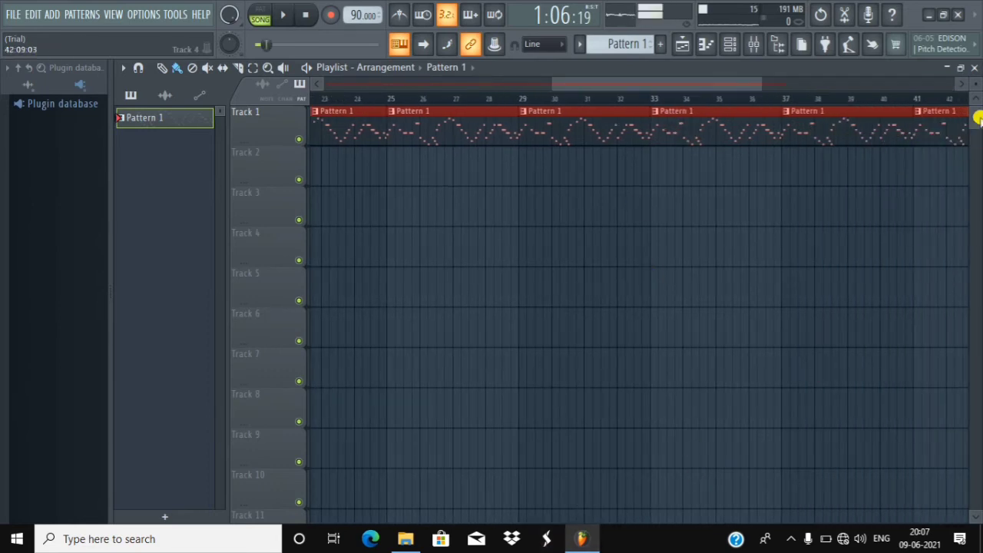
- Examine the painted Track 1 clips from the start of the song at several horizontal zoom levels
drag(740, 84, 243, 97)
scroll(396, 101, down, 1)
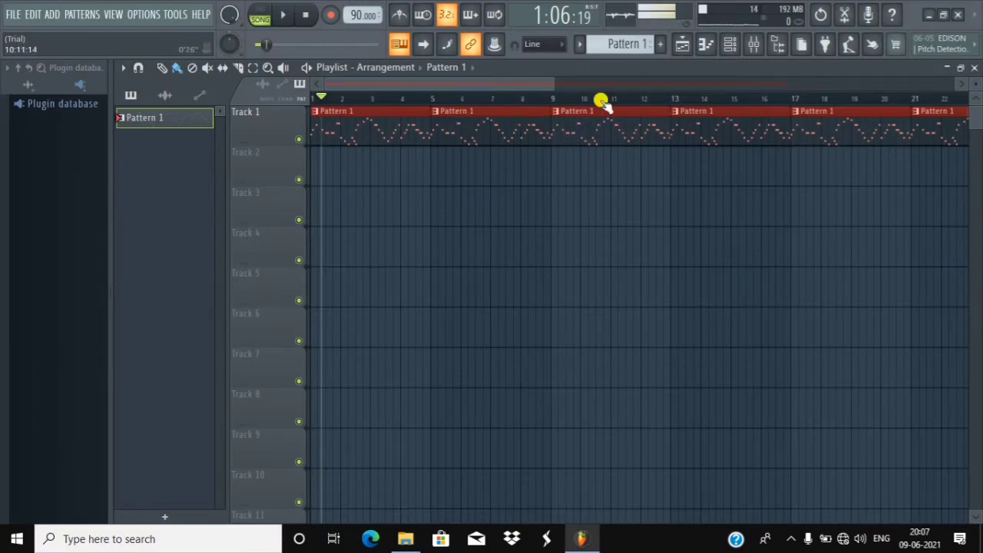
scroll(601, 100, up, 2)
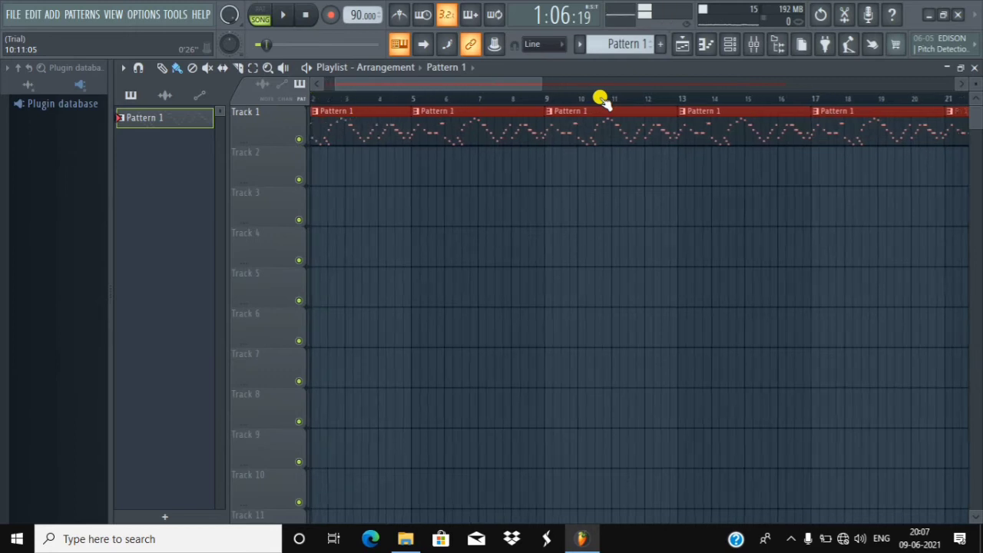
scroll(605, 104, up, 1)
scroll(604, 103, down, 2)
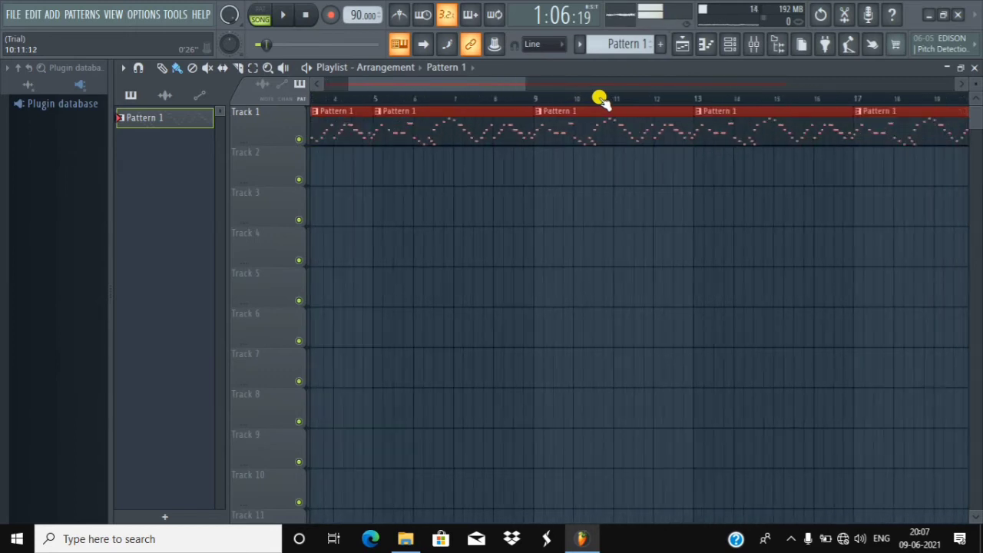
scroll(604, 103, up, 2)
scroll(602, 100, down, 3)
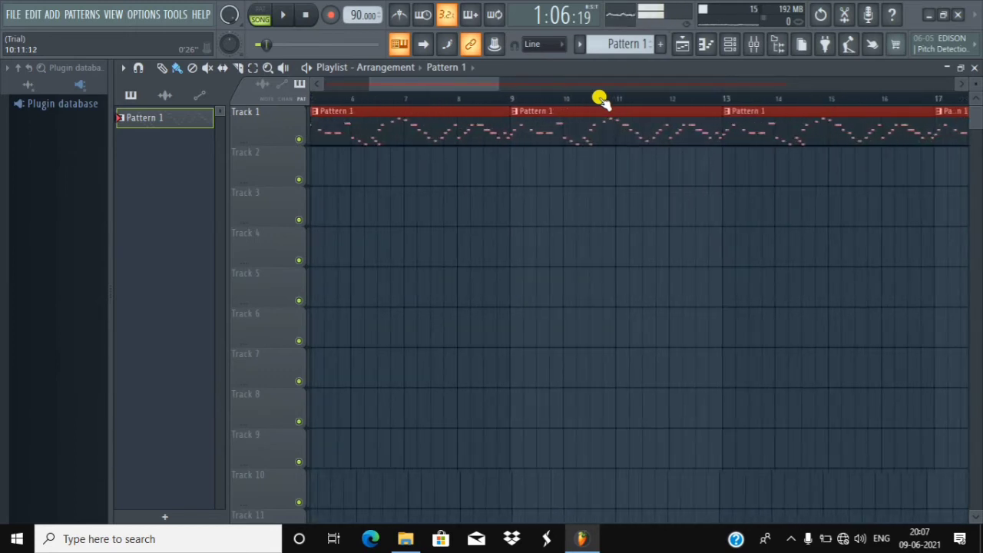
scroll(601, 100, up, 4)
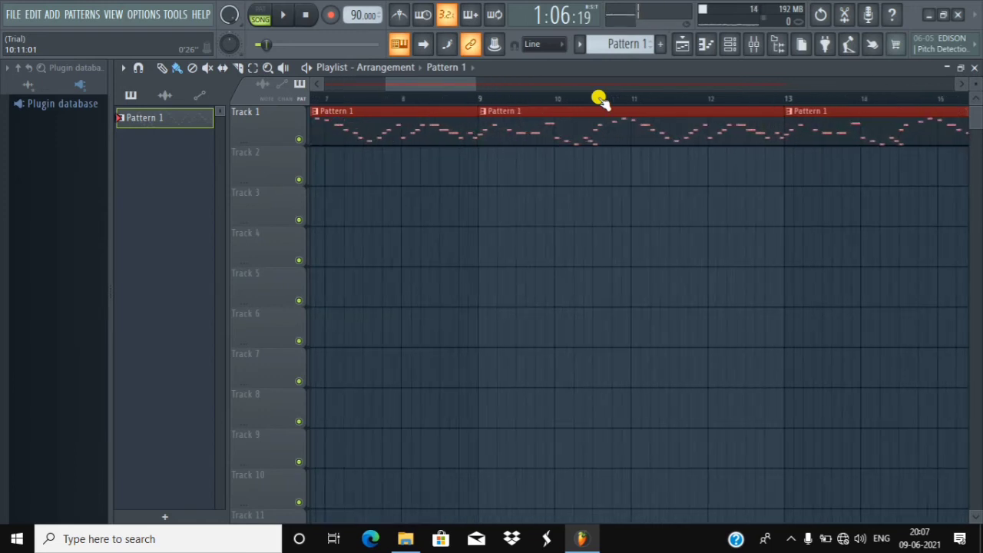
scroll(602, 100, down, 2)
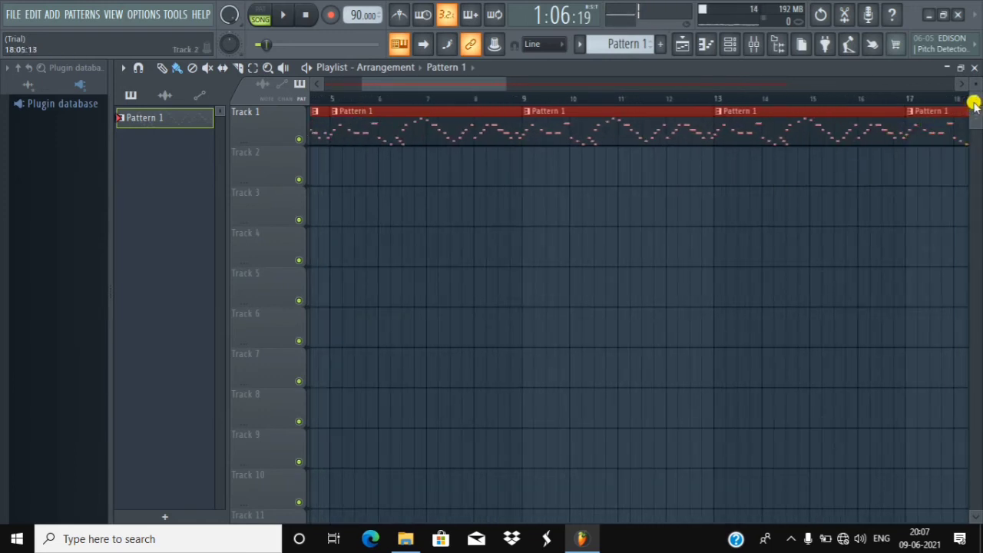
- Compare how the notes in the Track 1 clips look at several vertical zoom levels of the Playlist
drag(976, 114, 977, 121)
scroll(974, 96, down, 3)
scroll(973, 94, up, 3)
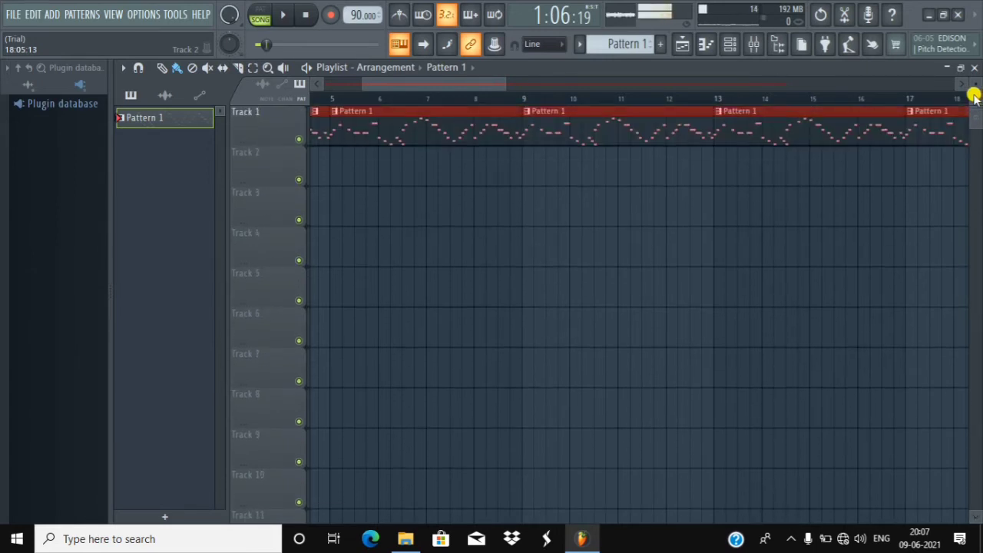
scroll(975, 77, up, 4)
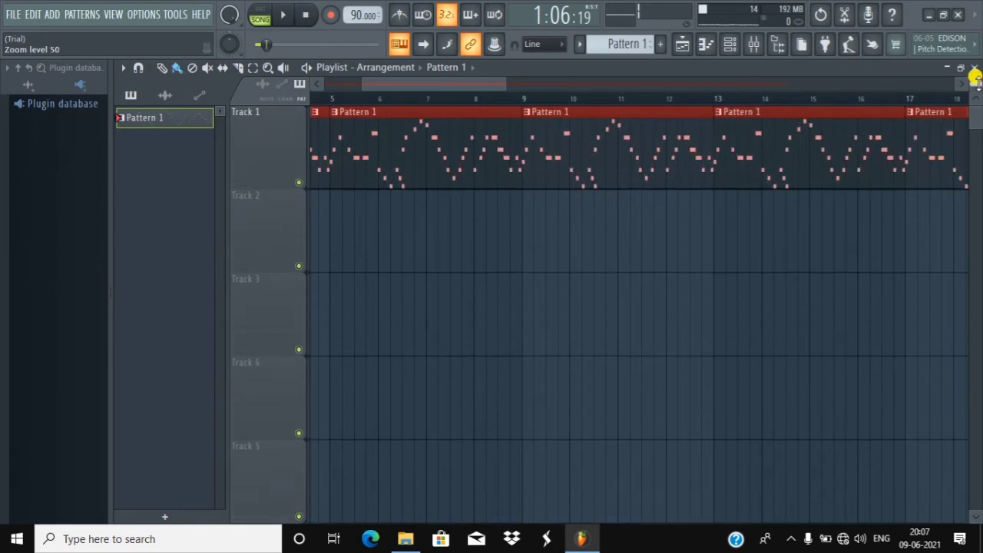
scroll(975, 77, down, 3)
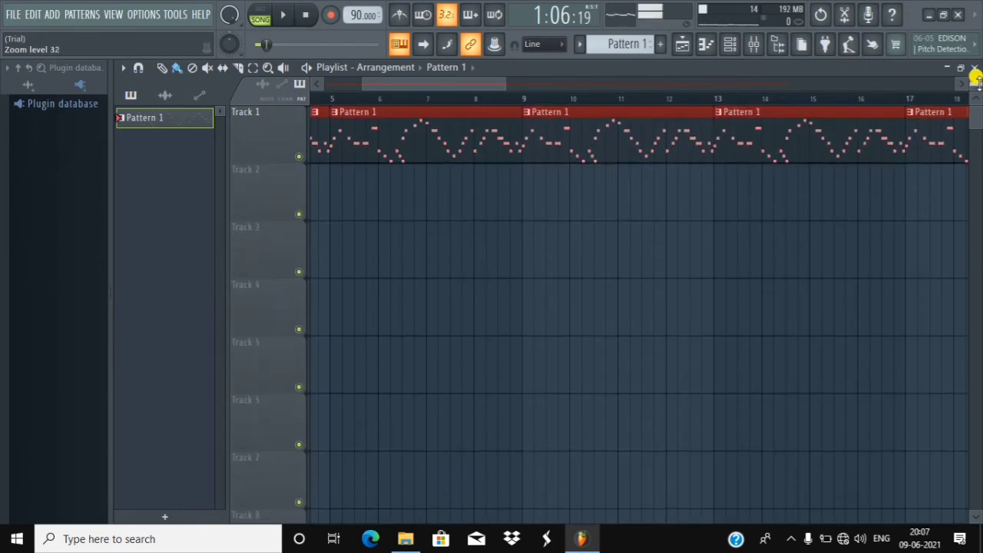
scroll(975, 76, up, 4)
scroll(975, 76, down, 3)
scroll(975, 77, up, 3)
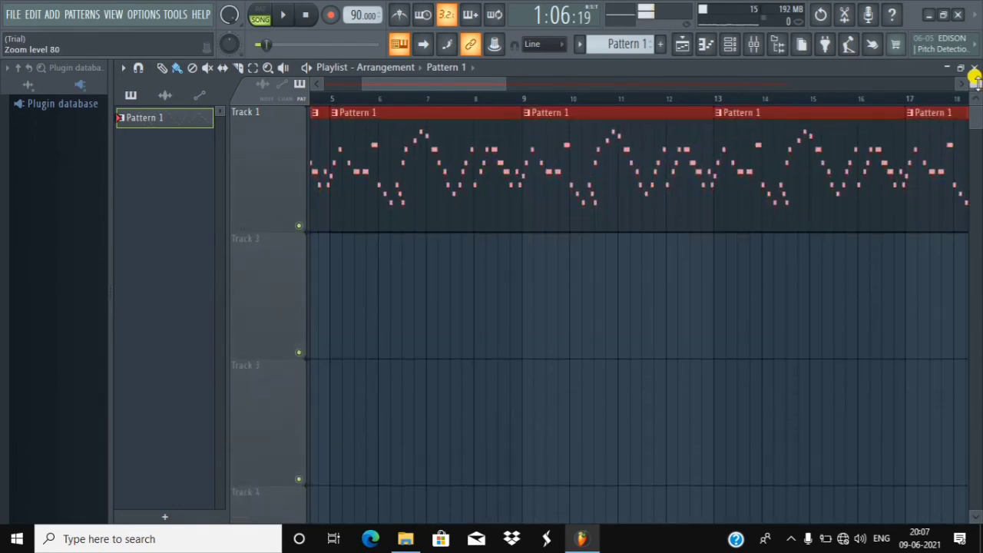
scroll(975, 77, down, 3)
scroll(975, 77, up, 3)
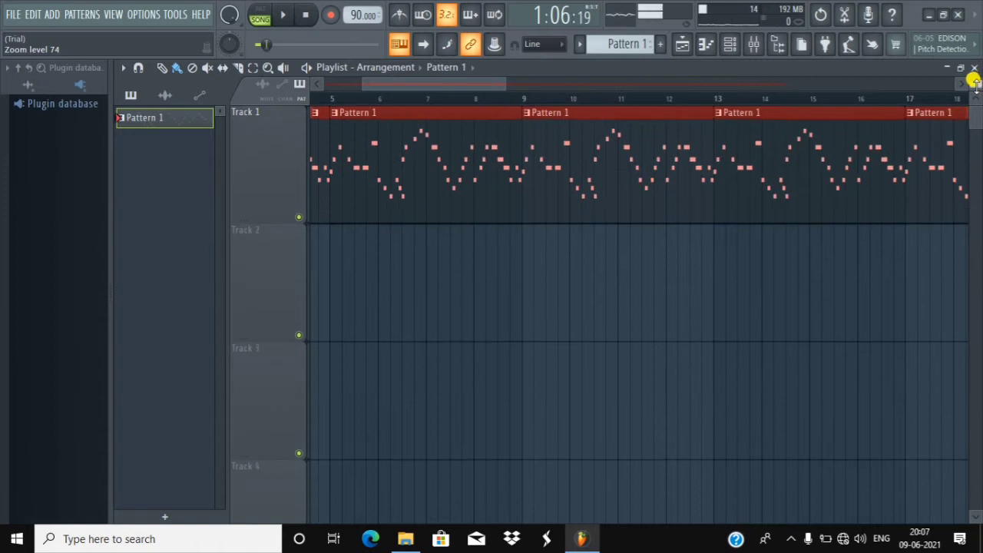
scroll(975, 77, up, 2)
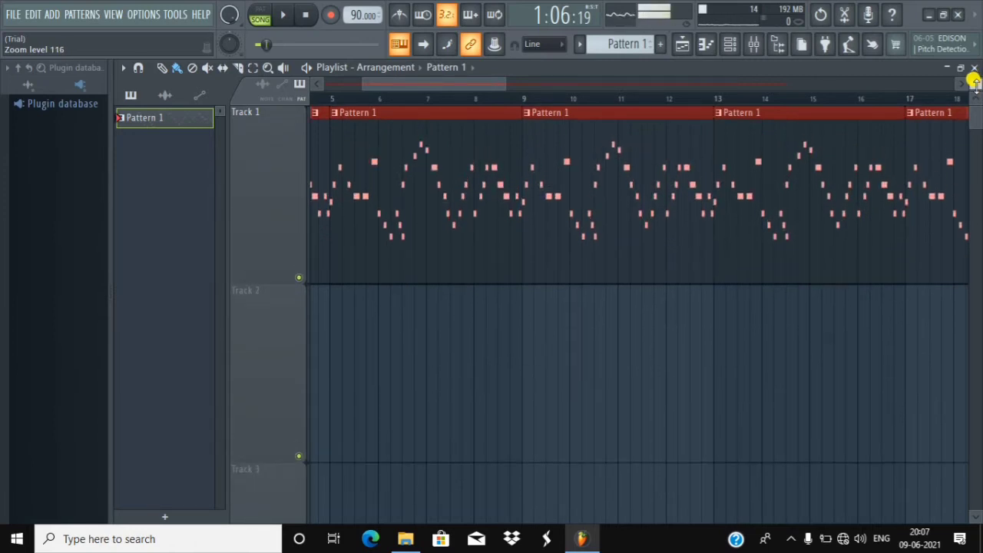
scroll(975, 76, down, 4)
scroll(975, 80, down, 2)
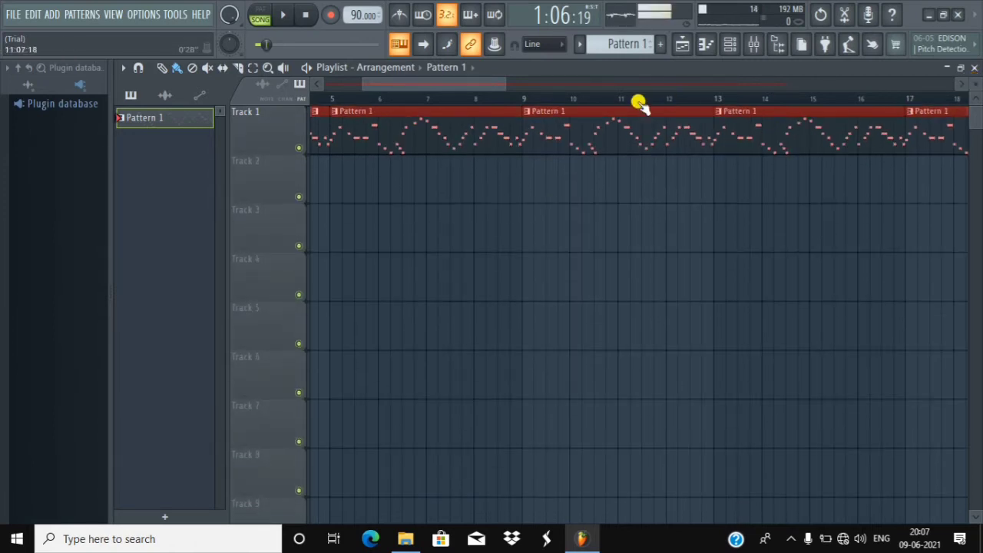
- Examine the repeated Pattern 1 clips around bars 5 to 18 once more, varying both timeline zoom and track height
scroll(640, 97, down, 4)
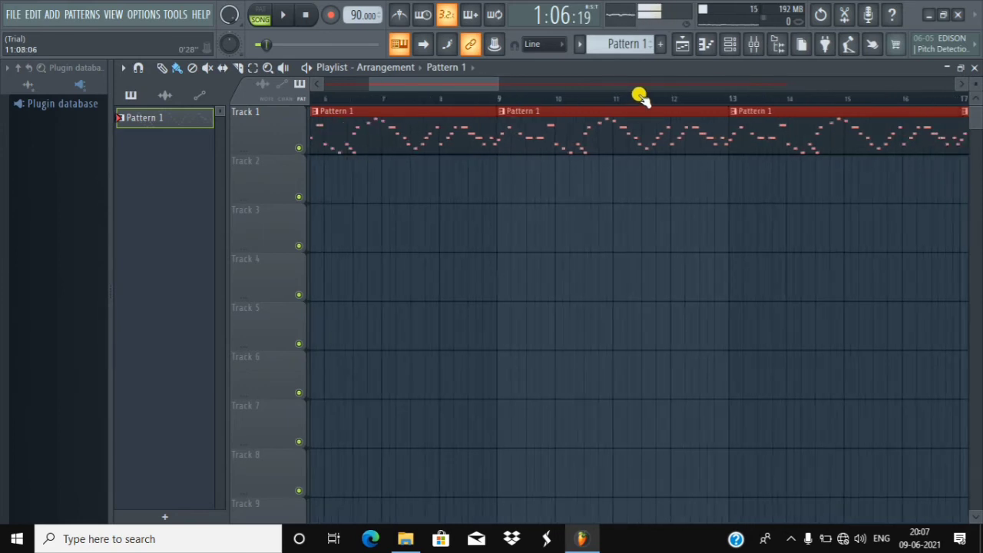
scroll(644, 101, up, 2)
scroll(644, 101, down, 2)
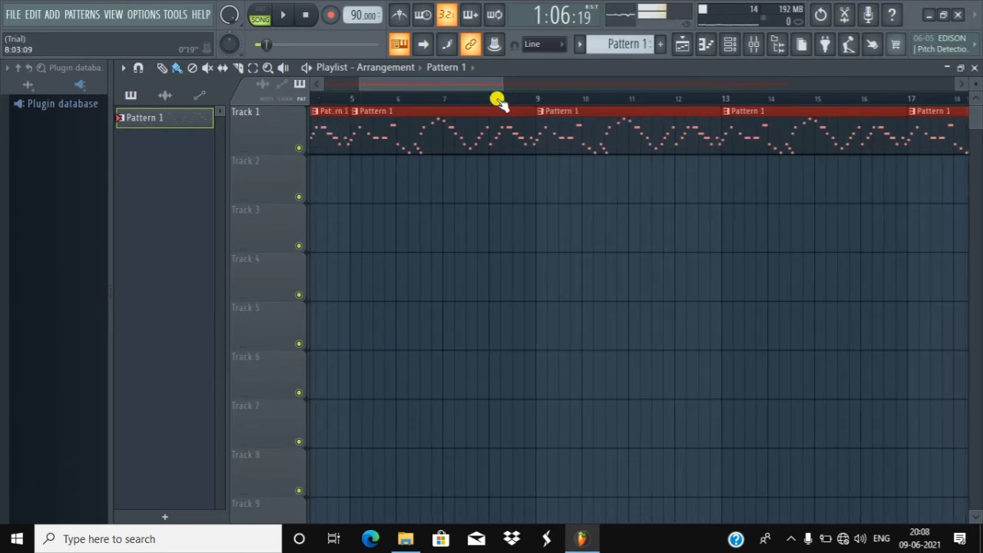
scroll(498, 100, up, 3)
scroll(501, 137, down, 3)
scroll(501, 134, up, 3)
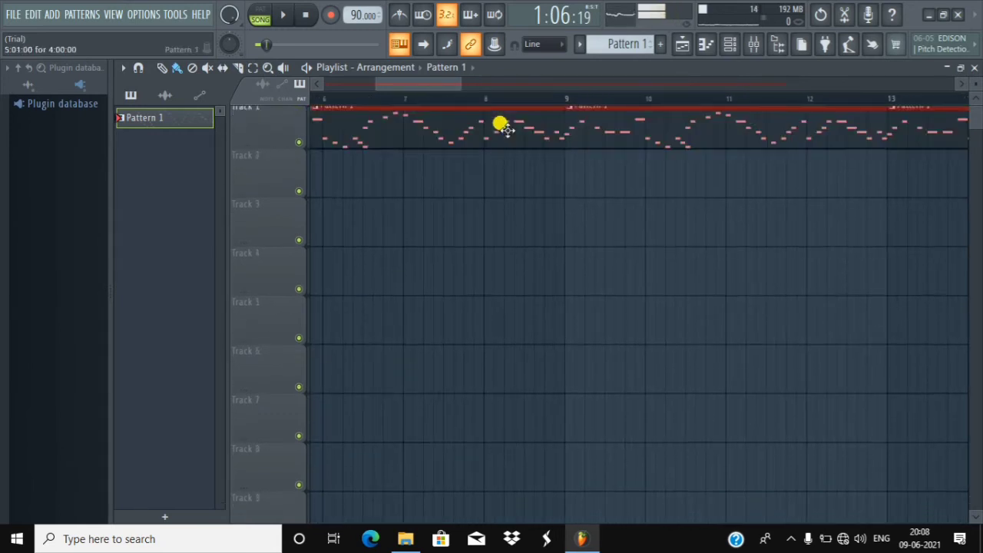
scroll(509, 103, down, 1)
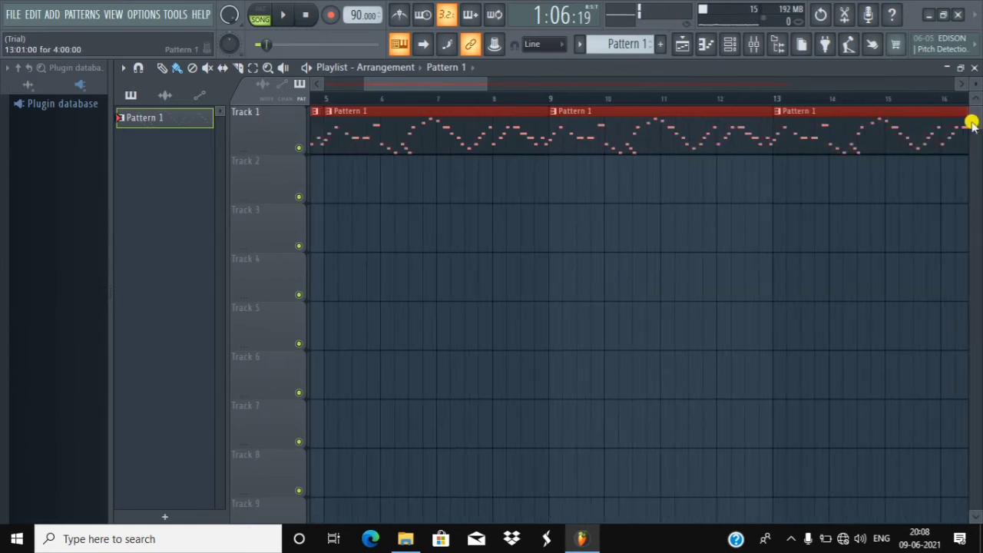
scroll(975, 83, up, 1)
scroll(976, 83, down, 8)
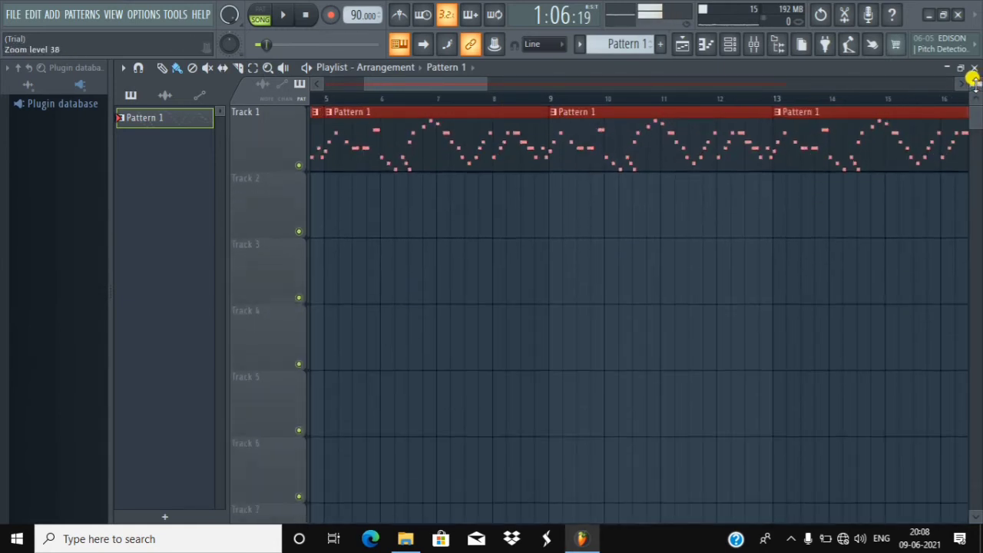
scroll(976, 83, up, 7)
scroll(976, 83, down, 4)
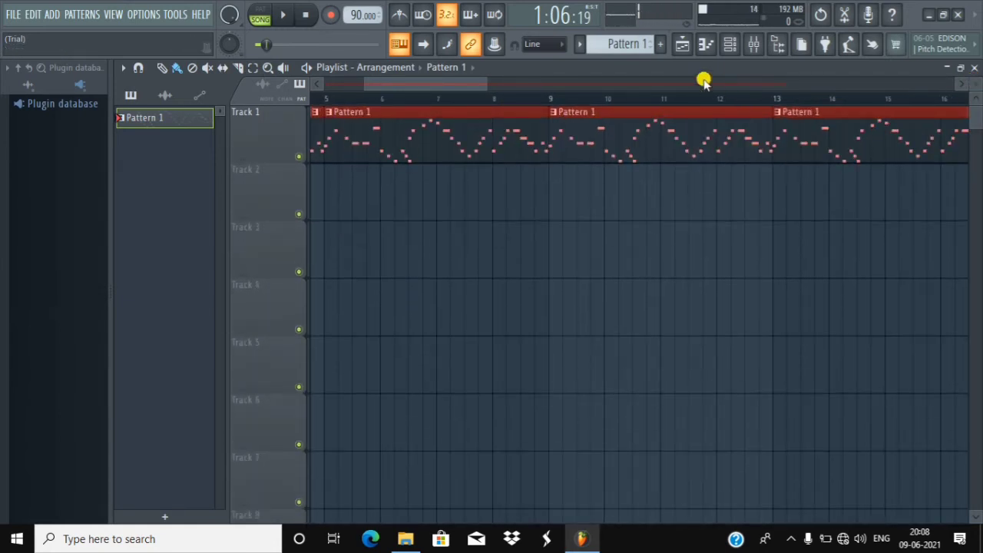
scroll(567, 103, down, 2)
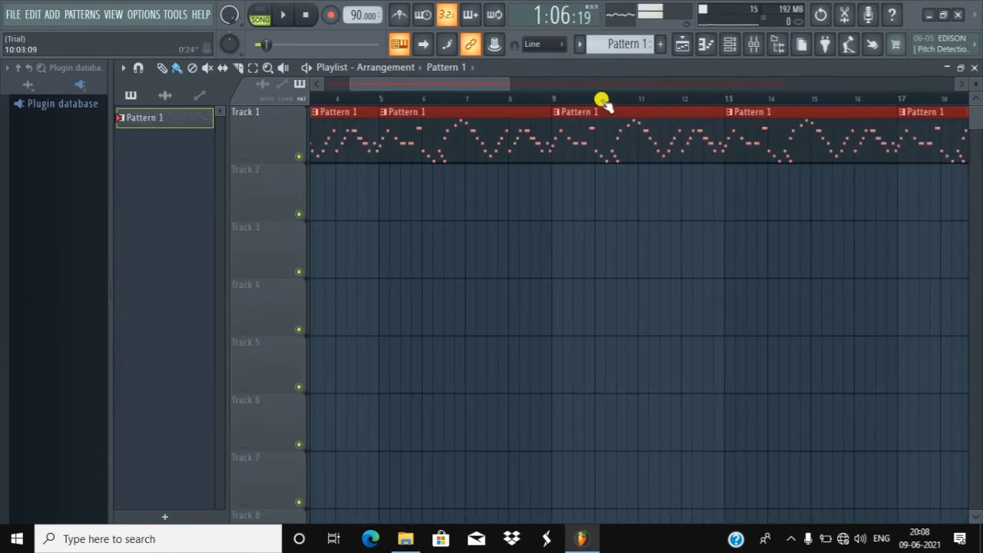
scroll(696, 103, up, 4)
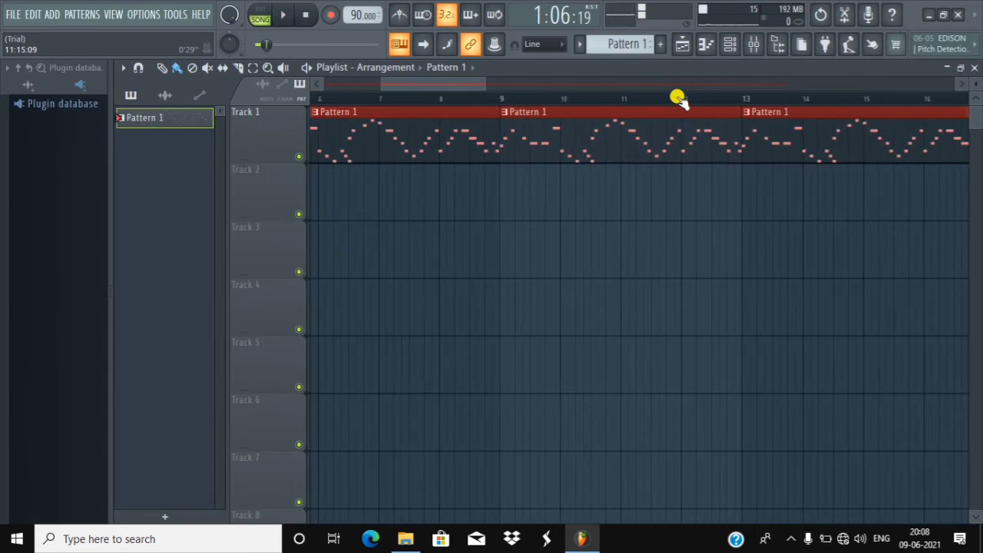
scroll(676, 98, up, 2)
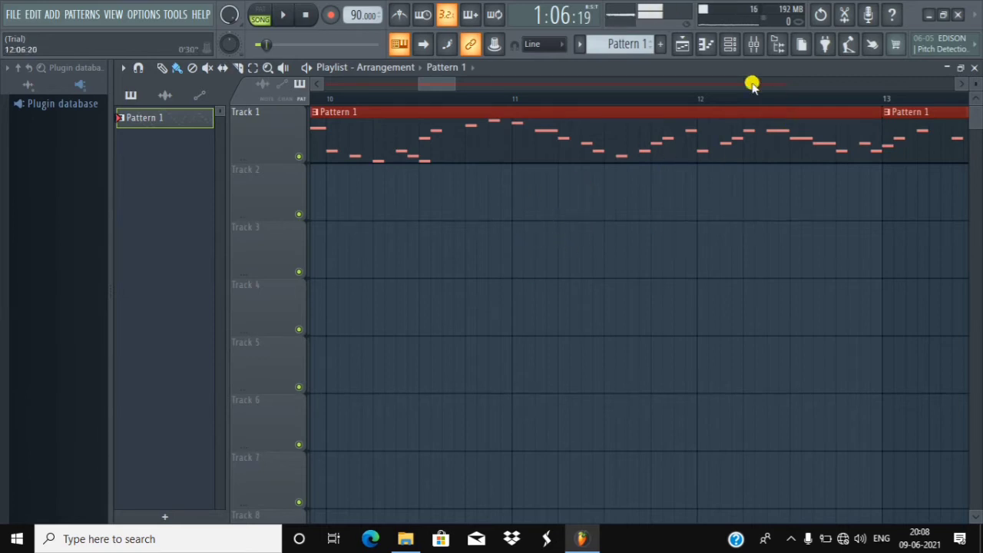
scroll(636, 99, down, 6)
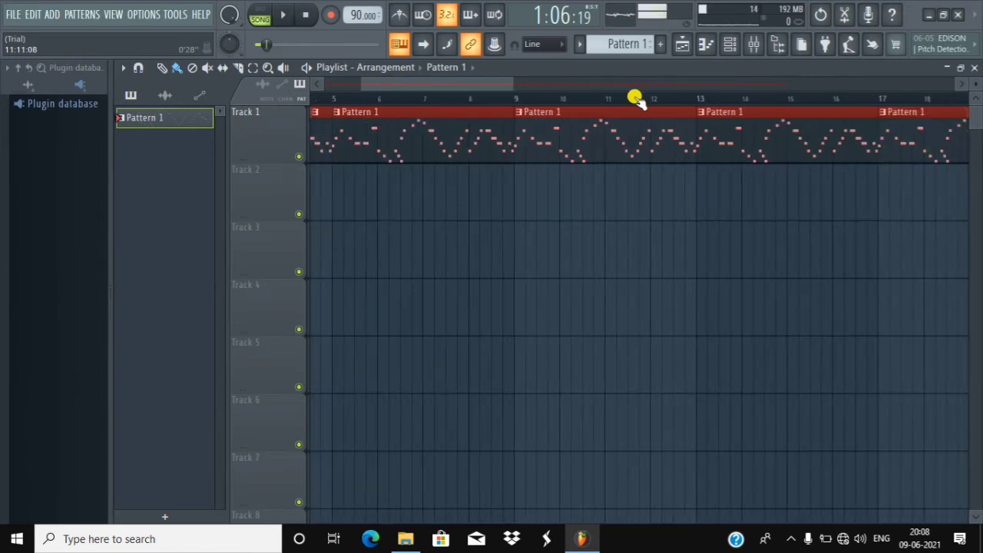
- Collapse the plugin database browser so the Playlist fills the full window width
drag(108, 282, 3, 259)
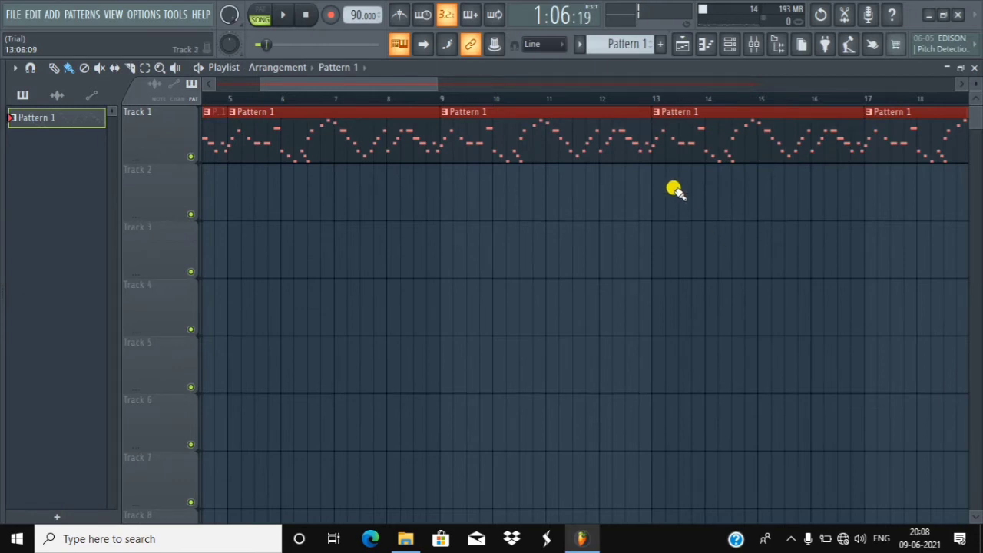
- Create Pattern 2 with its default name and place one clip of it on Track 2 at bar 9
click(663, 46)
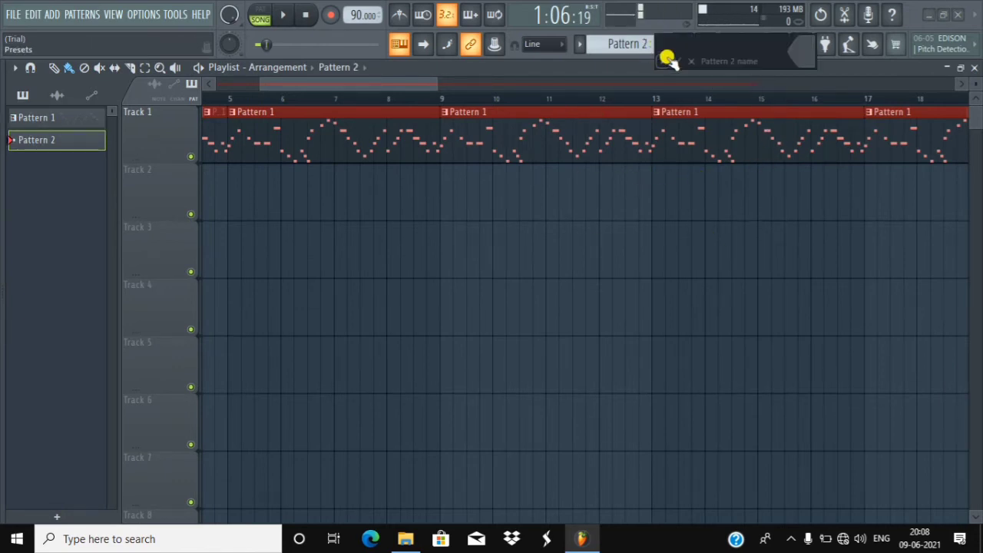
click(675, 62)
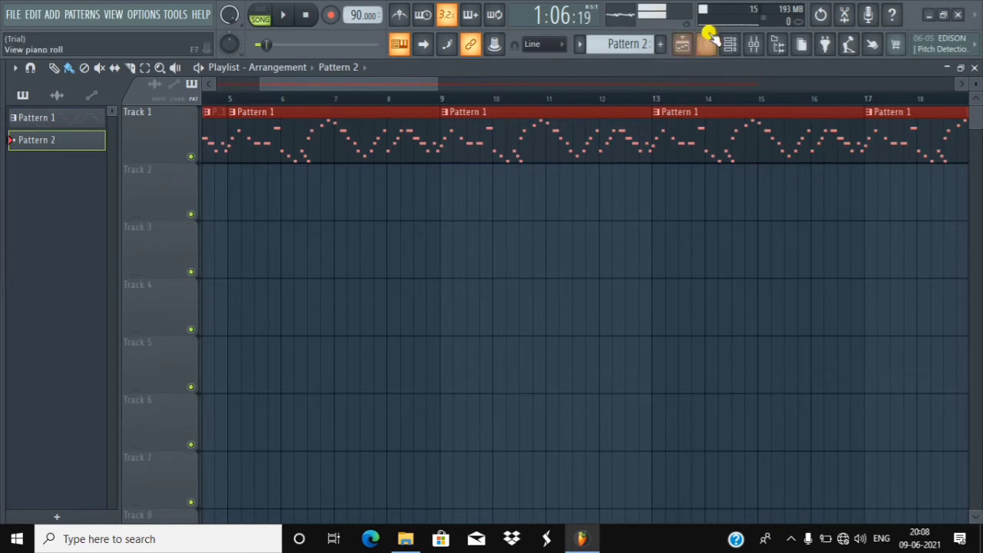
click(731, 46)
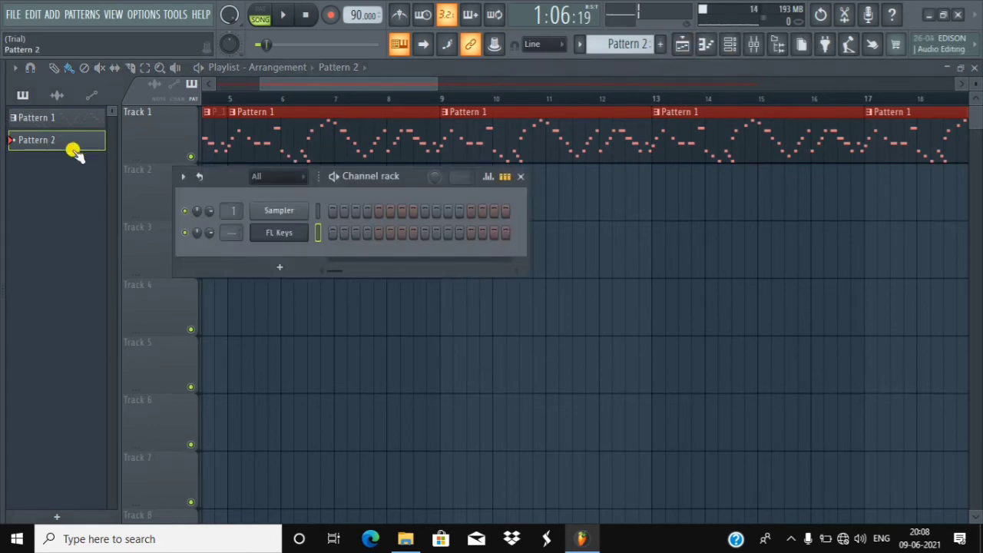
drag(236, 180, 218, 347)
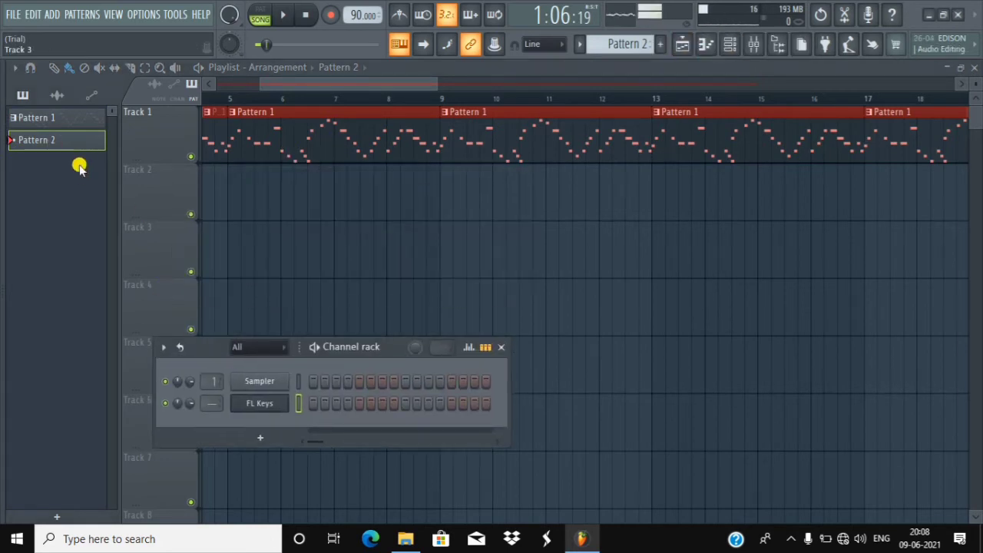
drag(69, 140, 457, 219)
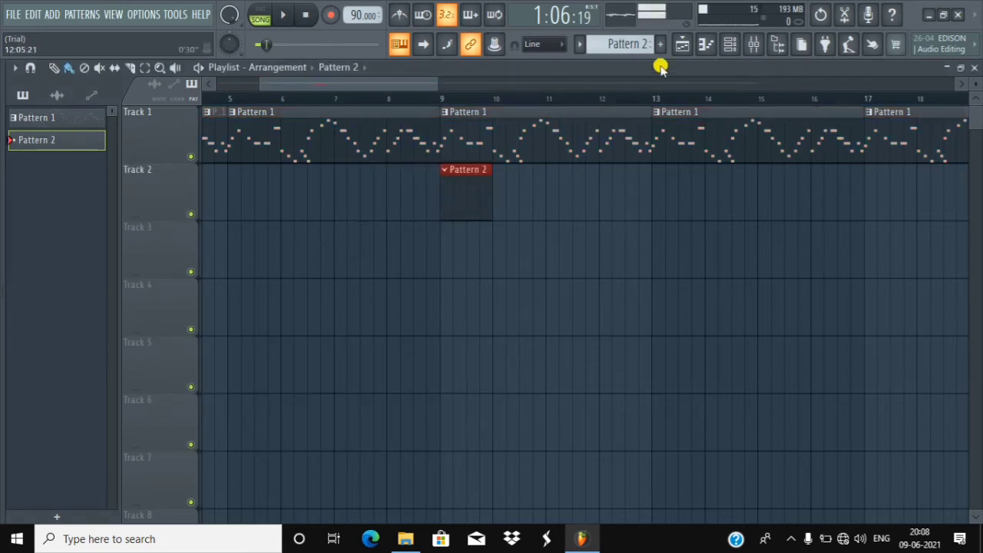
- Add a Sytrus instrument channel to the Channel rack and move its plugin window clear of the rack
click(734, 48)
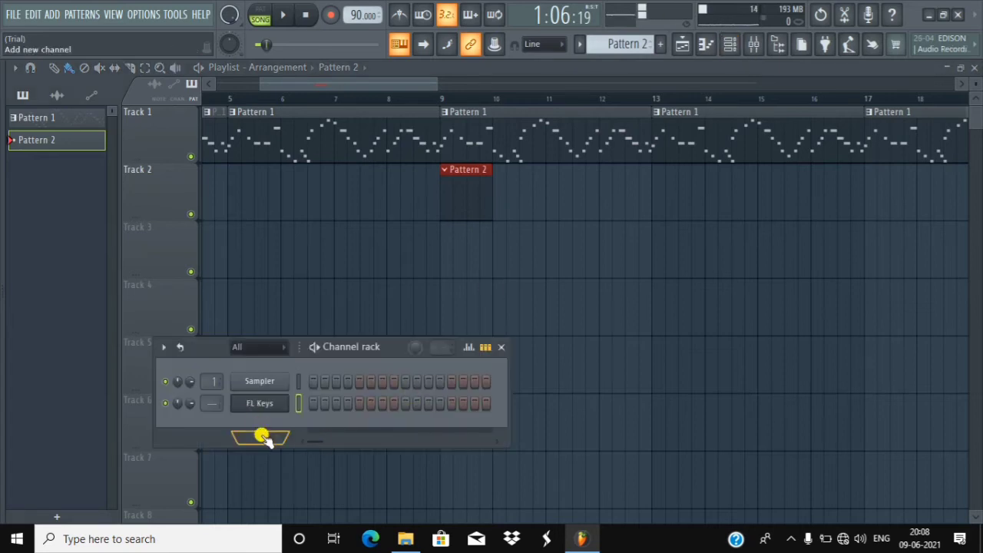
click(262, 438)
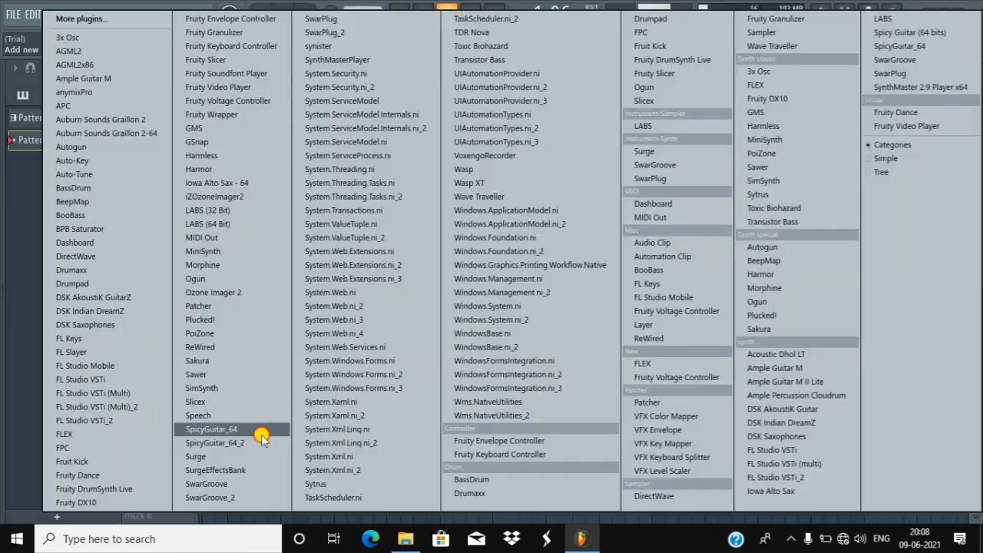
click(769, 196)
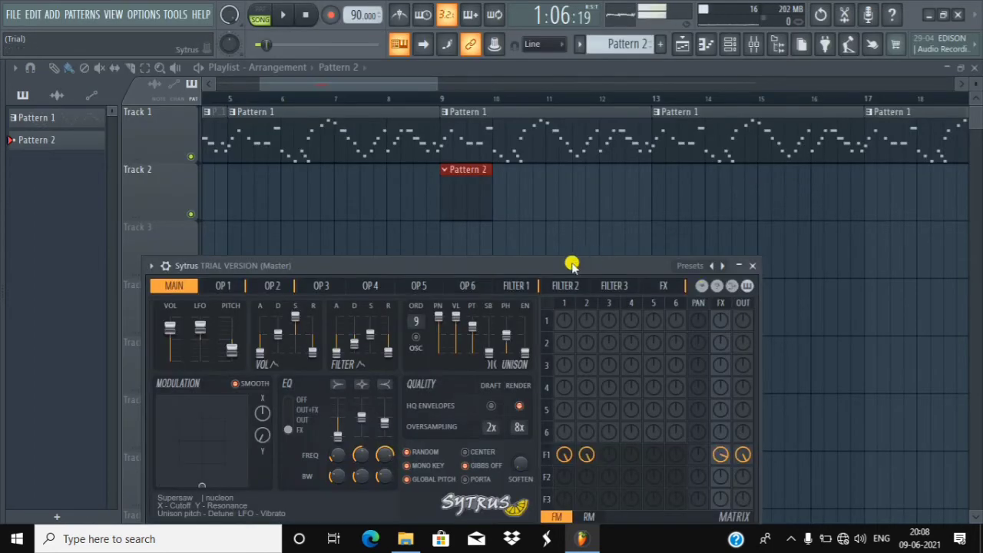
drag(570, 263, 923, 150)
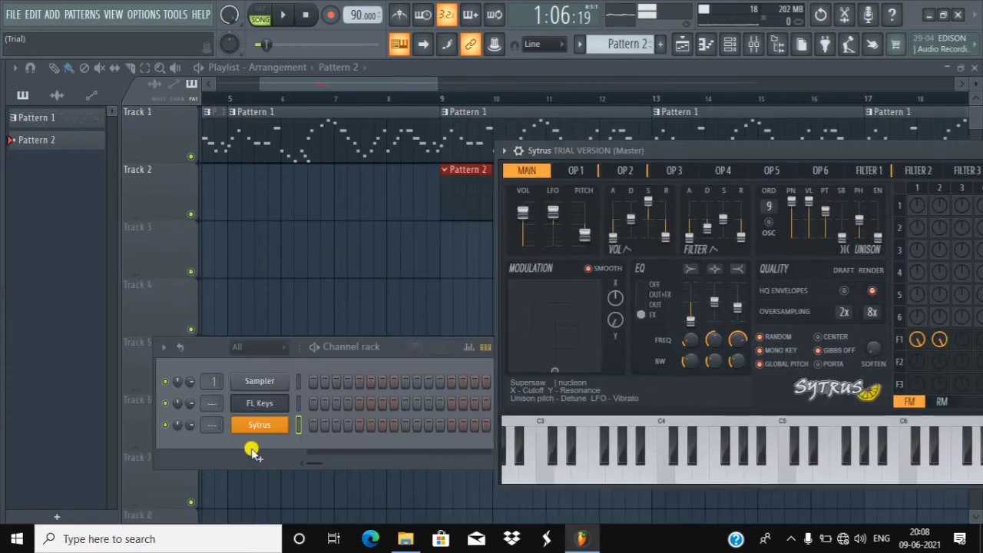
- In the Sytrus piano roll, add short C5, C#5 and D#5 notes in bar 1 and C#5, D#5 and F5 in bar 2
right_click(265, 428)
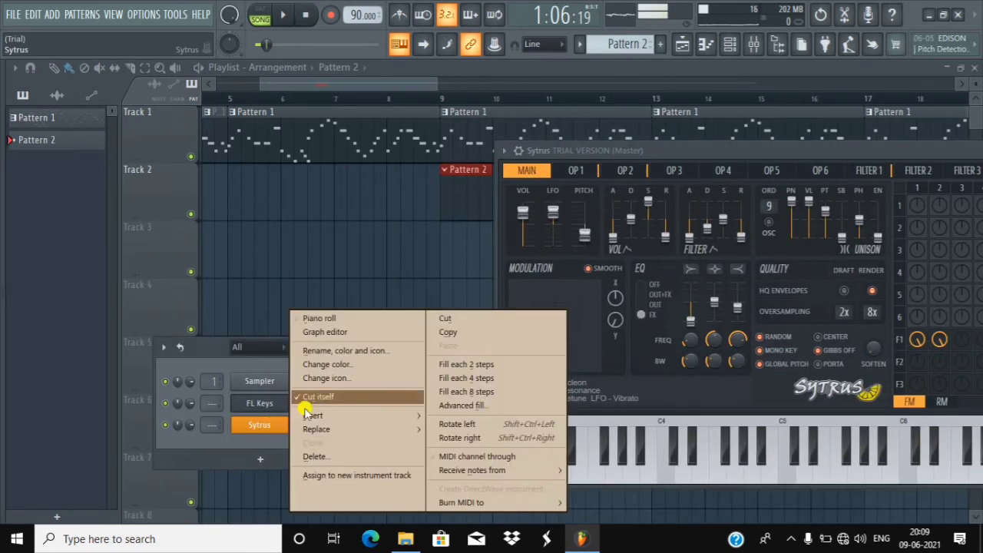
click(329, 320)
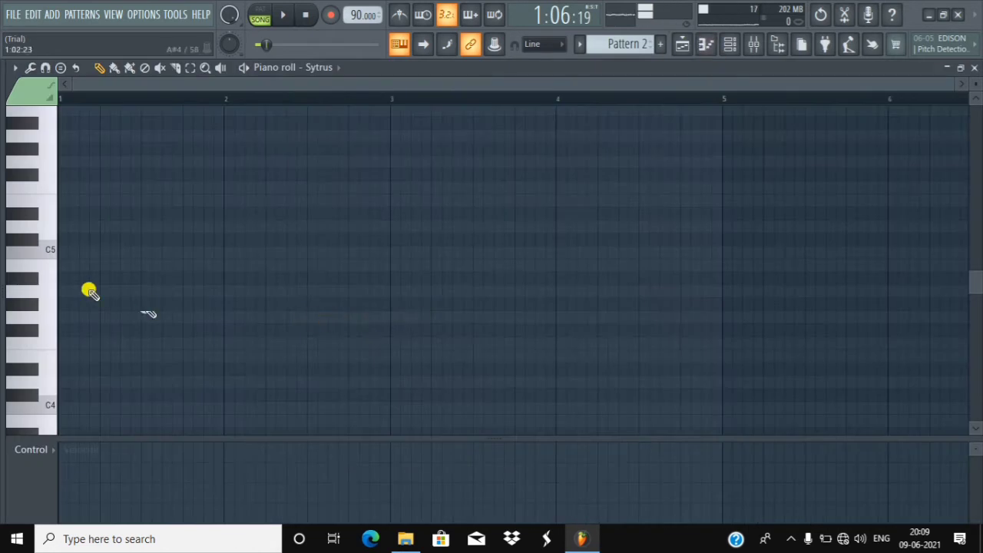
click(49, 262)
click(60, 252)
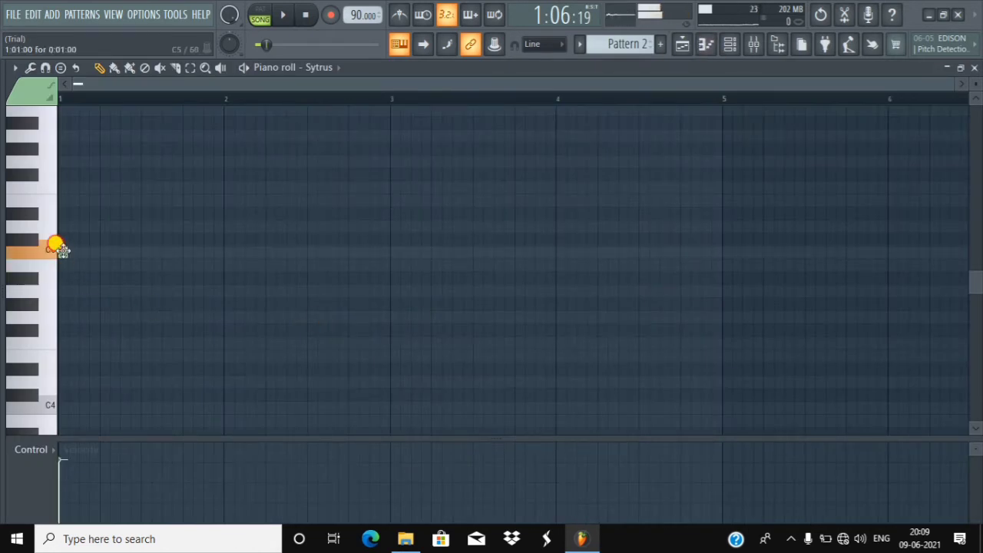
click(80, 239)
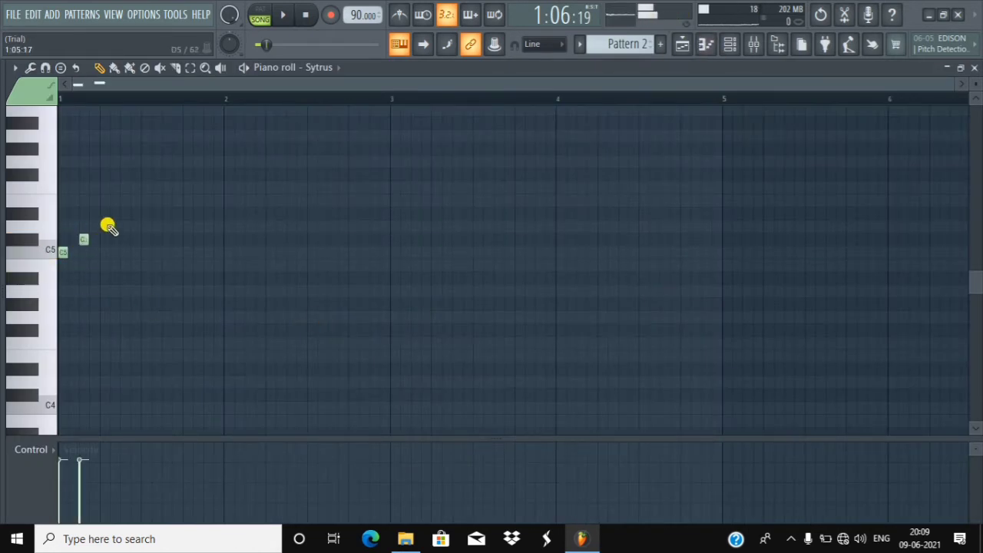
click(103, 214)
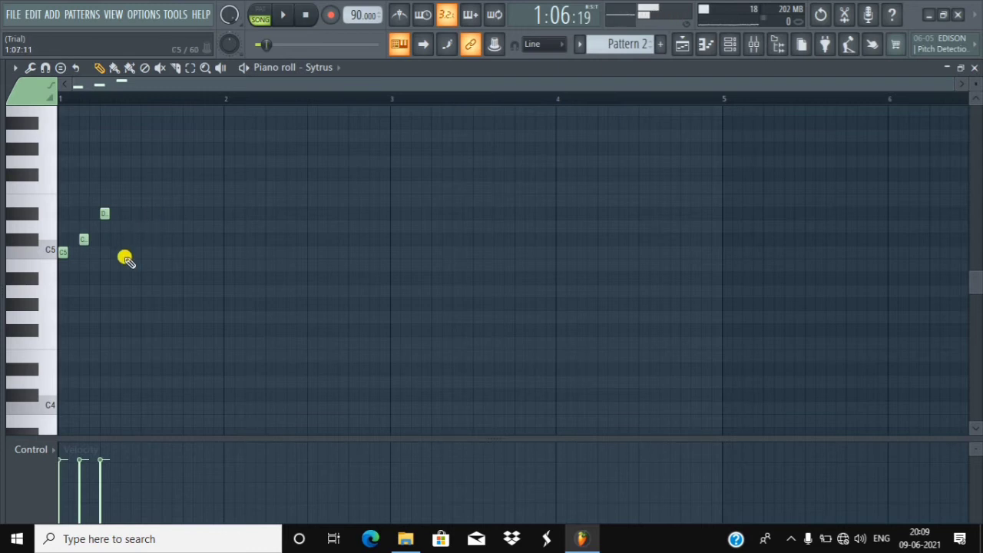
click(226, 239)
click(268, 213)
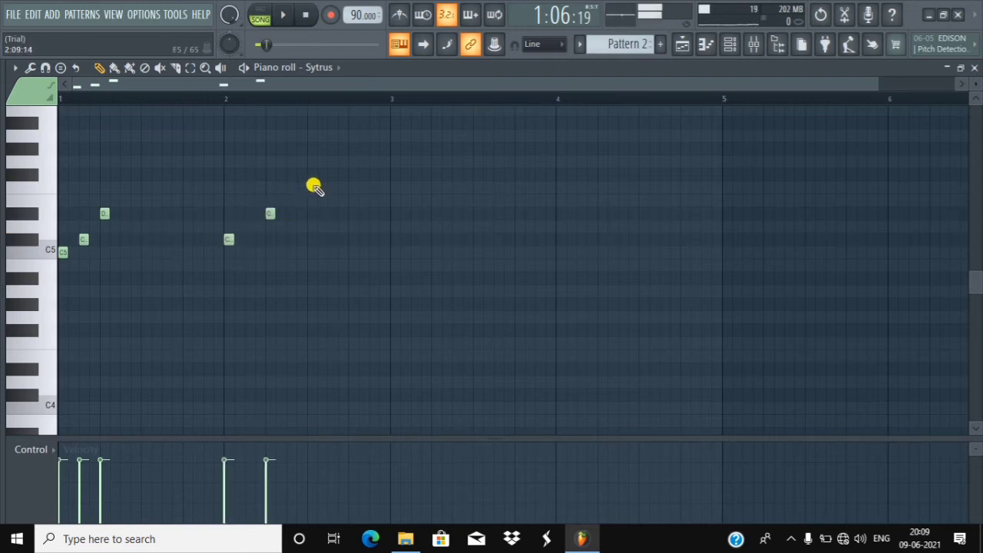
click(310, 187)
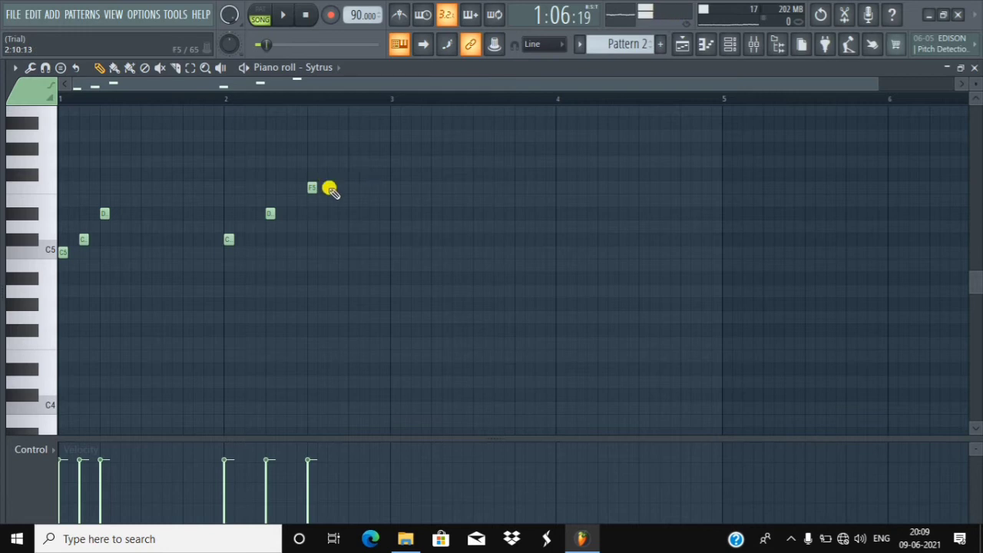
- Create an empty Pattern 3 with its default name and return to the Playlist
click(663, 45)
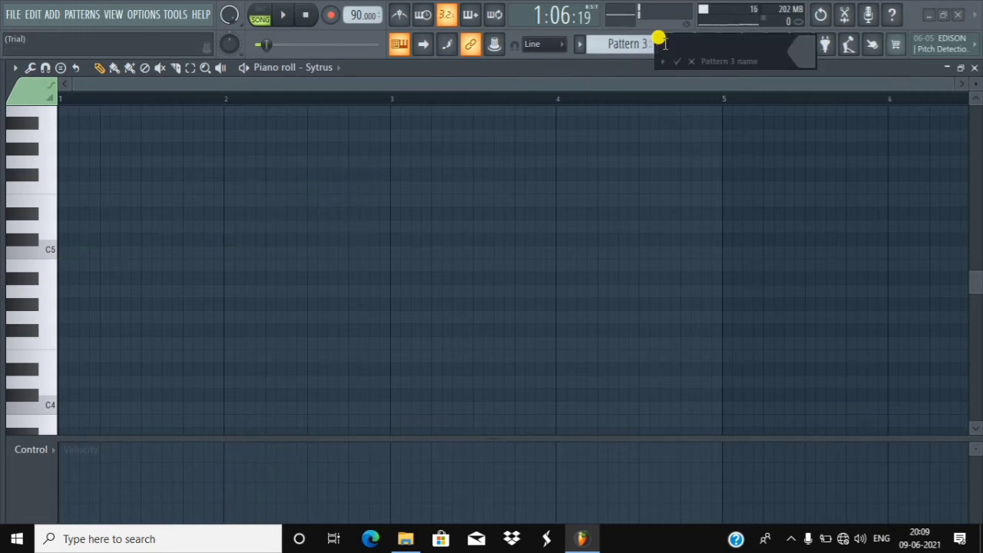
click(679, 63)
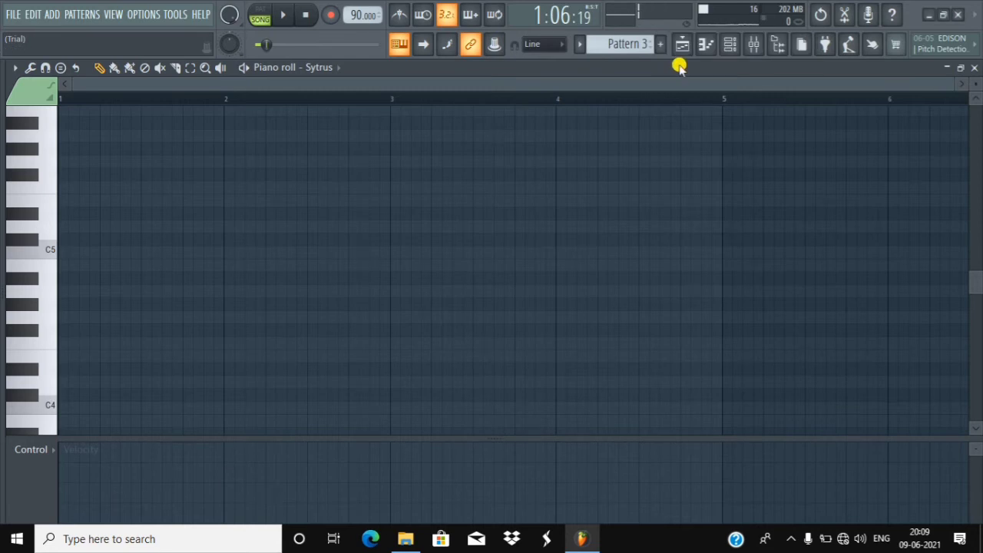
click(730, 45)
click(683, 47)
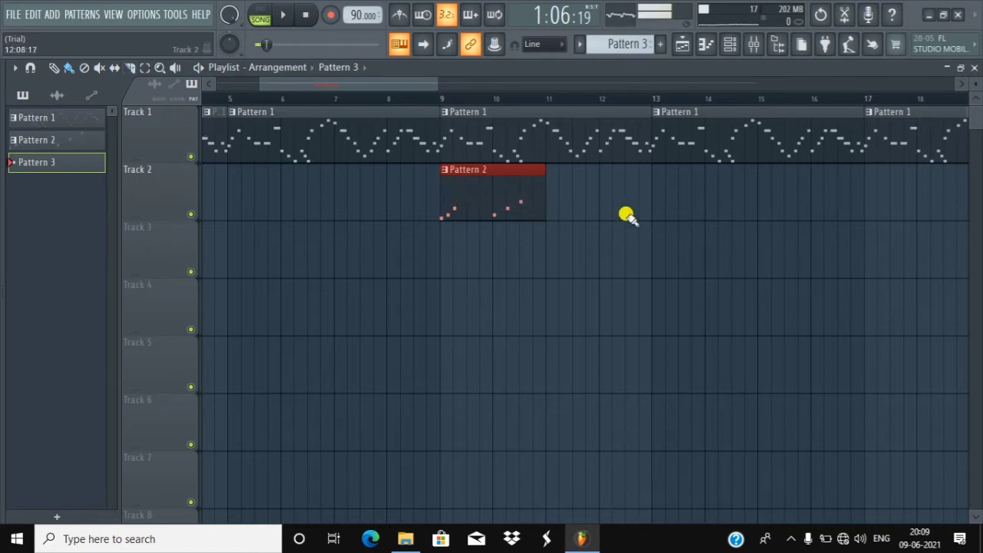
- Try out a Pattern 3 clip and a Pattern 2 clip around bar 13 of Track 2, deleting each one
click(650, 195)
right_click(688, 201)
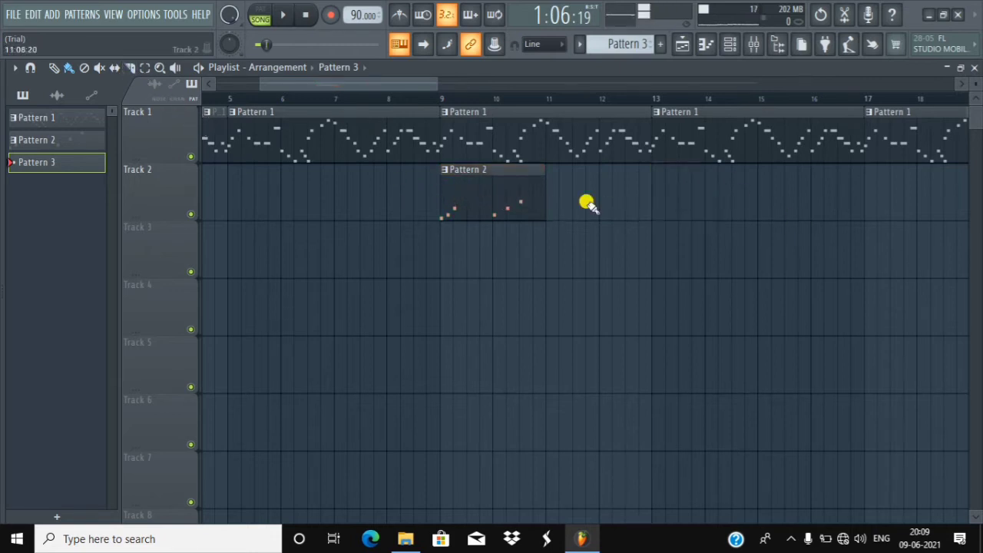
click(492, 192)
click(653, 201)
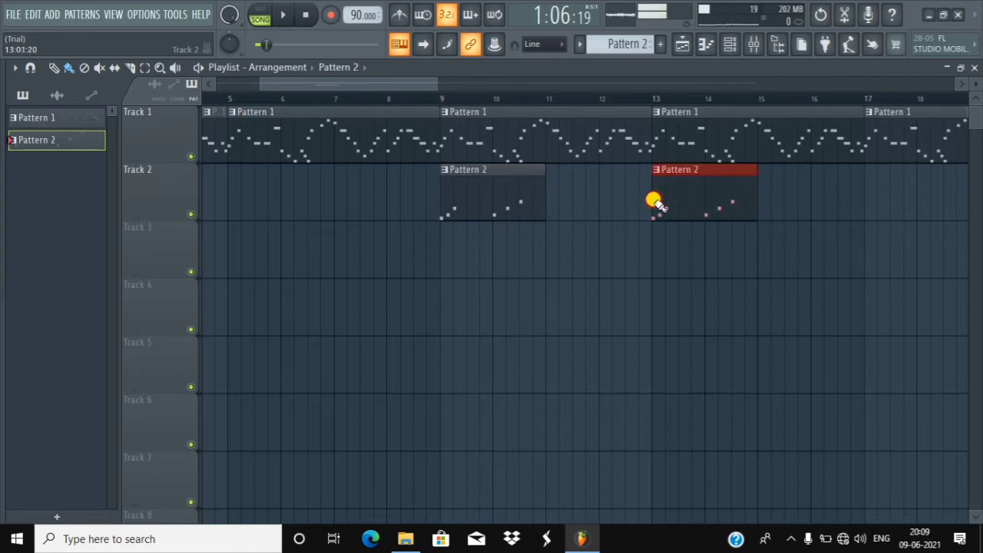
right_click(702, 202)
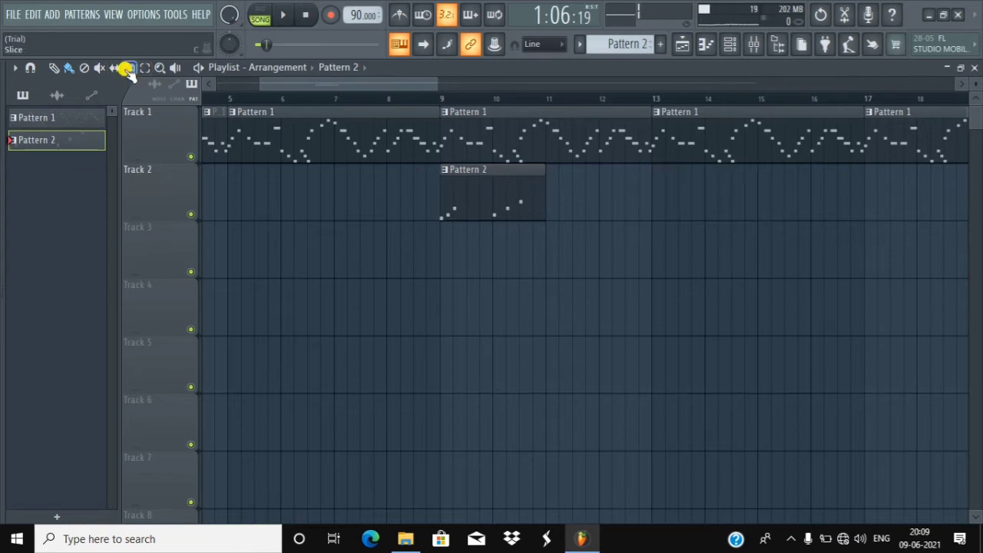
- Replace the single Pattern 2 clip on Track 2 with consecutive Pattern 2 clips painted from bar 9 to bar 25
click(68, 68)
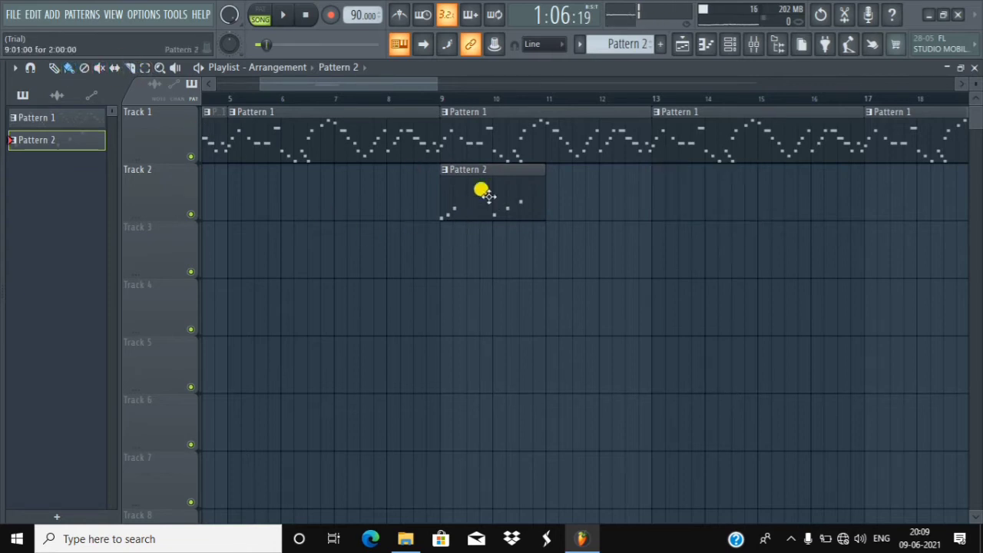
right_click(489, 193)
drag(439, 200, 981, 208)
- Play the song from about bar 10 to hear Tracks 1 and 2 together, and pause it after bar 15
click(283, 14)
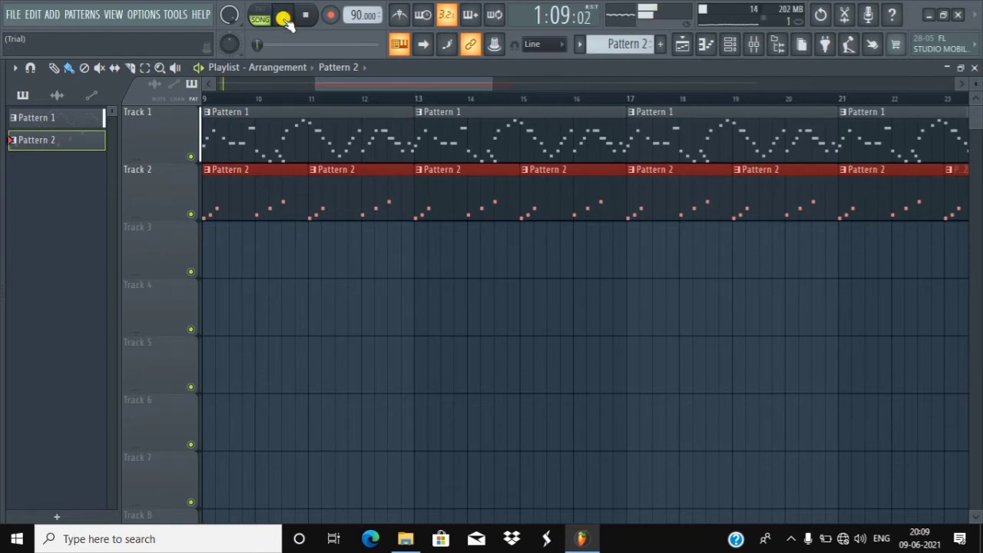
click(258, 96)
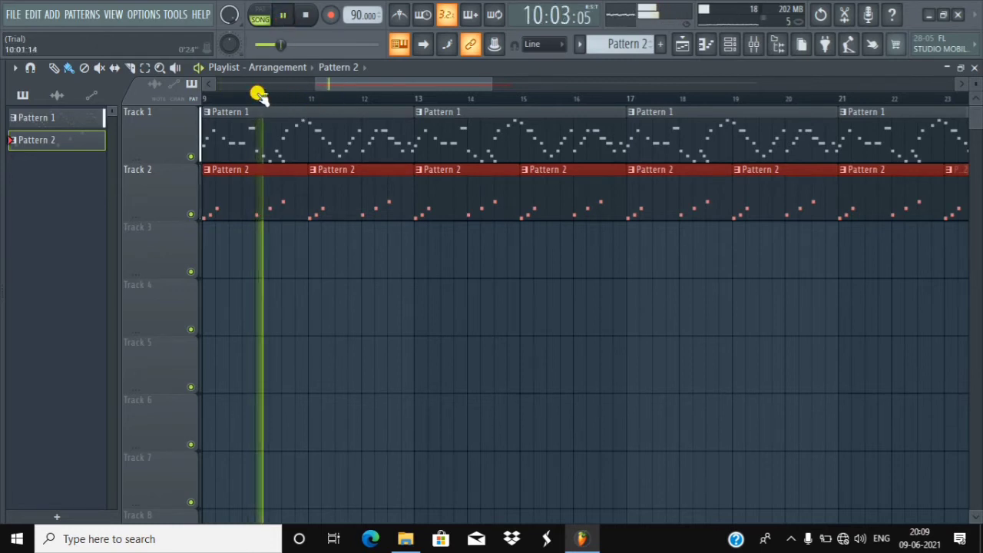
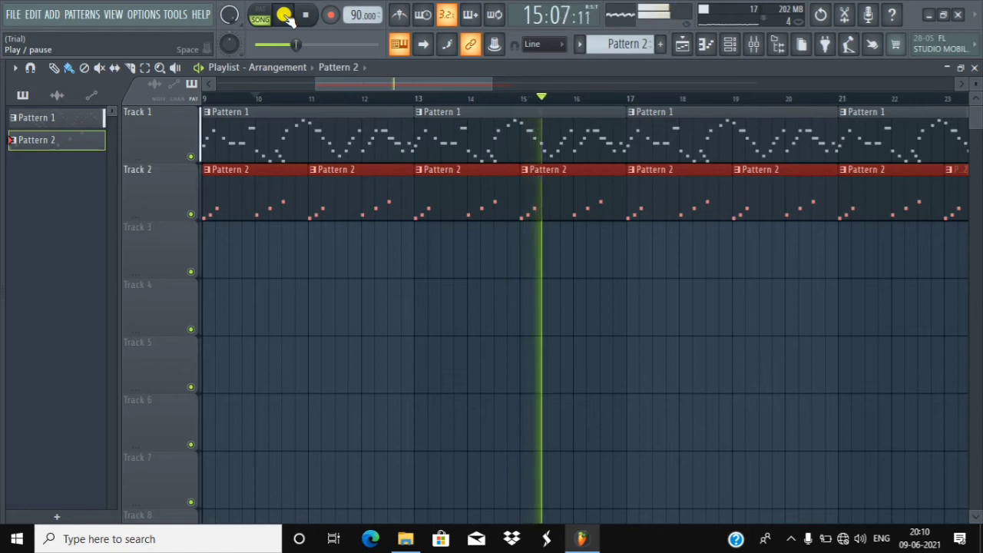
click(285, 17)
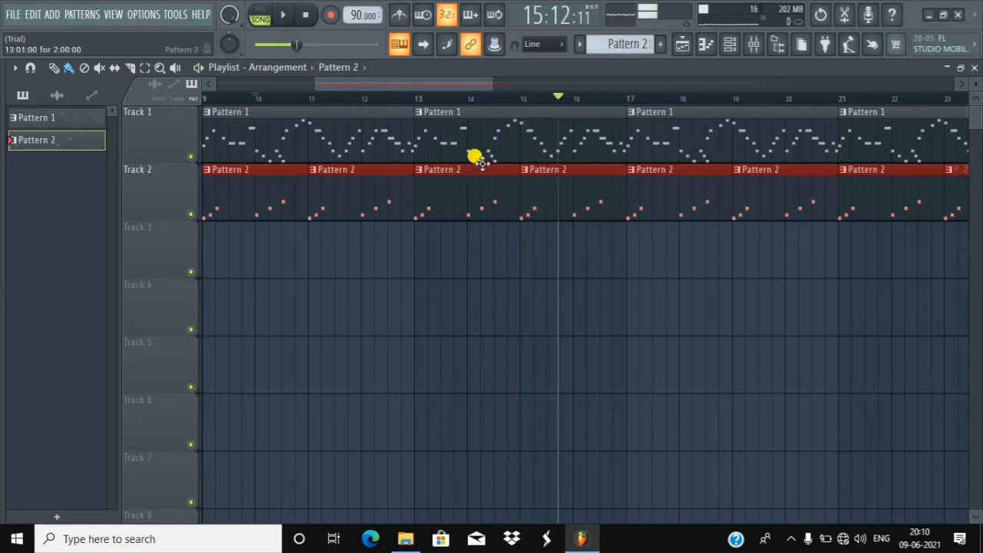
- Show the whole arrangement and set the playback position to bar 9, where the Track 2 clips begin
scroll(510, 96, down, 5)
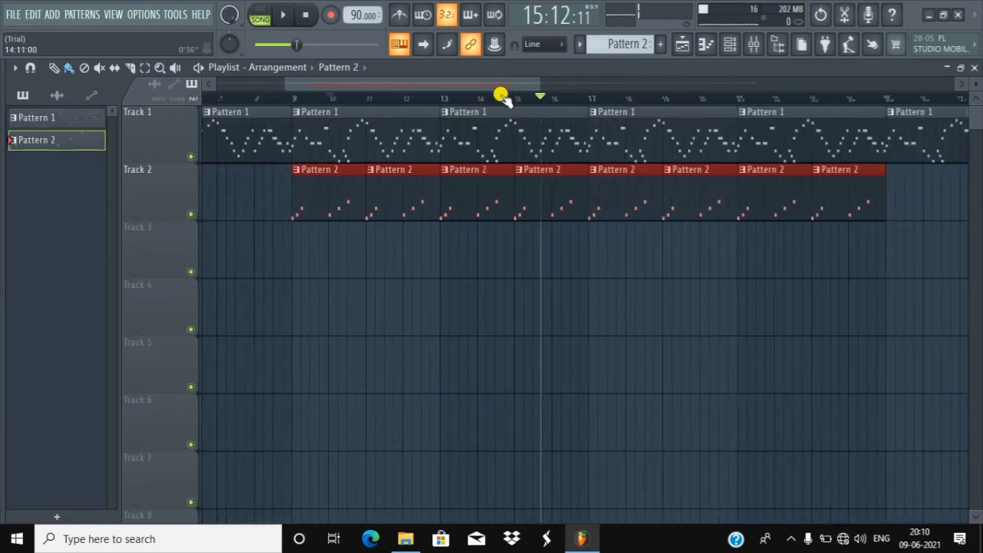
scroll(501, 97, down, 1)
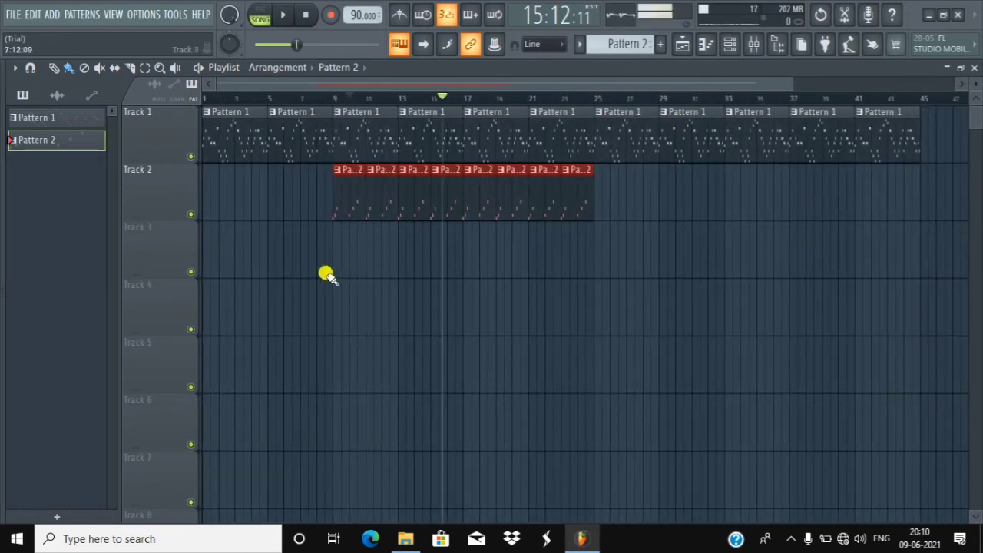
click(333, 100)
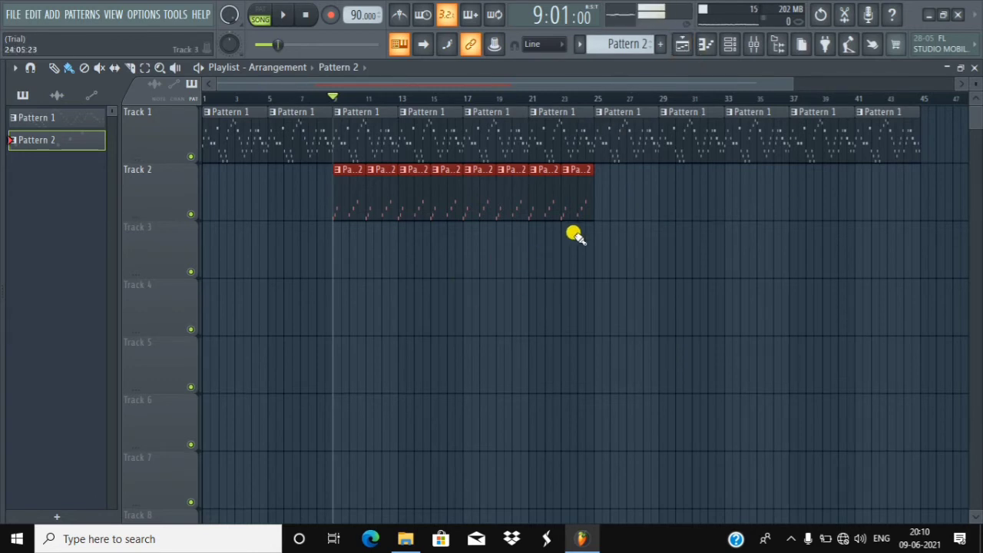
- Create Pattern 3 with its default name and place it on Track 3, spanning bars 7 to 25
click(661, 46)
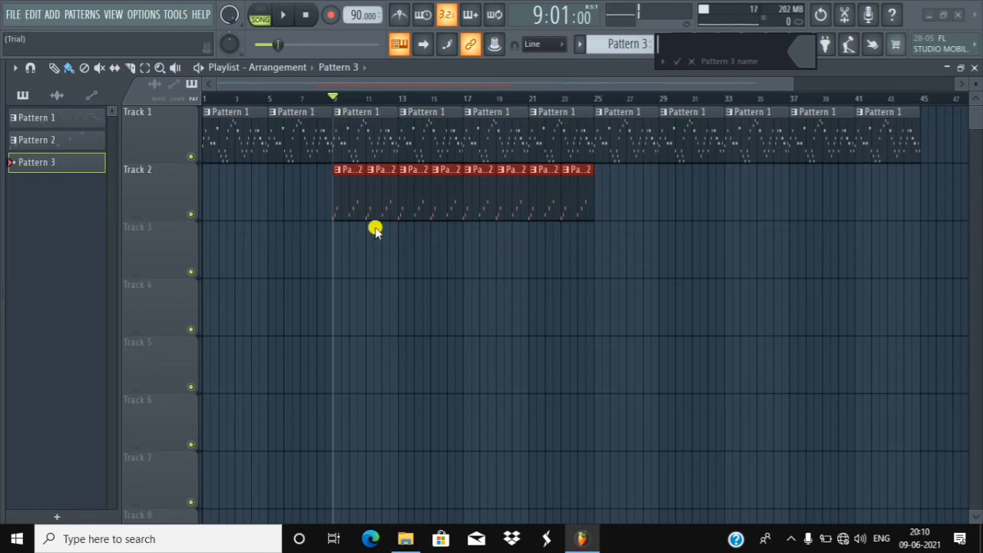
click(677, 63)
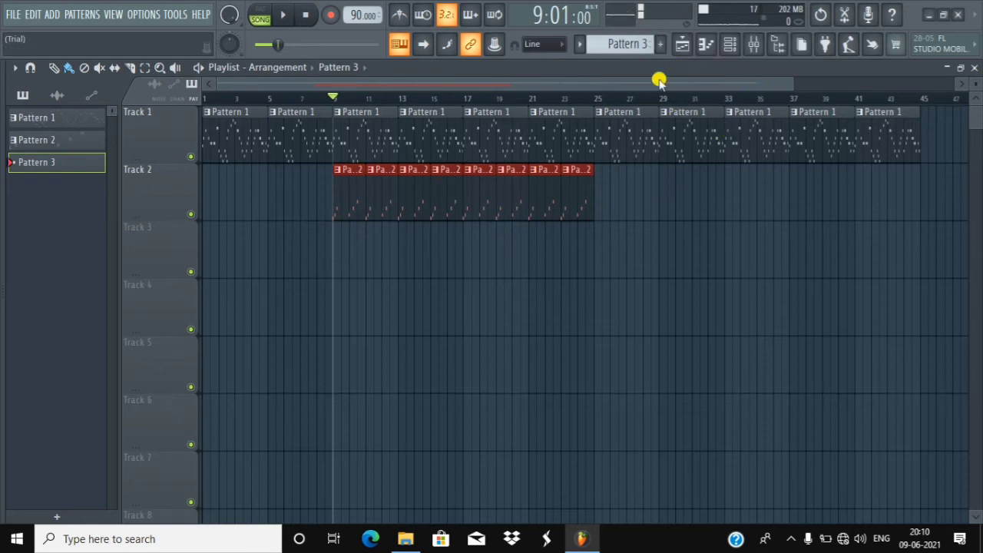
drag(47, 163, 585, 296)
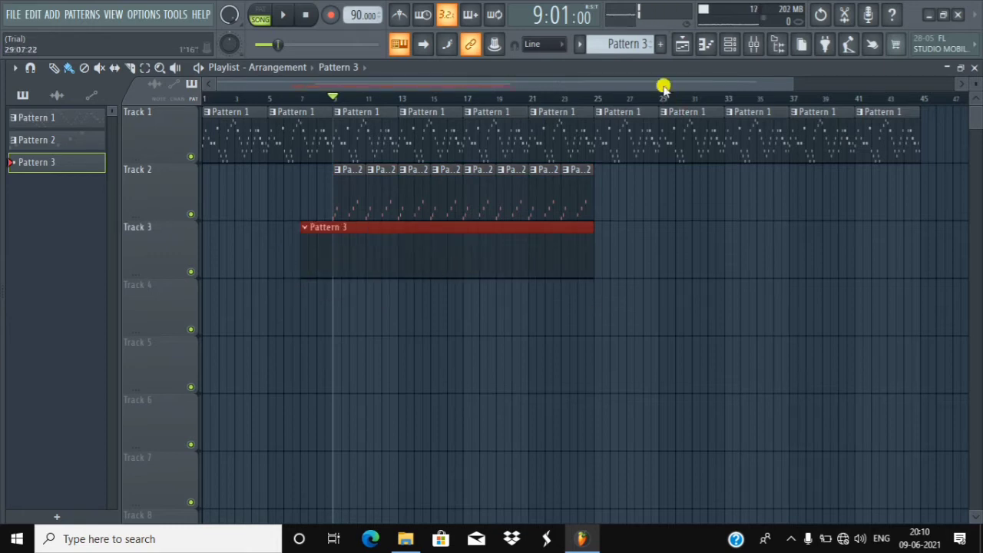
- Look through the instrument plugins available for a new channel in the Channel rack, without adding one
click(729, 44)
click(260, 462)
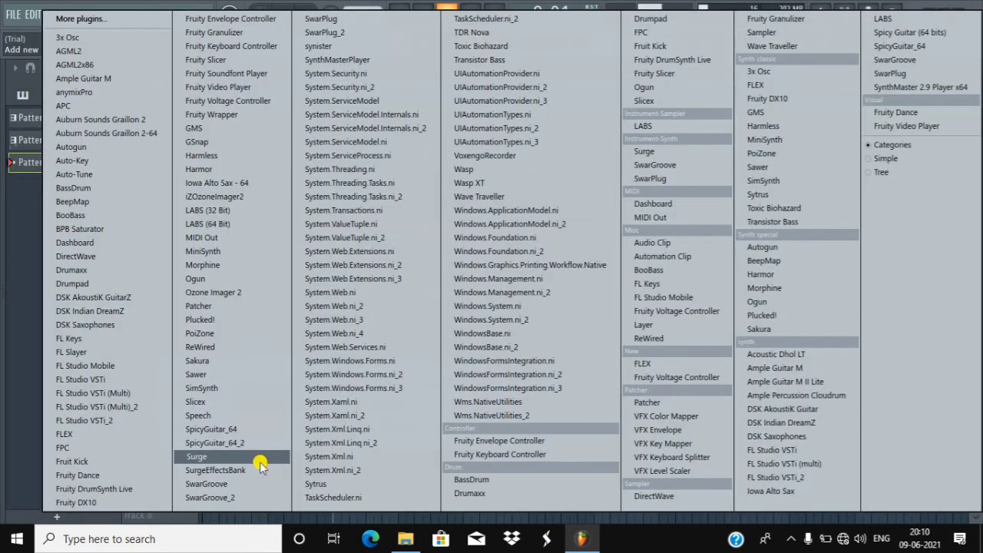
click(2, 451)
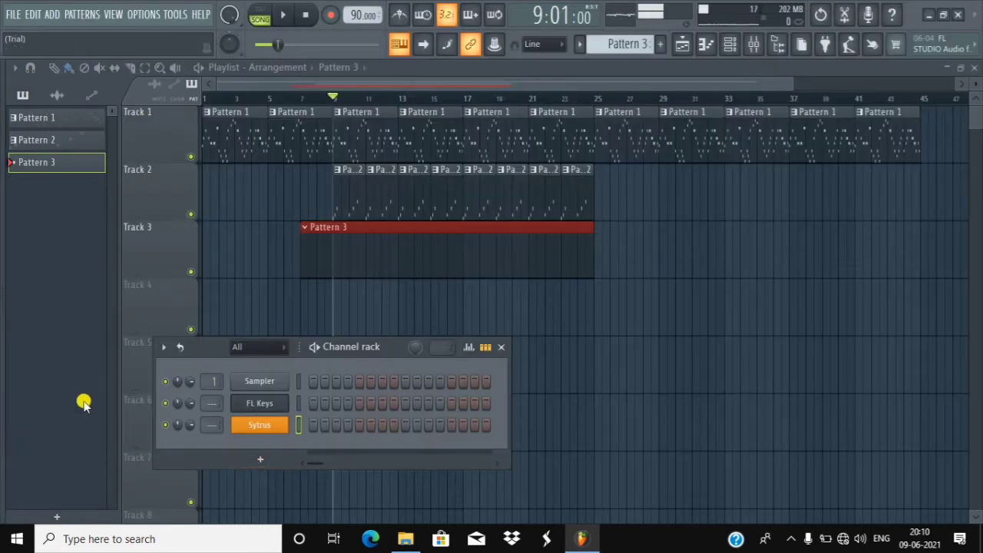
- Move the Channel rack out of the way and widen the Browser so it lists all of its folders
click(283, 348)
click(260, 364)
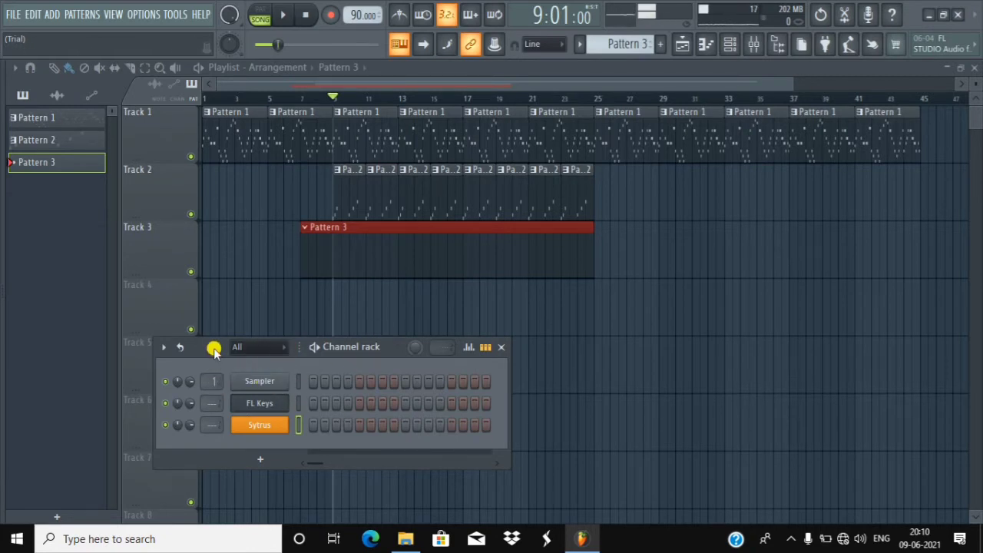
drag(213, 347, 706, 356)
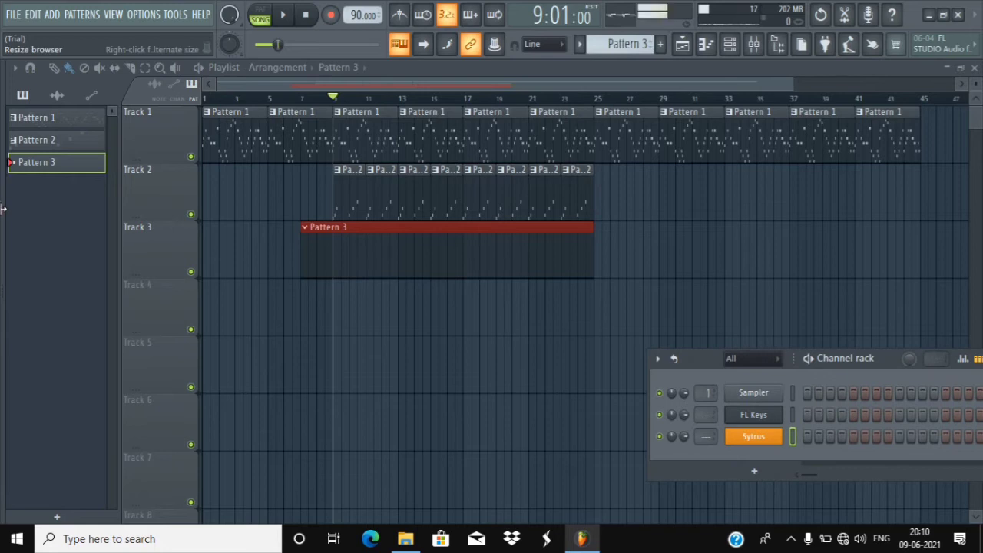
drag(1, 213, 142, 219)
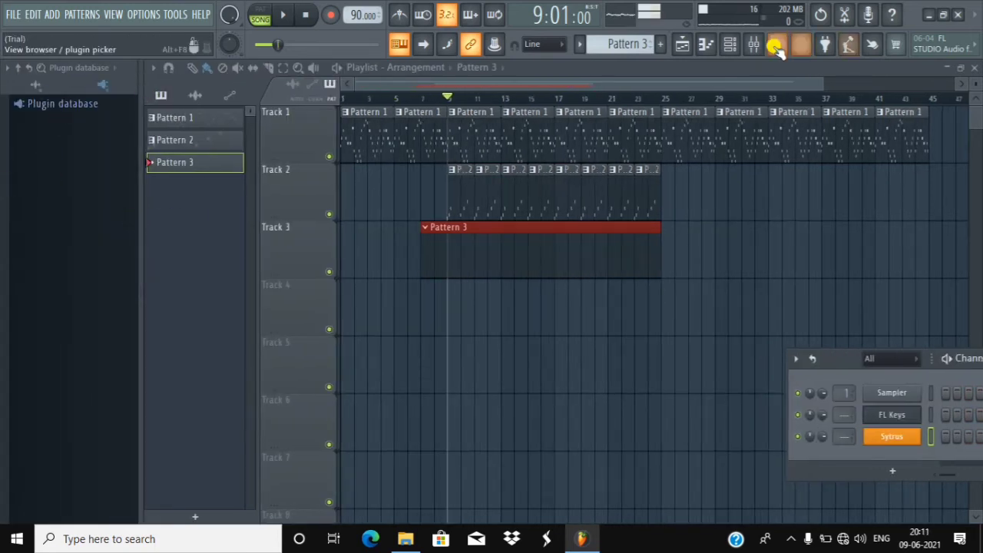
click(29, 79)
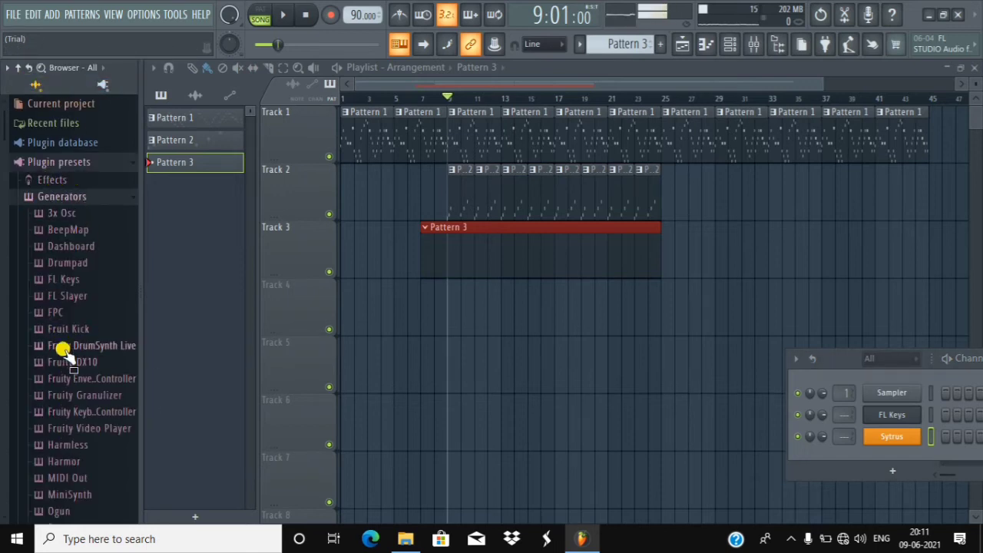
- Find the Kicks sample folder inside the Drums packs in the Browser
scroll(69, 258, down, 9)
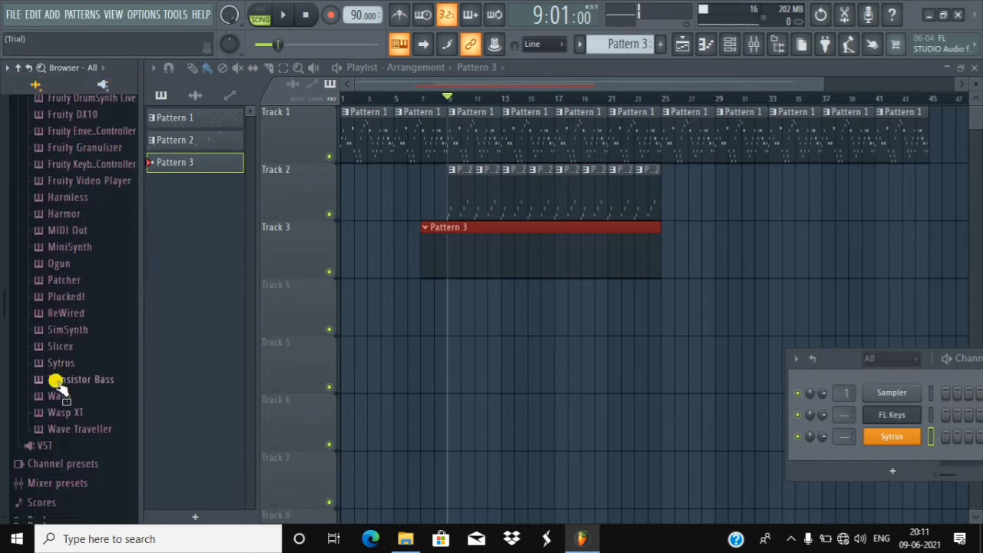
scroll(70, 396, down, 4)
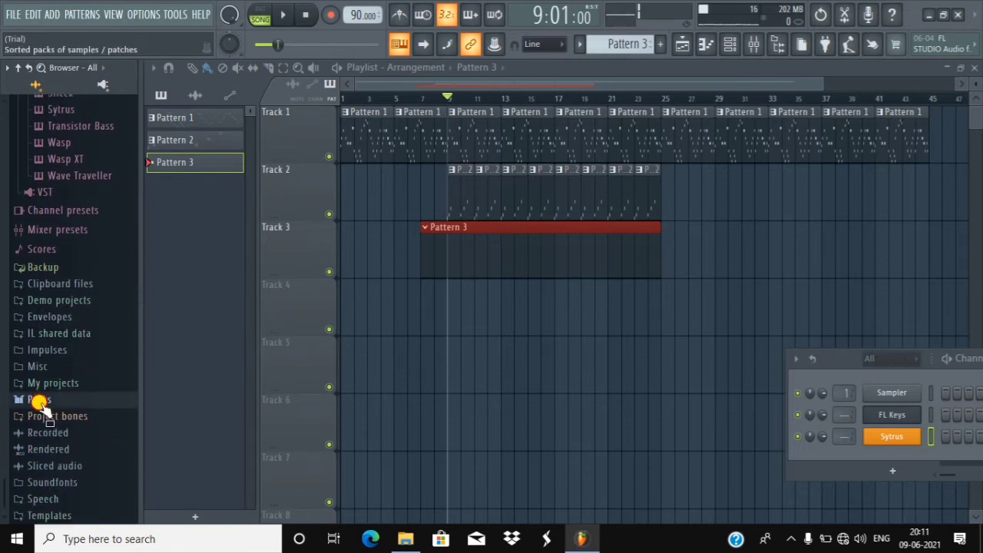
click(38, 400)
scroll(73, 349, down, 4)
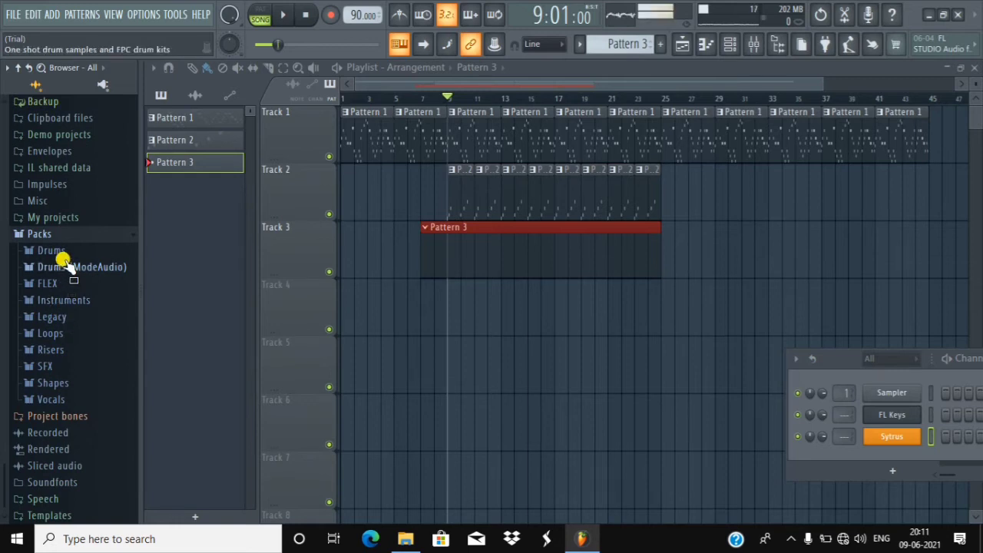
click(53, 250)
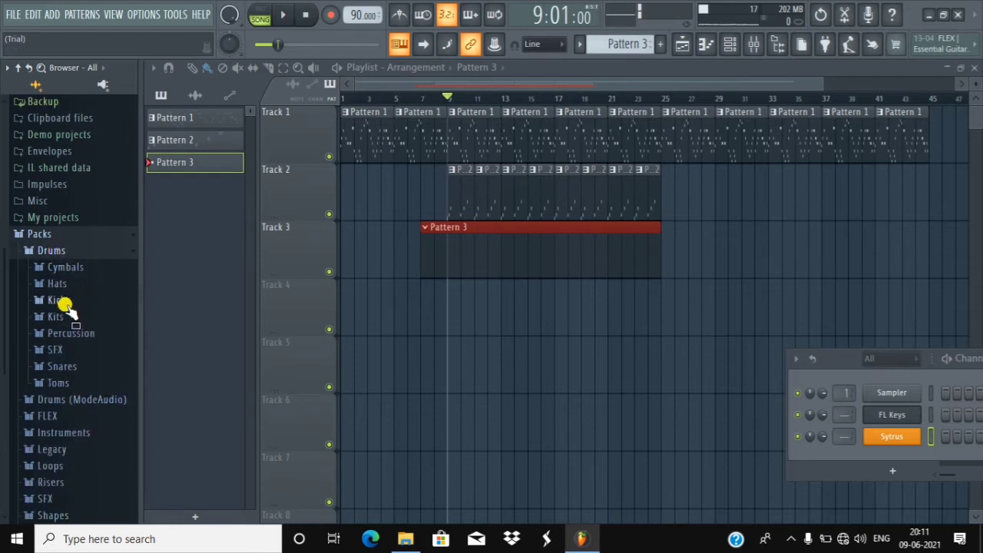
click(63, 301)
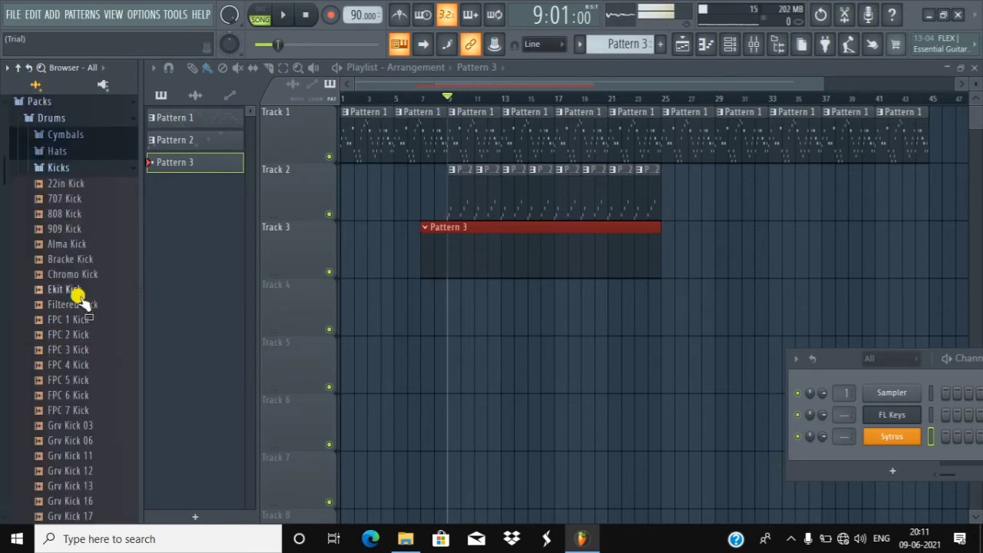
- Add the Grv Kick 27 sample to Track 3 as an audio clip
scroll(77, 296, down, 10)
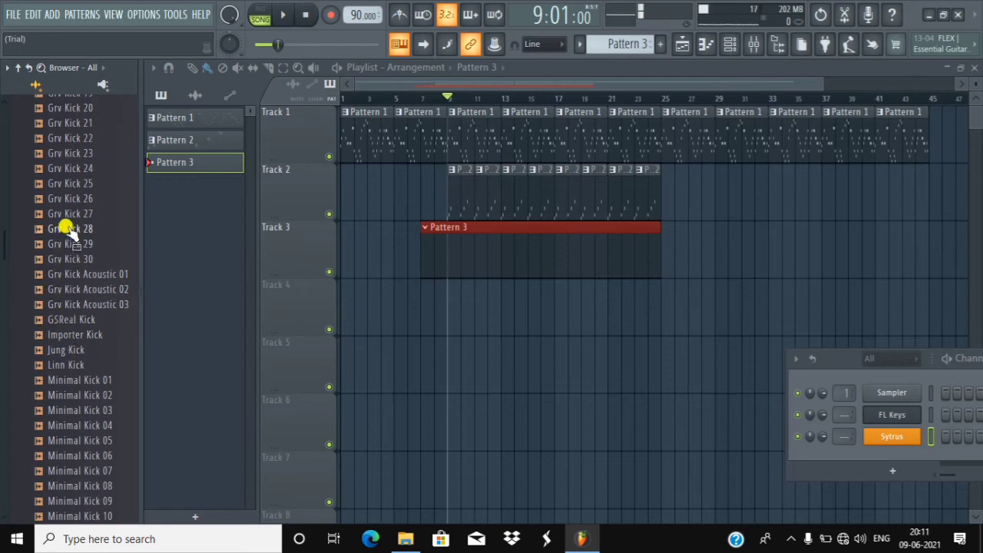
drag(69, 216, 294, 254)
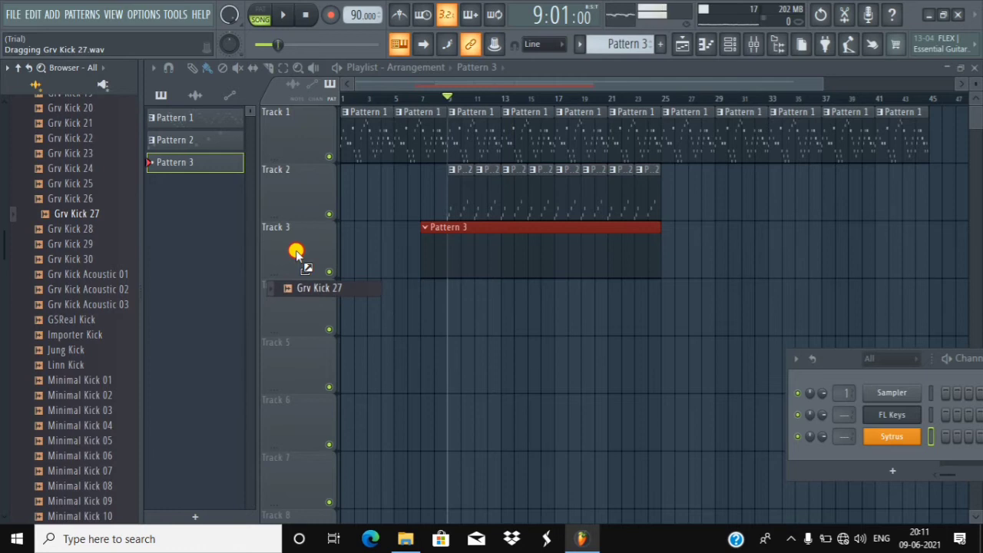
drag(297, 252, 296, 250)
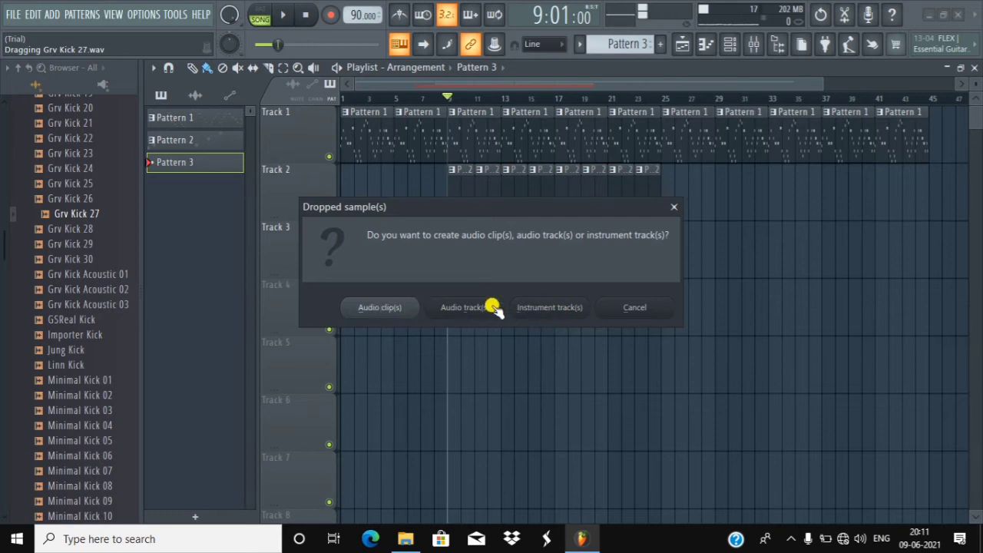
click(380, 307)
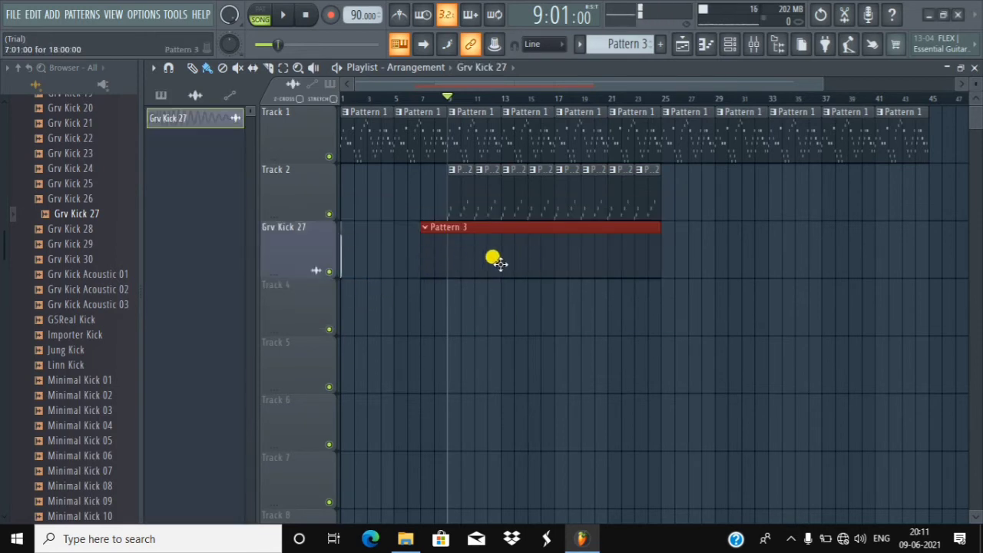
- Show the Channel rack over the Playlist and open the Grv Kick 27 channel's sample settings, keeping the channel in view
click(730, 54)
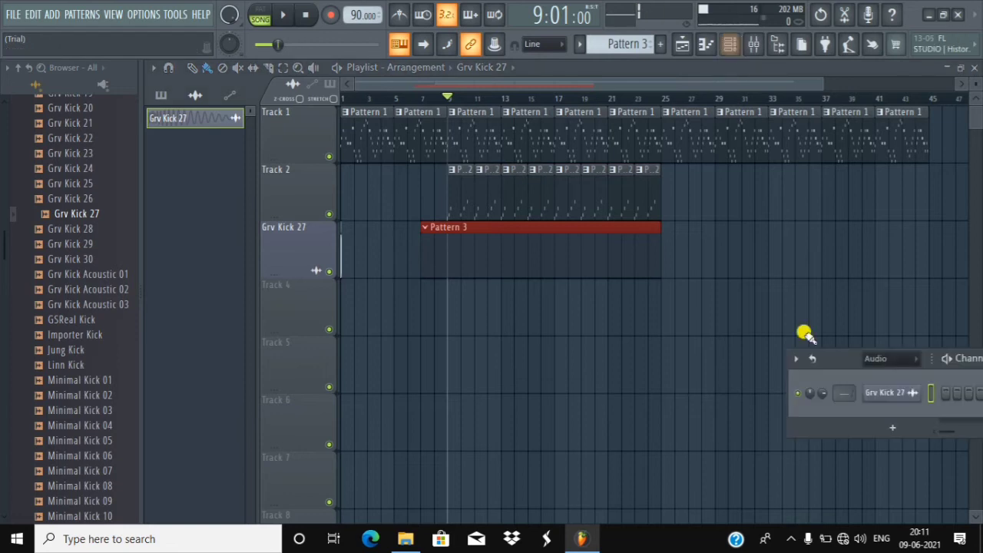
drag(832, 367, 376, 367)
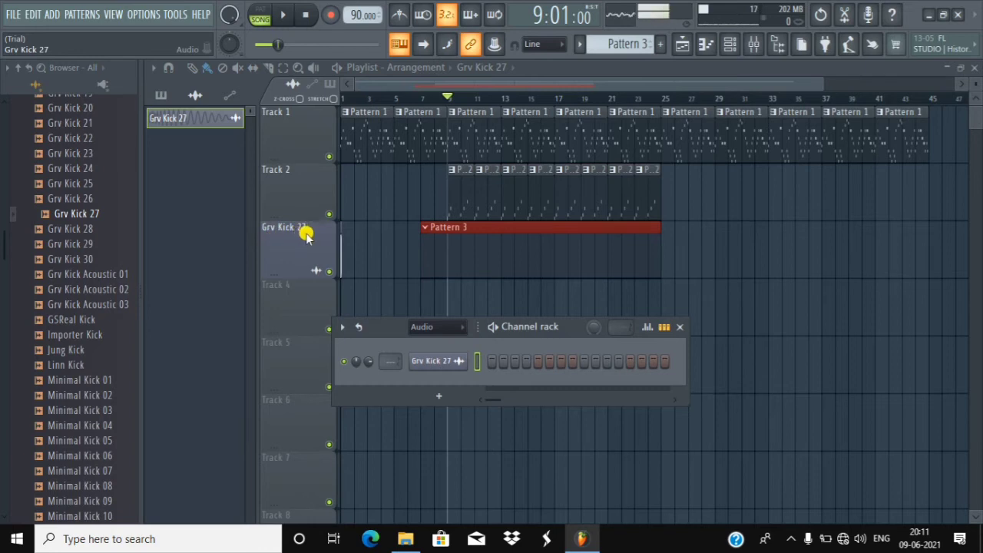
click(435, 361)
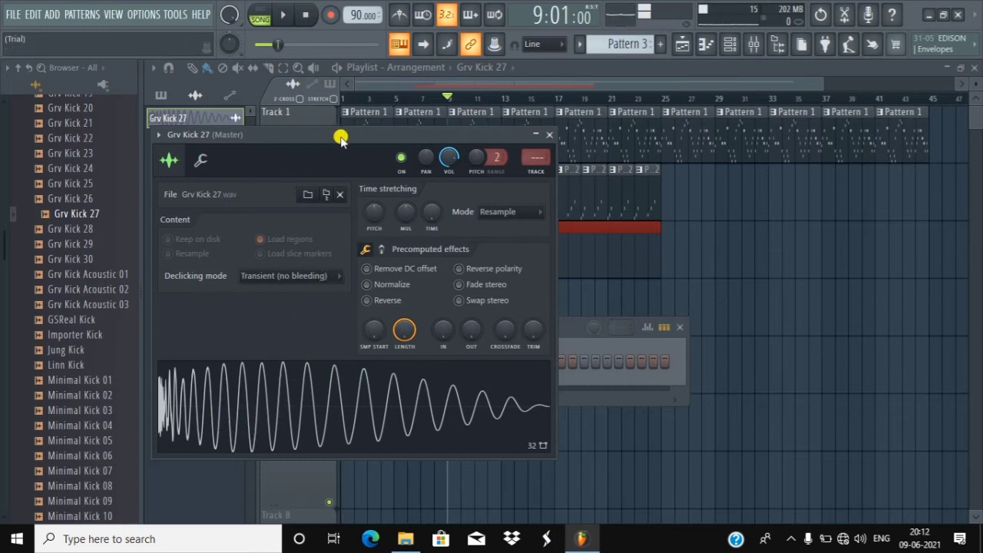
drag(341, 138, 749, 125)
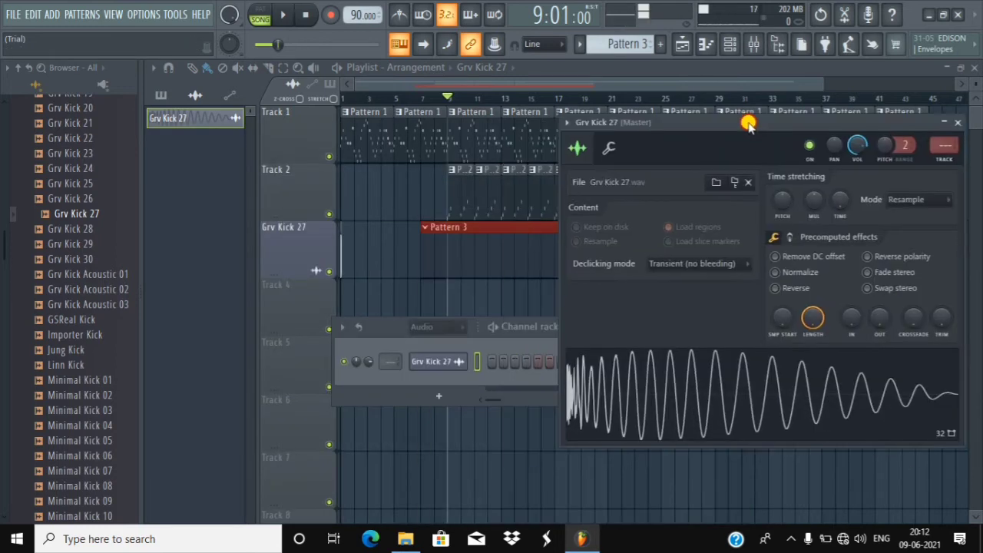
drag(673, 123, 106, 116)
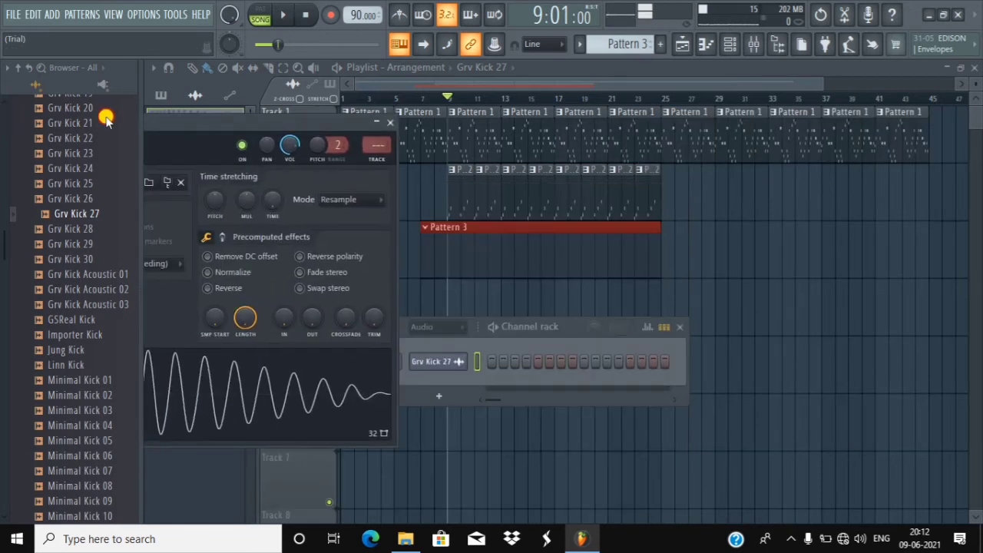
- Open the Piano roll for the Grv Kick 27 channel and start playing Pattern 3 in pattern mode
right_click(451, 367)
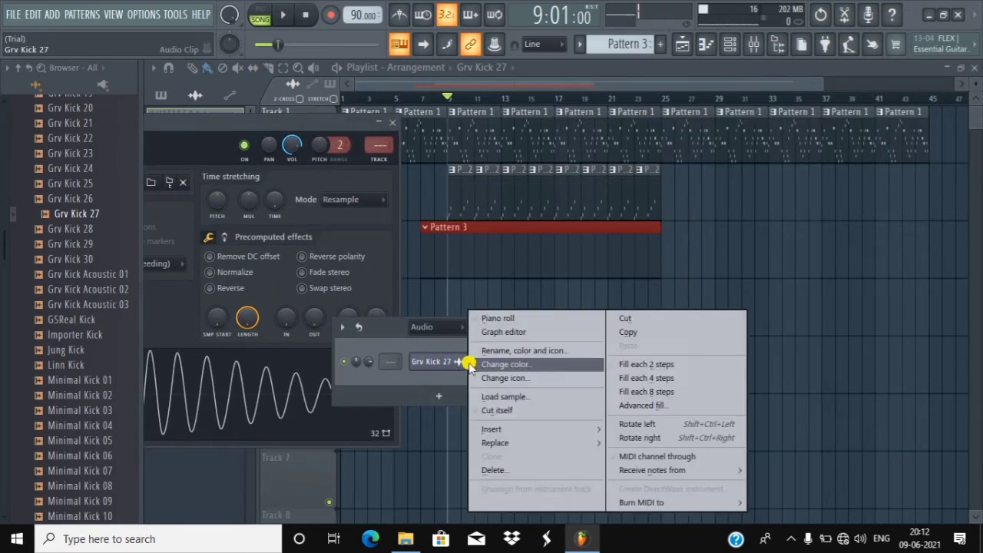
click(505, 318)
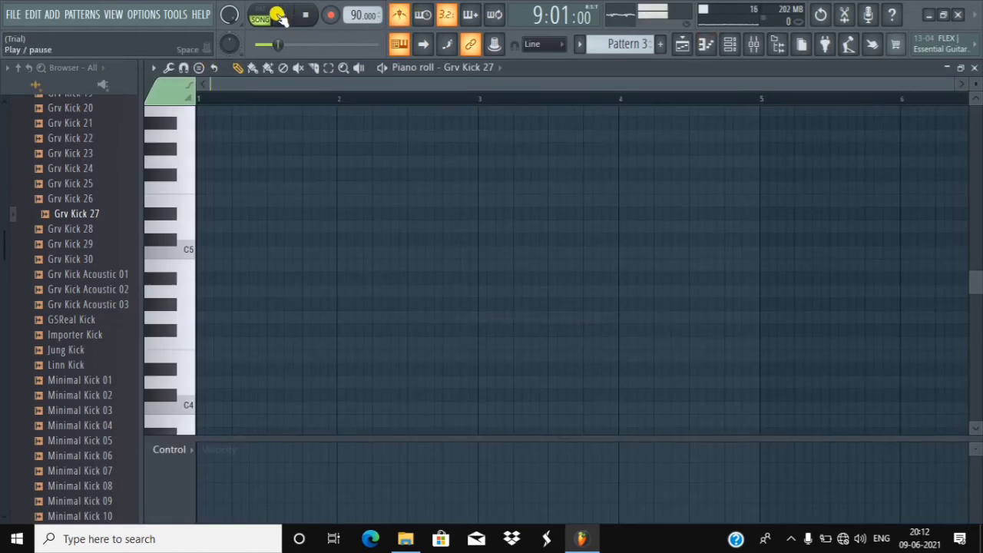
click(259, 14)
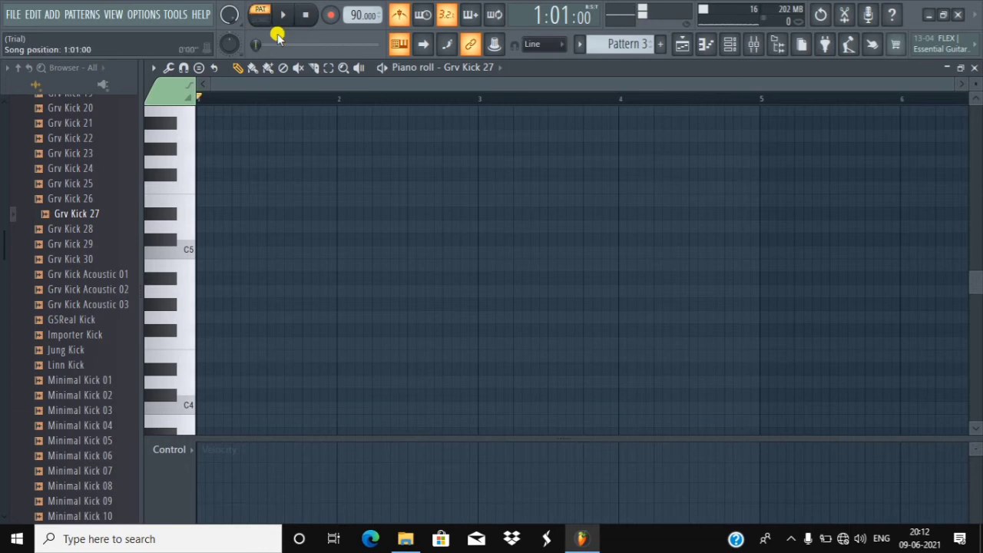
click(291, 16)
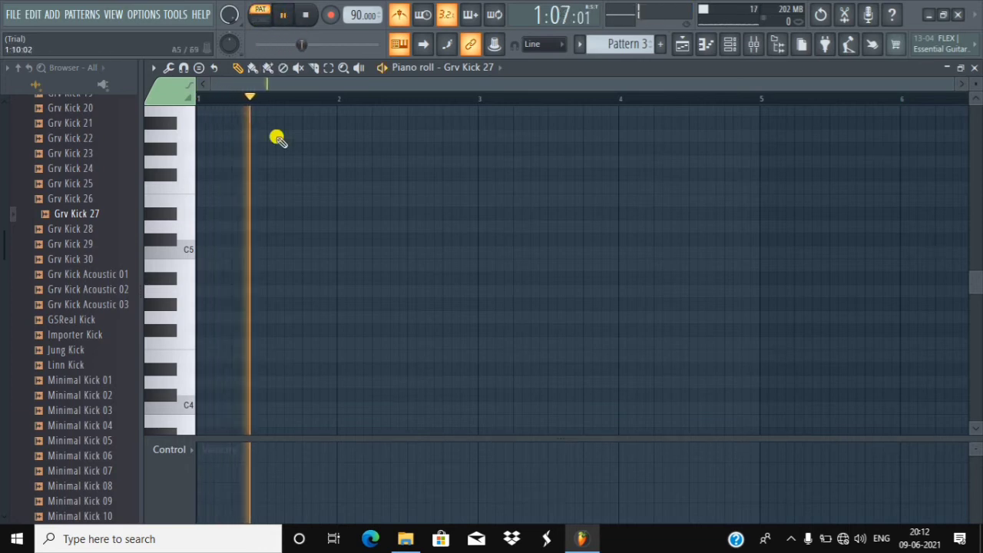
- Place C5 kick notes on all four beats of bar 1 and on the first beat of bar 2
scroll(263, 96, up, 2)
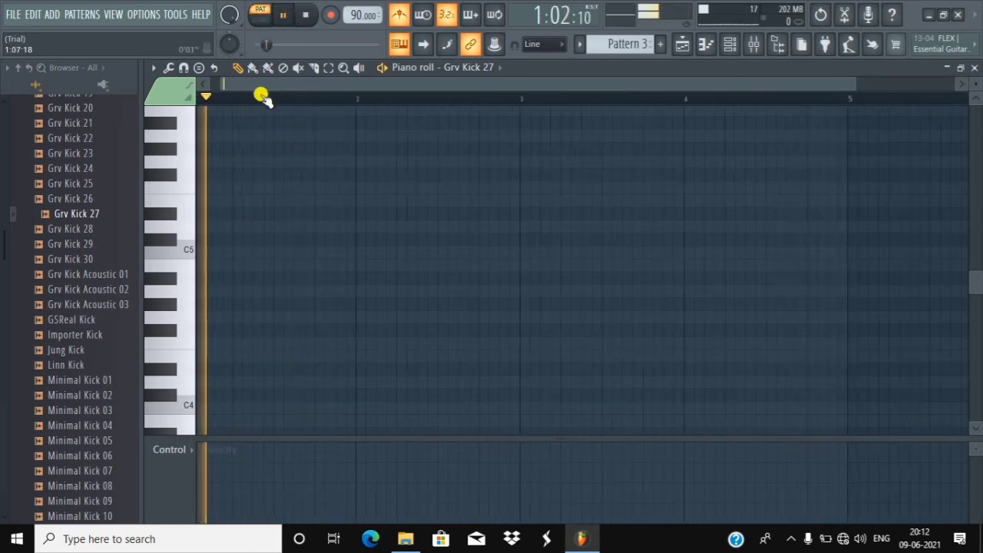
scroll(262, 97, up, 3)
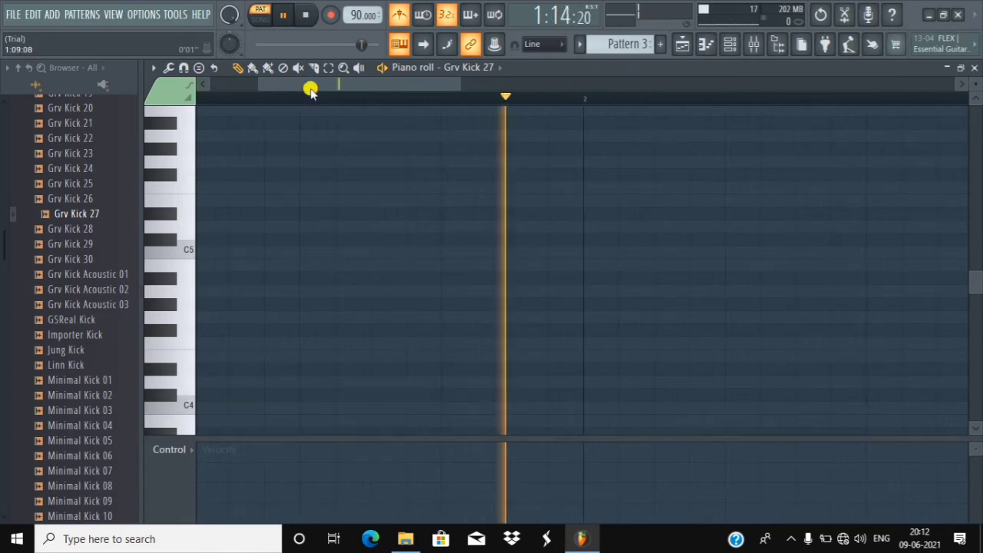
click(204, 252)
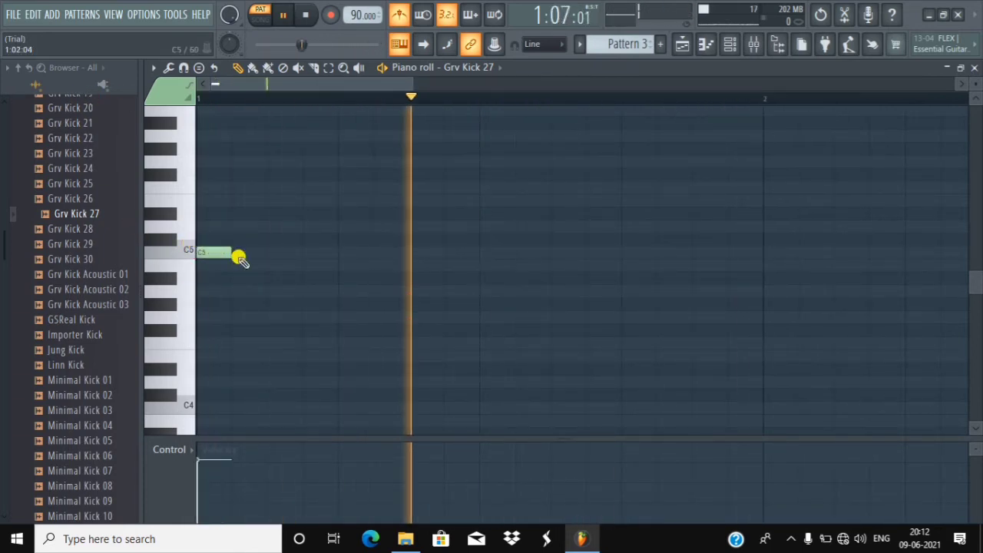
click(338, 253)
click(483, 253)
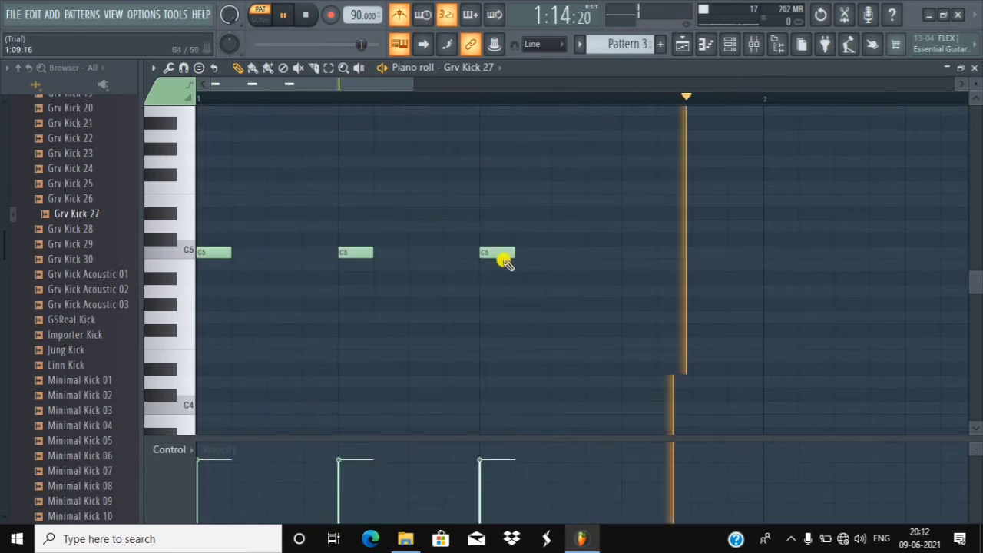
click(623, 252)
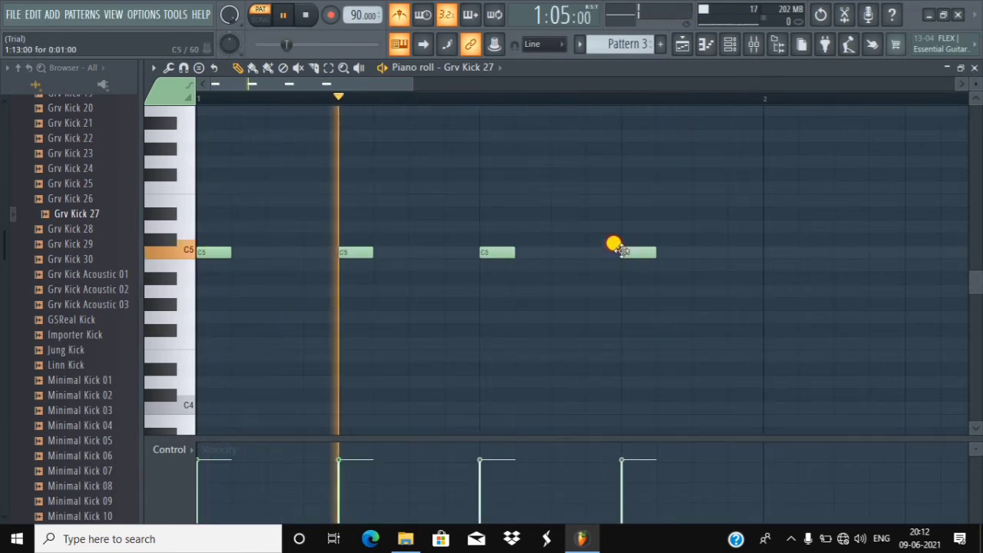
click(766, 253)
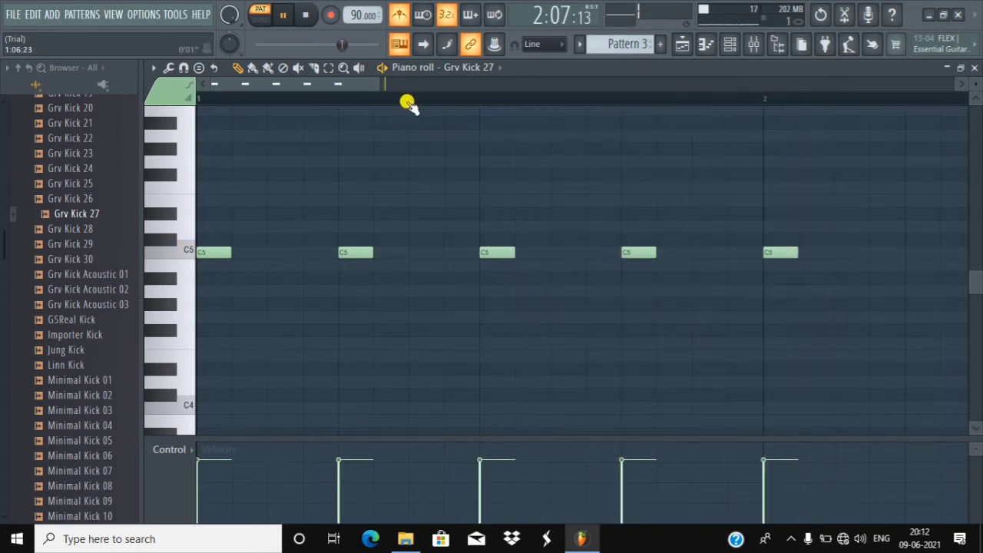
- Fill beats 2 to 4 of bar 2 with C5 kick notes, removing and re-adding the one on beat 4
scroll(409, 92, down, 2)
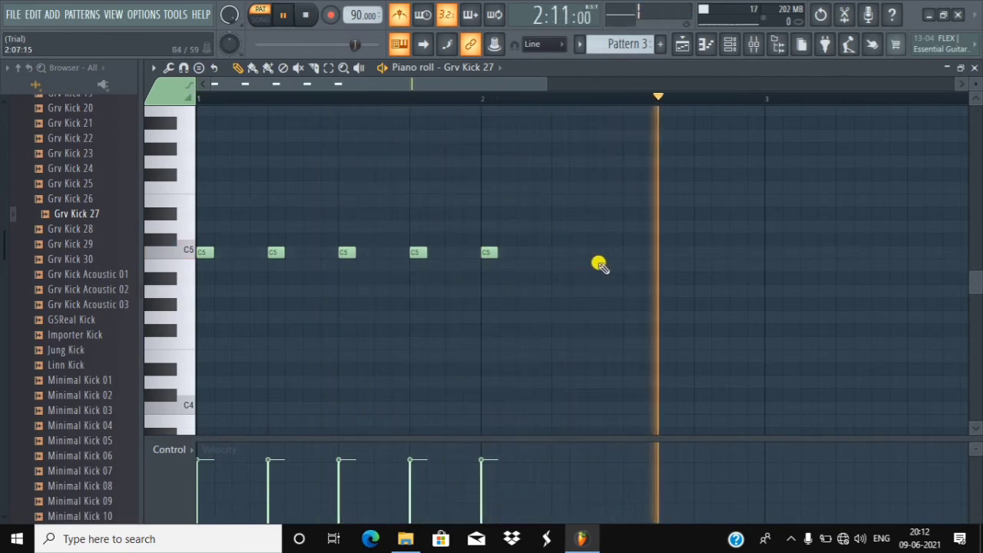
click(555, 253)
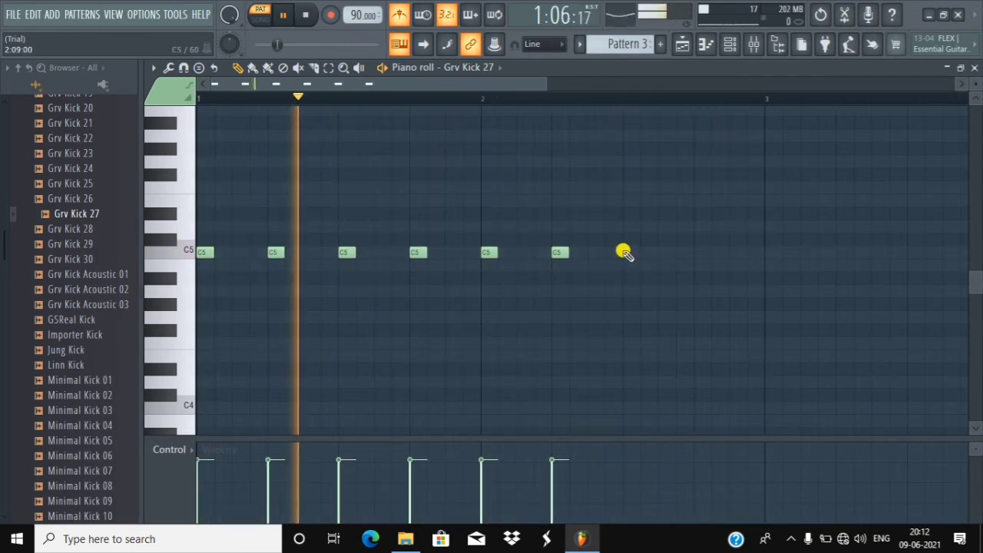
click(623, 252)
click(696, 254)
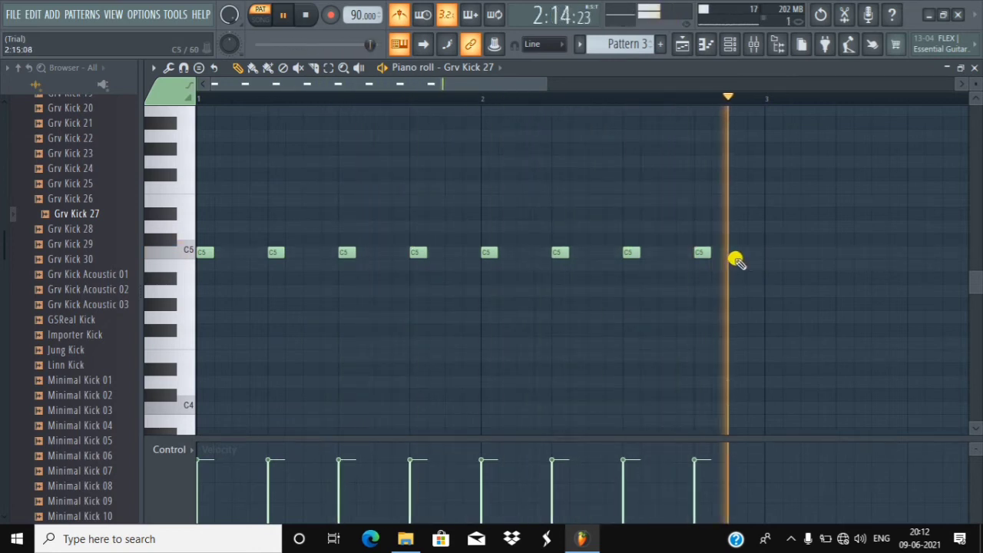
right_click(704, 252)
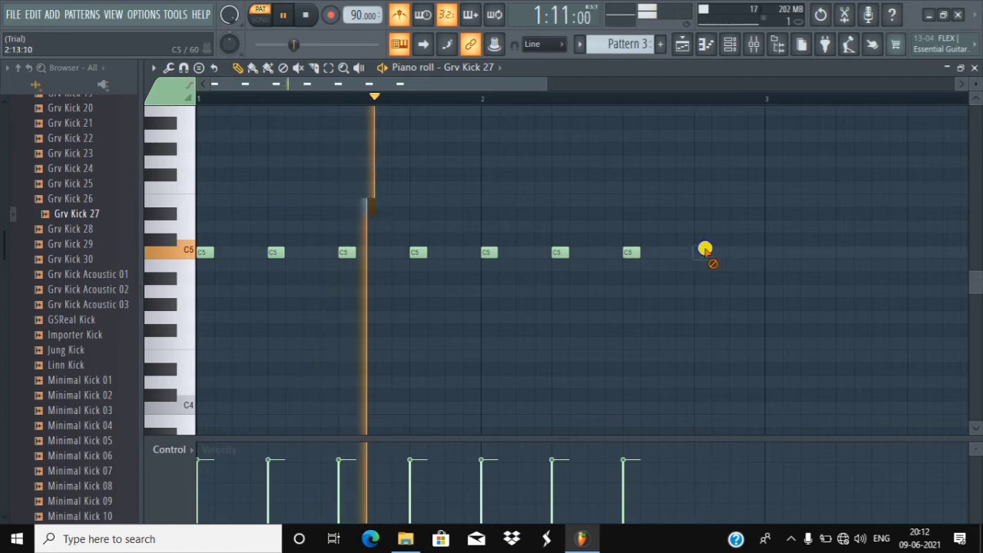
click(703, 254)
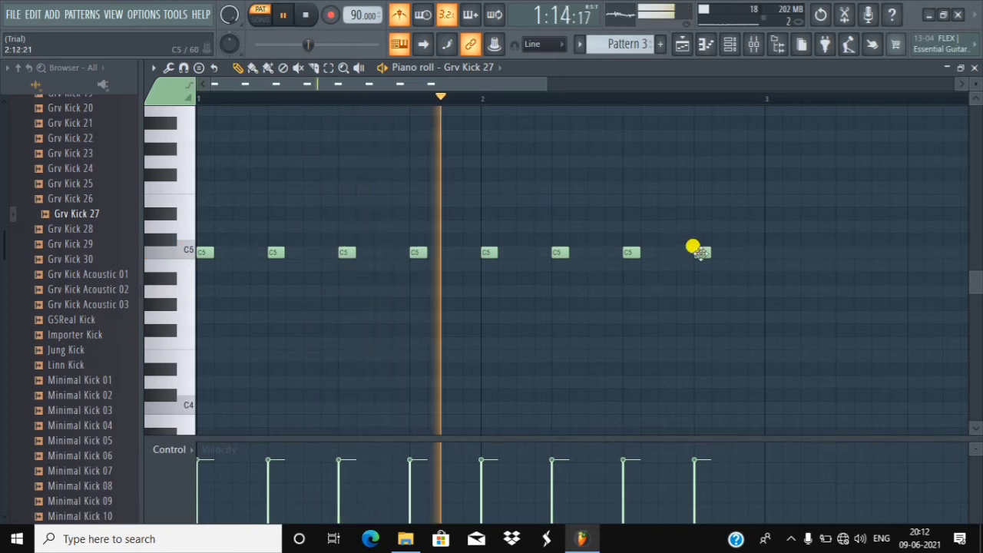
- Create a new empty pattern, Pattern 4, keeping its default name
click(666, 47)
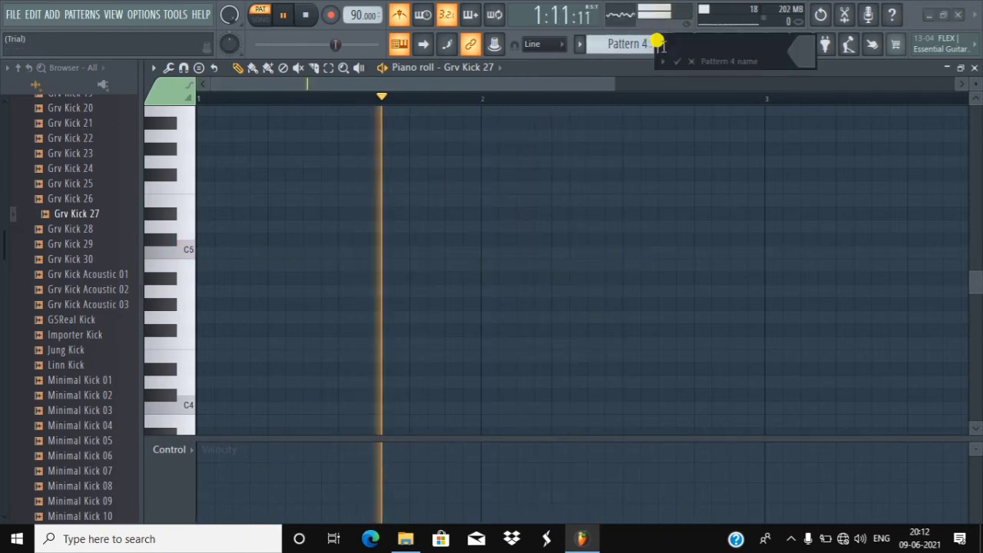
click(673, 61)
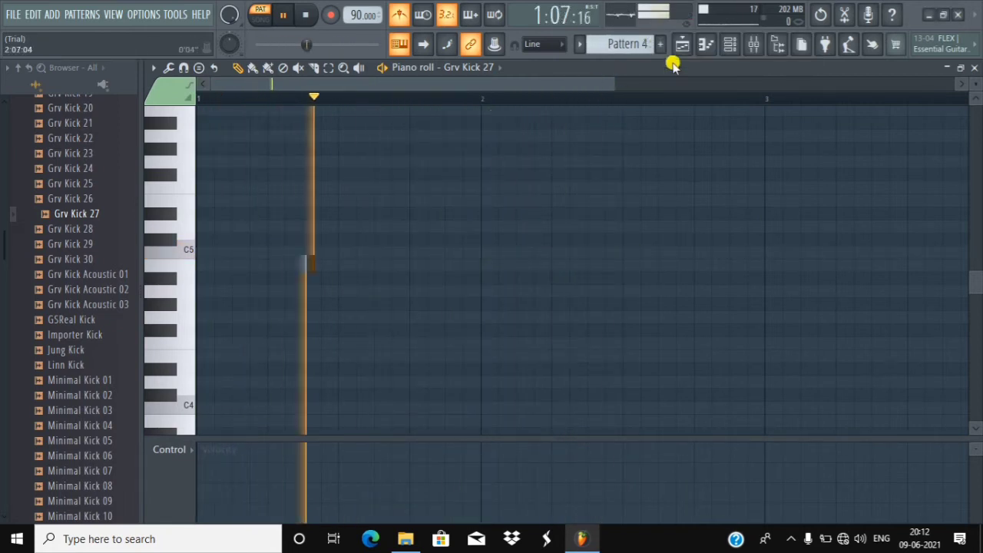
- Return to the Playlist and shorten the Pattern 3 clip on the Grv Kick 27 track to two bars starting at bar 9
click(682, 47)
click(434, 232)
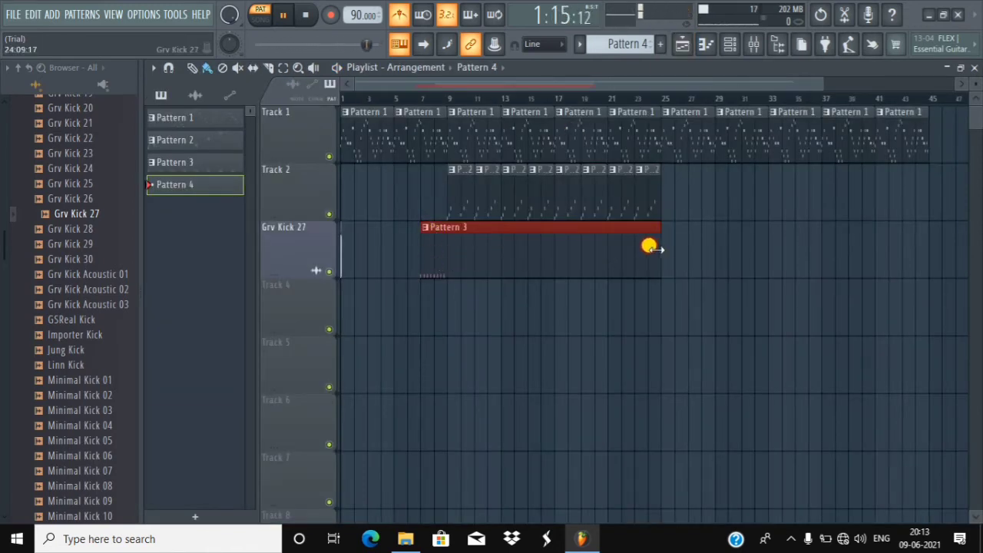
drag(650, 247, 447, 263)
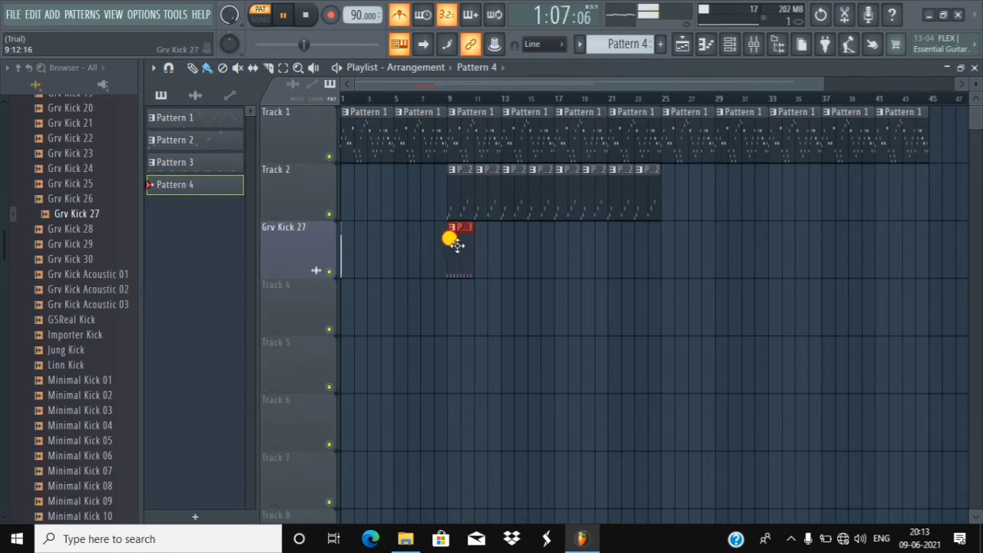
- Repeat the two-bar Pattern 3 clip back to back along the Grv Kick 27 track from bar 11 to bar 31
click(453, 240)
click(445, 102)
scroll(444, 100, up, 6)
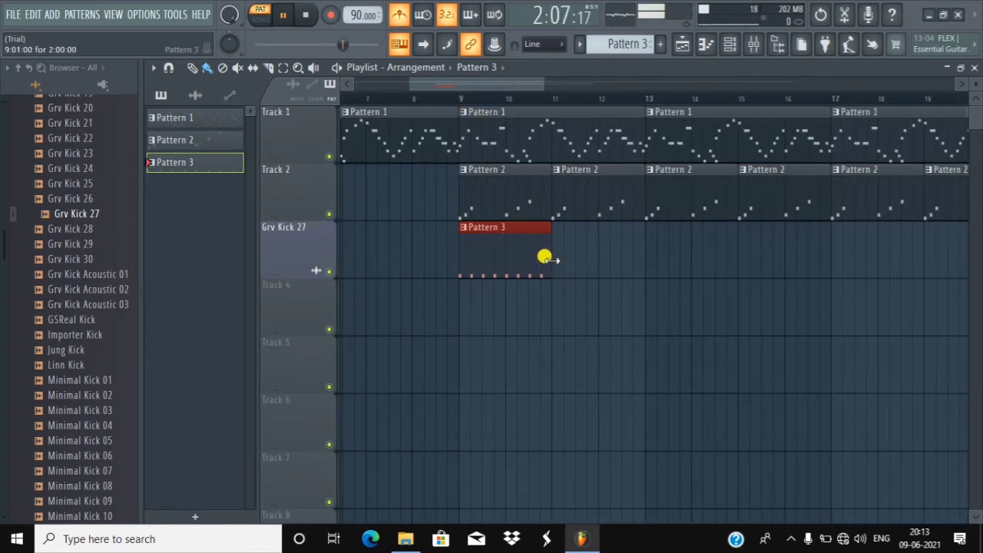
key(ctrl+b)
mouse_move(572, 256)
mouse_down()
mouse_move(911, 282)
mouse_move(979, 354)
mouse_up()
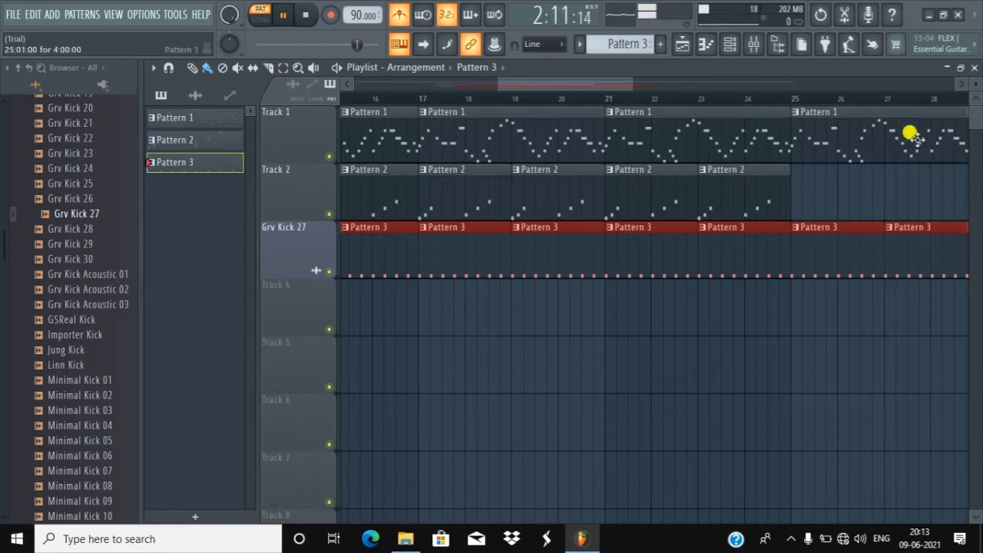
- Delete the two Pattern 3 clips between bars 21 and 25 on the Grv Kick 27 track
right_click(718, 252)
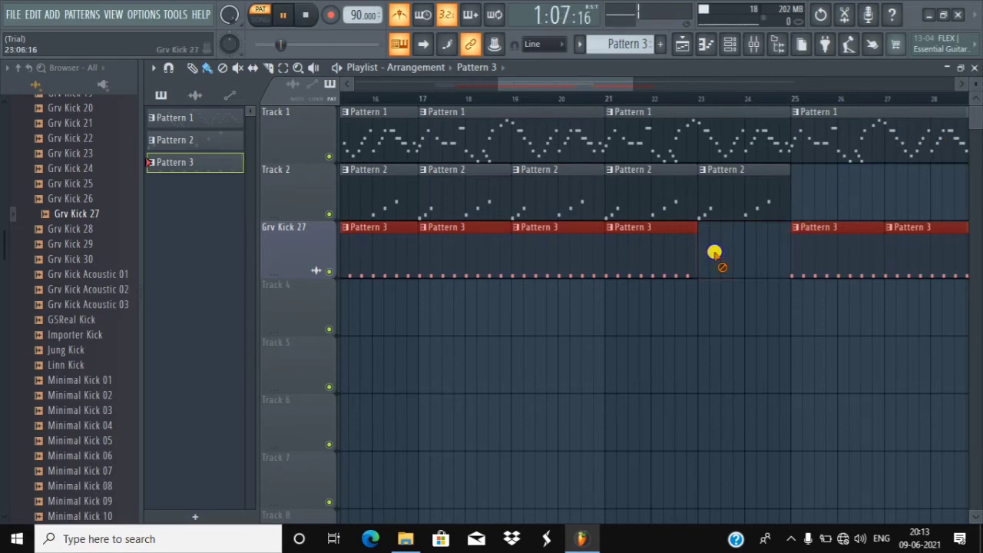
right_click(646, 254)
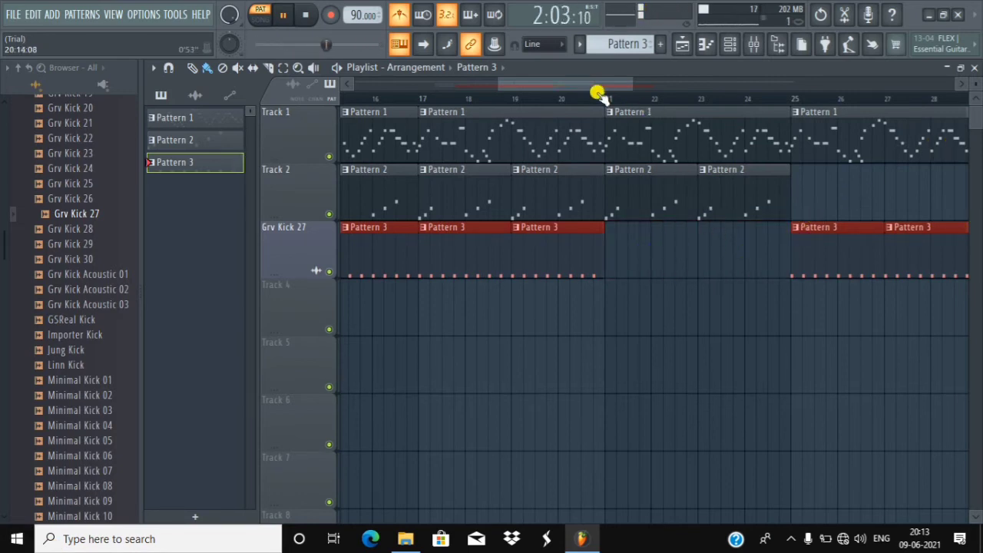
scroll(597, 92, down, 3)
scroll(597, 92, down, 3)
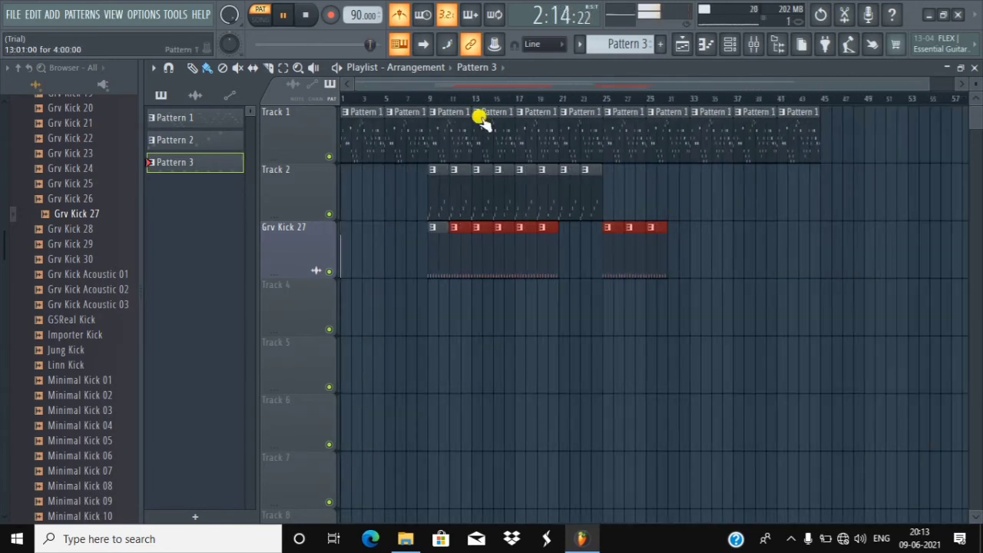
- Play the arrangement in song mode from bar 7 to hear the kick with both melodies, and pause it around bar 19
click(260, 23)
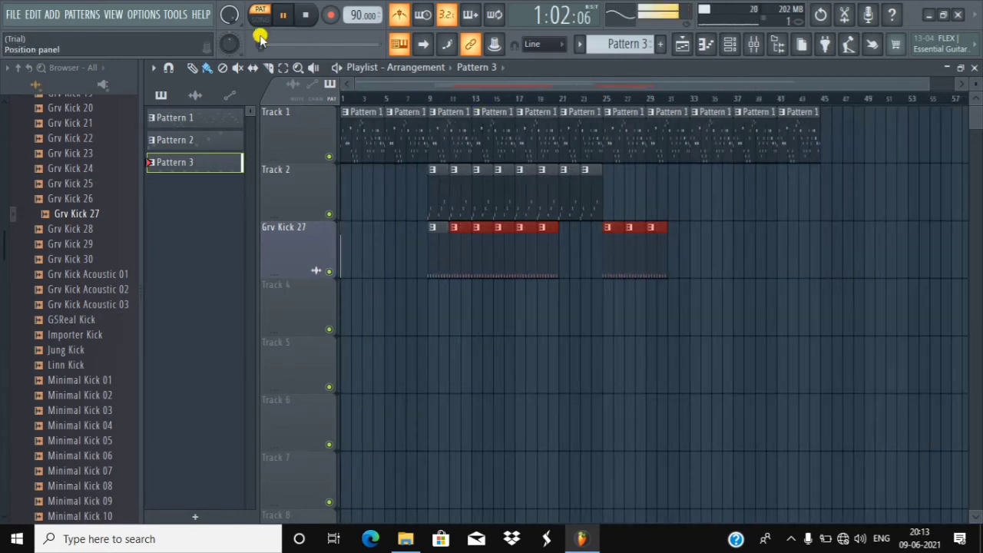
click(407, 98)
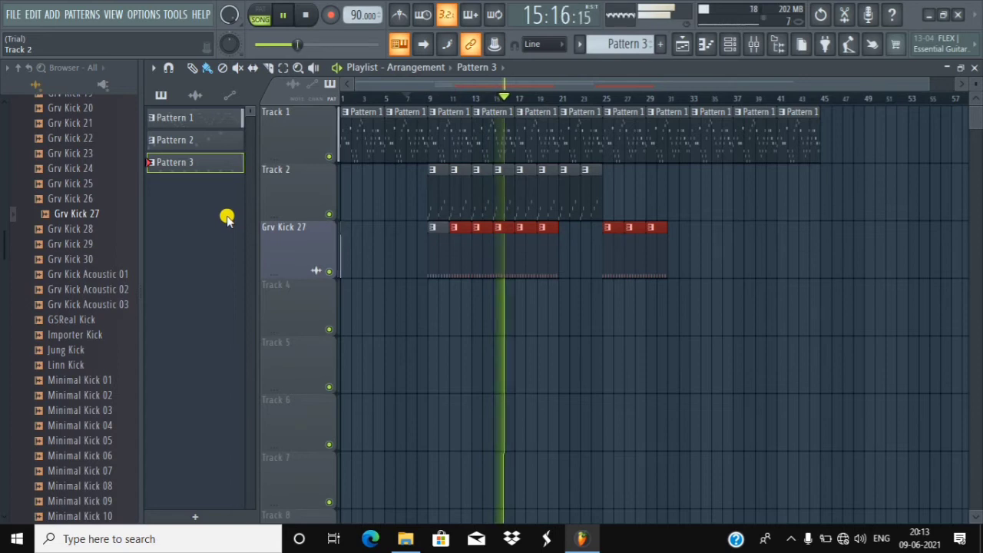
scroll(407, 103, up, 6)
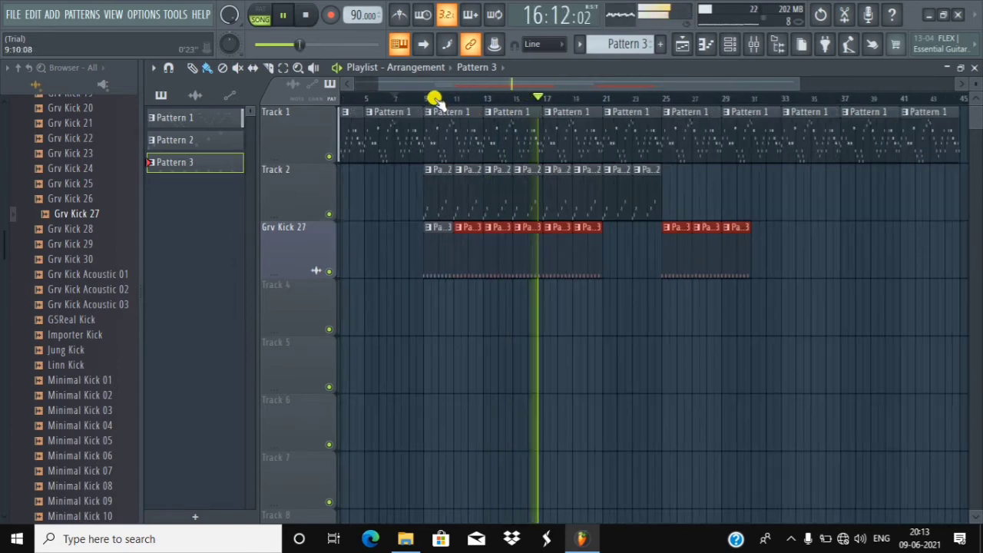
scroll(435, 102, up, 2)
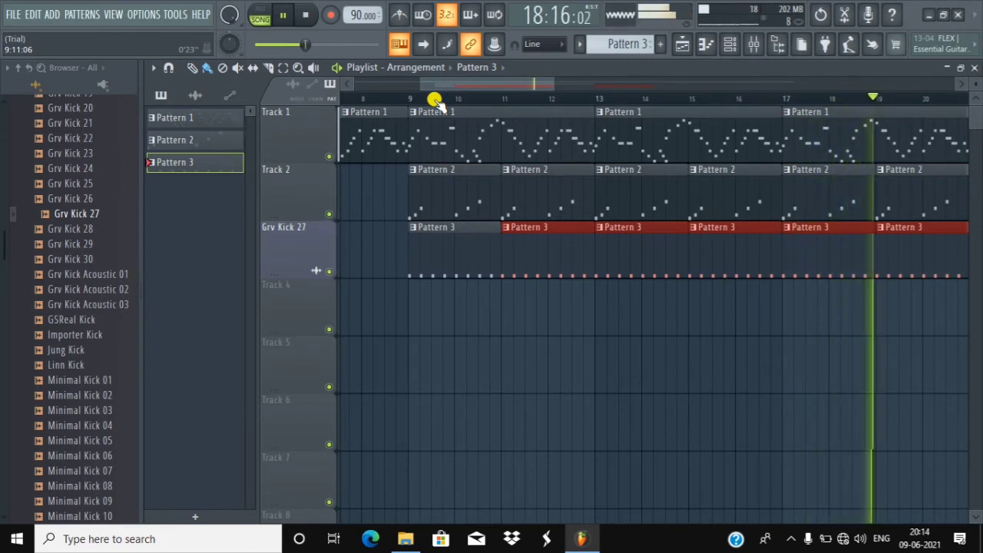
click(282, 15)
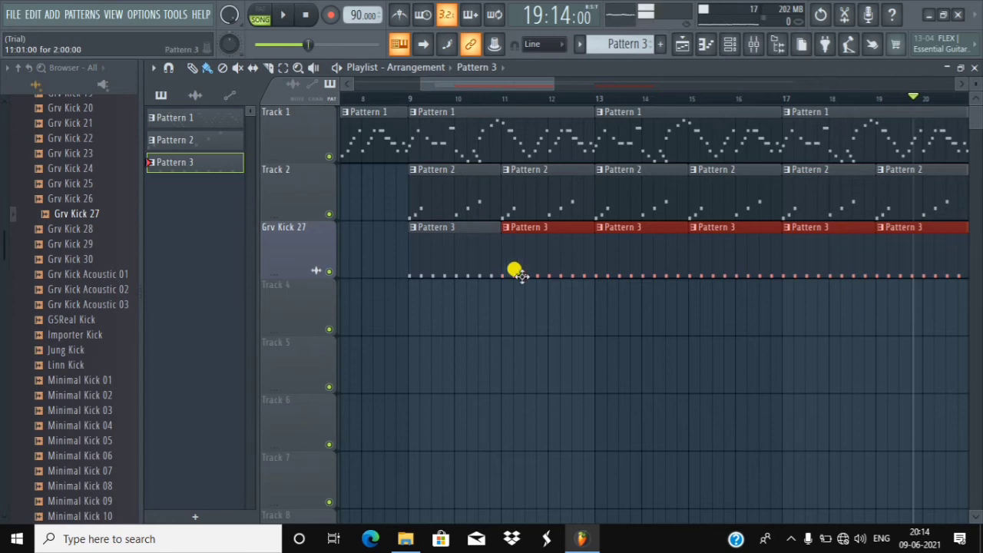
- Add a new empty pattern and accept its default name, Pattern 4
click(660, 45)
click(677, 61)
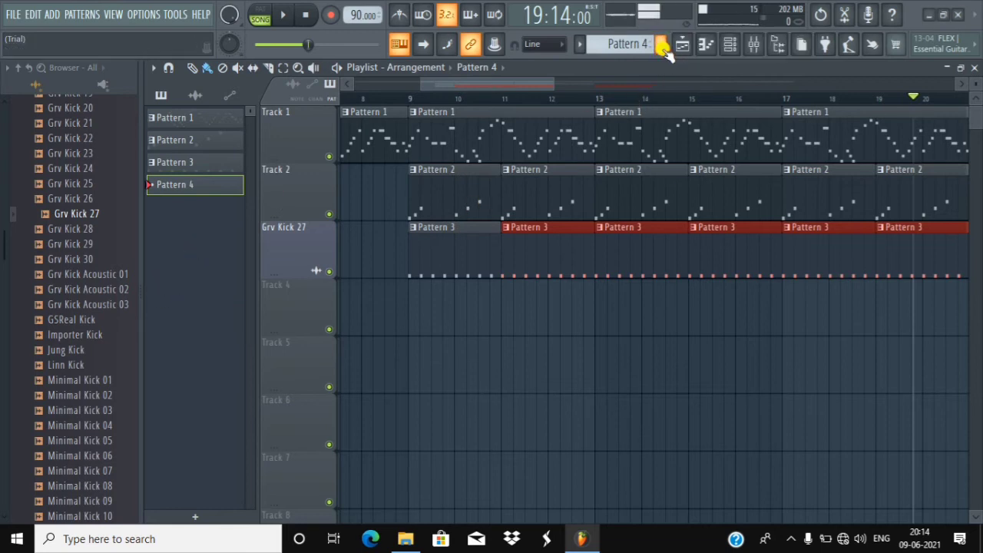
click(662, 46)
click(679, 62)
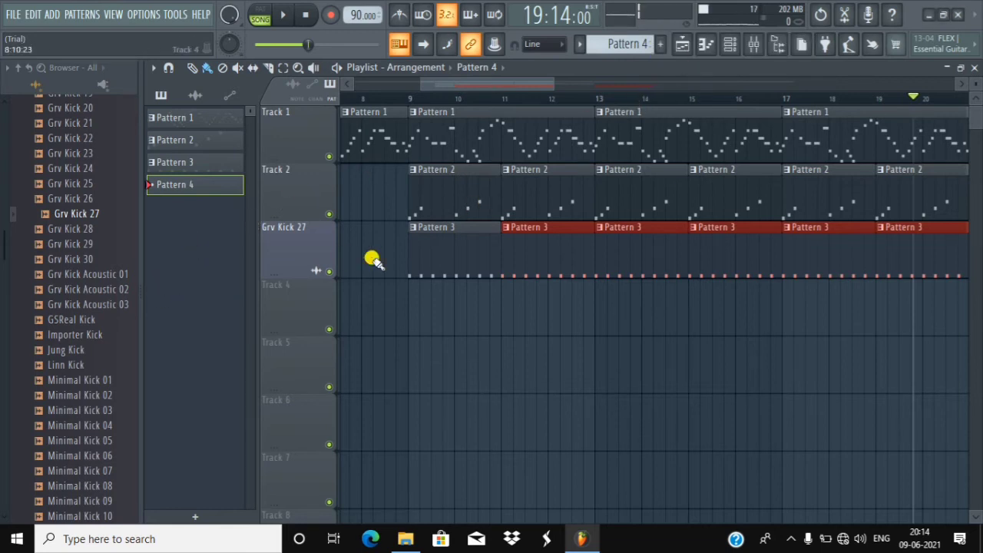
- Show the Channel rack, switch playback to pattern mode and set the channel filter to All
click(734, 51)
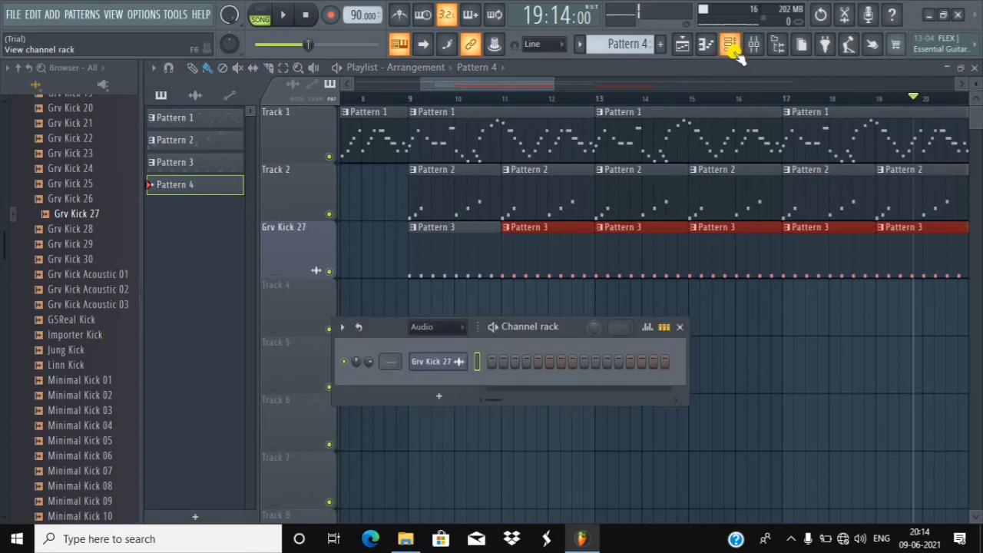
click(259, 13)
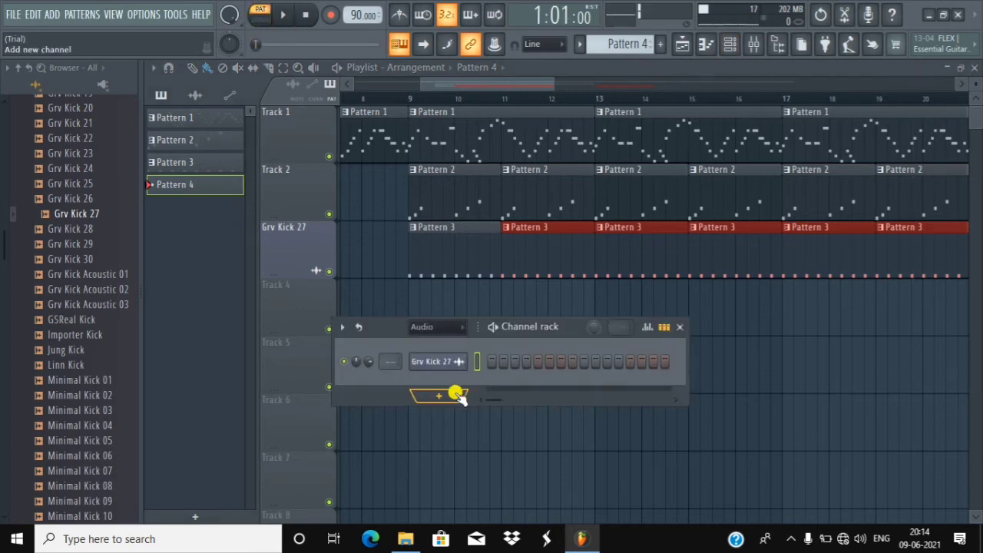
click(457, 326)
click(442, 342)
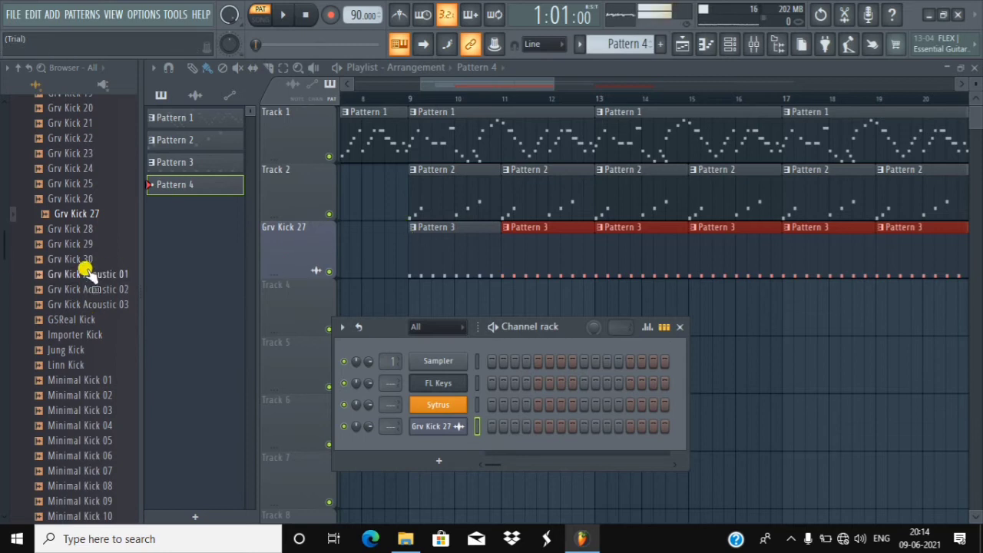
- Open the Snares folder of the Drums pack in the browser
scroll(87, 272, down, 15)
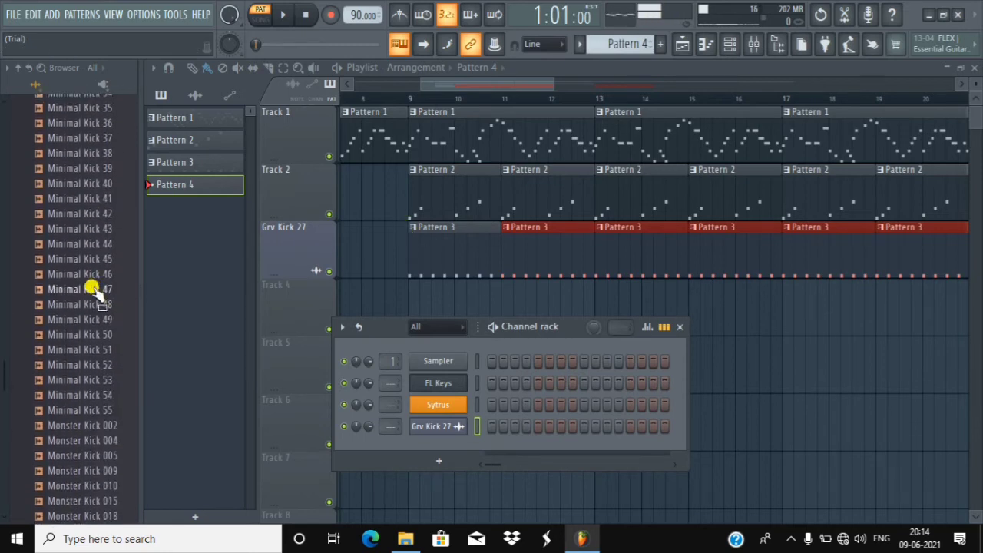
scroll(92, 287, down, 12)
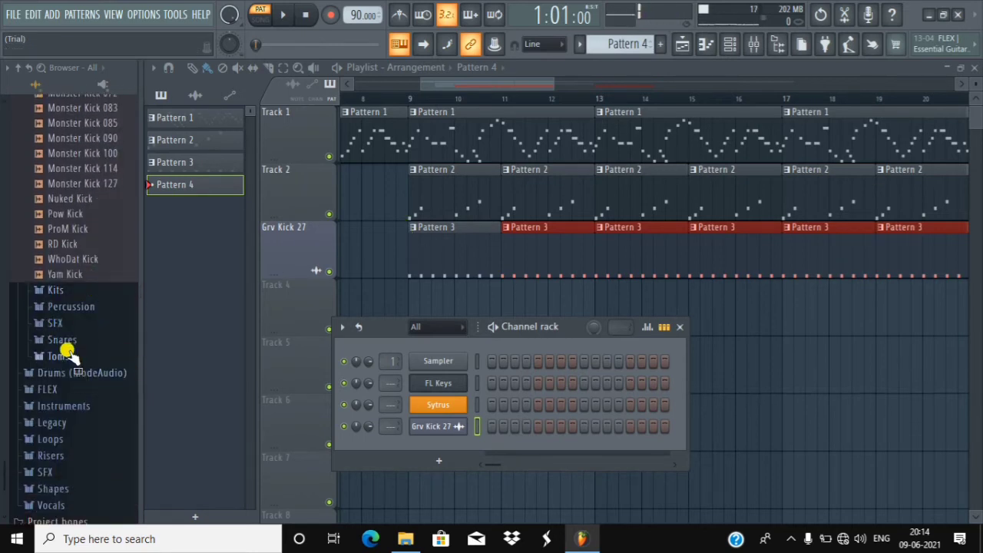
click(68, 340)
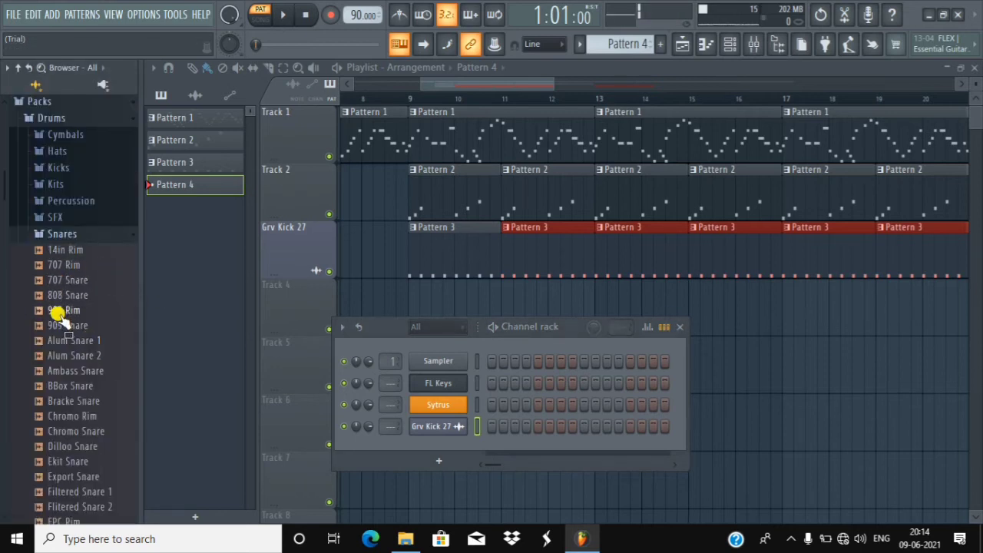
- Audition the 808 Snare sample and compare it with the neighbouring 909 Rim and 707 Snare samples
click(74, 297)
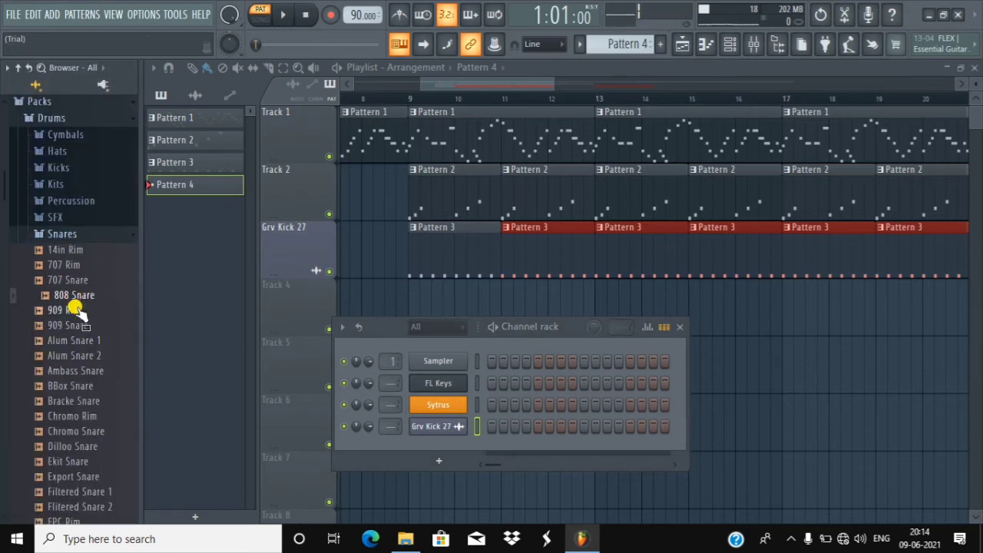
click(74, 310)
click(74, 296)
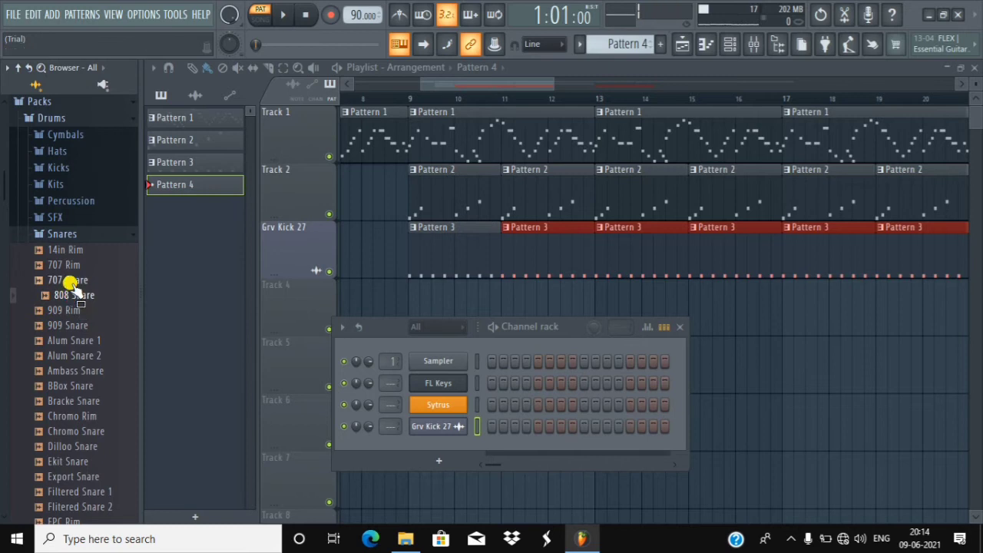
click(72, 281)
click(74, 296)
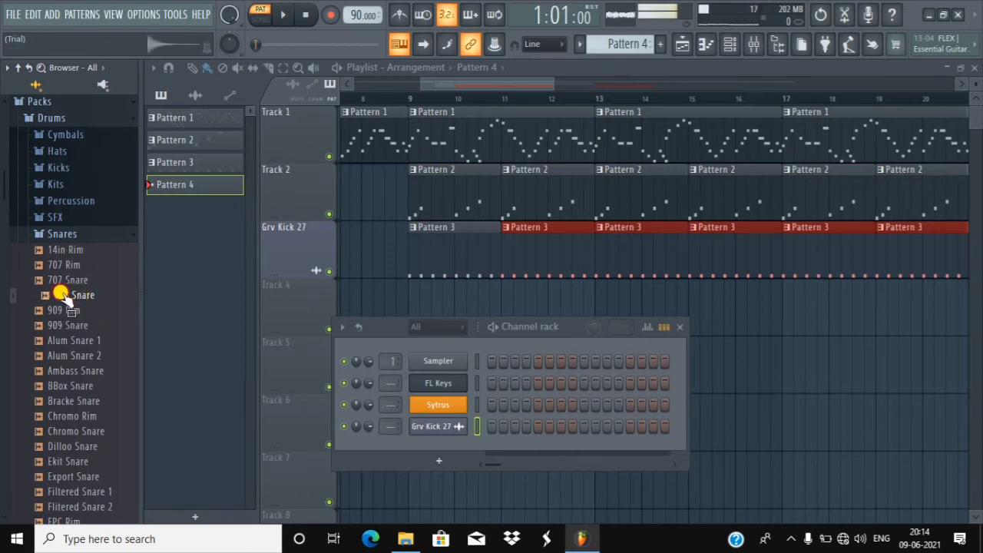
- Add the 808 Snare sample as a new channel below Grv Kick 27 and open its Piano roll
drag(61, 297, 104, 291)
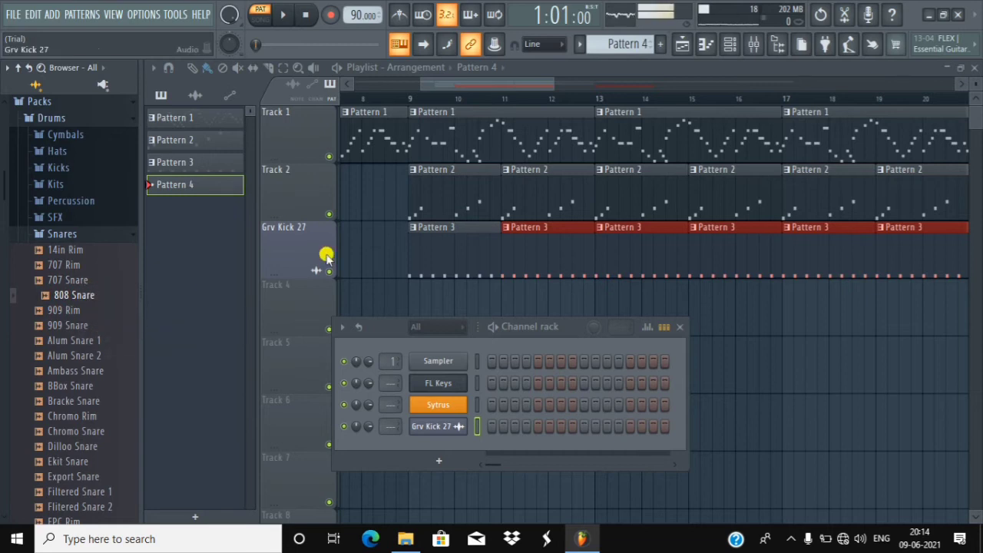
drag(73, 298, 439, 441)
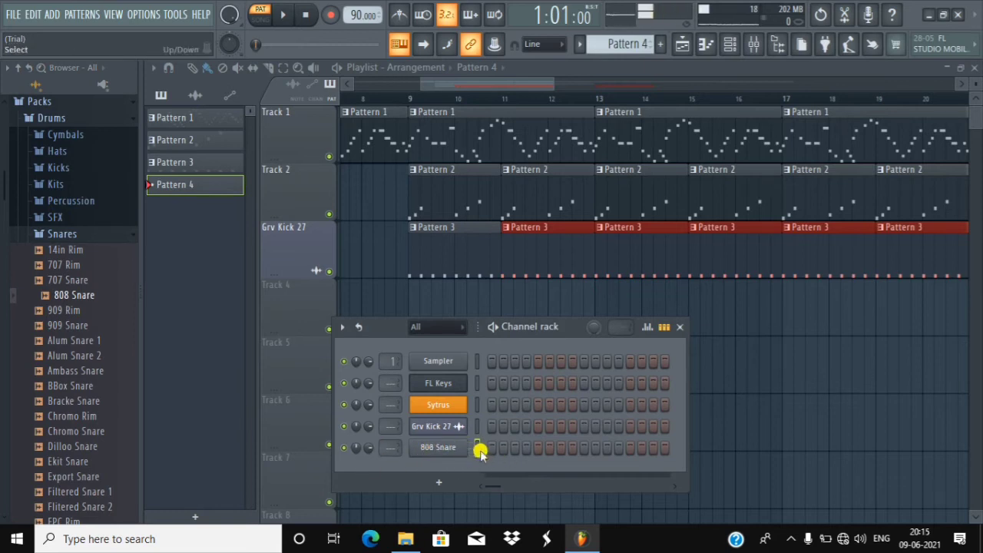
right_click(455, 447)
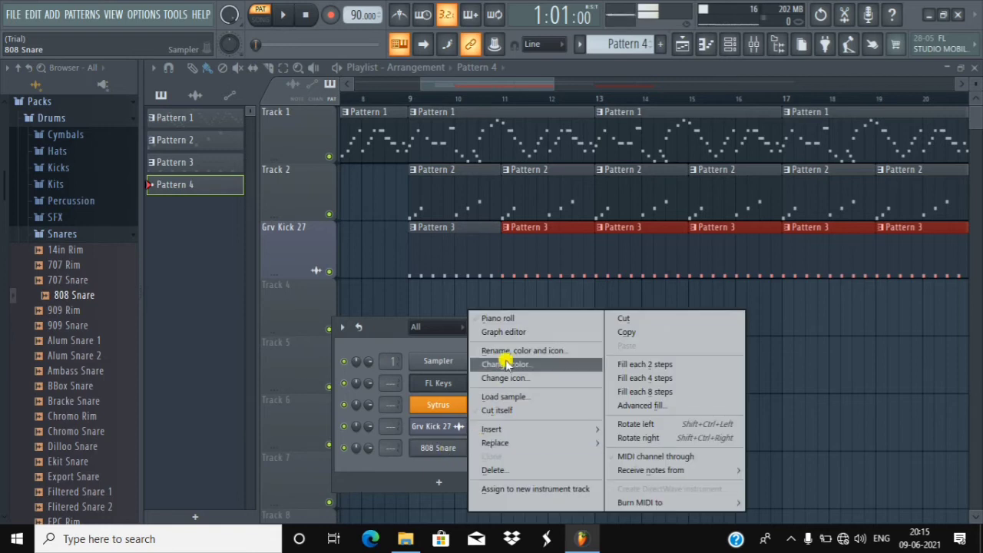
click(504, 319)
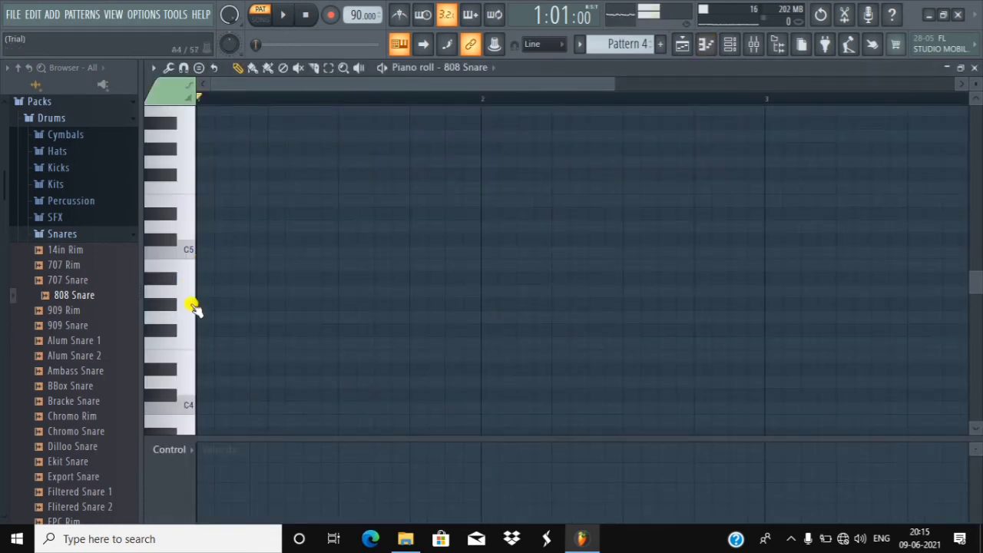
- Place the 808 Snare notes A#4, C5 and C#5 followed by three more A#4 notes, spaced across bar 1
click(201, 279)
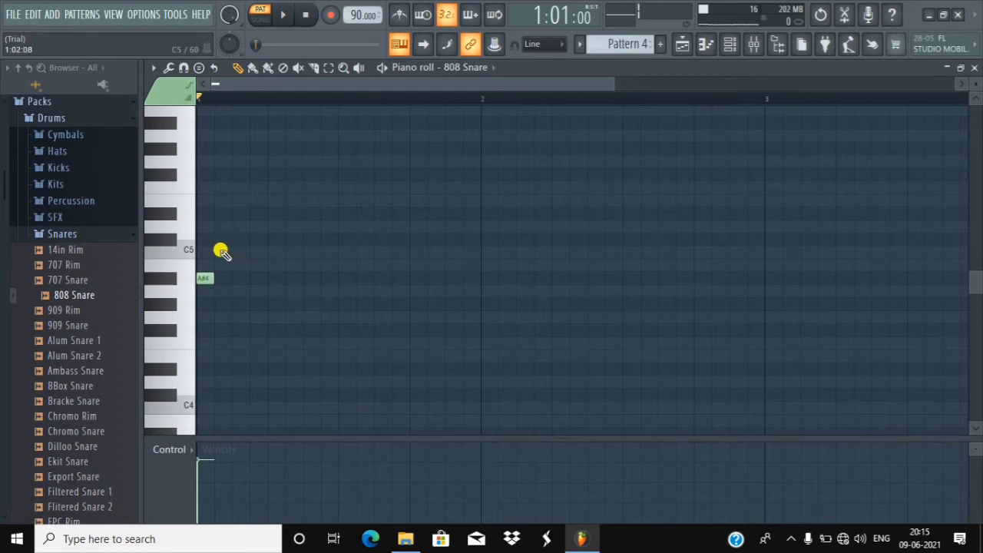
click(229, 254)
click(269, 239)
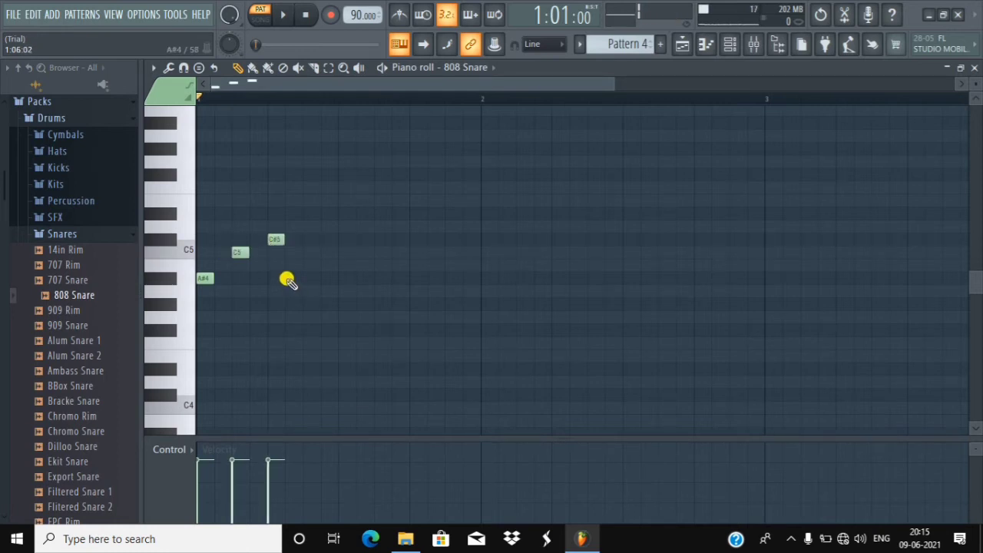
click(288, 279)
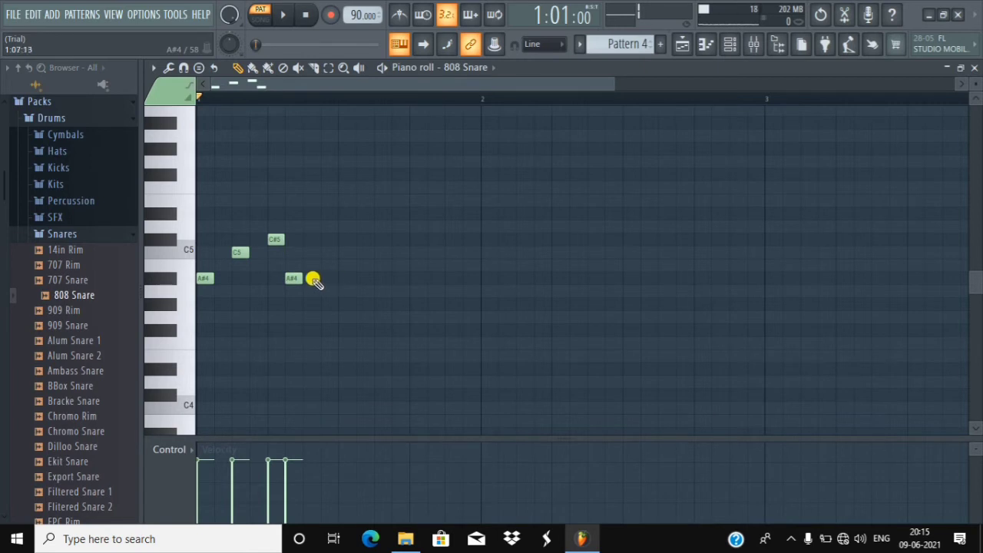
drag(290, 277, 315, 279)
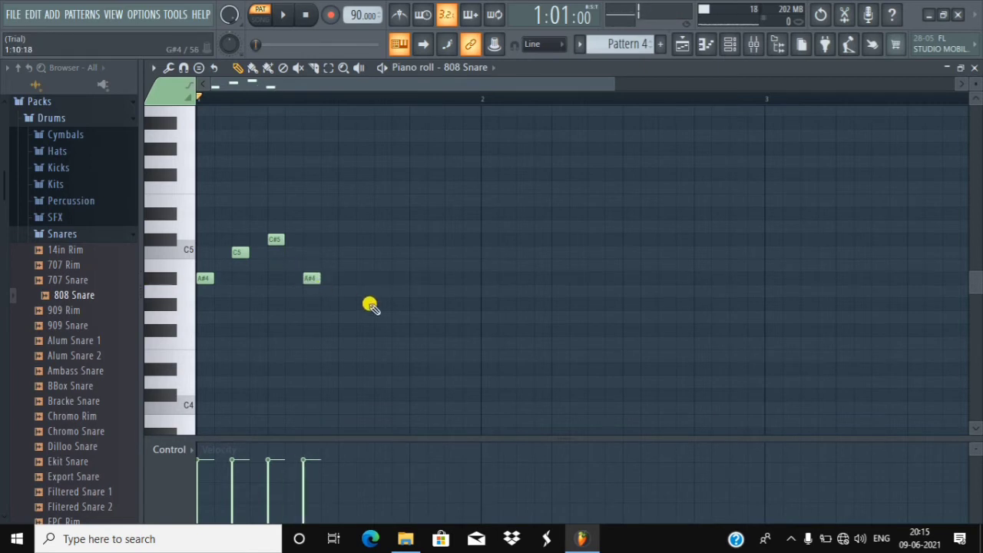
click(339, 278)
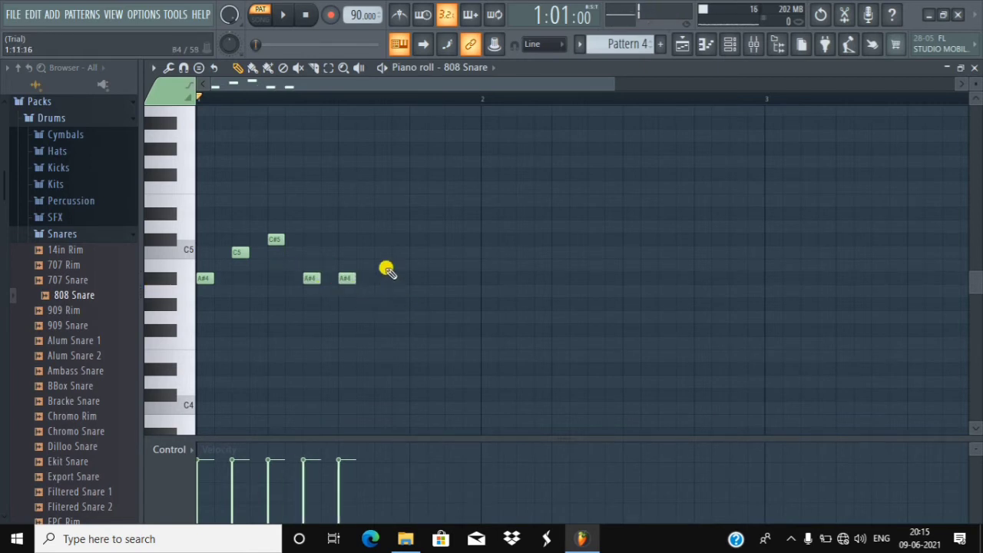
click(412, 279)
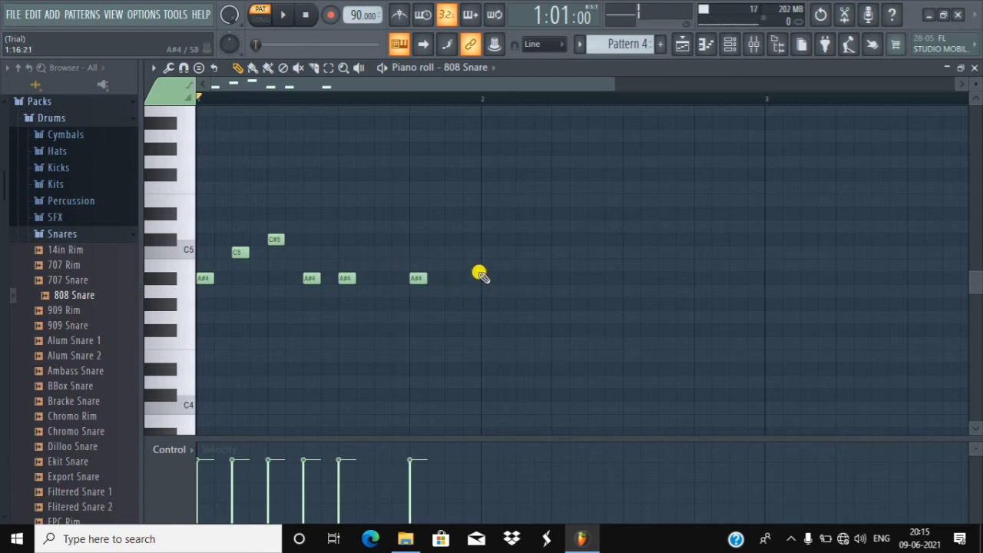
- Add an A#4 at the start of bar 2, plus C#5 and E5 after the A#4 in the middle of bar 1
click(482, 278)
click(359, 240)
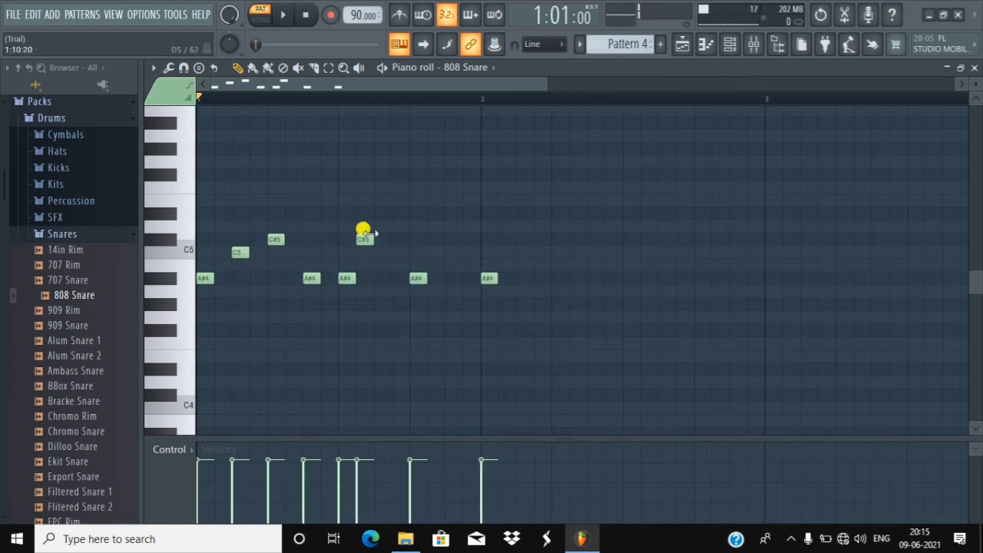
click(375, 200)
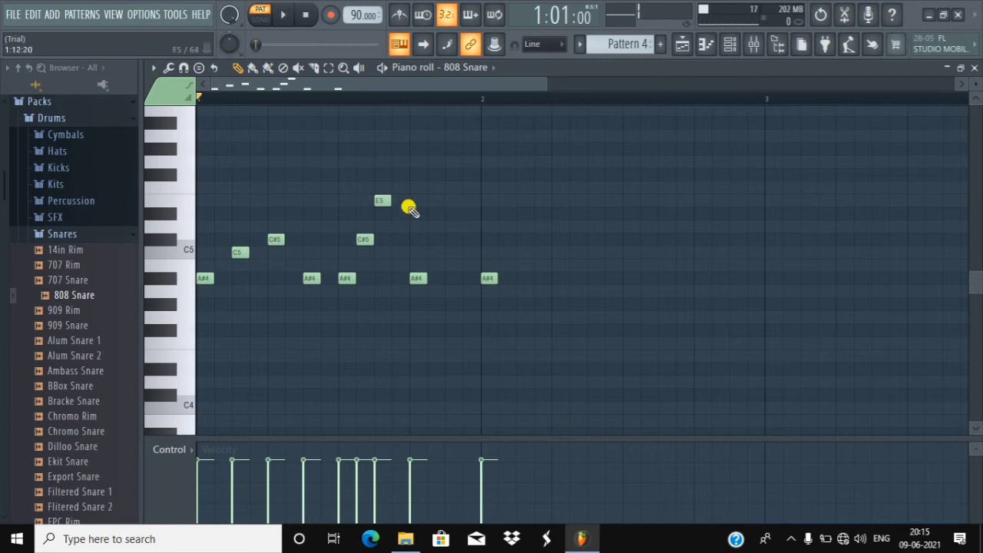
click(376, 202)
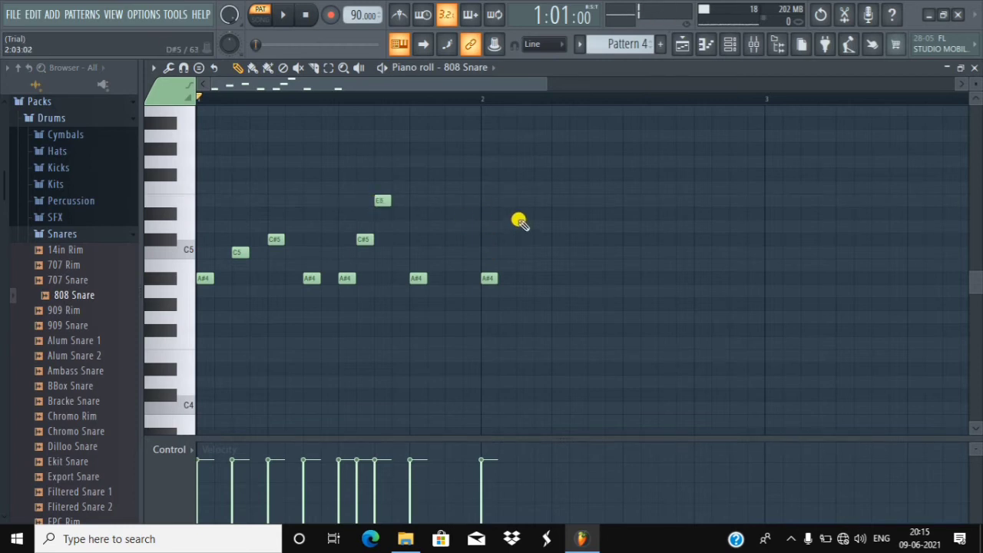
- Clear the snare notes from bar 2 and place an A#4 near the end of bar 1
click(504, 213)
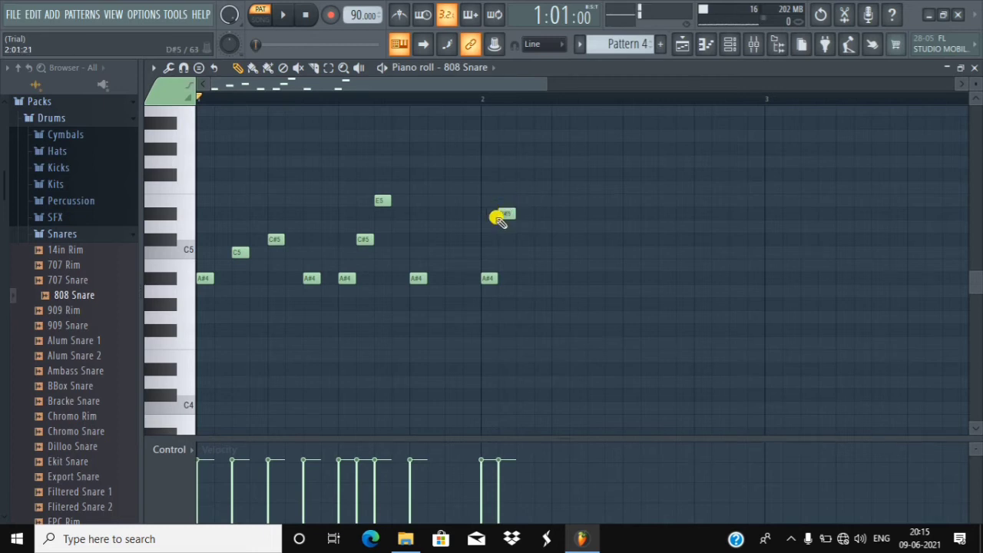
right_click(510, 212)
right_click(484, 279)
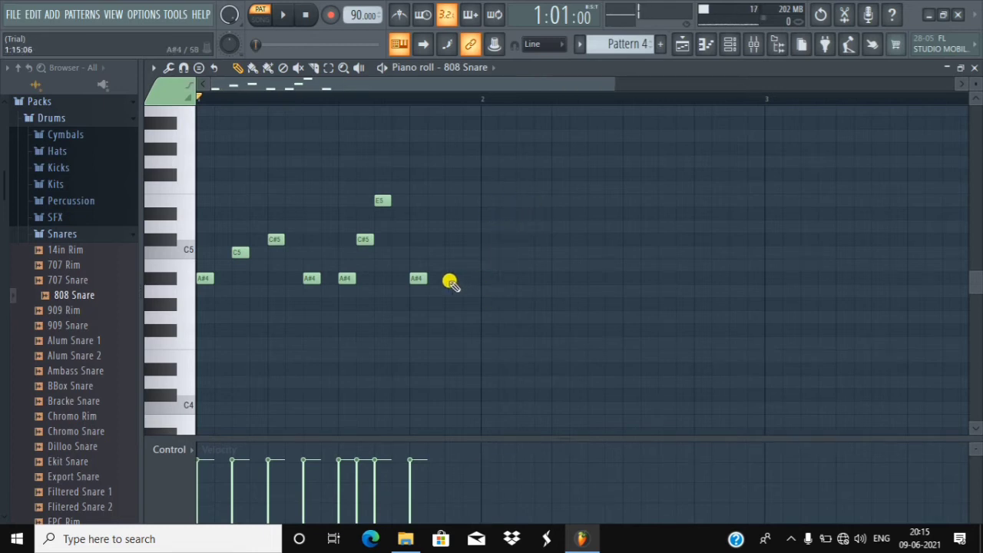
click(451, 280)
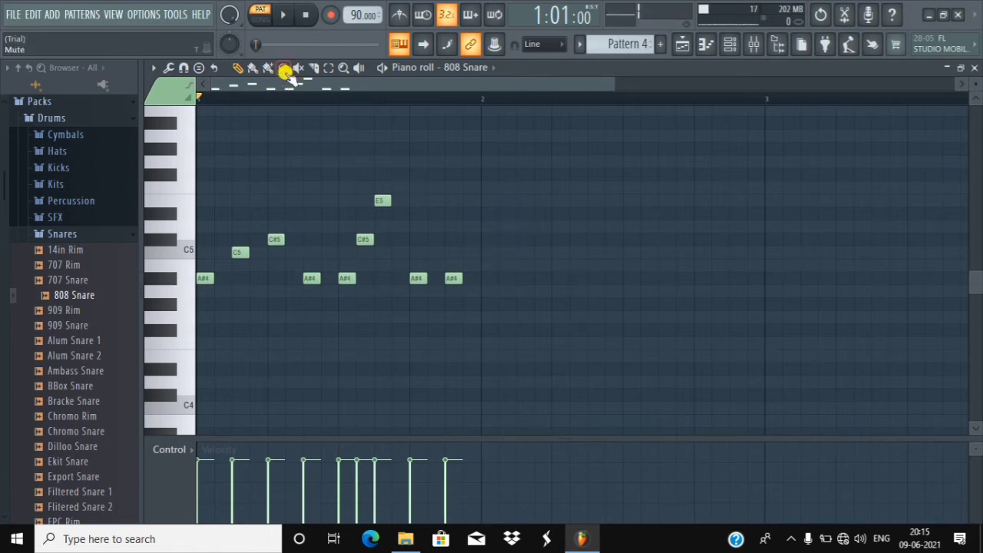
- Play the snare pattern and add a C#5 right after the E5 note
click(282, 15)
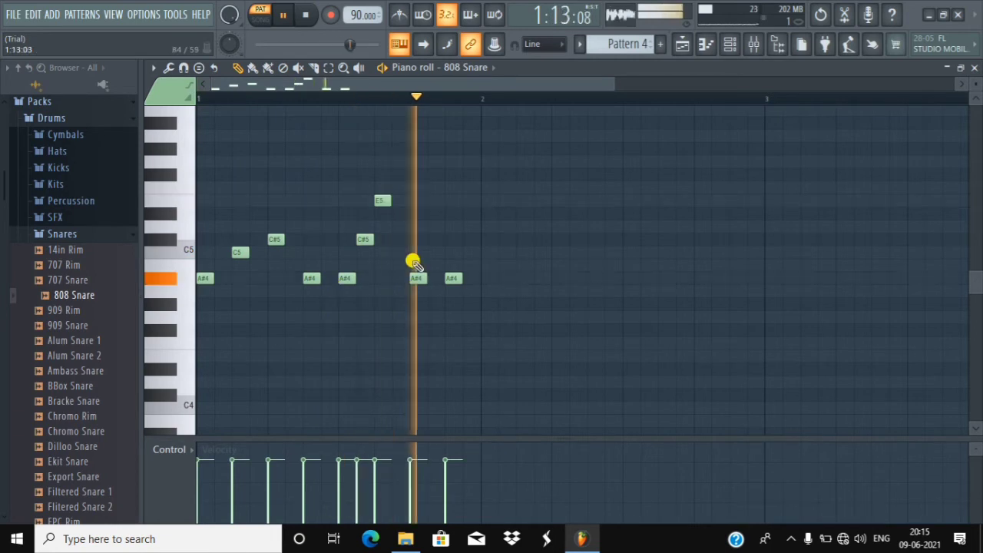
click(394, 239)
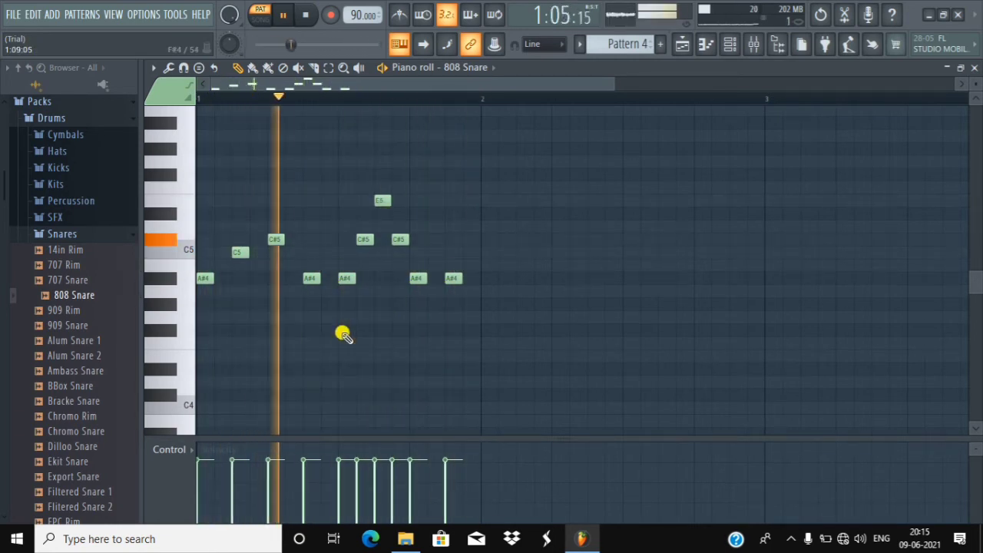
click(304, 16)
- Place Pattern 4 on Track 4 of the playlist, starting at bar 9
click(660, 45)
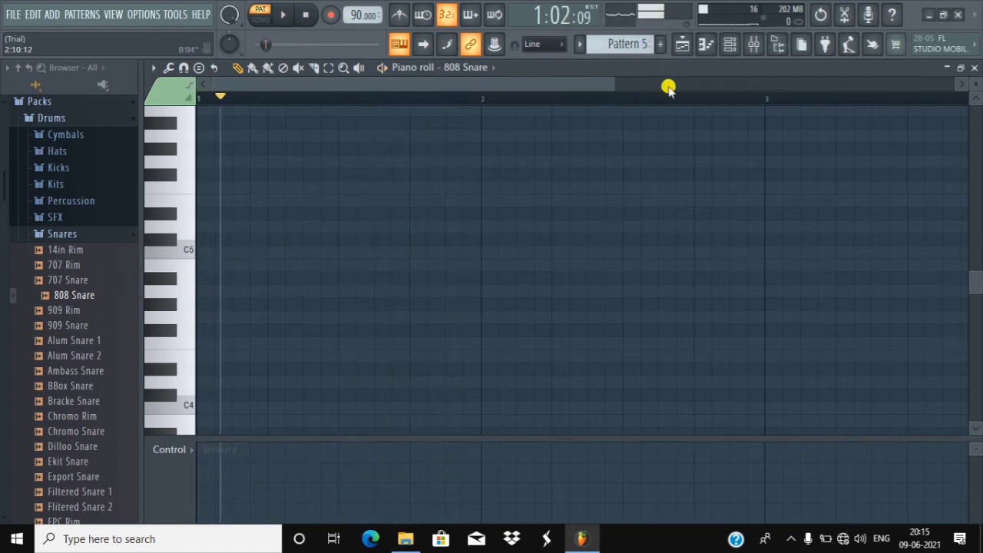
click(683, 44)
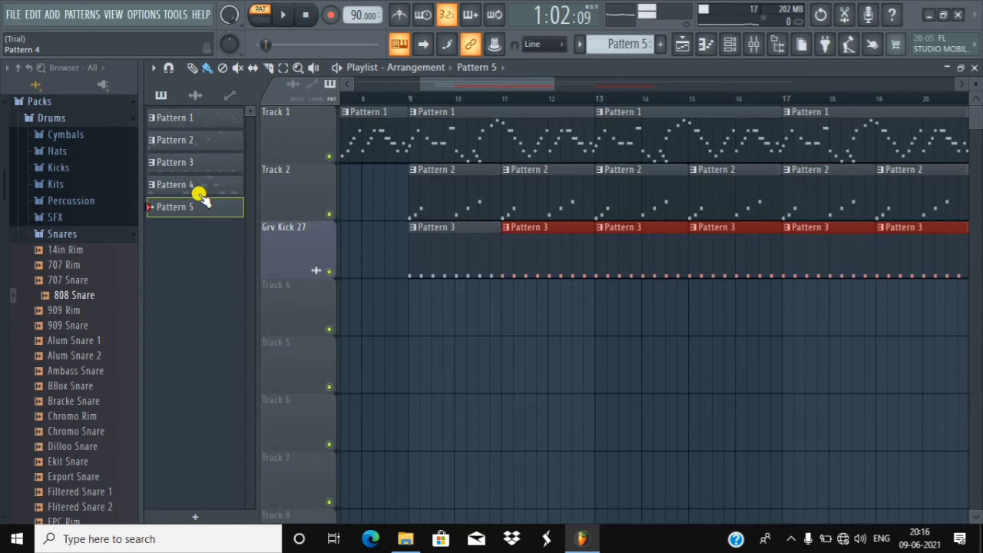
drag(198, 192, 409, 328)
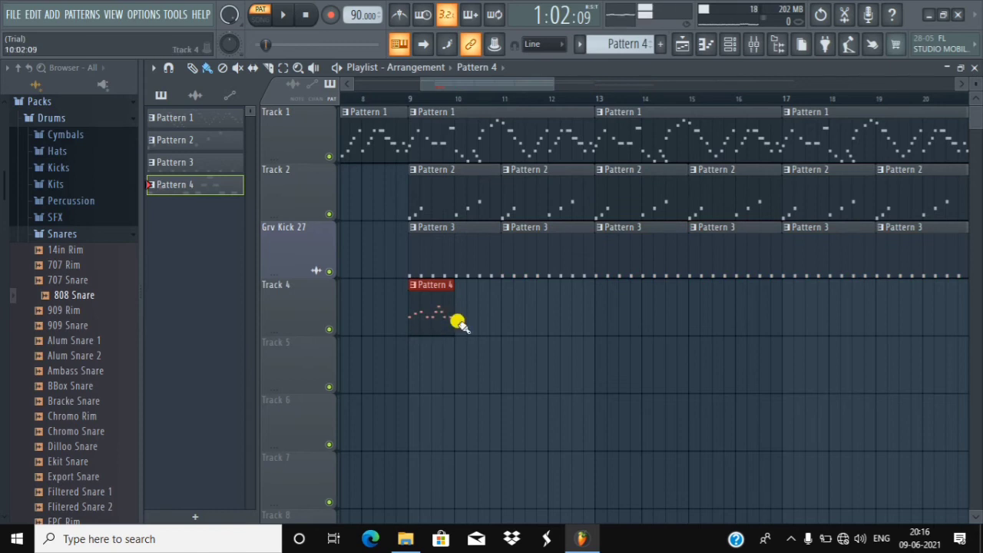
- Repeat Pattern 4 along Track 4 from bar 10 onward, keeping bars 21 to 24 free of its clips
key(ctrl+b)
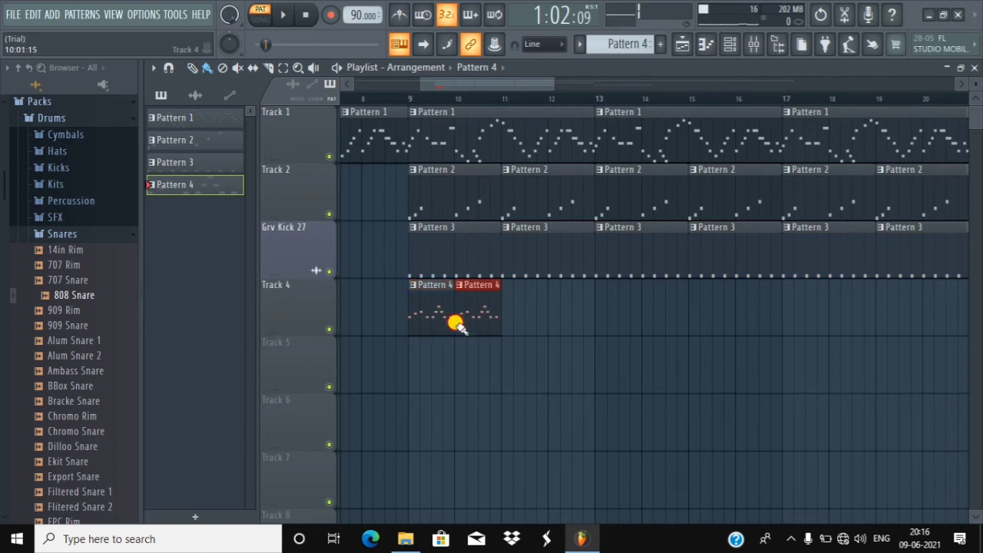
mouse_move(459, 323)
mouse_down()
mouse_move(979, 353)
mouse_move(944, 358)
mouse_move(647, 296)
mouse_up()
right_click(707, 309)
right_click(662, 307)
right_click(603, 305)
right_click(568, 301)
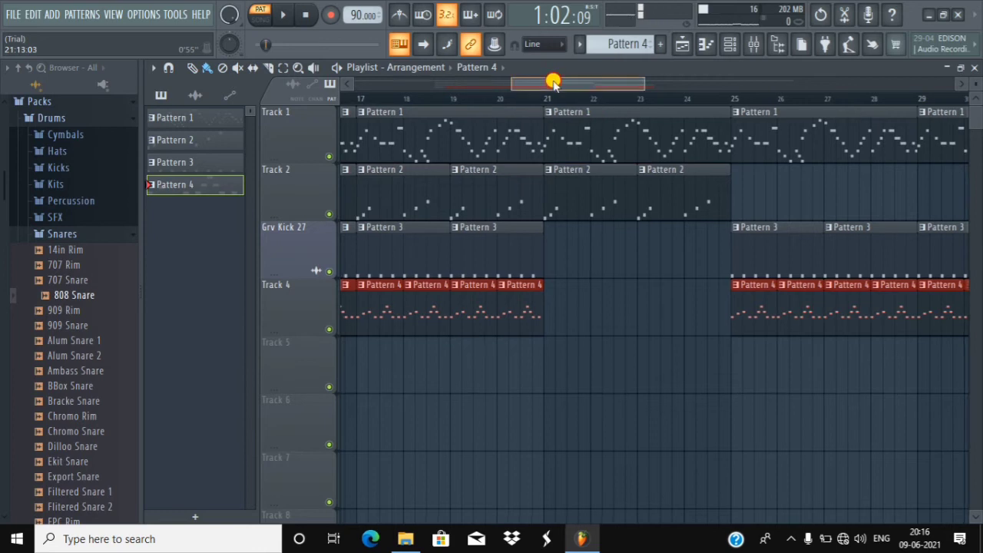
- Play the song arrangement from within bar 8 to hear the snare clips with the other tracks
drag(553, 81, 332, 80)
click(681, 99)
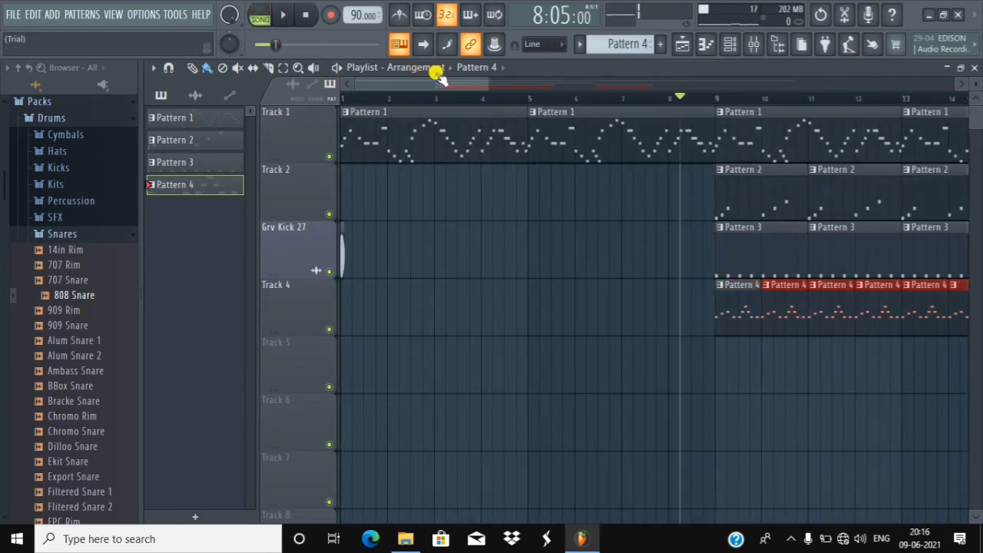
key(space)
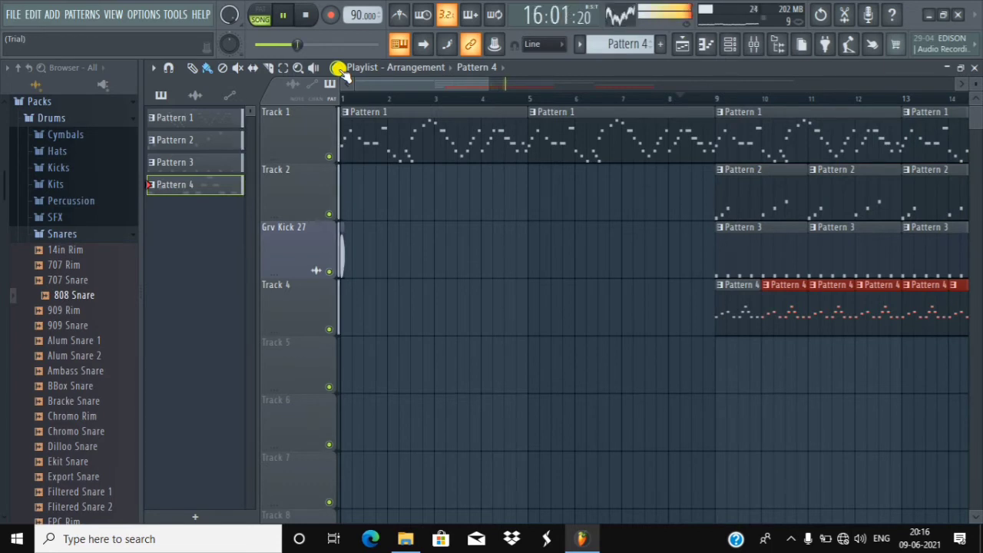
click(286, 16)
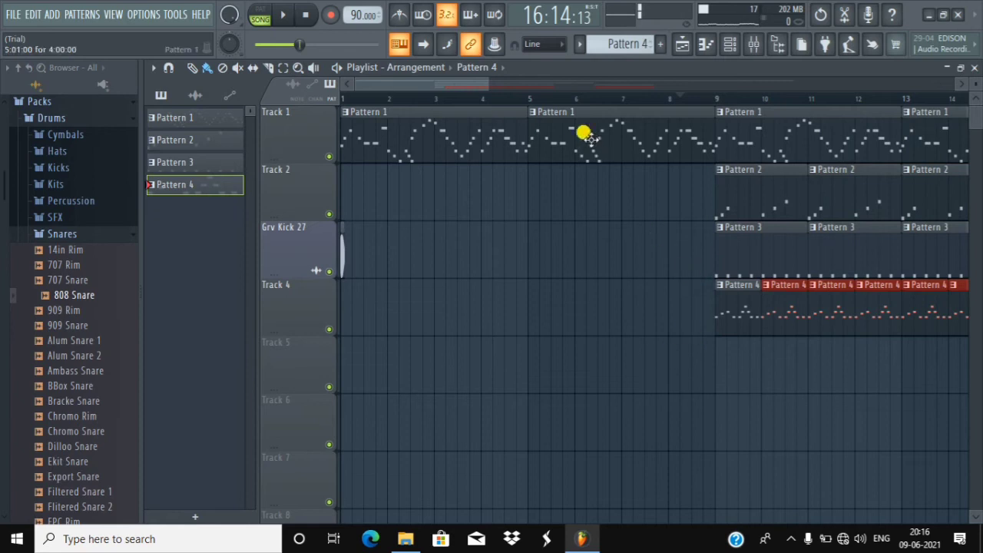
- Create a new empty pattern, Pattern 5, keeping its default name
click(660, 43)
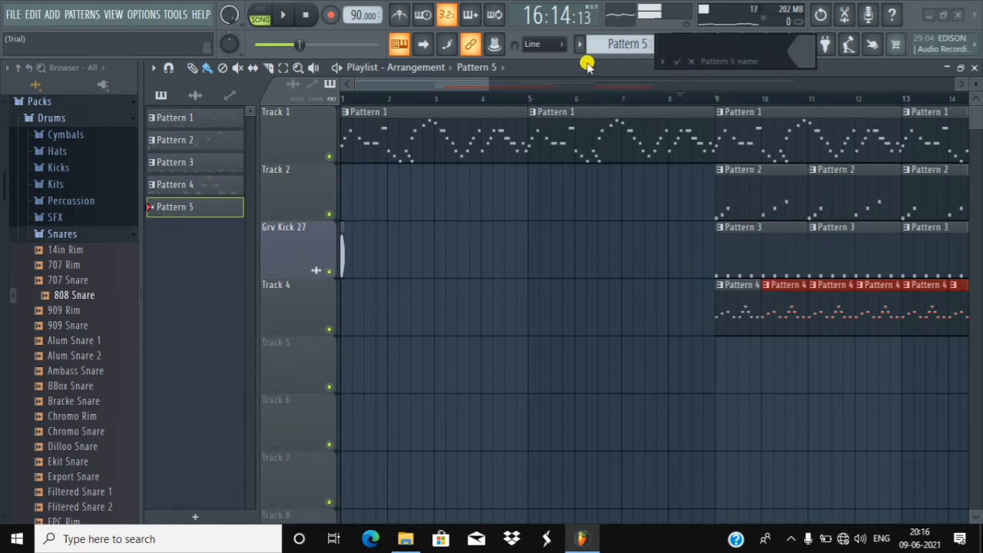
click(666, 62)
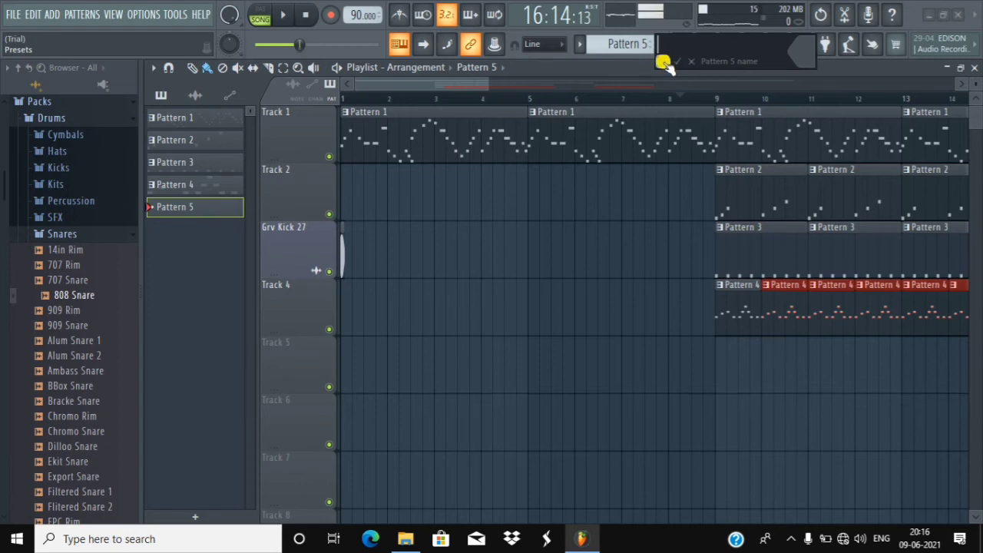
key(Return)
- Add a Plucked! instrument channel to the channel rack
click(731, 44)
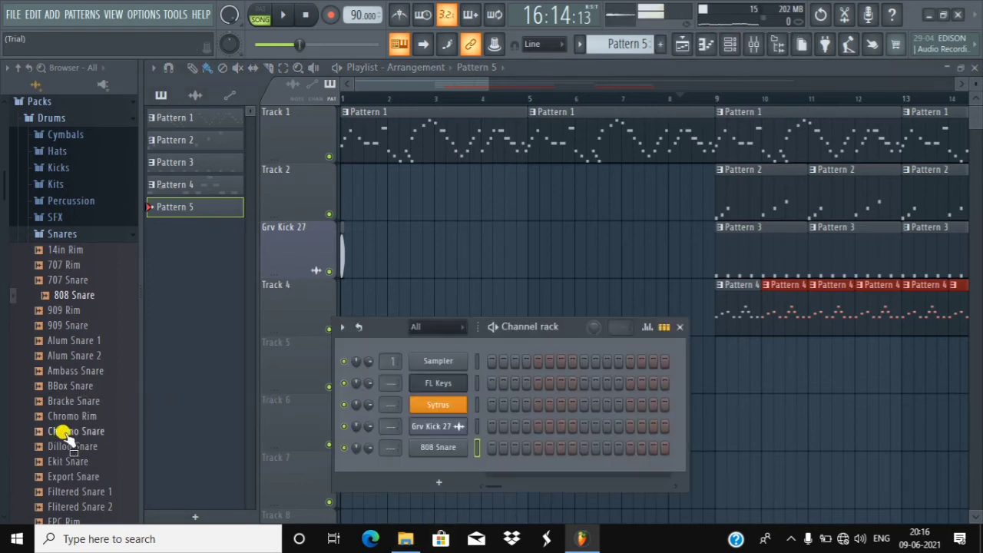
scroll(61, 432, down, 3)
scroll(64, 432, down, 3)
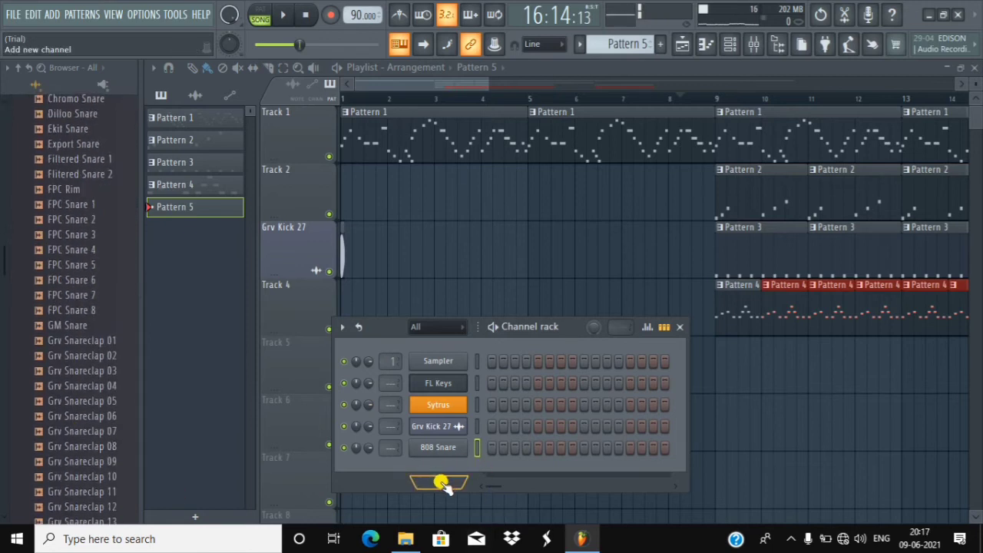
click(443, 483)
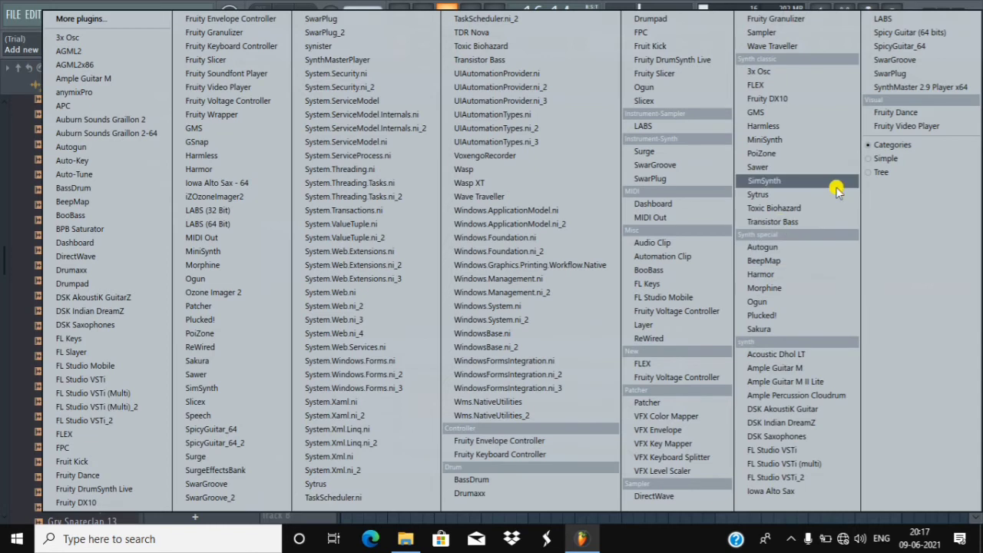
click(774, 316)
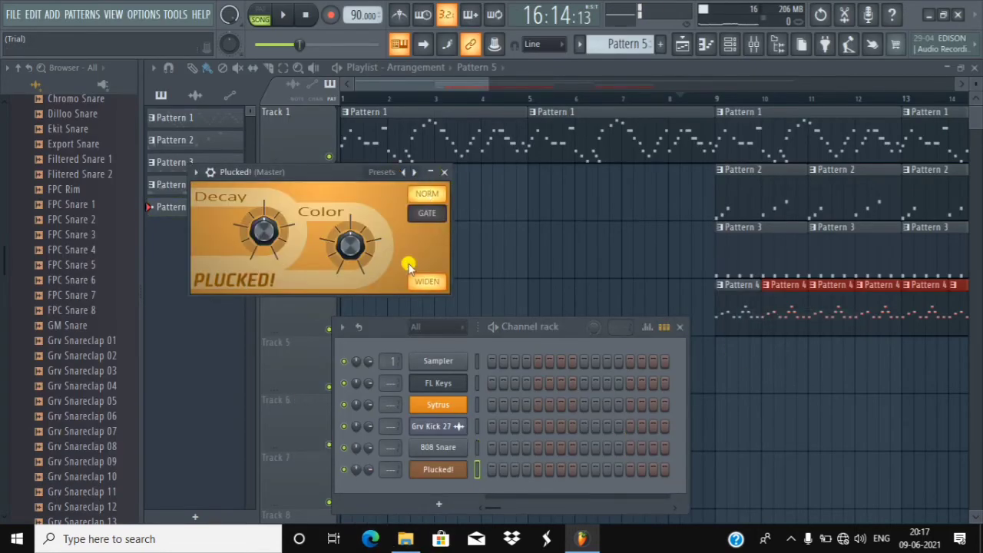
- In the Plucked! channel's piano roll, fill bar 1 of Pattern 5 with evenly spaced notes C5, C#5, D#5, F#5, G#5, D#5, C#5, C#5
right_click(435, 472)
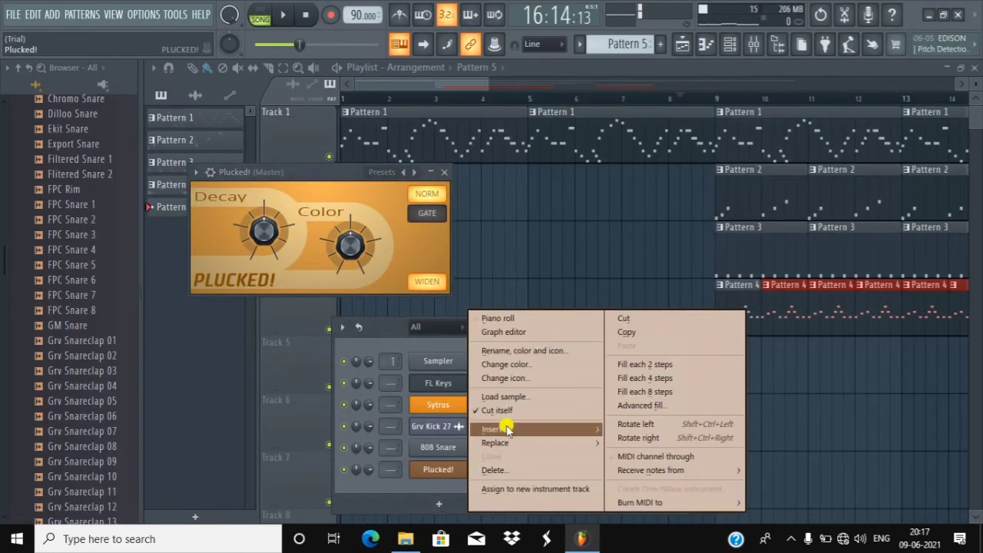
click(509, 320)
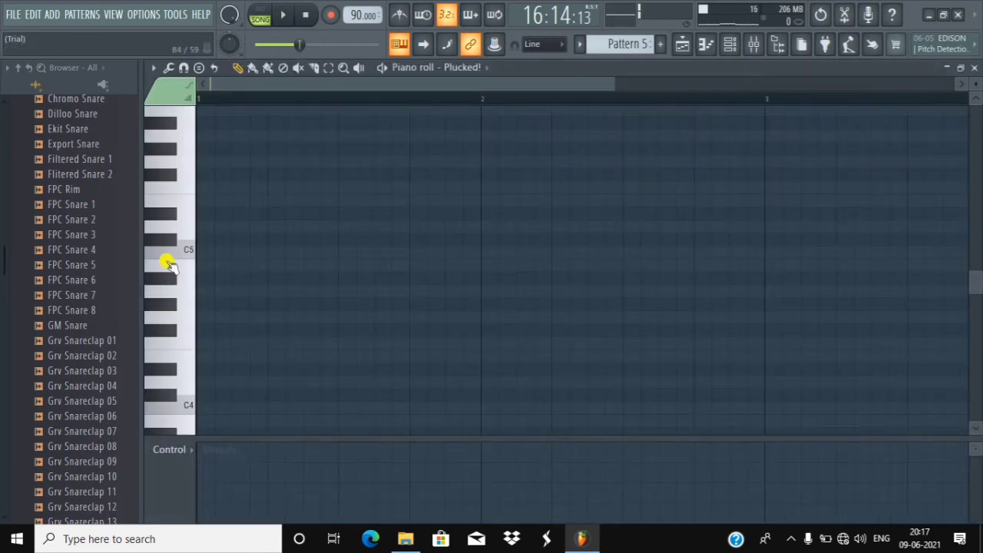
click(201, 250)
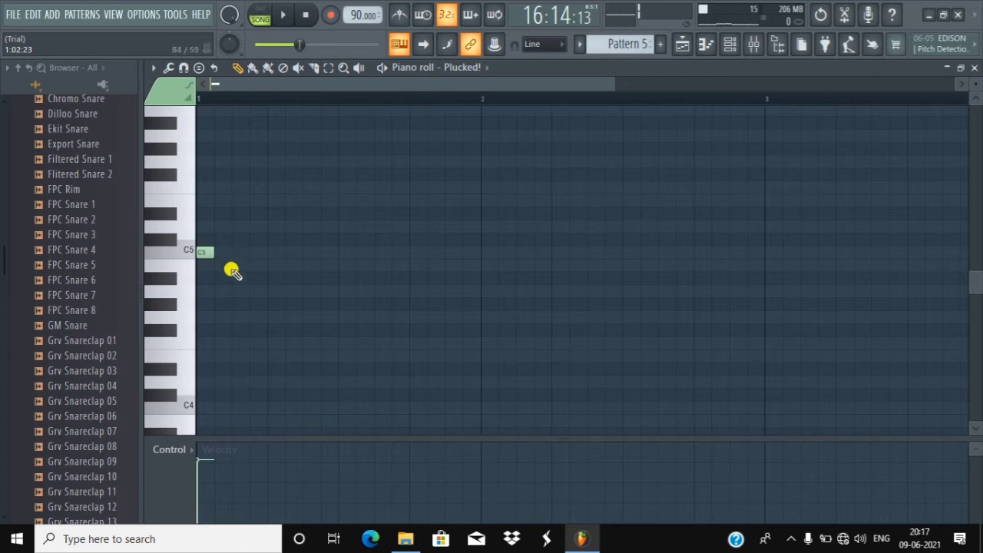
click(234, 239)
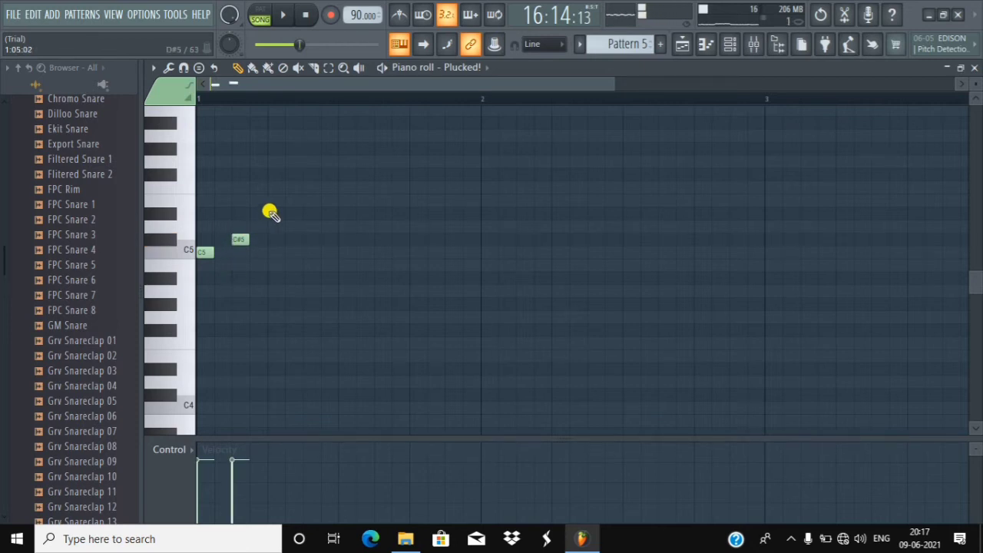
click(270, 213)
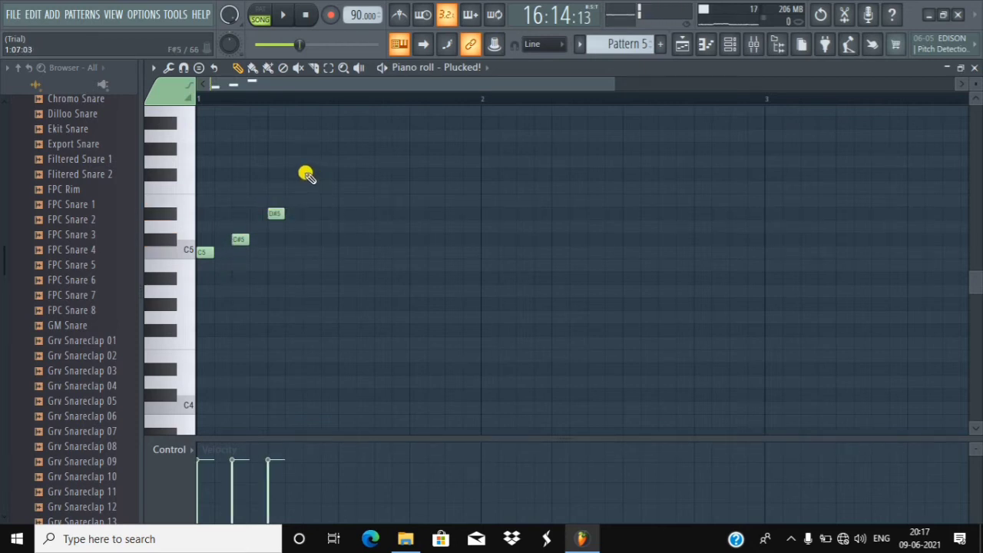
click(306, 175)
click(339, 148)
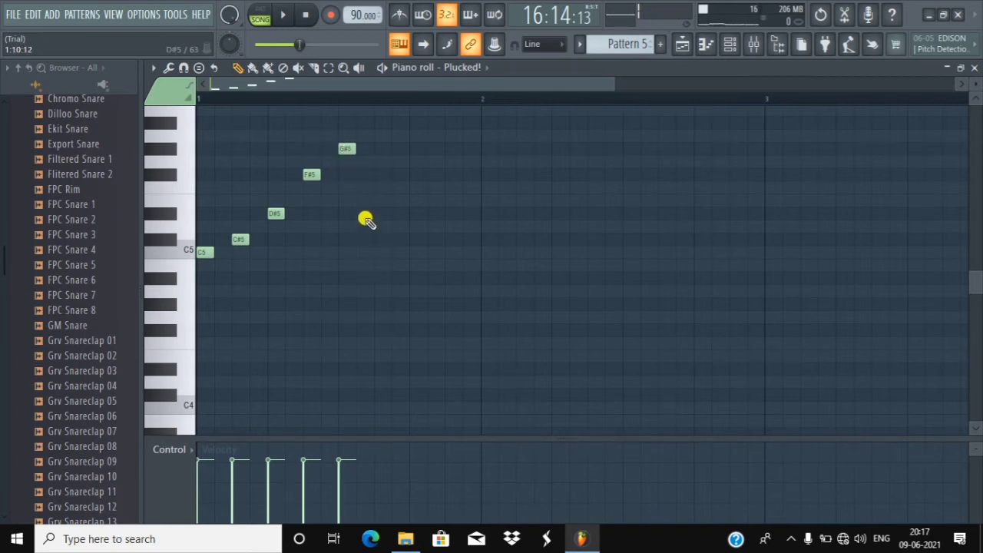
click(377, 213)
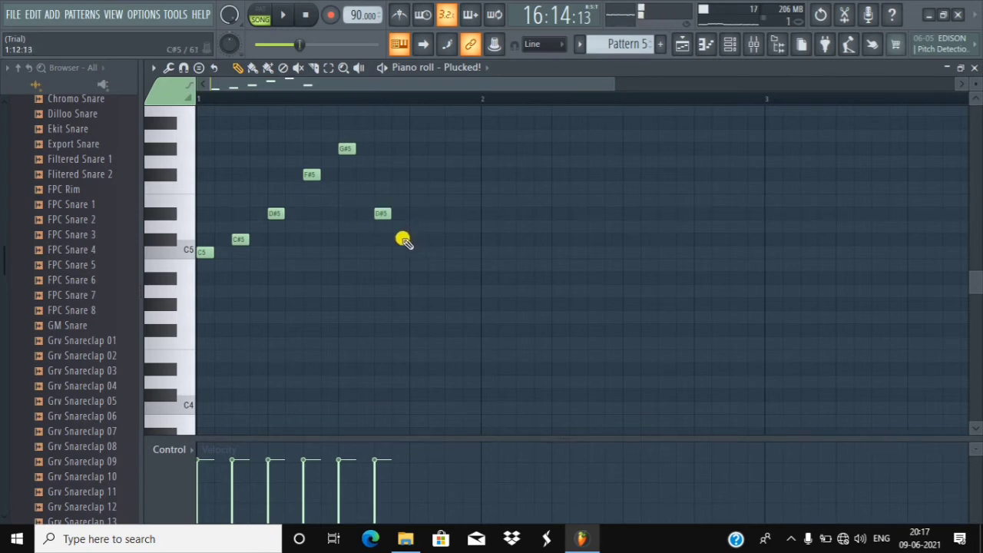
click(427, 239)
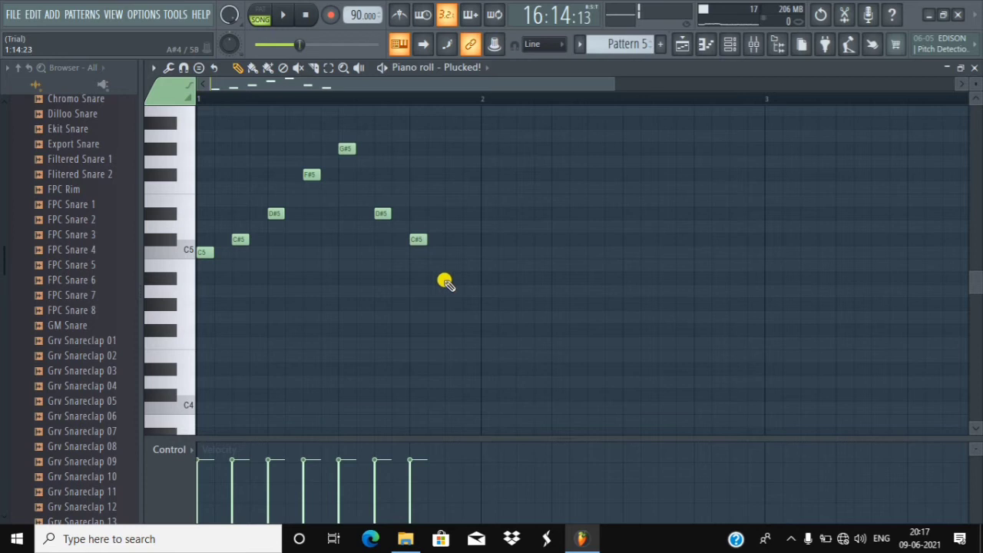
click(446, 278)
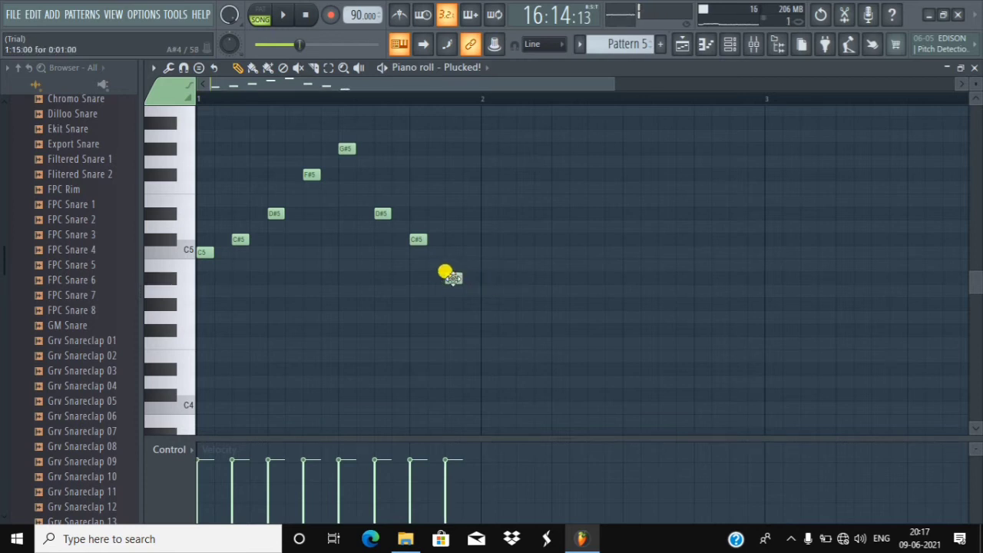
drag(447, 277, 450, 233)
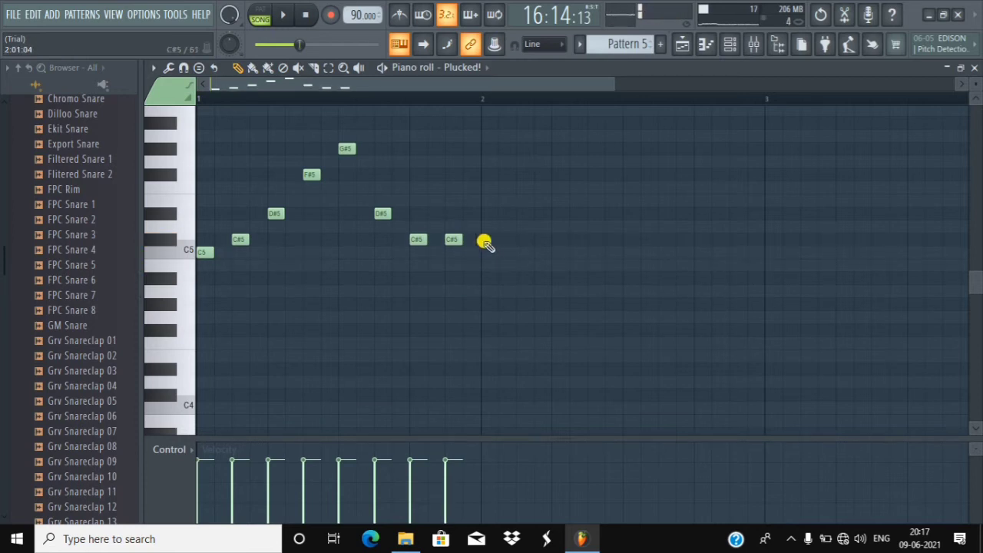
- Continue the melody through bar 2 with C#5, D#5, F#5, G#5, A#5, G#5, then longer two-step notes F#5, D#5 and C#5
click(485, 240)
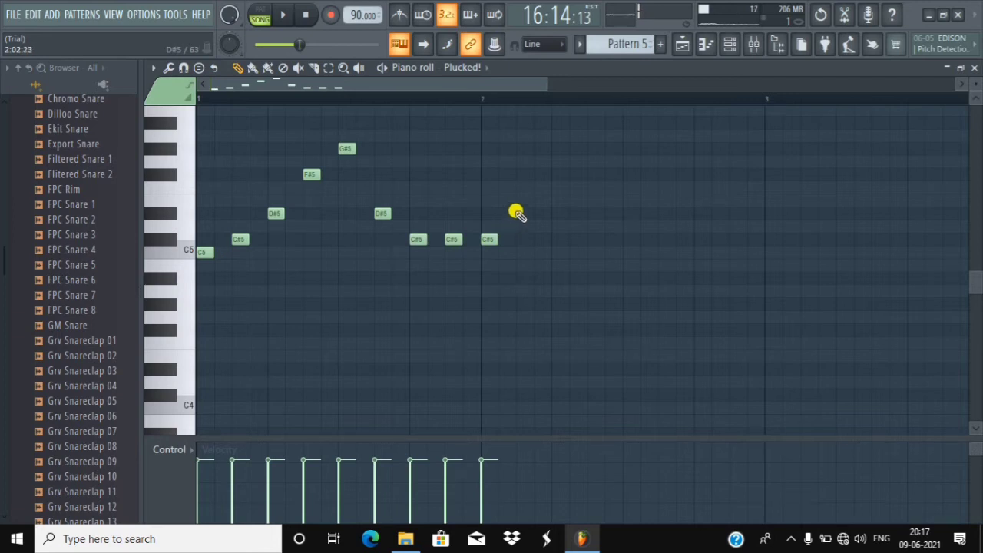
click(518, 214)
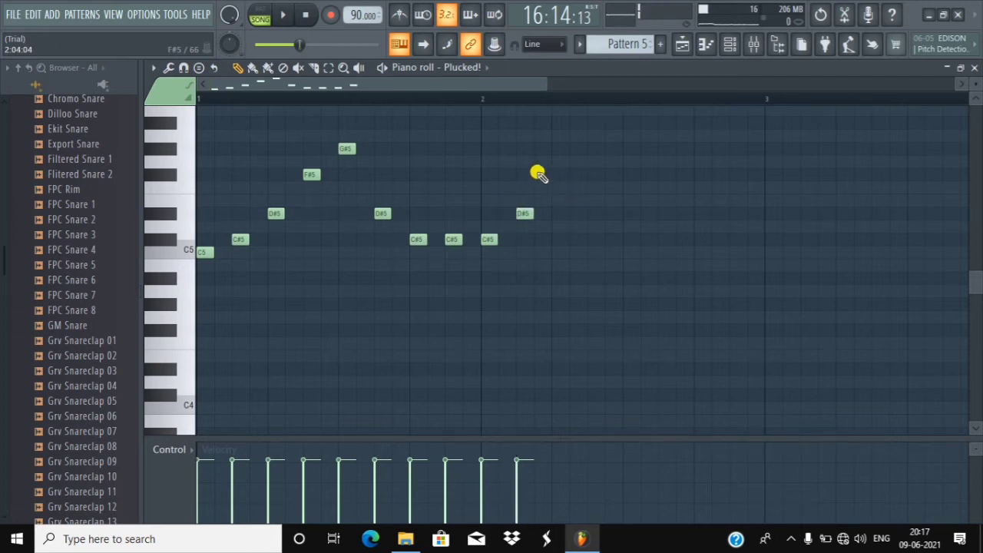
click(538, 174)
click(556, 148)
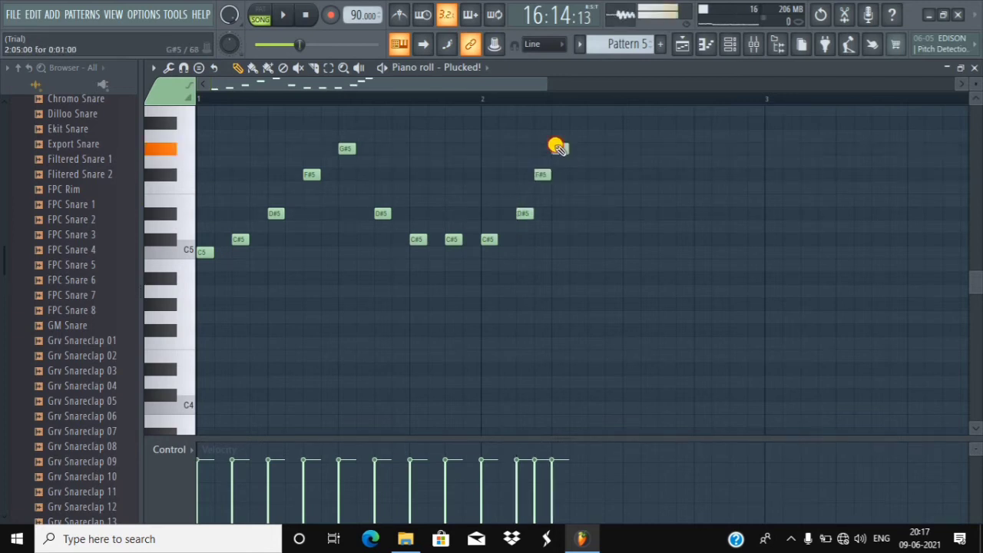
click(589, 122)
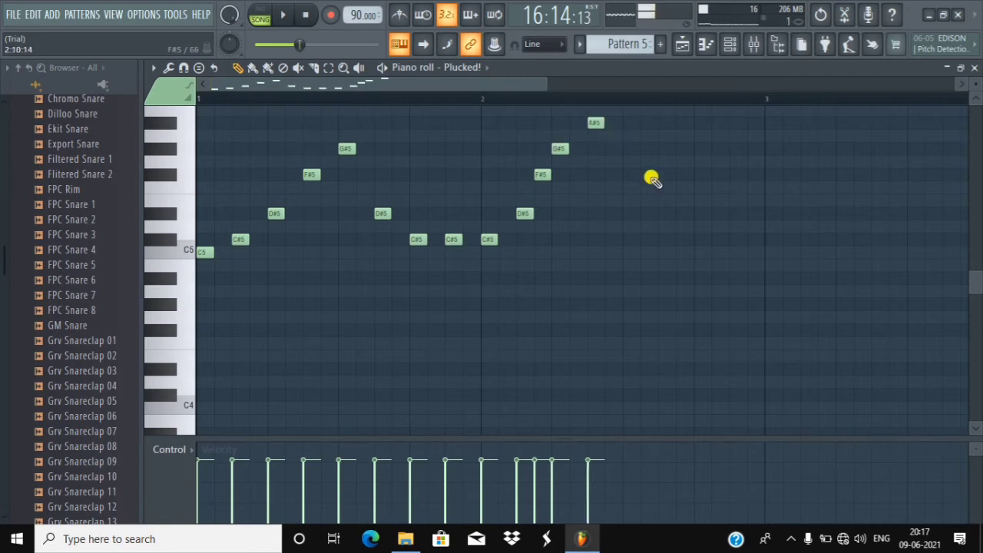
click(623, 147)
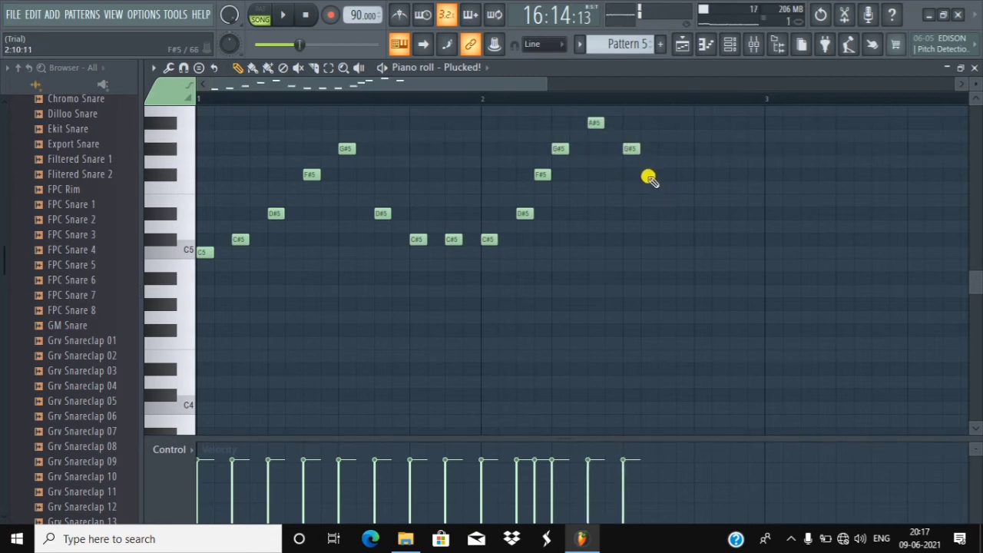
click(664, 174)
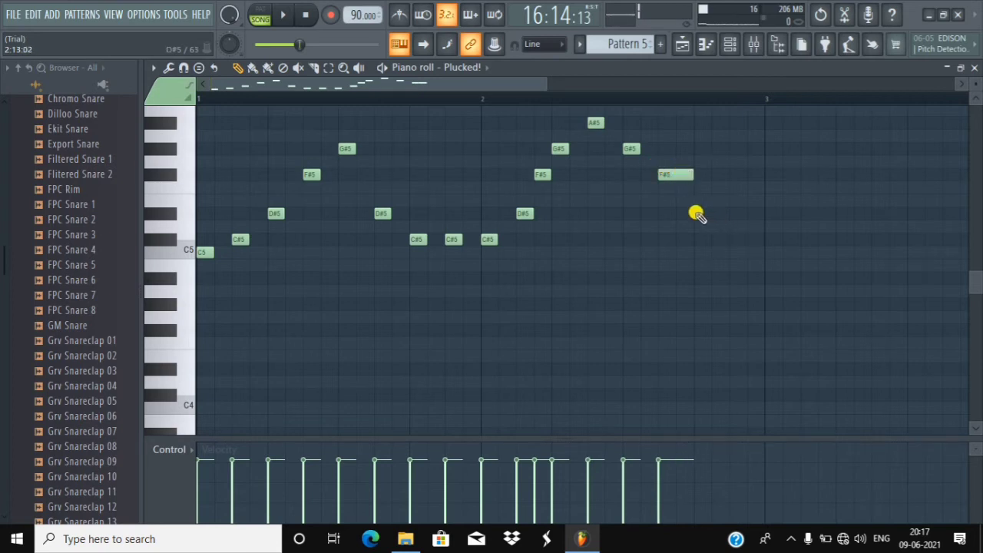
click(696, 213)
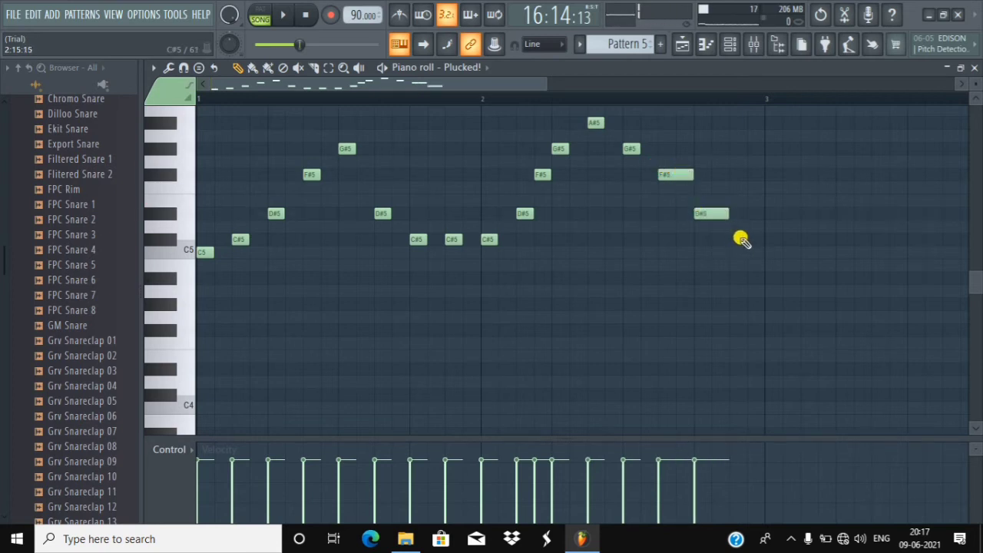
click(734, 239)
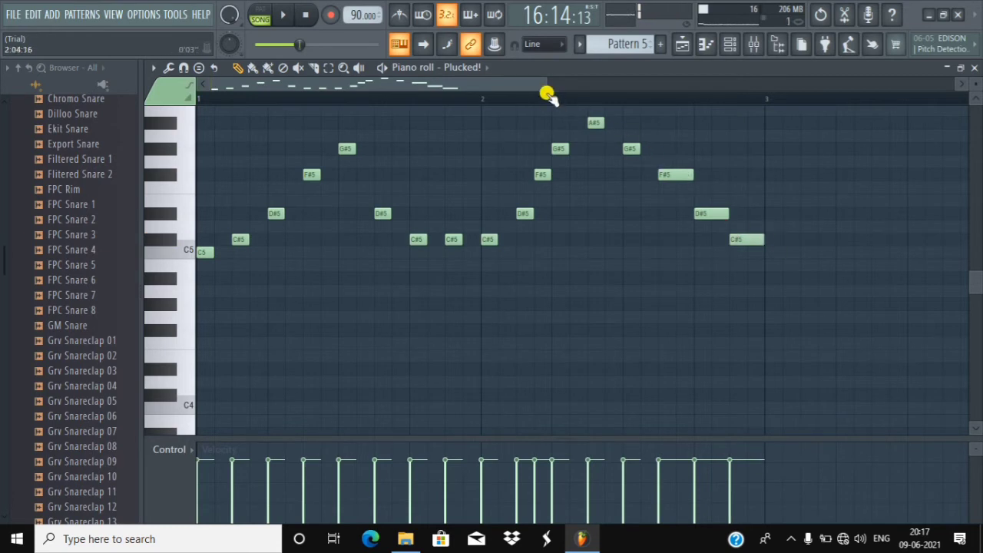
- Fill bar 3 with short A#5 and G#5 notes, then two-step notes F#5, D#5, C#5, C#5, D#5 and C#5
scroll(547, 92, down, 1)
scroll(546, 92, down, 1)
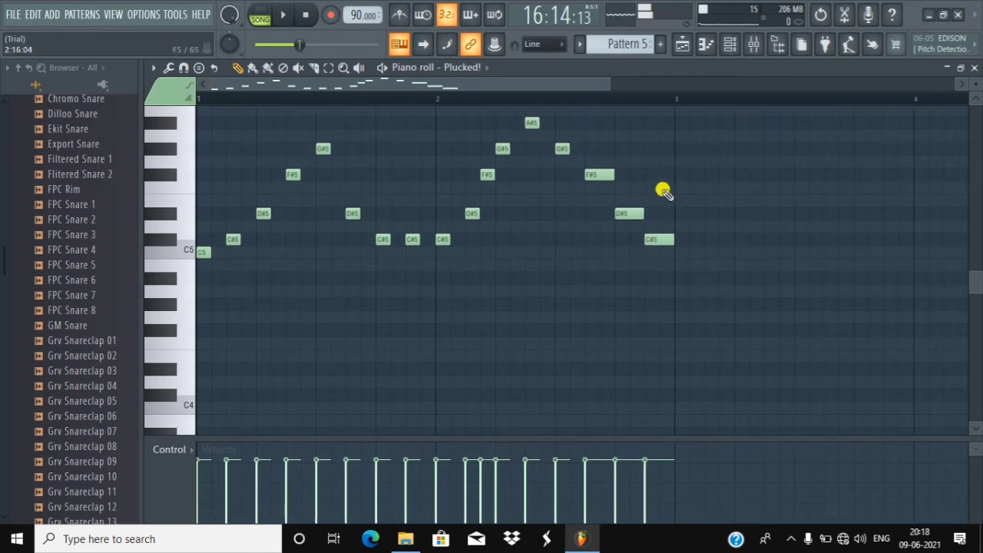
click(681, 123)
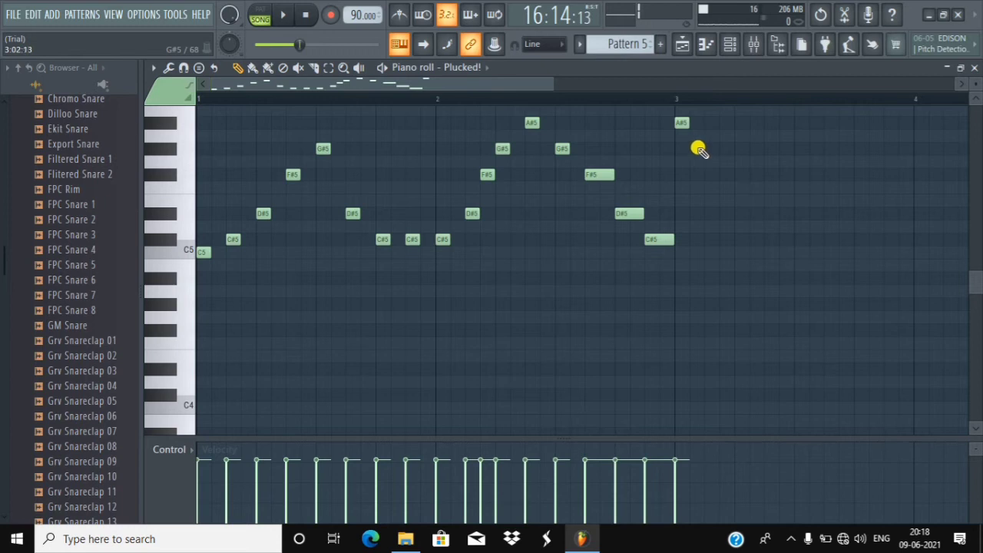
click(704, 149)
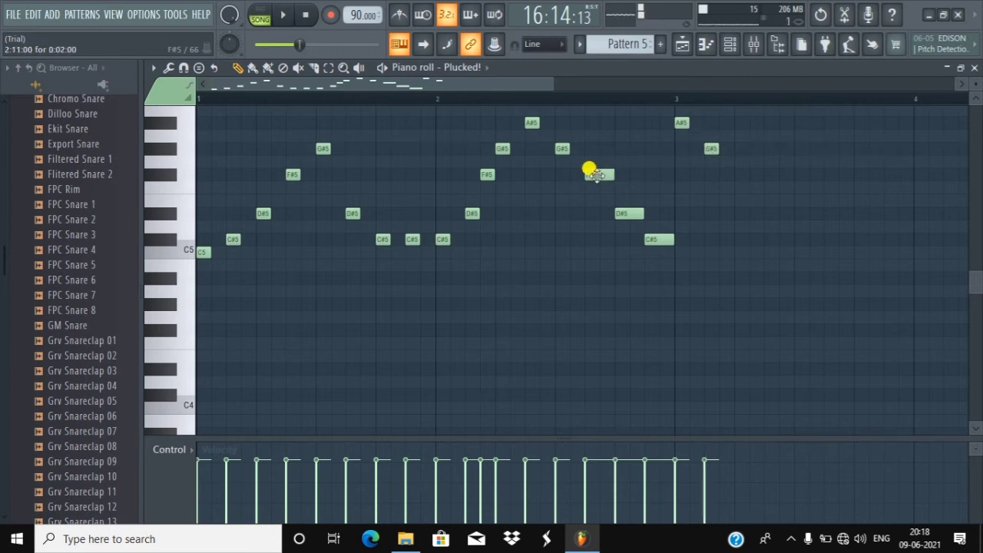
click(736, 175)
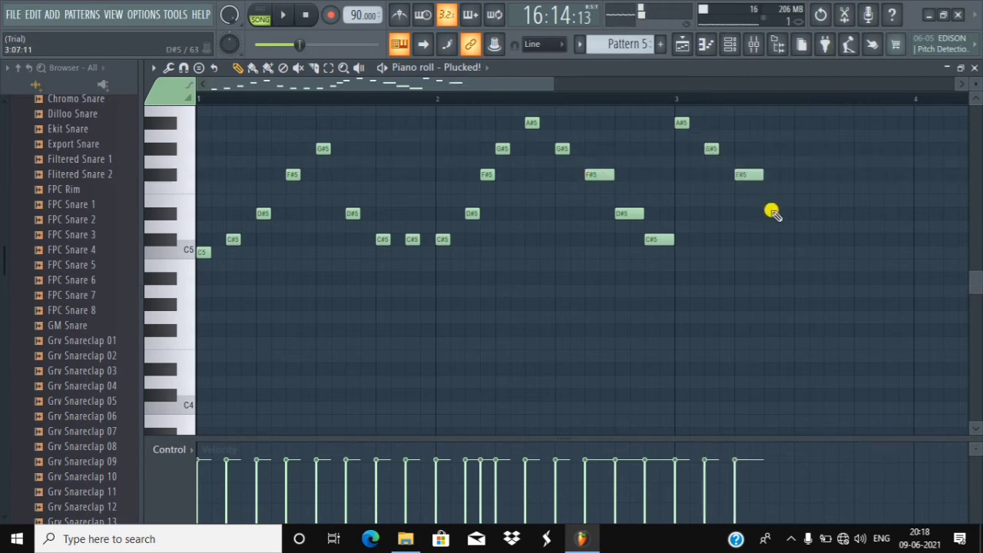
click(766, 214)
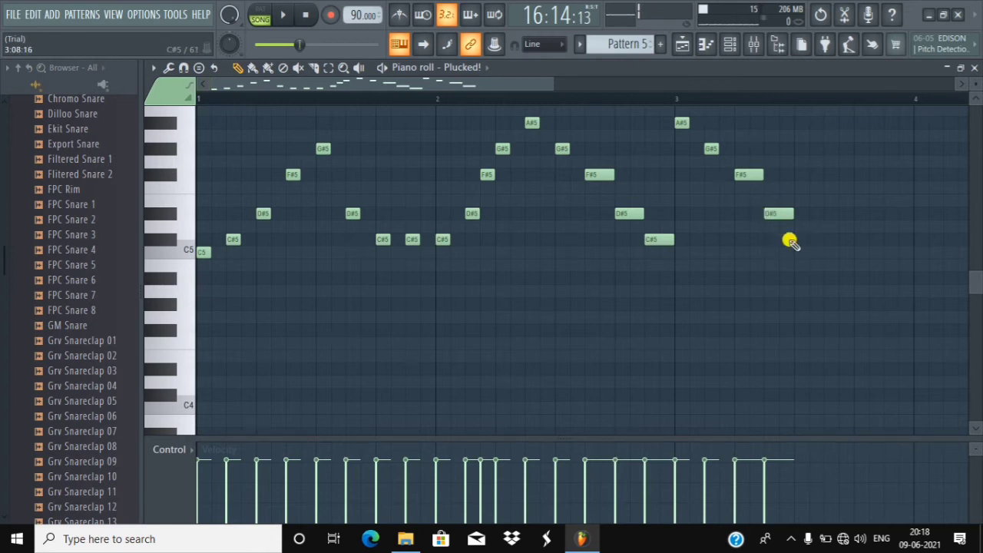
click(796, 240)
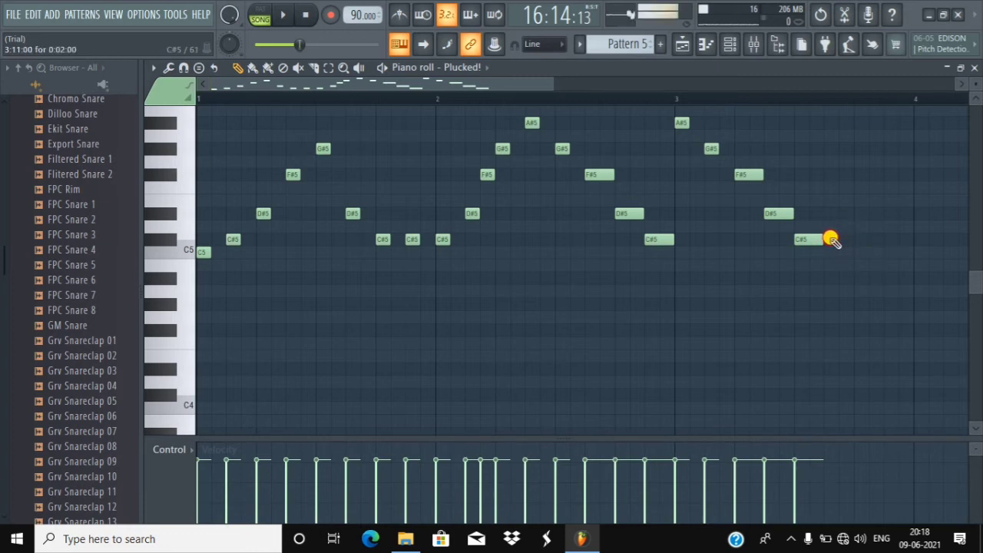
click(830, 239)
click(858, 213)
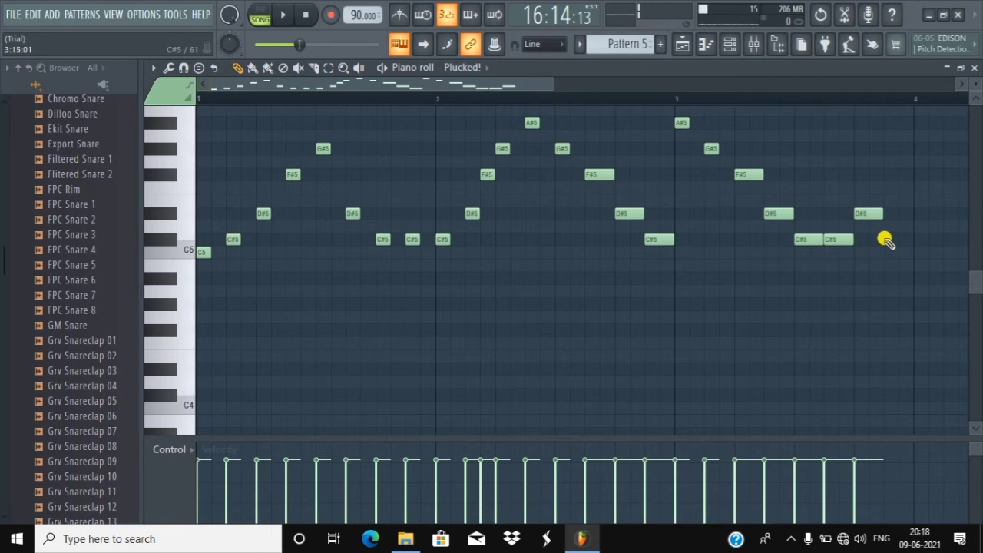
click(886, 240)
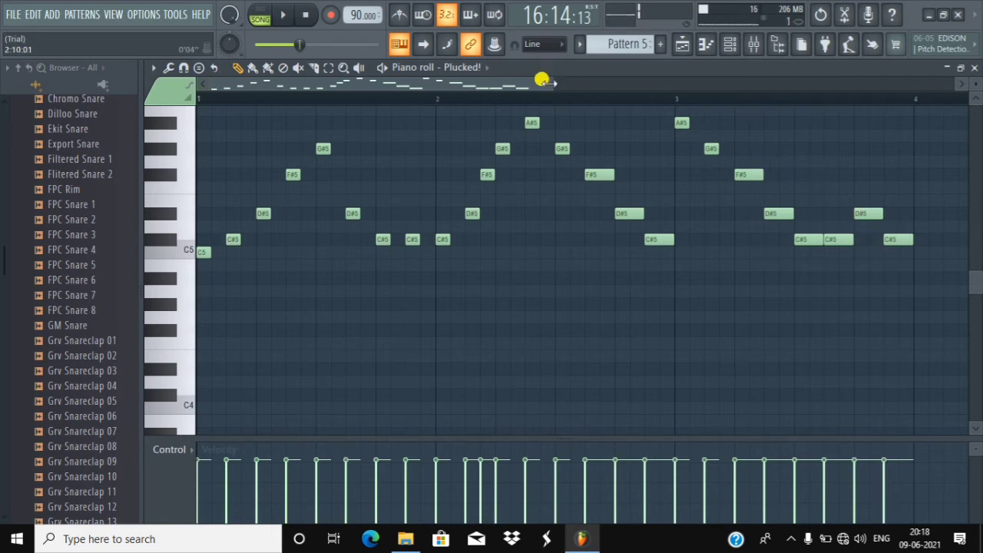
- Complete the melody in bar 4 with short notes F#5, F#5, G#5, A#5, G#5, F#5, D#5 and a C#5 at the bar's end
drag(542, 80, 678, 146)
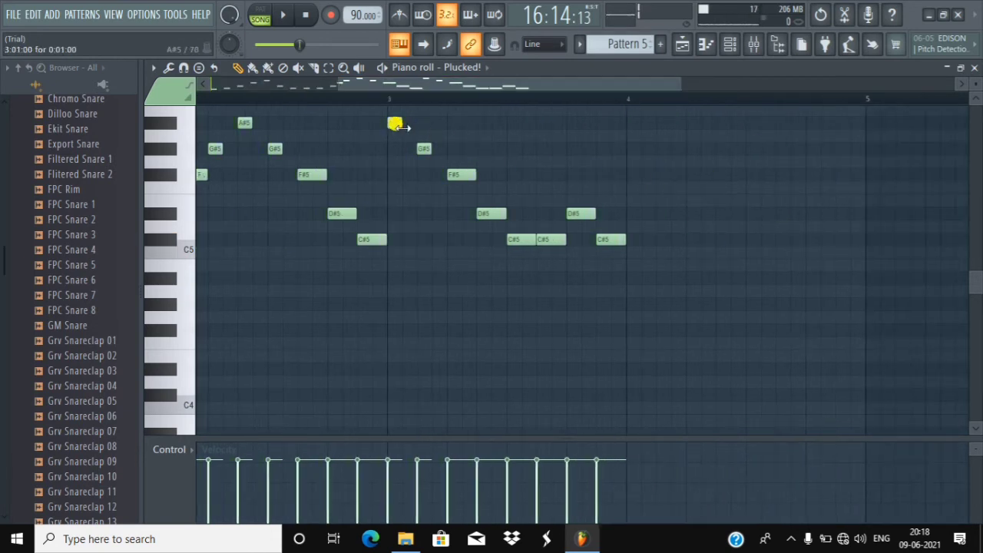
click(630, 176)
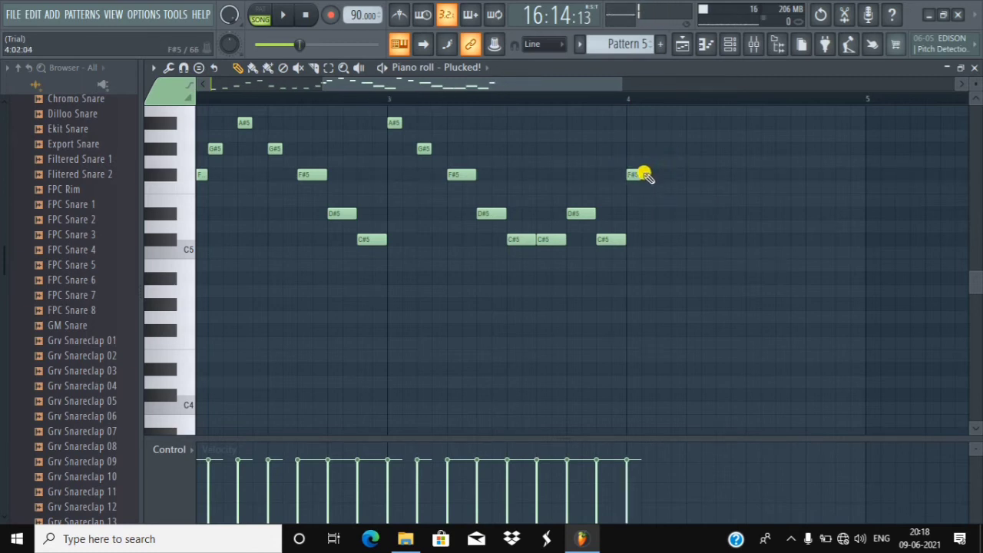
click(660, 175)
click(707, 148)
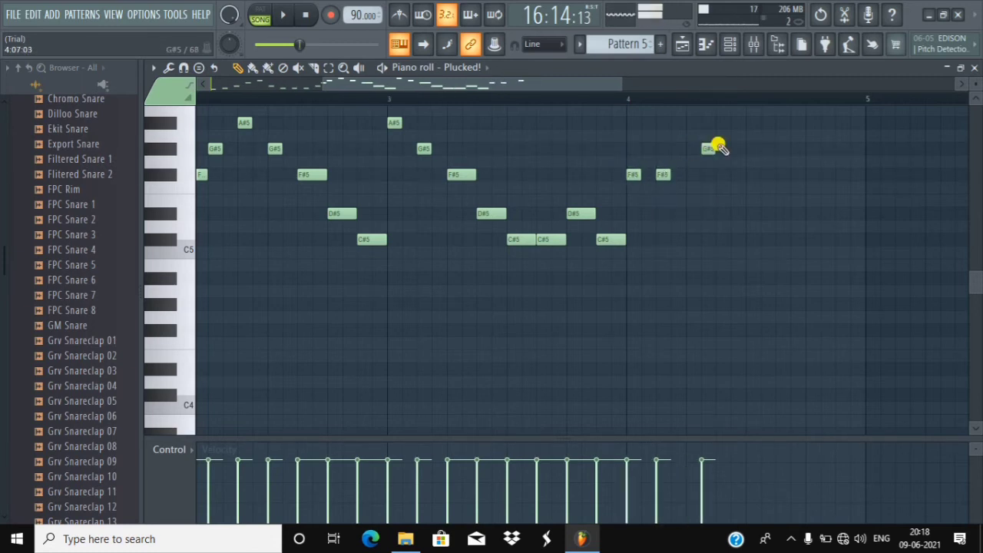
drag(705, 142, 685, 143)
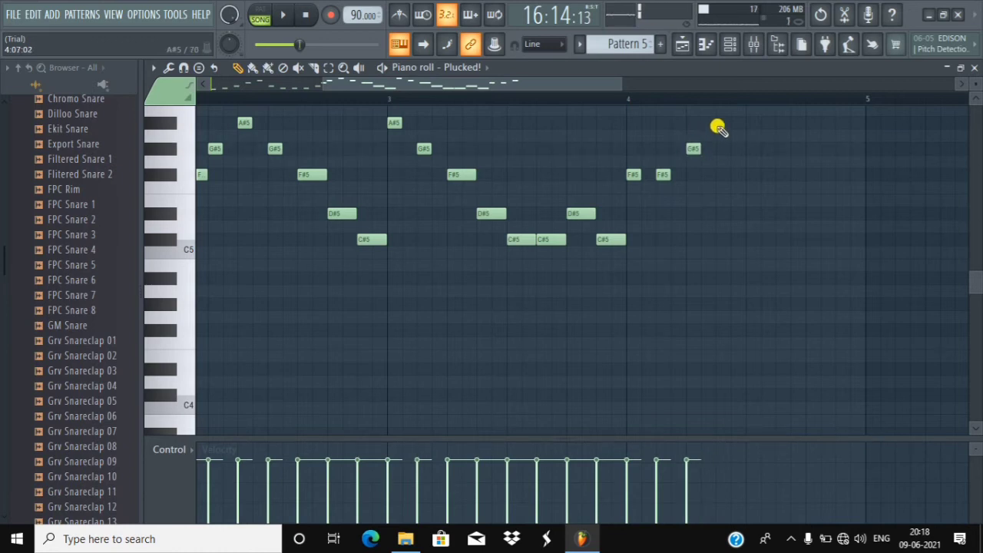
click(750, 148)
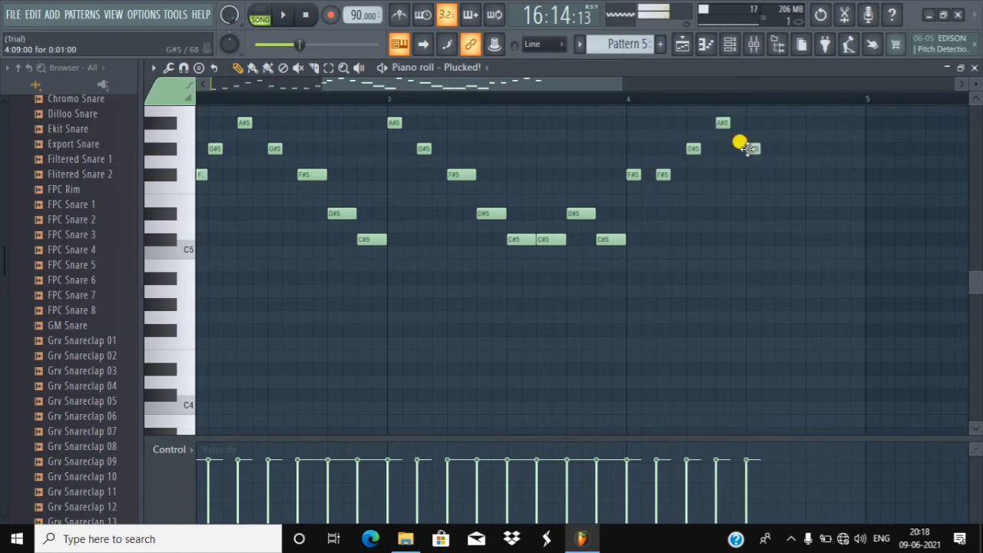
click(779, 175)
click(809, 214)
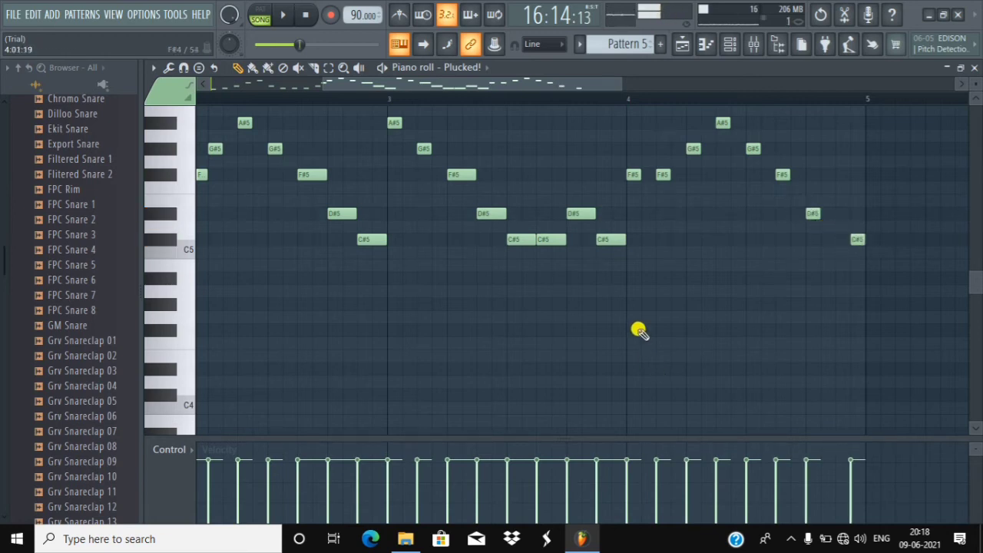
- Switch playback to pattern mode, play Pattern 5 to hear the plucked melody, and pause it
click(259, 13)
click(383, 67)
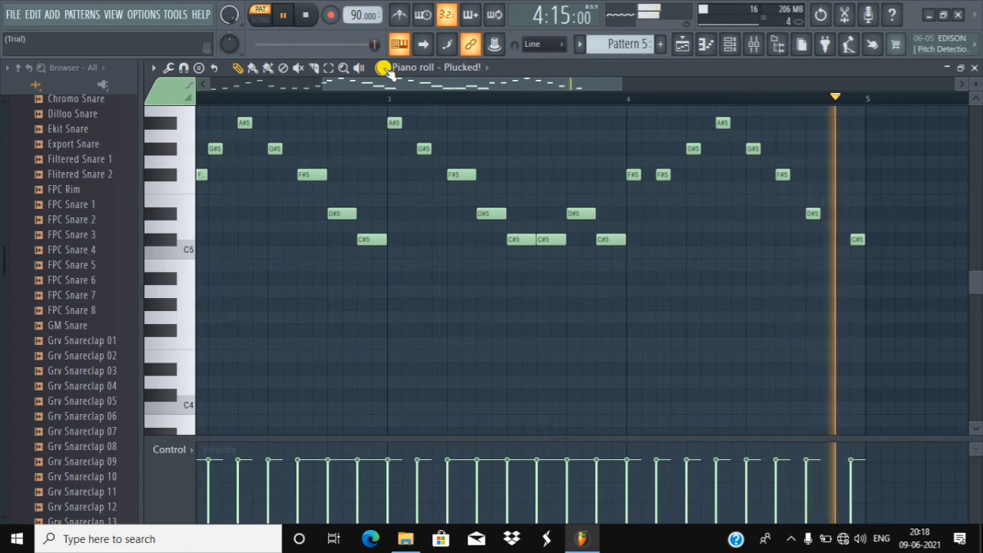
click(283, 14)
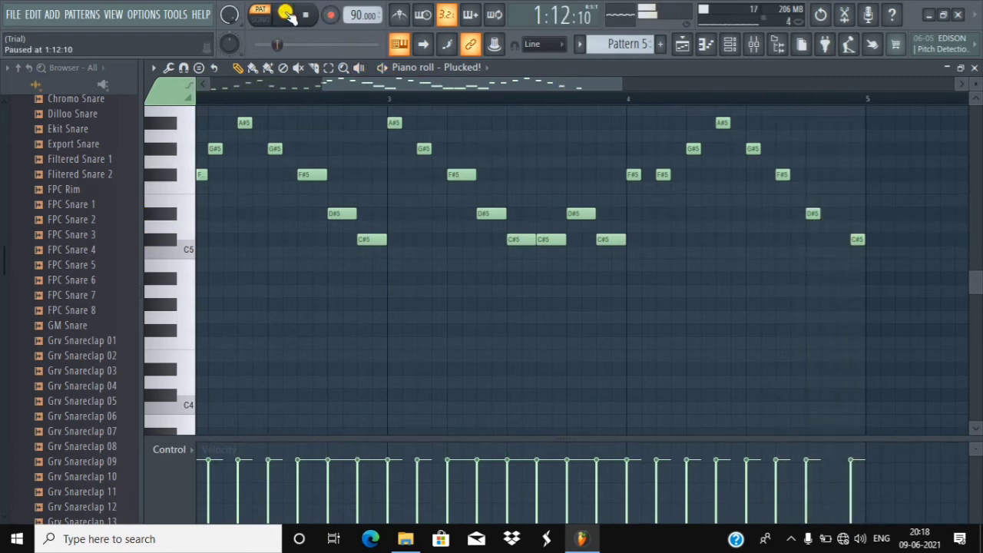
- Create a new empty pattern, Pattern 6, keeping its default name
click(660, 44)
click(677, 62)
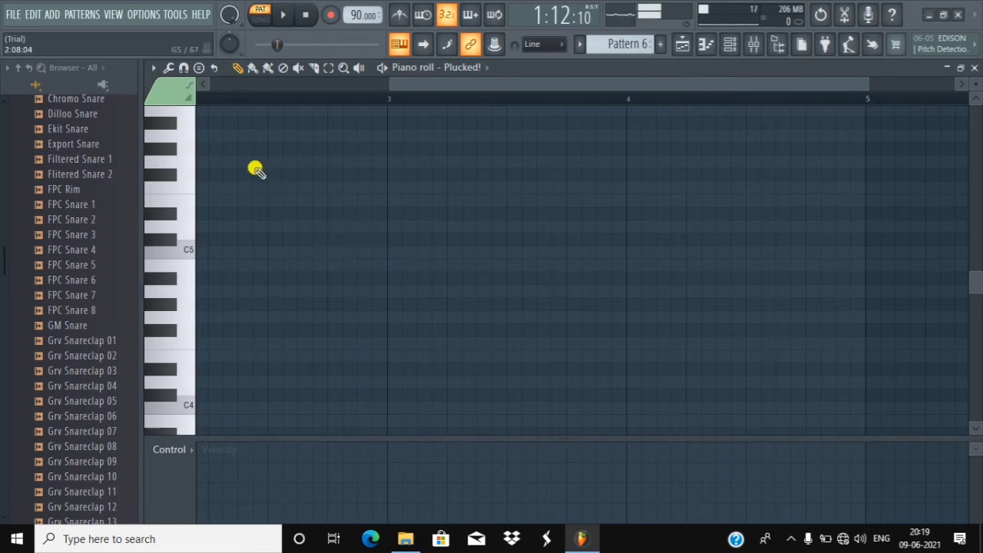
- Open the playlist and place Pattern 5 clips back to back on Track 5 at bars 5, 9 and 13
click(681, 50)
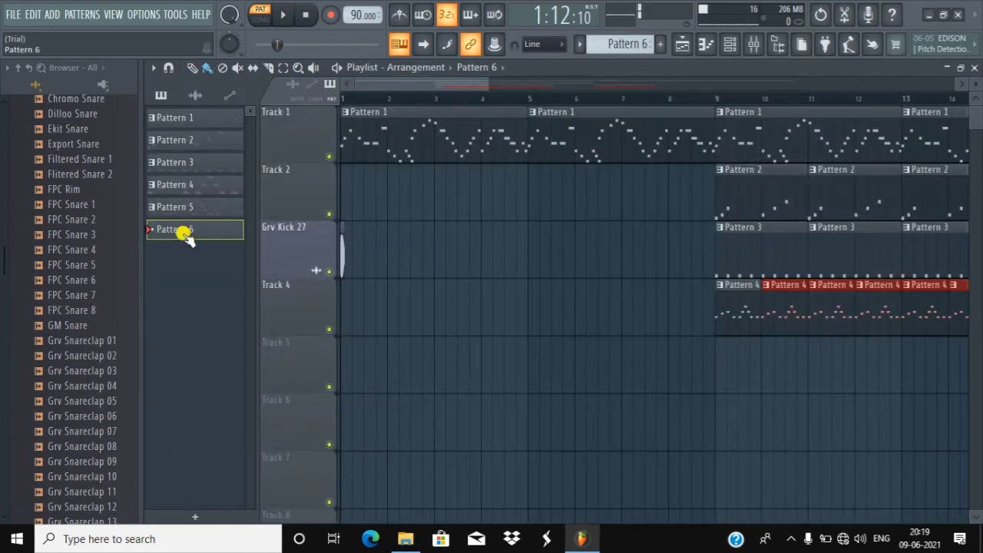
drag(187, 209, 530, 376)
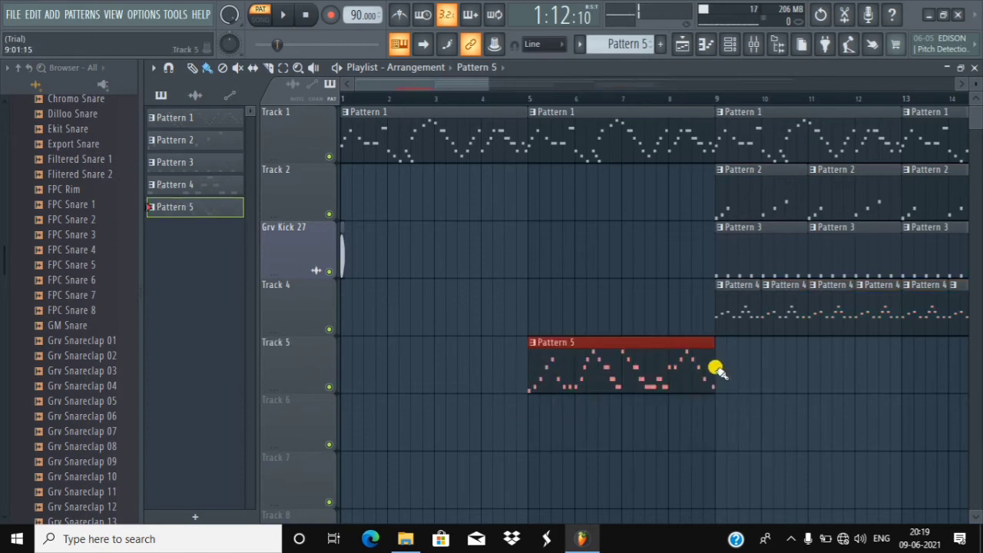
drag(716, 370, 899, 382)
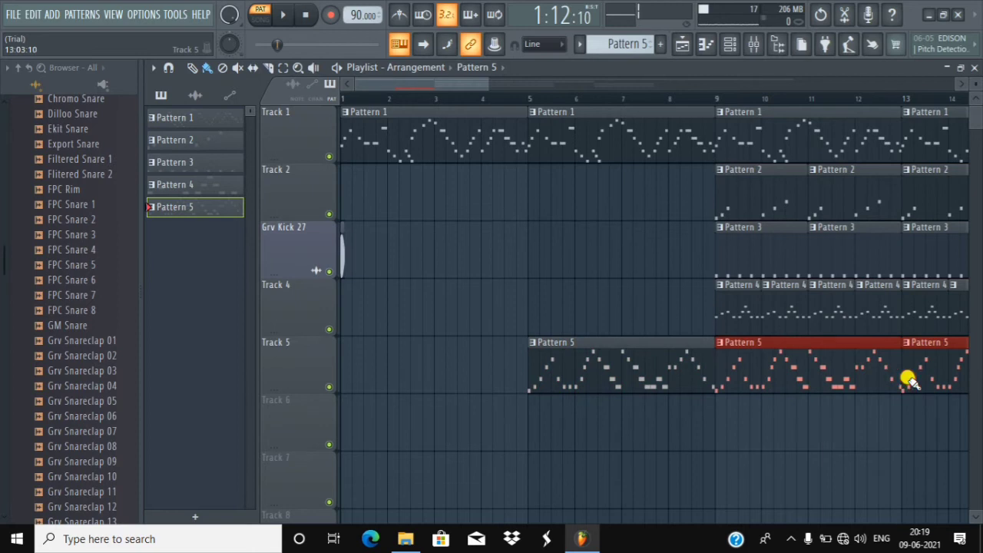
- On Track 5, add Pattern 5 at bar 21, delete the bar 13 clip, and paint four consecutive Pattern 5 clips from bar 31
drag(481, 81, 695, 105)
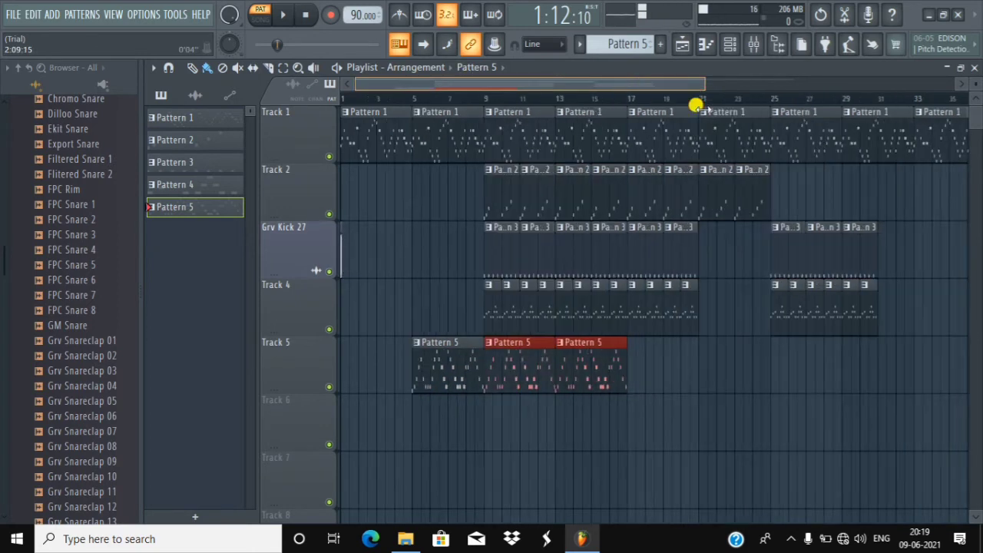
click(700, 367)
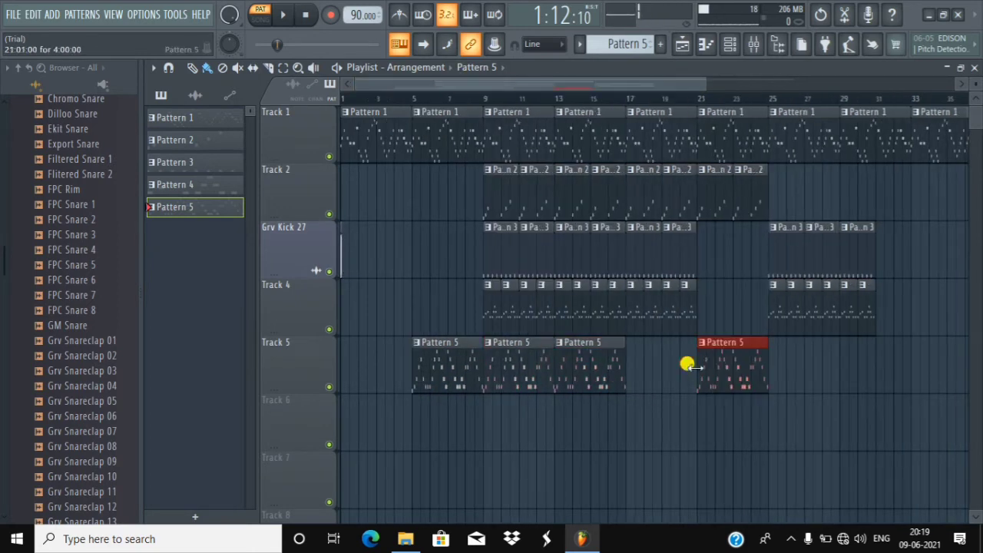
right_click(584, 366)
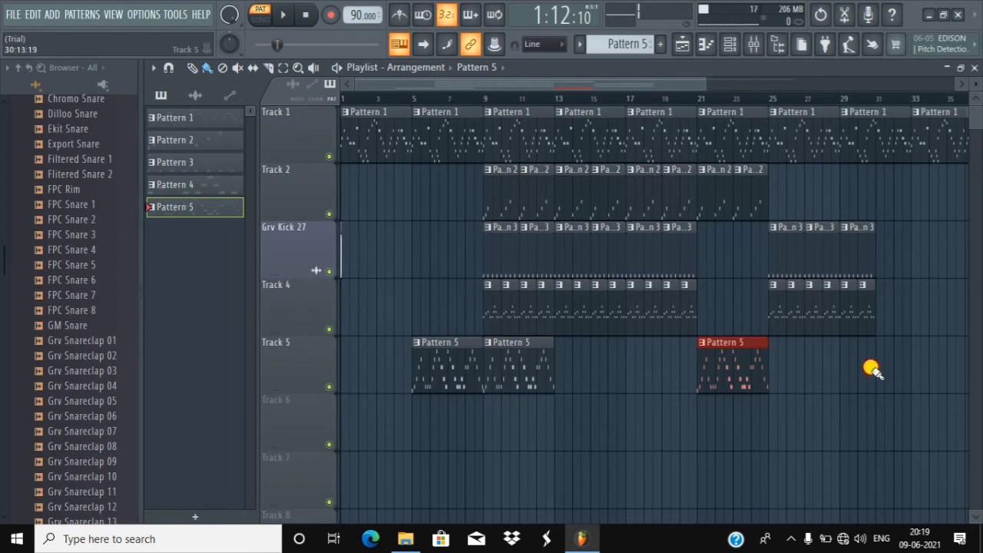
drag(873, 370, 955, 370)
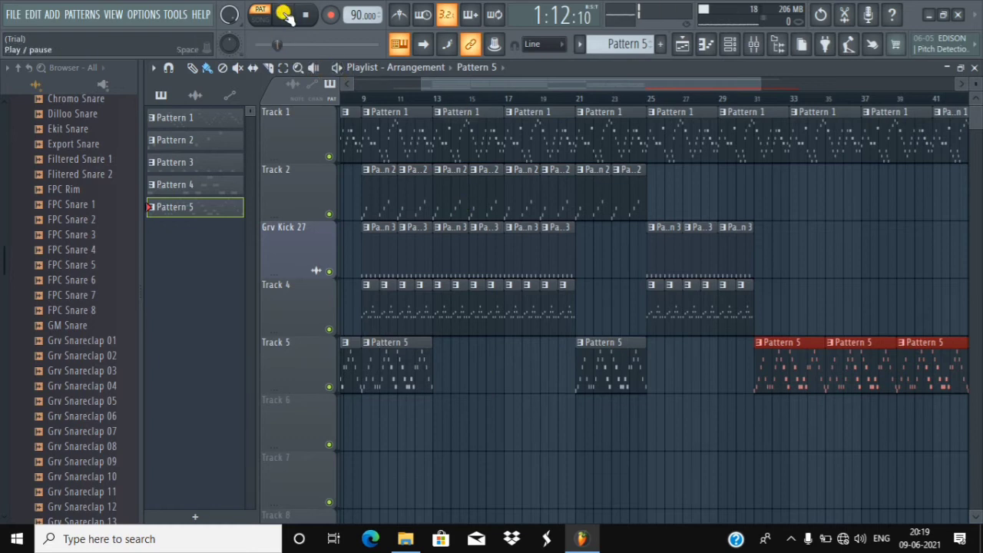
- Switch playback to song mode, listen to the arrangement with the plucked melody, and pause it
click(284, 14)
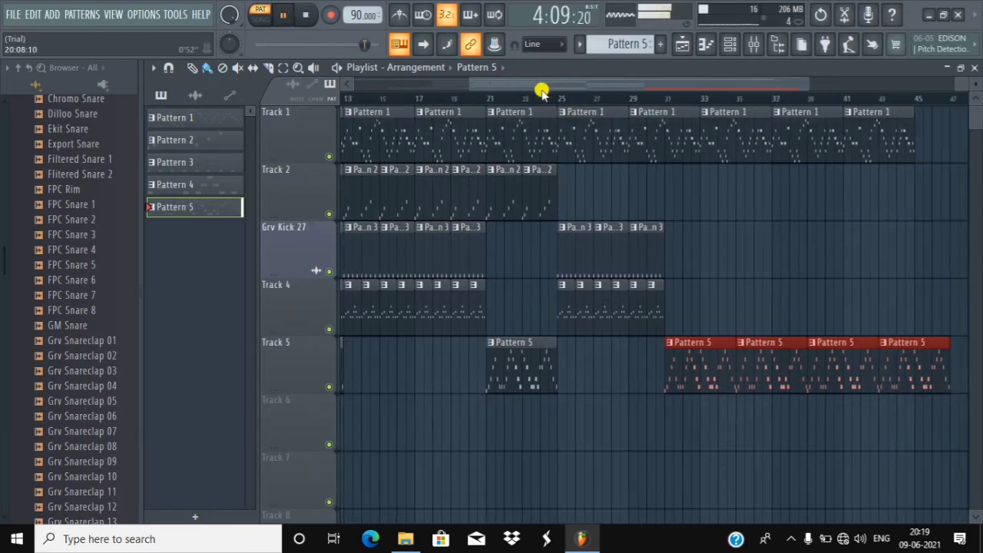
click(259, 14)
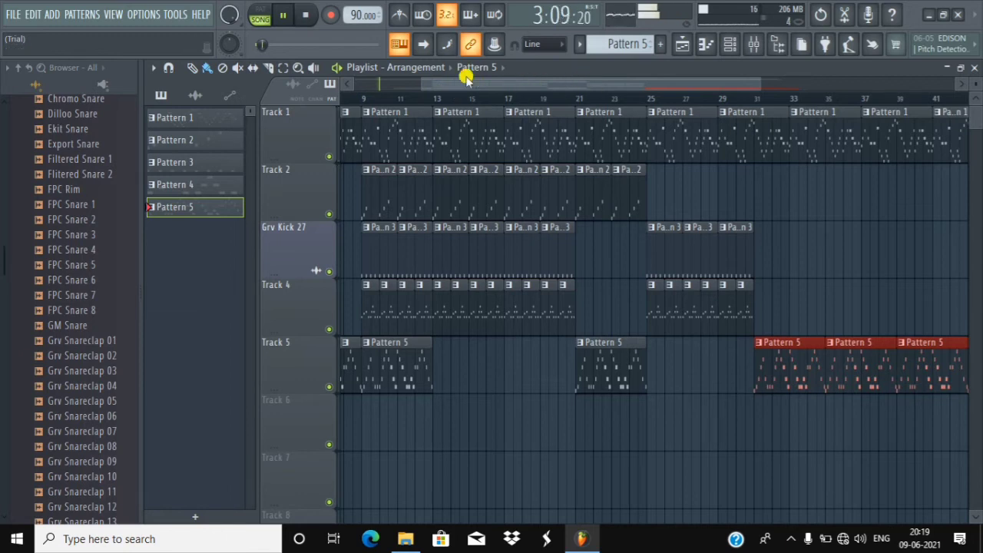
drag(440, 86, 282, 77)
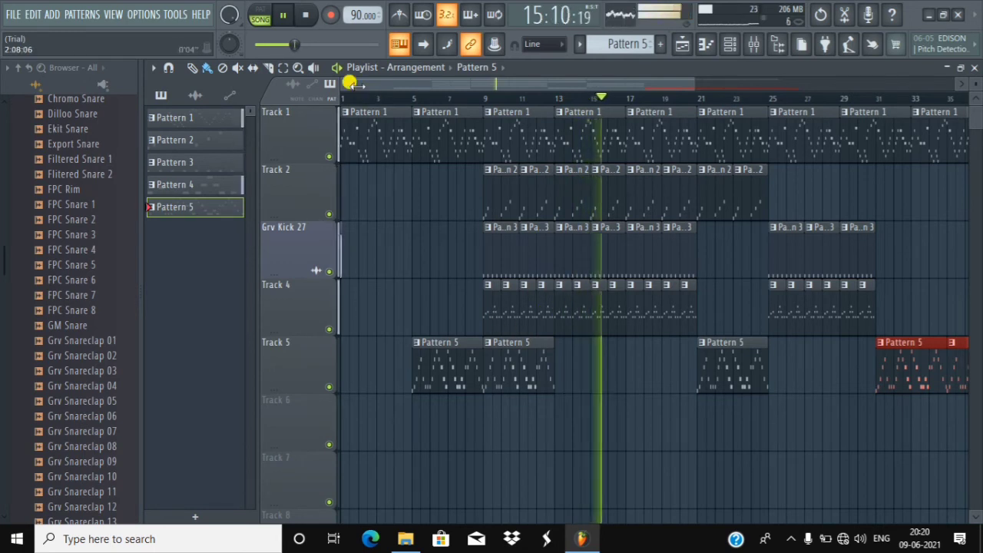
click(289, 26)
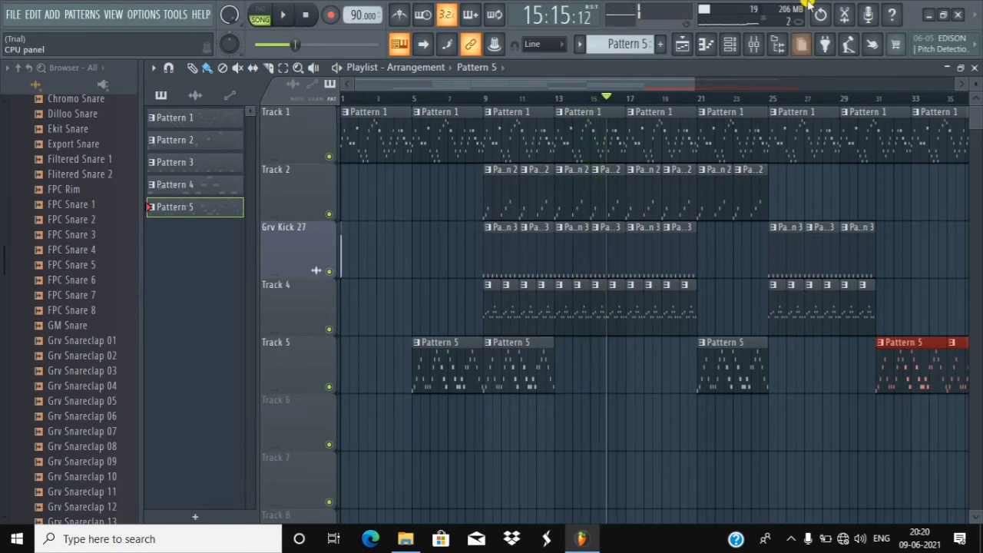
- Create a new pattern with its default name, add a Sakura instrument channel, and move its plugin window aside
click(663, 47)
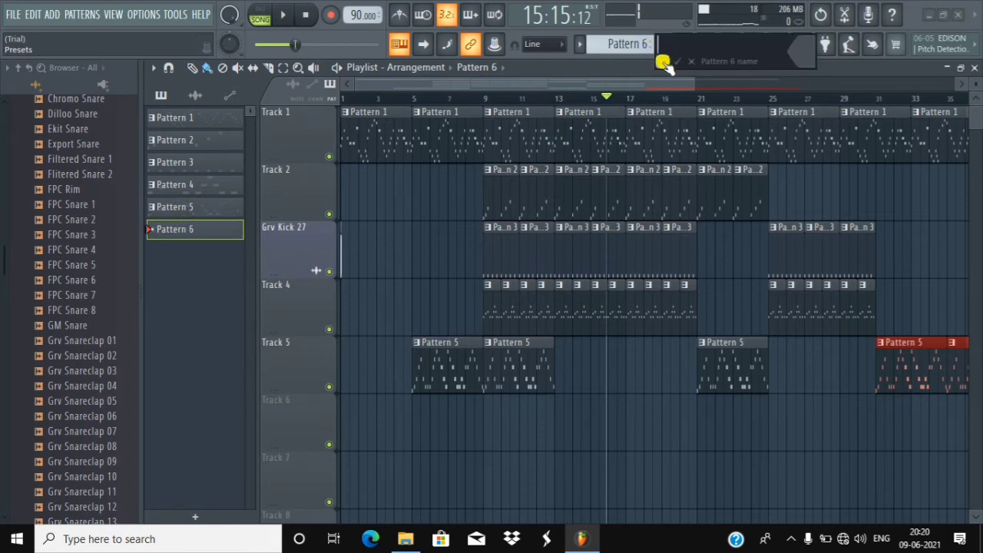
click(680, 62)
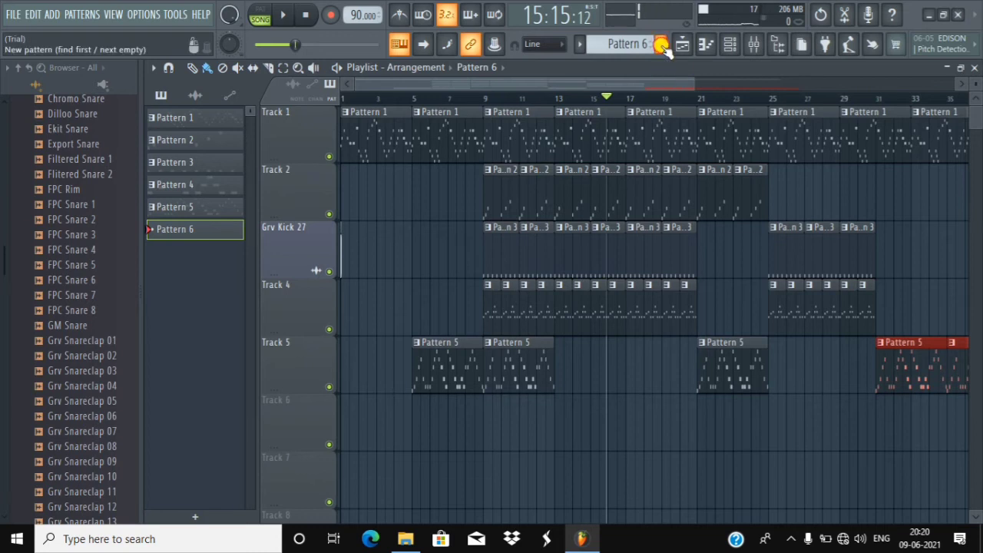
click(731, 46)
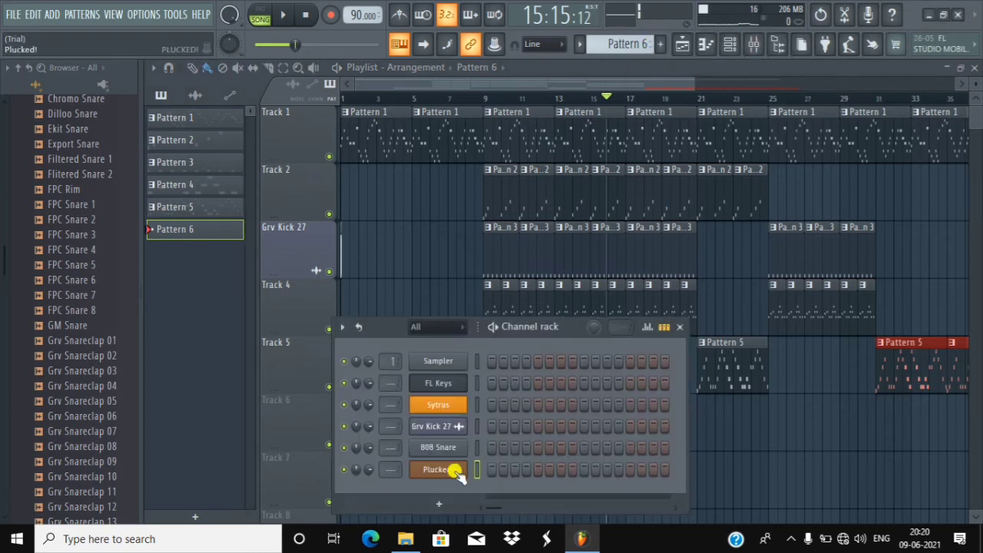
click(443, 504)
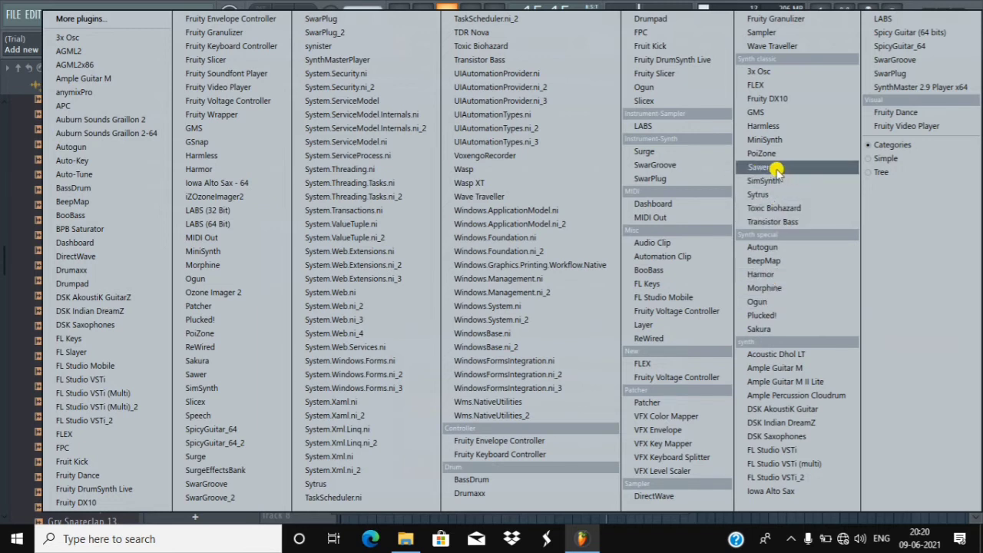
click(769, 321)
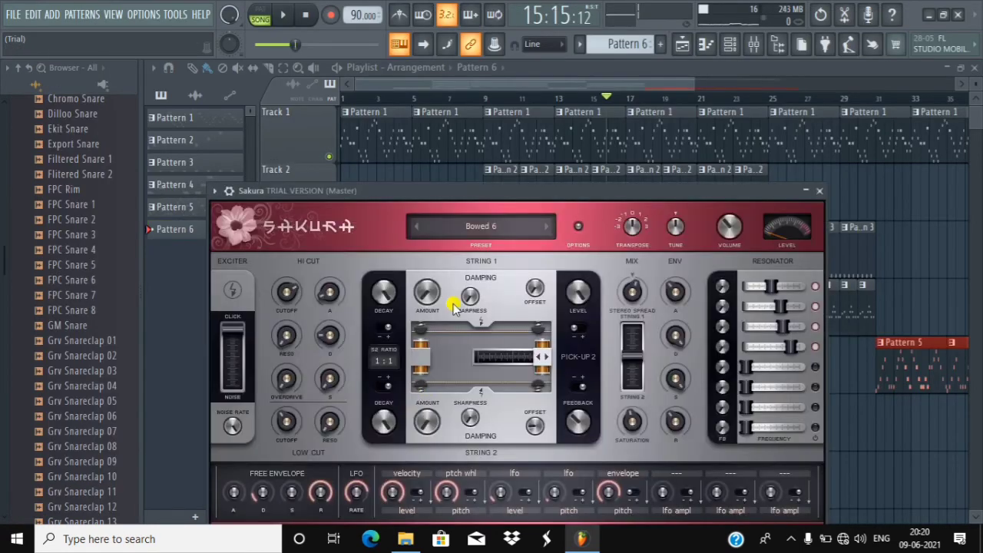
drag(438, 187, 979, 165)
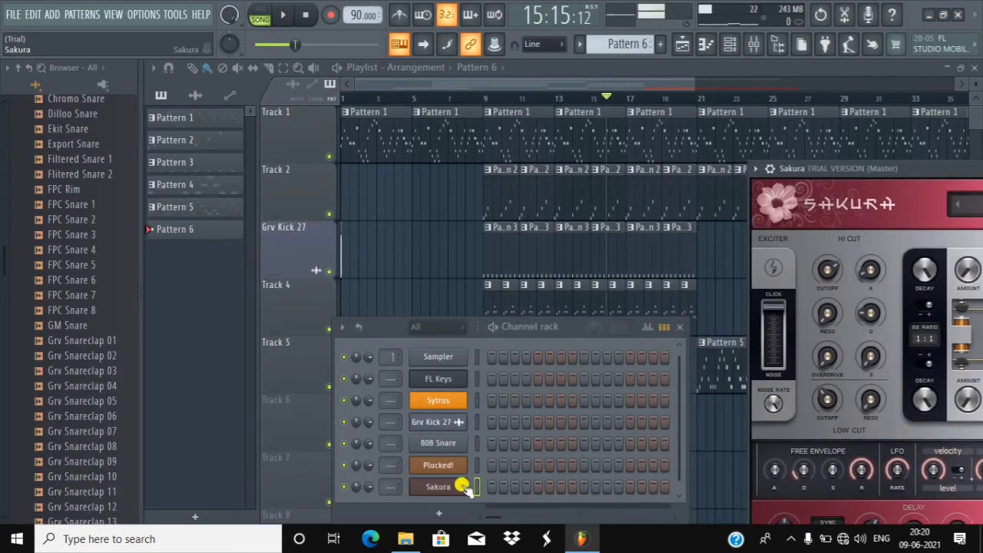
- Open the piano roll of the Sakura channel around the C5 octave
right_click(419, 489)
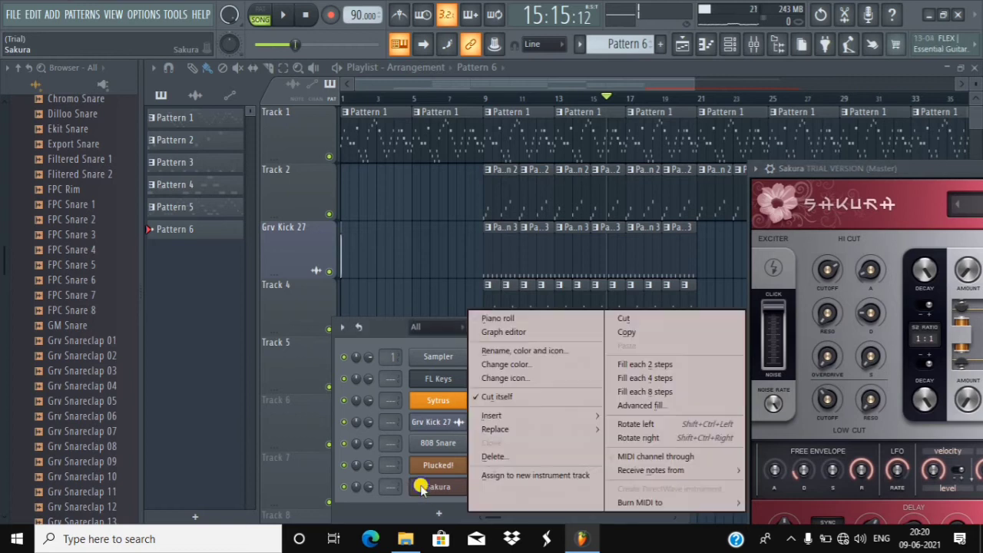
click(496, 318)
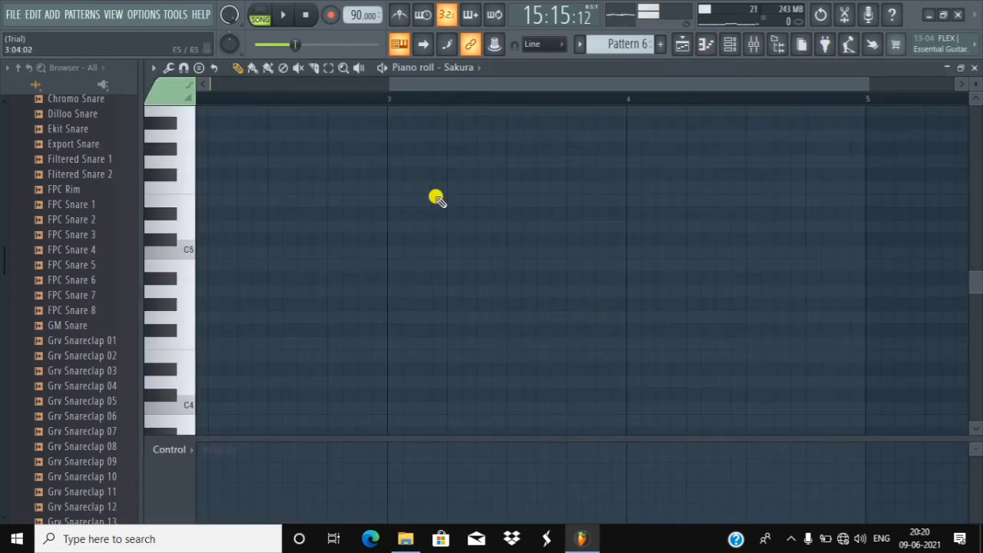
click(156, 69)
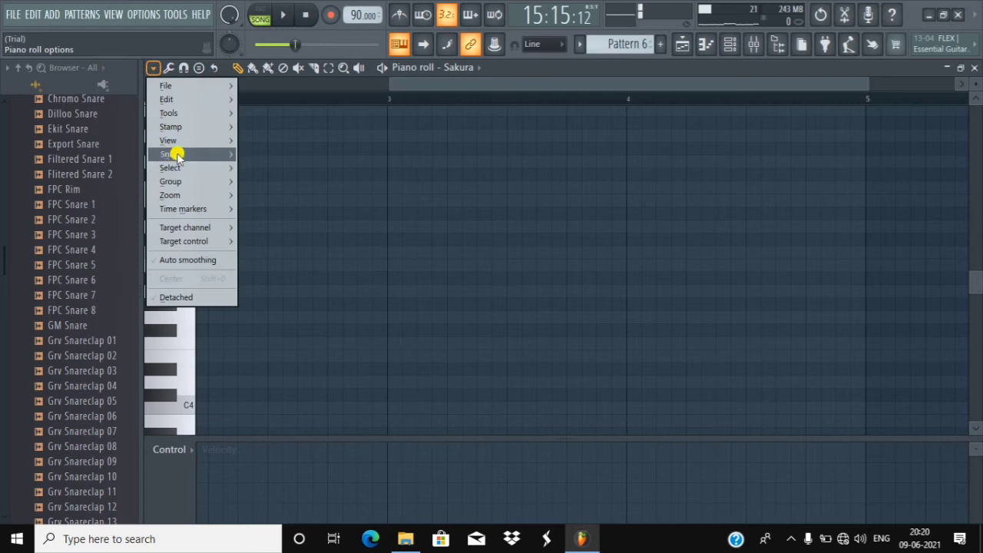
mouse_move(182, 140)
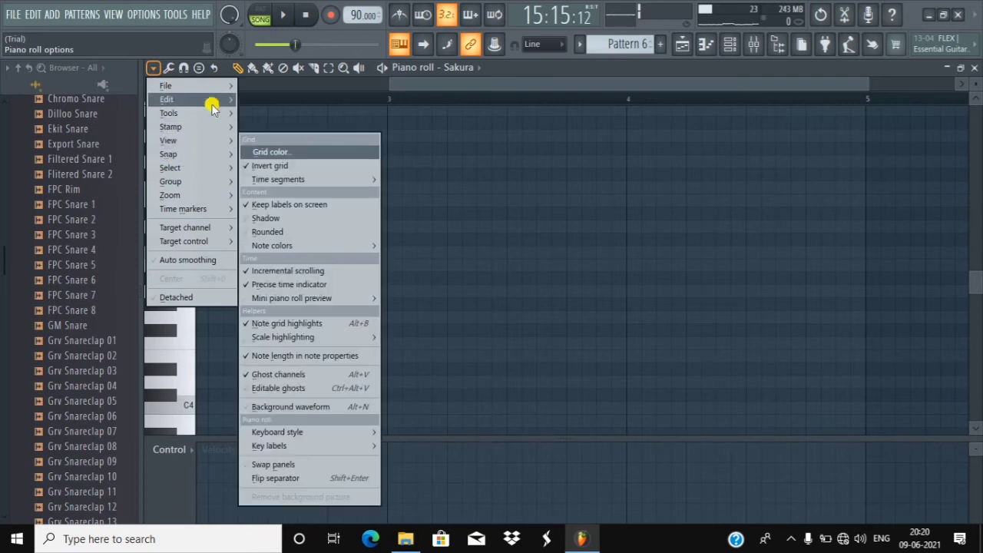
click(299, 81)
scroll(187, 205, down, 2)
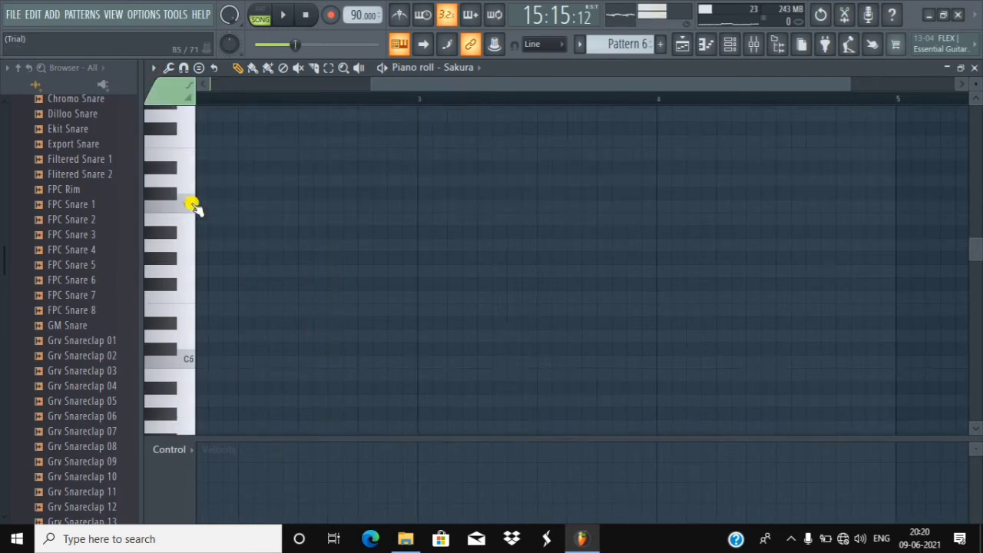
scroll(192, 208, up, 1)
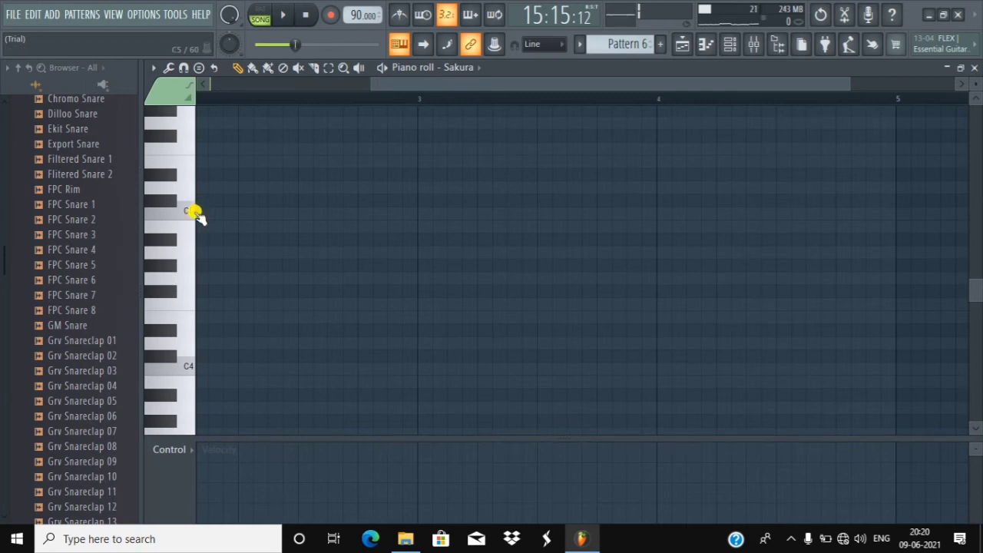
- Draw a stacked chord in bar 2 from seven-step C5, D#5 and F#5 notes
click(194, 213)
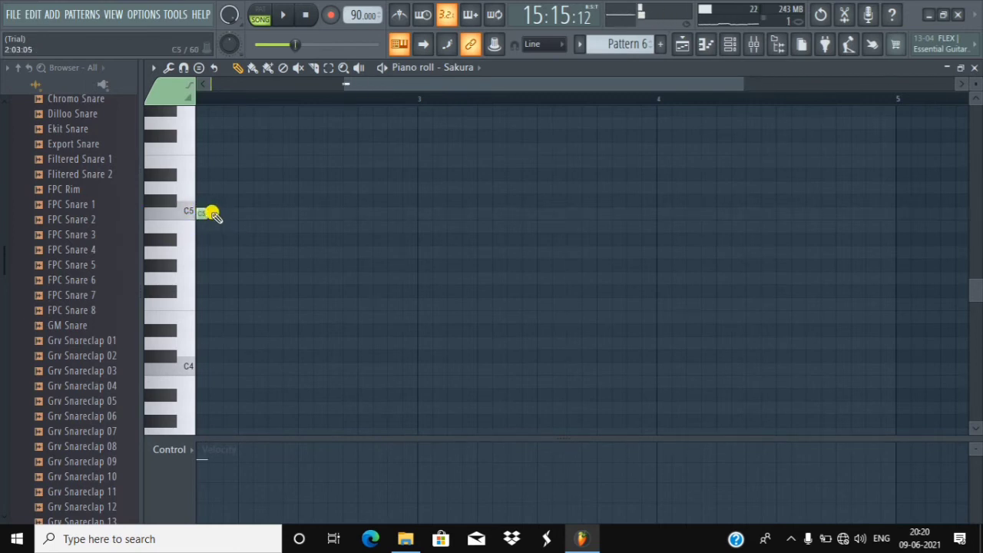
drag(202, 211, 286, 221)
scroll(233, 185, up, 3)
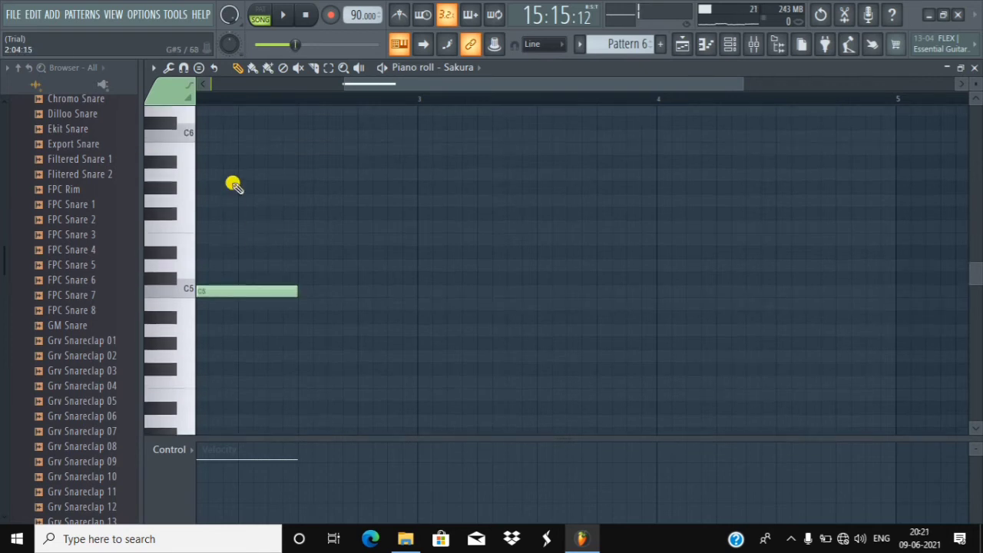
click(202, 254)
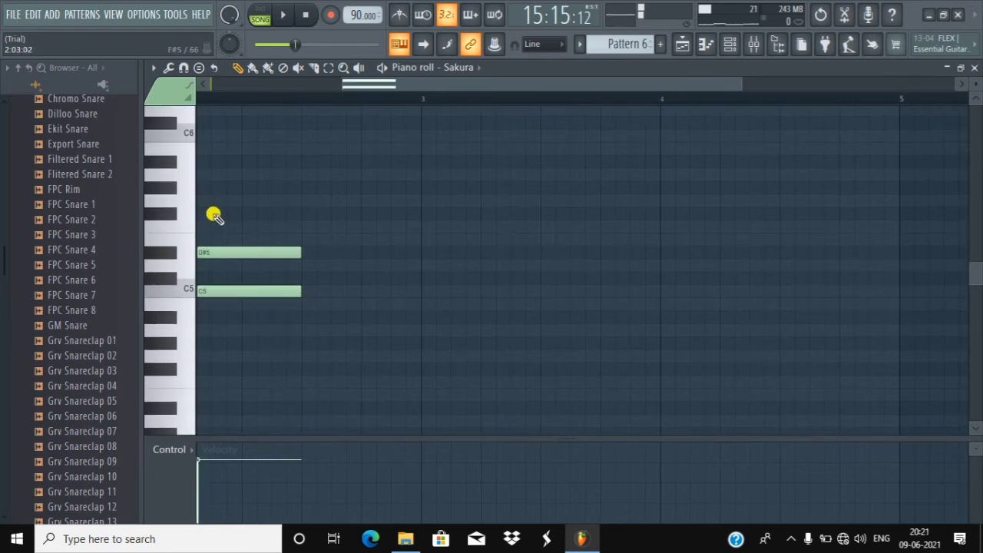
click(202, 213)
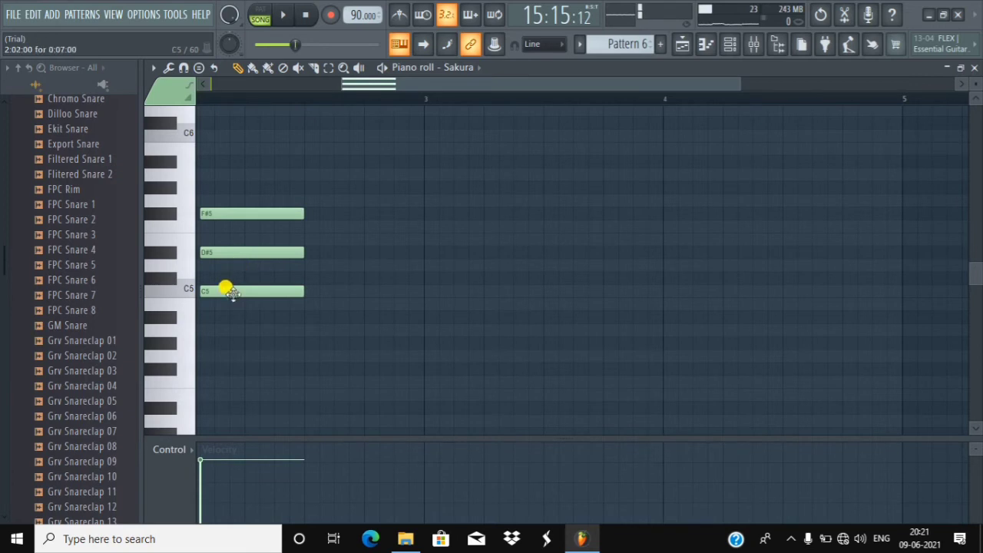
- Move the three chord notes to the start of bar 1 and raise the F#5 note to G5
drag(228, 290, 125, 283)
drag(478, 252, 213, 255)
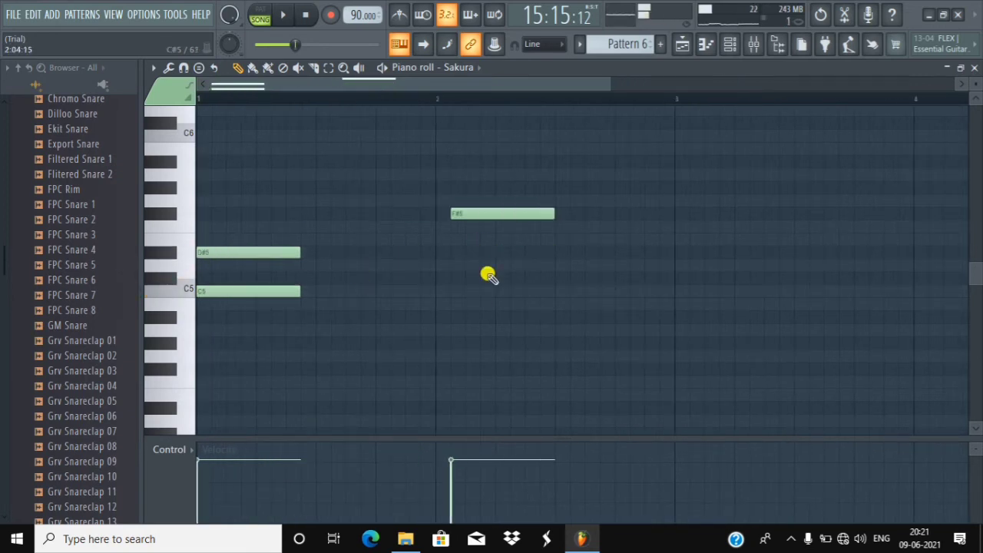
drag(509, 212, 184, 198)
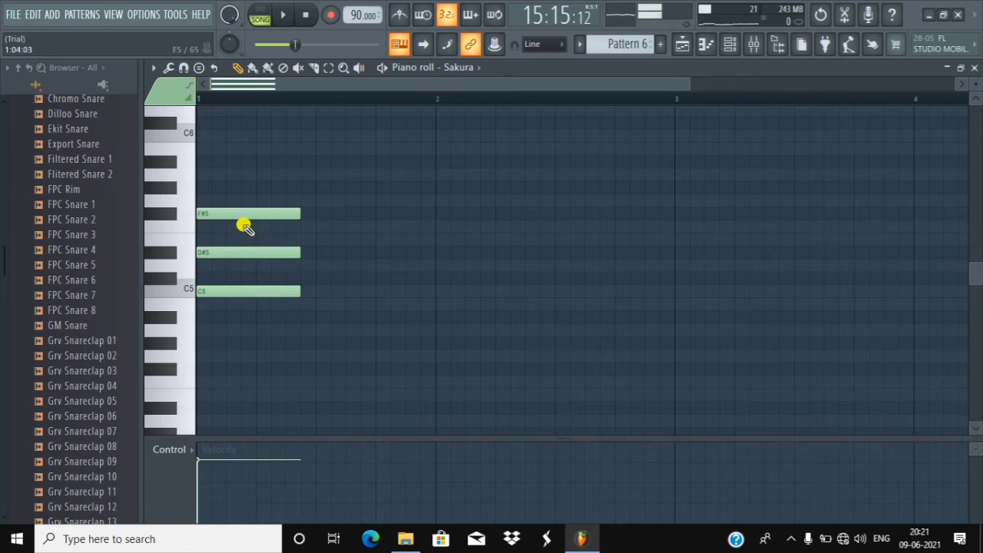
drag(217, 206, 212, 190)
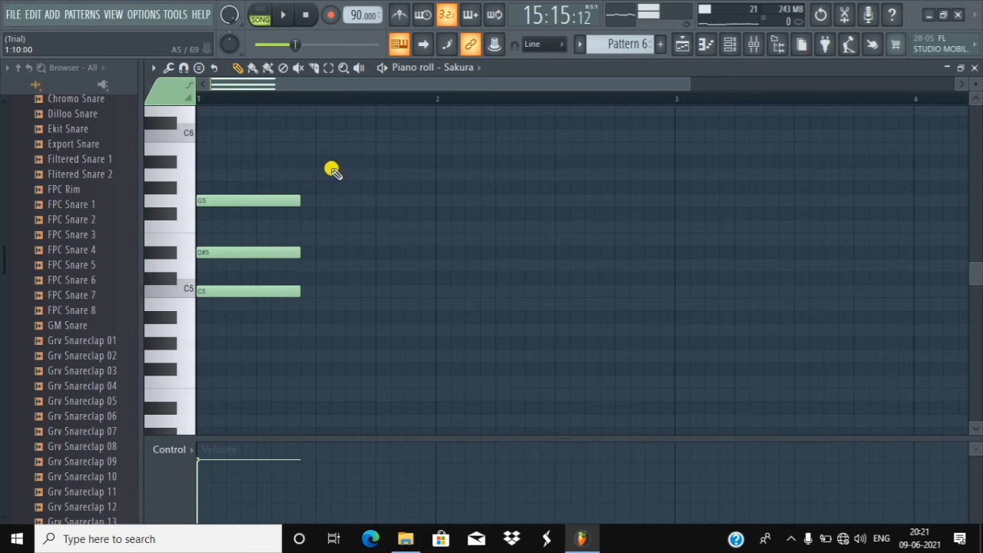
- Select all three chord notes and shorten them to two steps each
drag(330, 169, 340, 218)
drag(343, 236, 346, 238)
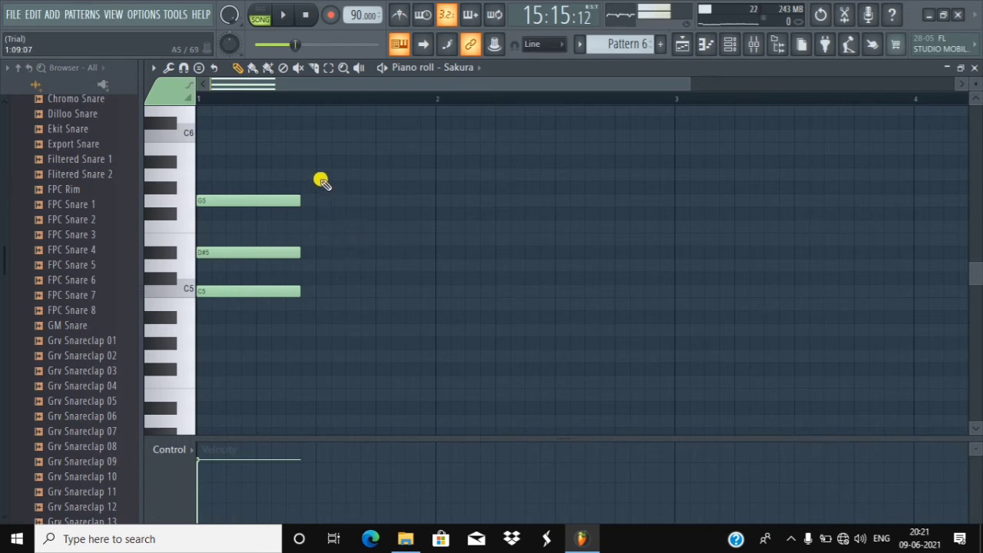
drag(321, 182, 192, 347)
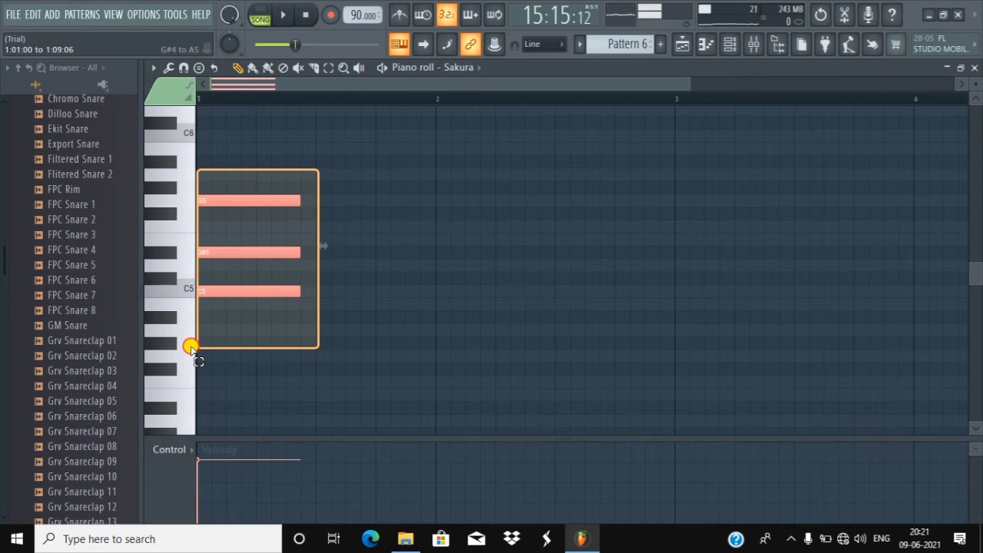
drag(191, 347, 192, 349)
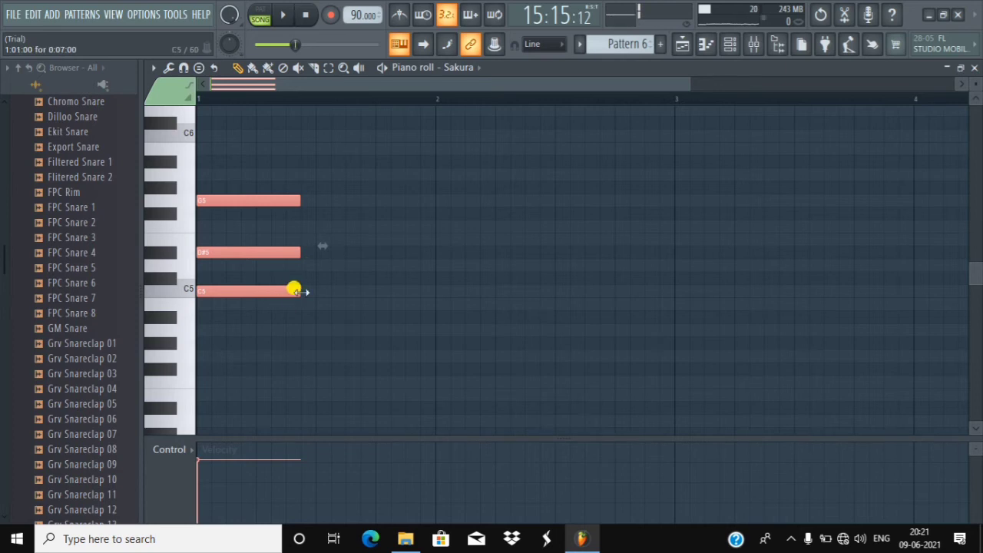
drag(289, 292, 210, 311)
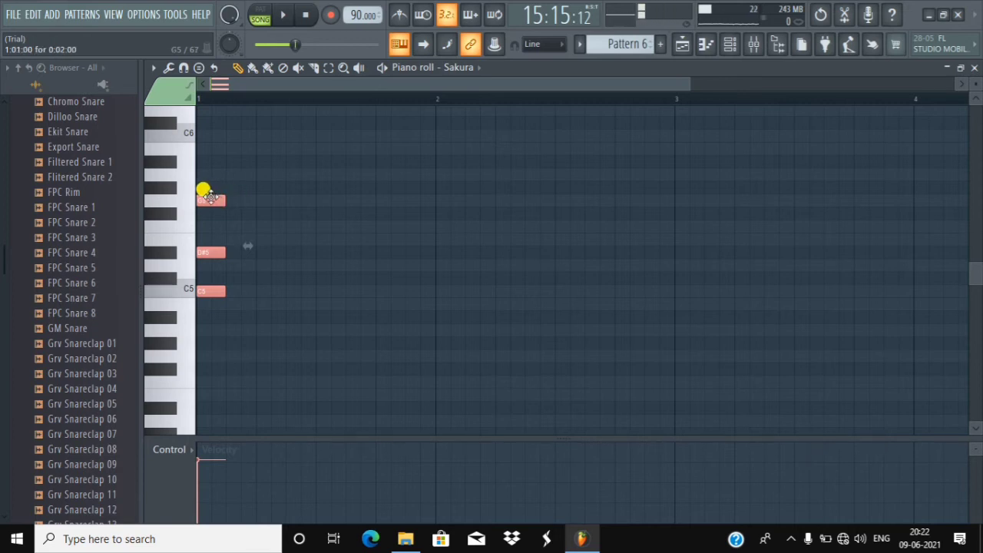
- Copy the chord to steps 9 and 13 of bar 1, steps 1, 9 and 13 of bar 2, steps 1, 5 and 13 of bar 3, and bar 4's start
drag(211, 201, 917, 202)
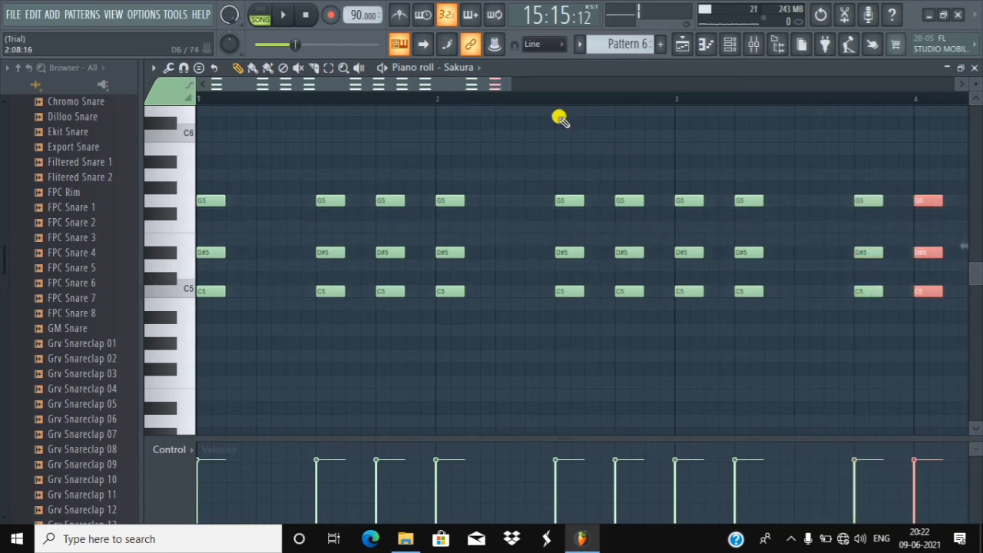
- Copy the chord to steps 5, 9 and 13 of bar 4 and play the result in pattern mode
drag(498, 87, 663, 112)
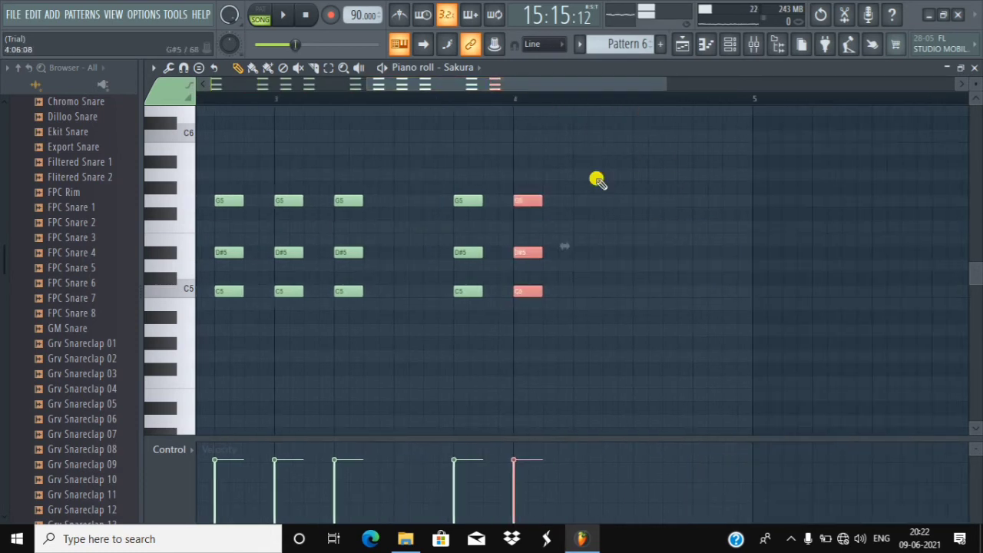
mouse_move(527, 202)
mouse_down()
mouse_move(602, 204)
mouse_move(594, 213)
mouse_move(652, 195)
mouse_move(708, 212)
mouse_up()
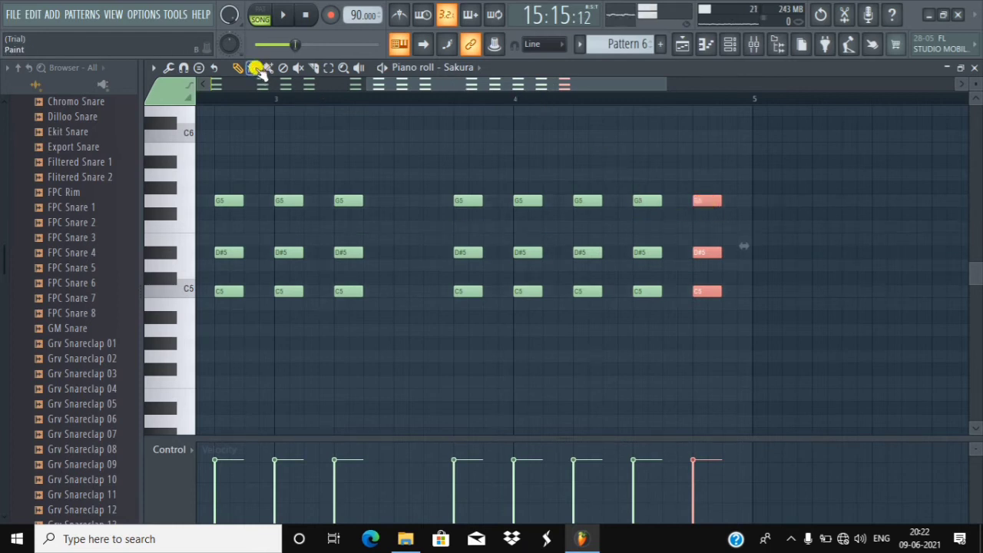
click(259, 16)
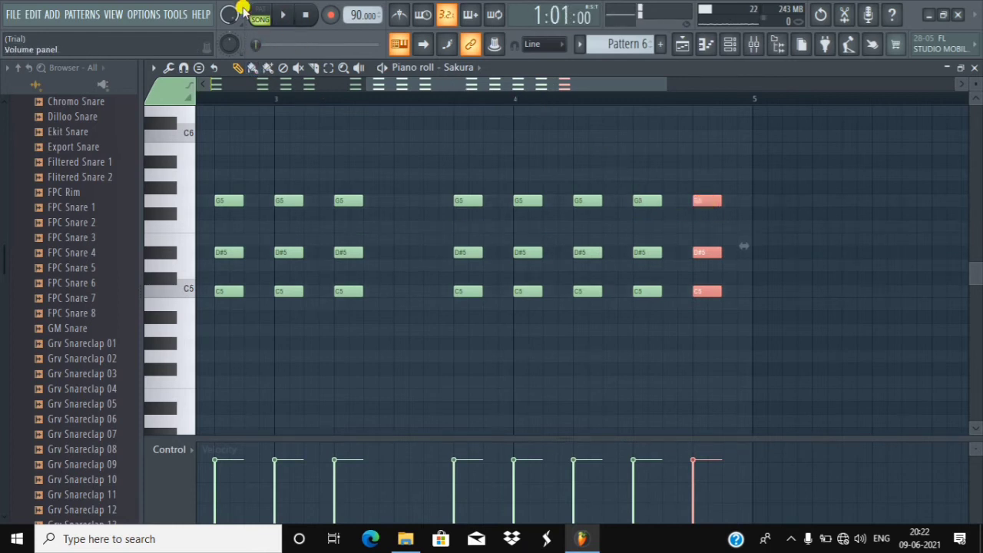
click(282, 17)
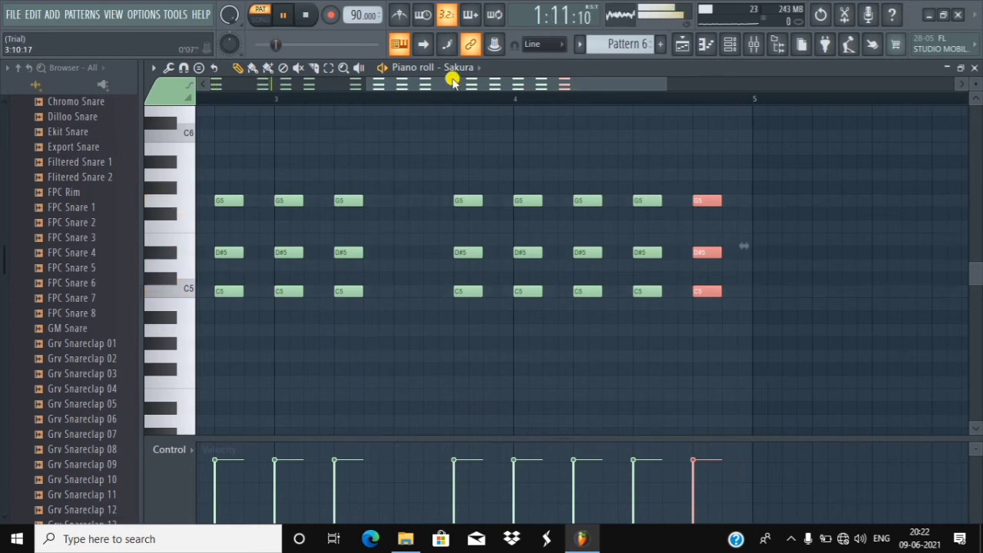
click(278, 17)
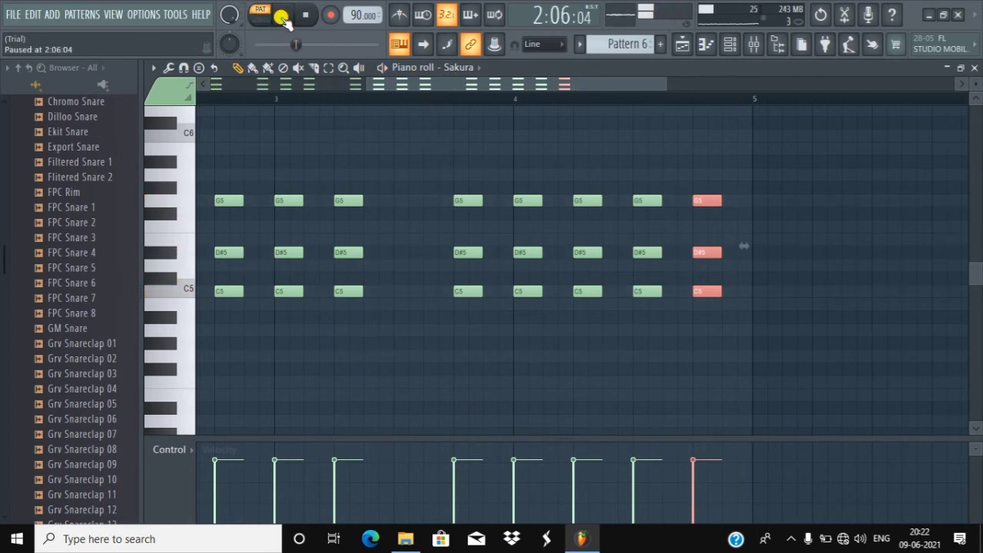
- Open the Sakura channel's preset library and try the String bank
click(734, 48)
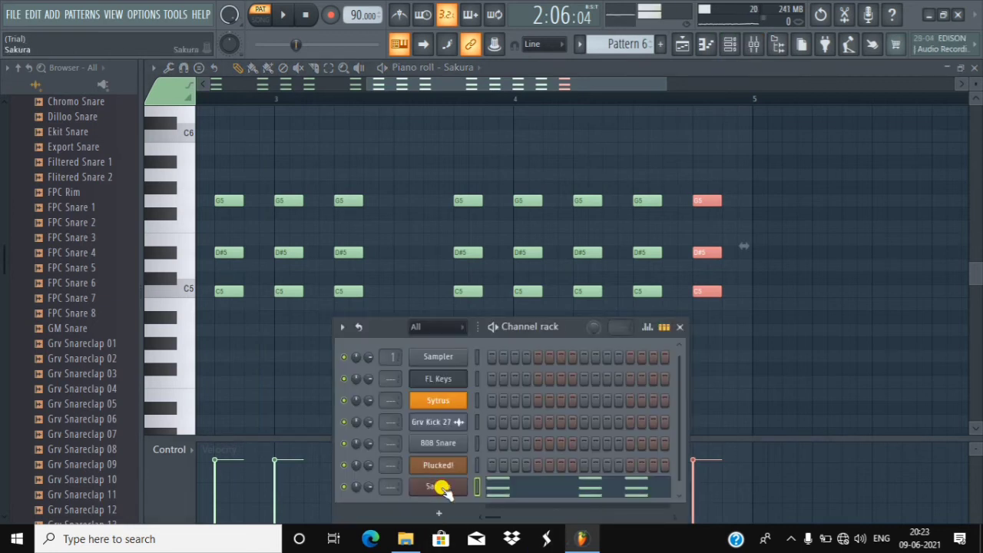
click(440, 487)
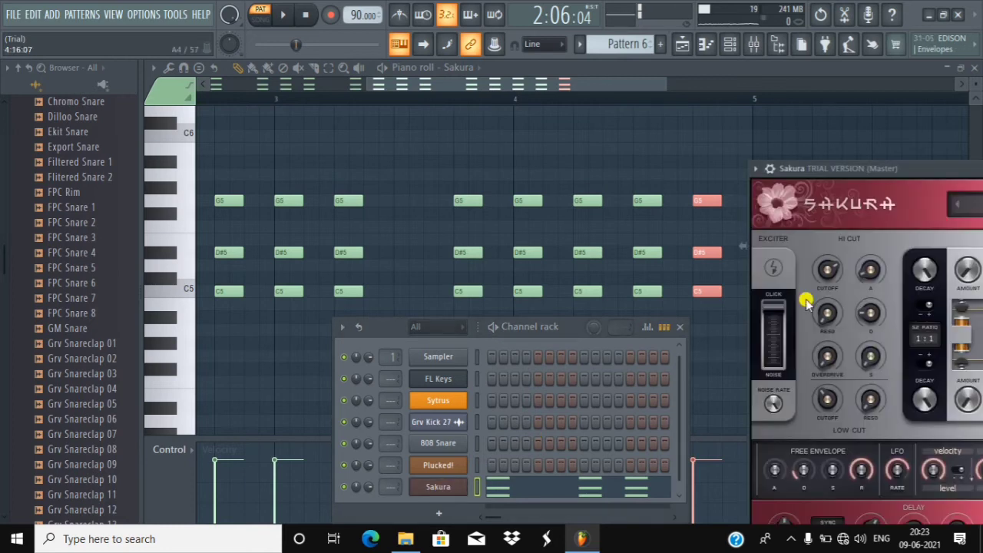
drag(916, 163, 452, 135)
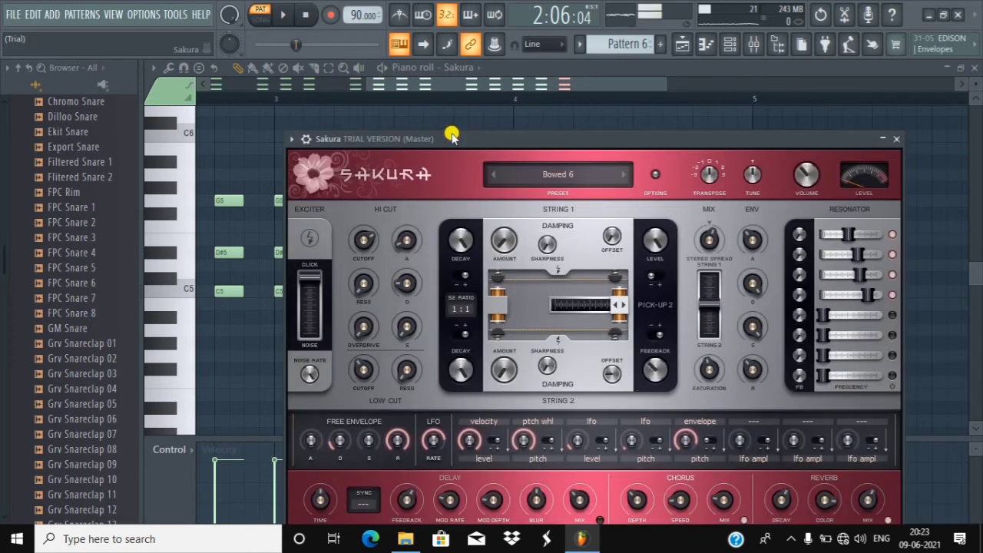
click(587, 176)
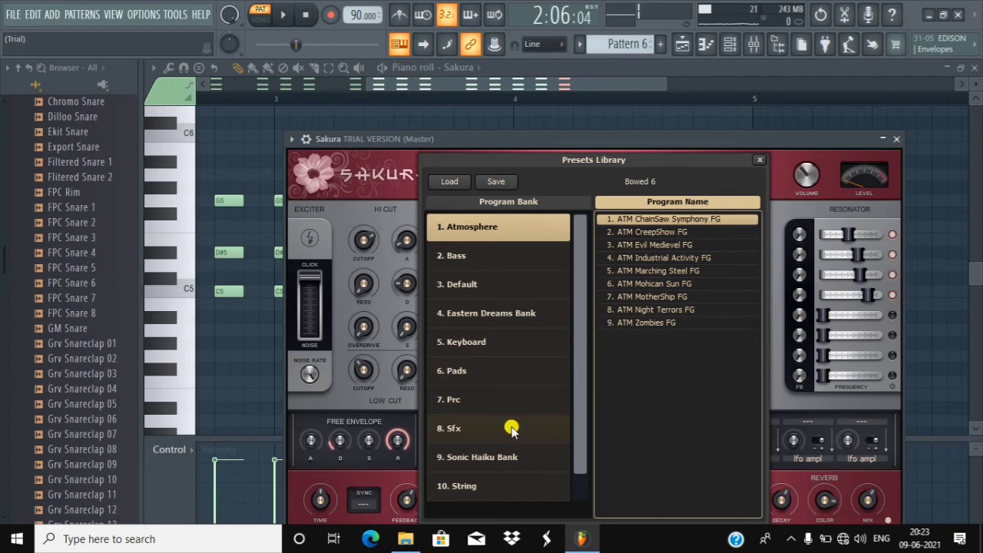
click(465, 486)
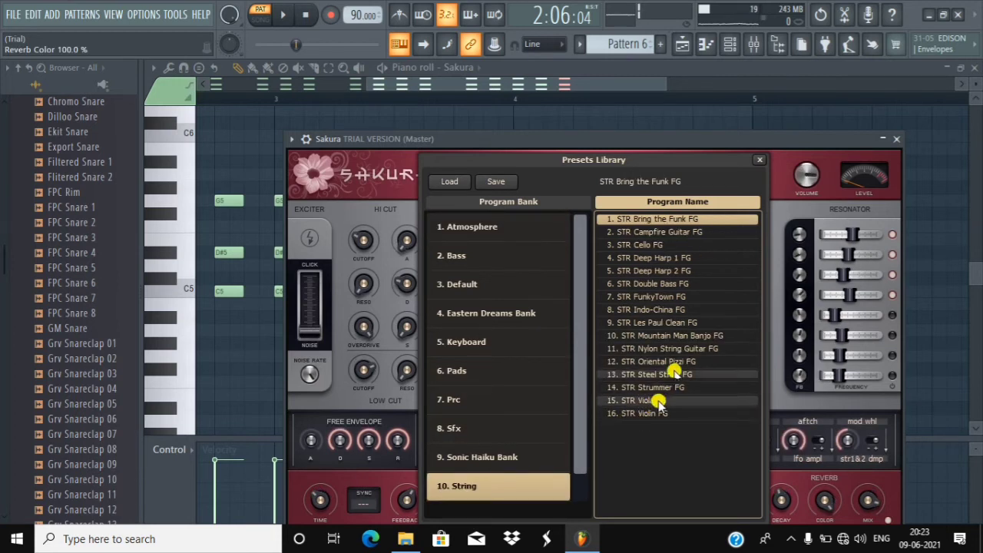
click(897, 140)
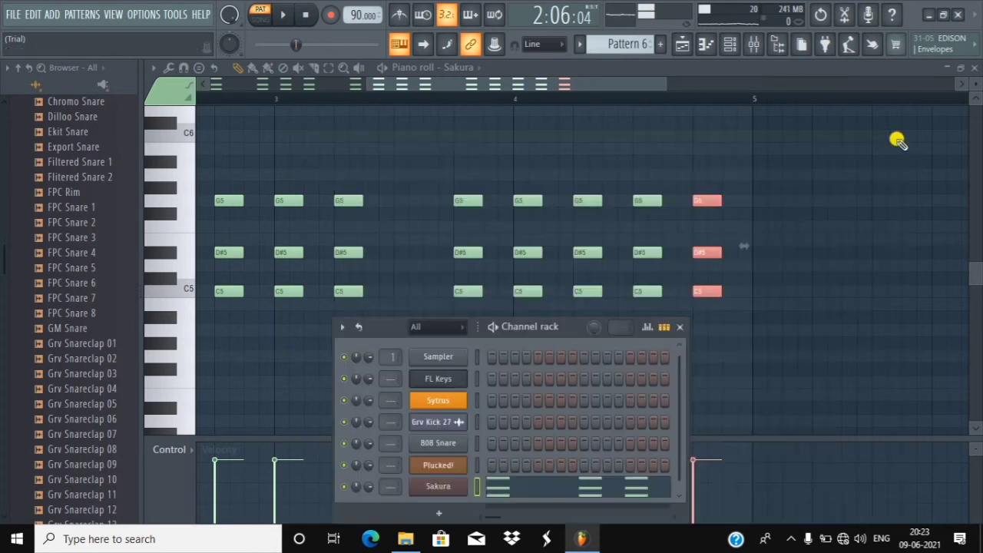
- Replace the Sakura instrument with Sytrus and load its Dreamy arp preset
right_click(438, 486)
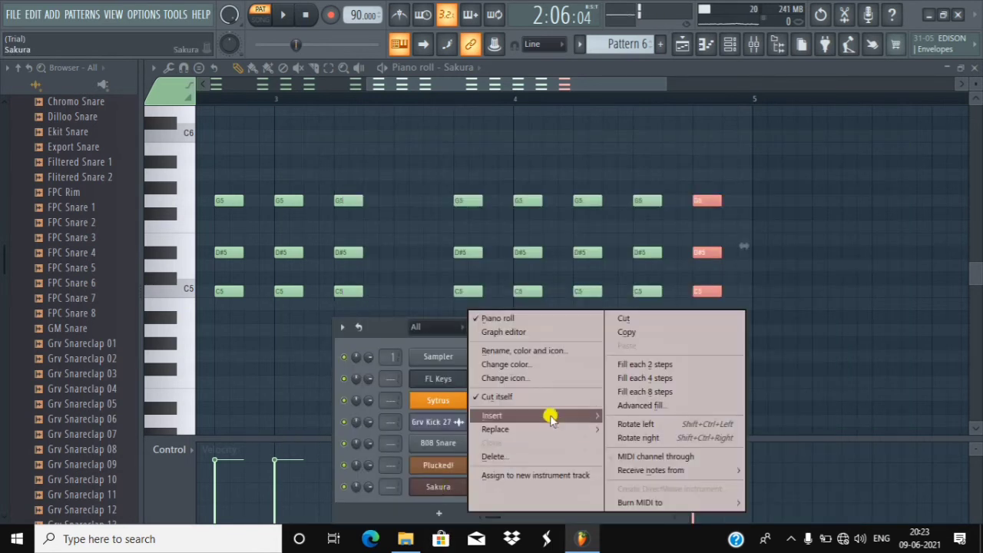
mouse_move(507, 433)
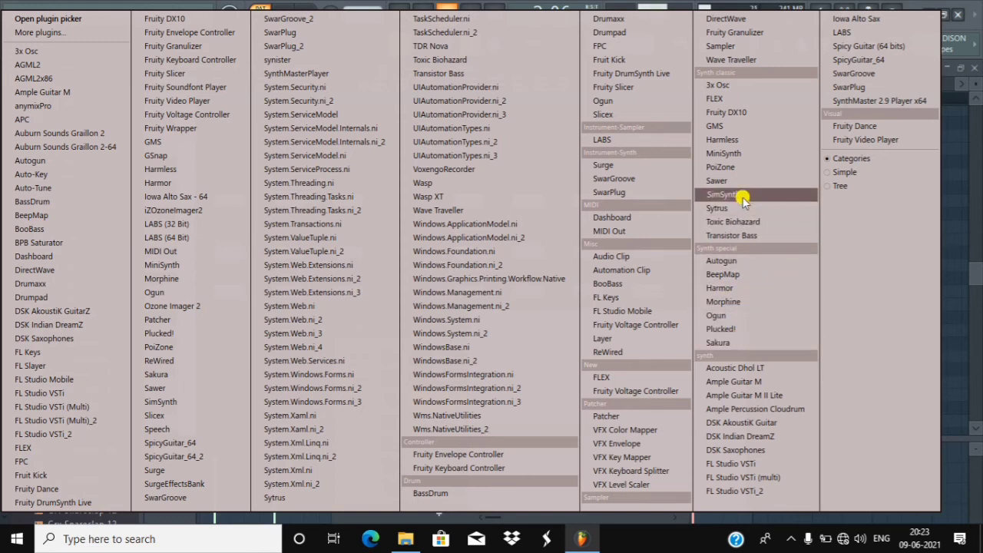
click(718, 209)
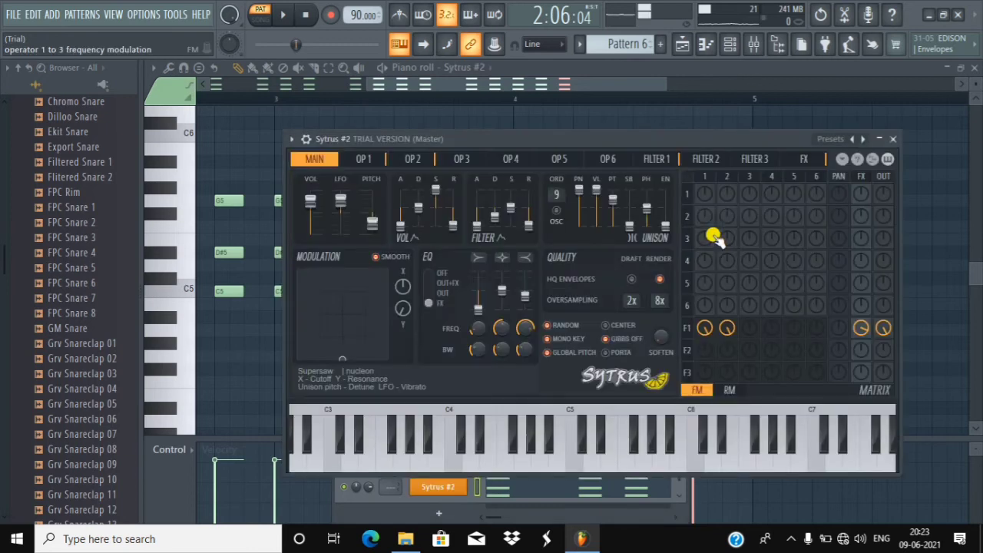
click(834, 141)
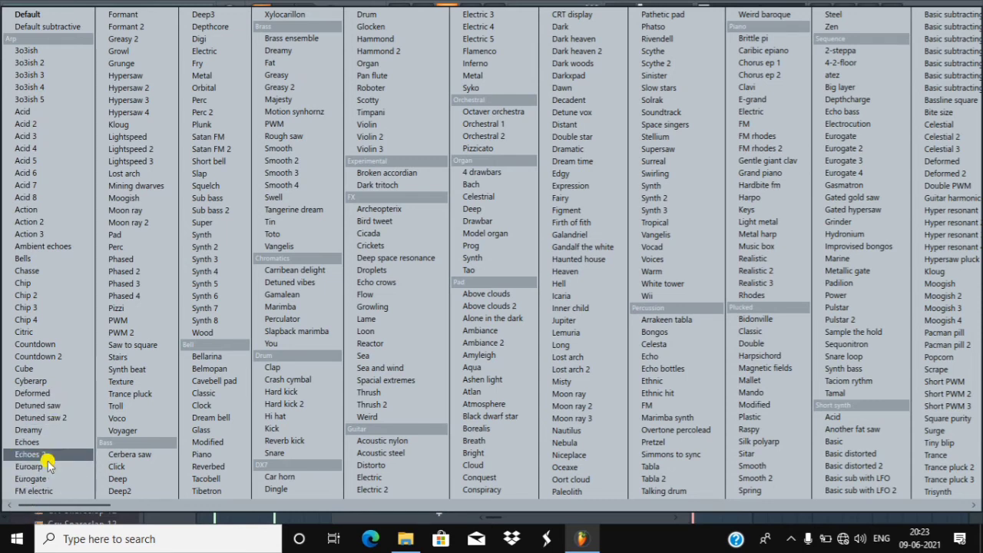
click(40, 429)
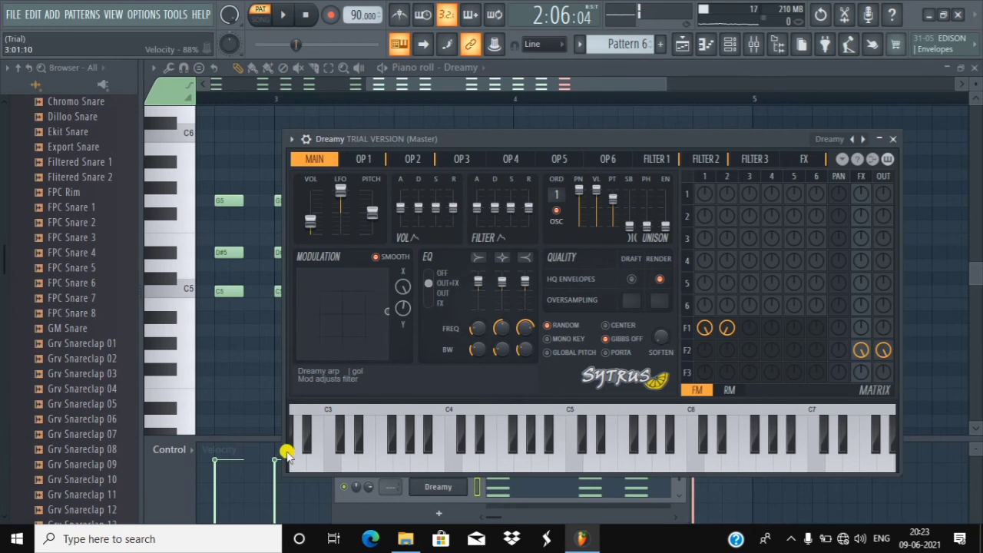
- Play the chord pattern with the Dreamy sound, moving the plugin window and channel rack clear of the notes
click(283, 15)
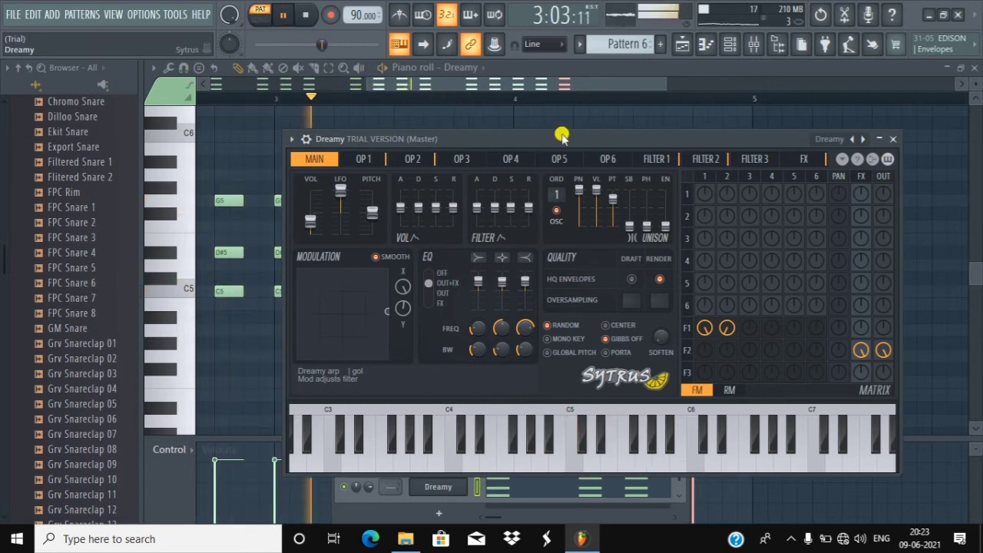
drag(563, 136, 869, 385)
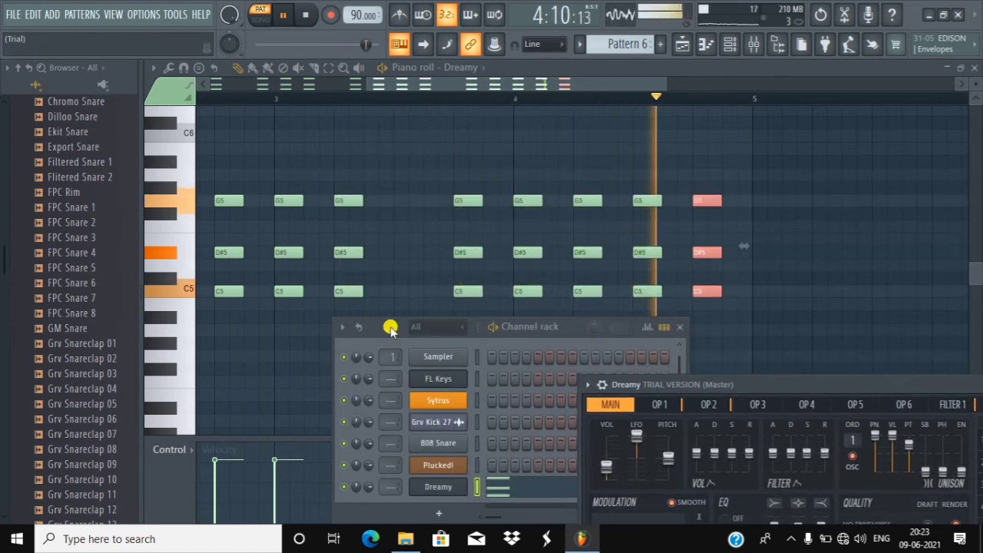
drag(390, 329, 764, 408)
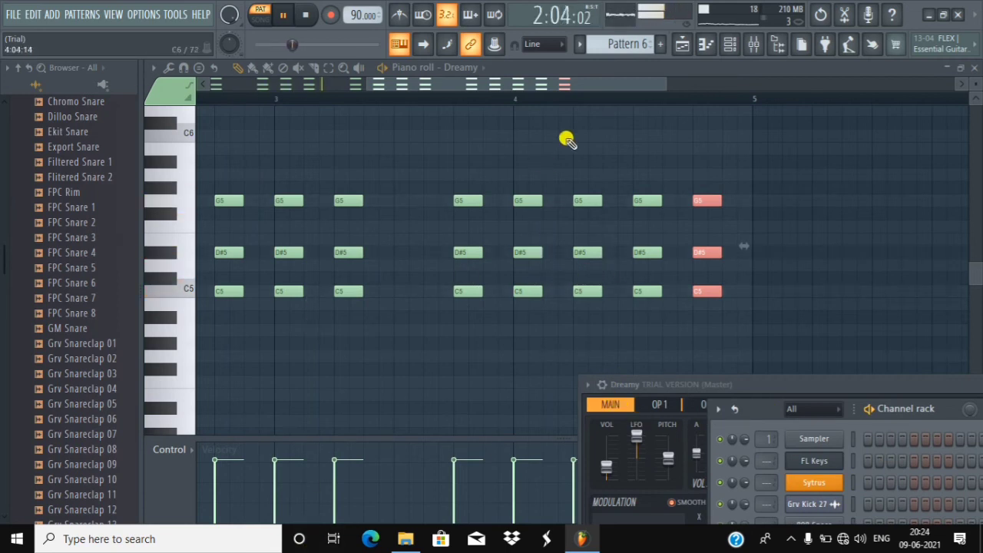
scroll(610, 105, up, 4)
scroll(610, 105, down, 3)
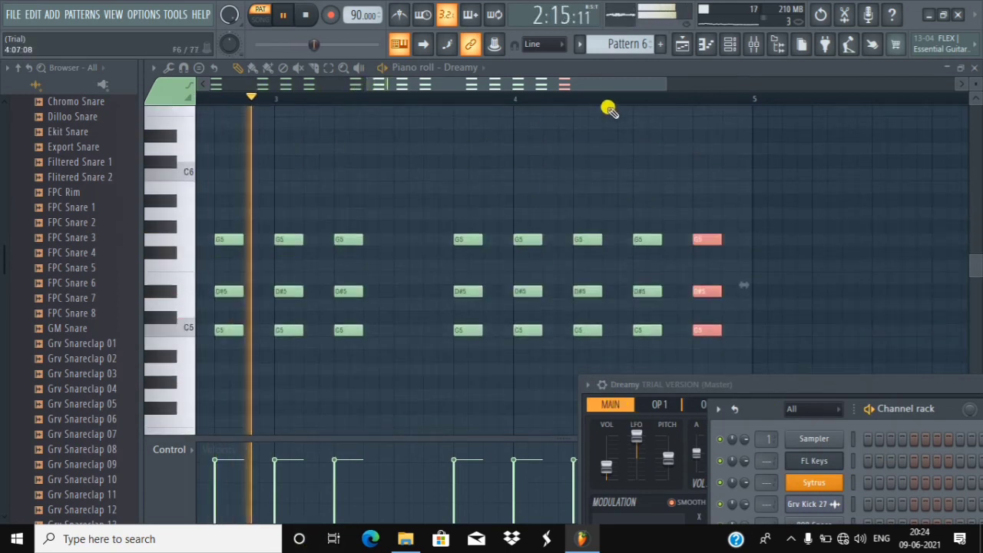
scroll(593, 96, up, 5)
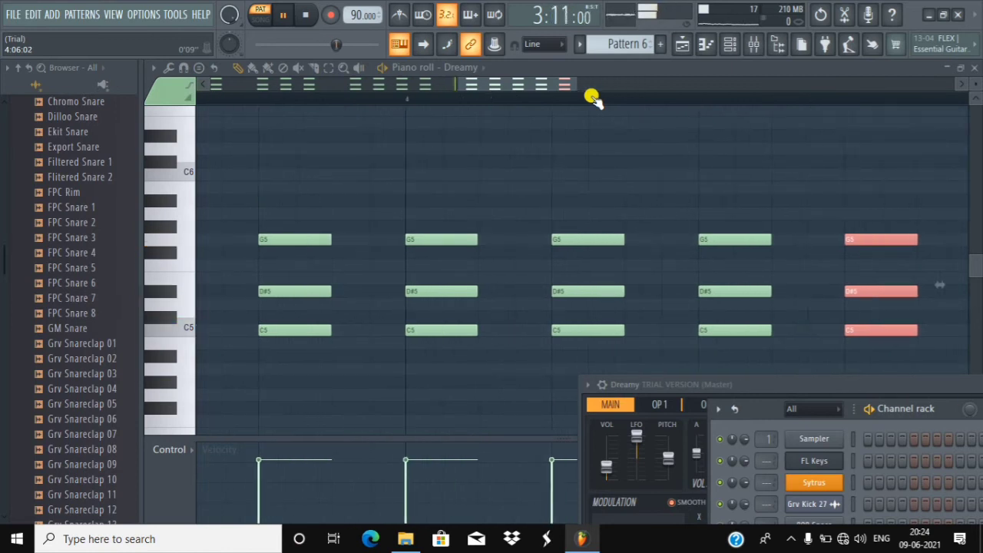
scroll(593, 96, up, 3)
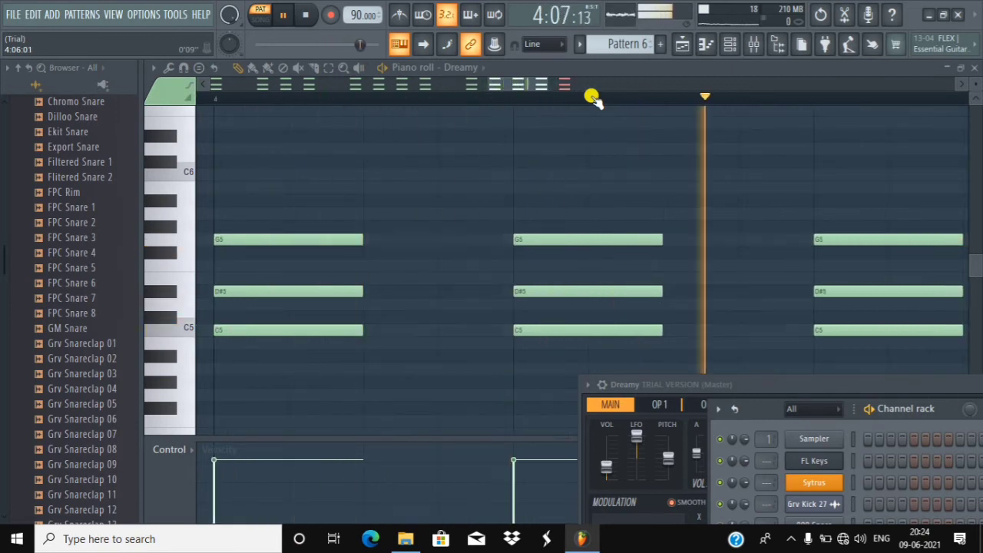
scroll(593, 96, down, 5)
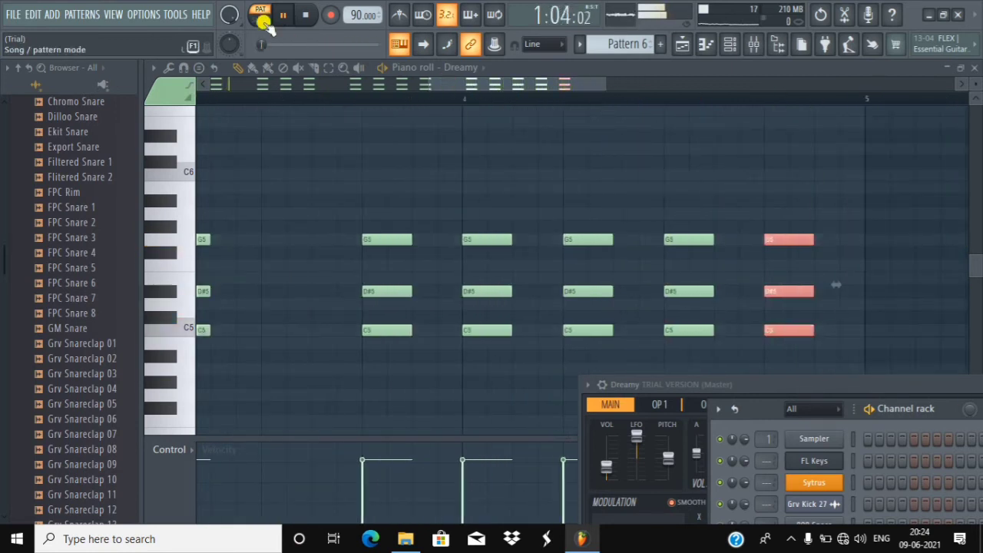
click(286, 16)
- Select all the chord notes in the pattern and shorten them to one step each
drag(427, 84, 434, 84)
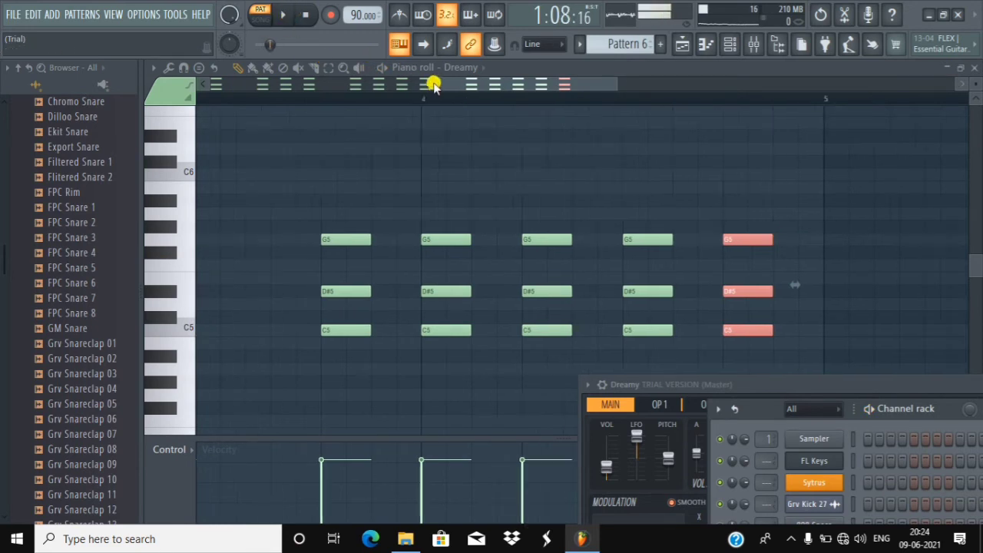
scroll(434, 83, right, 4)
scroll(434, 84, left, 3)
scroll(398, 98, down, 1)
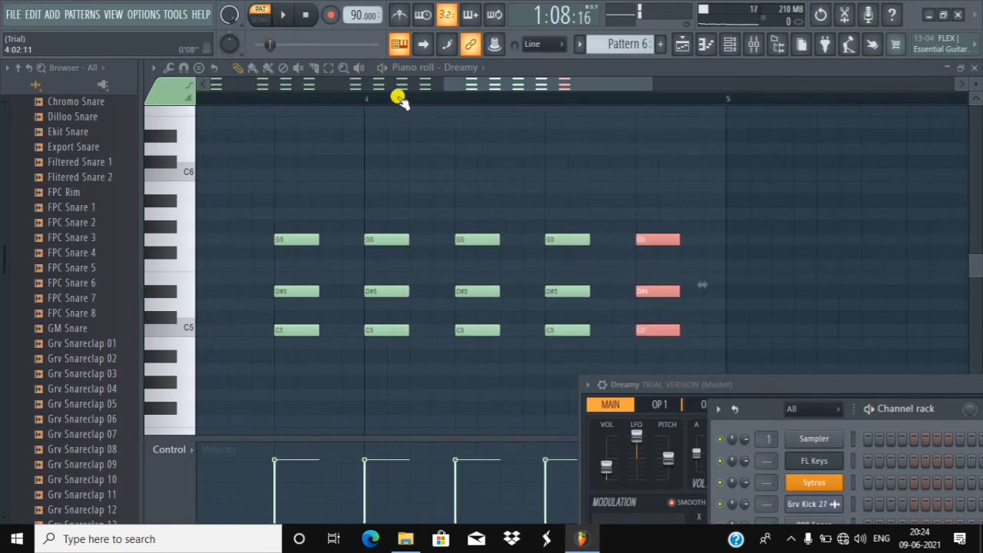
scroll(400, 98, down, 5)
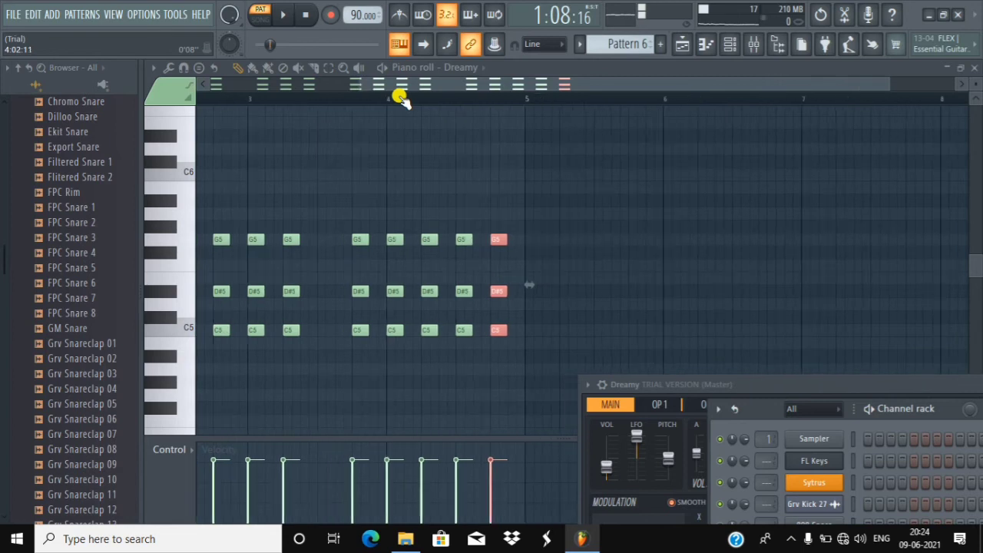
scroll(400, 97, down, 4)
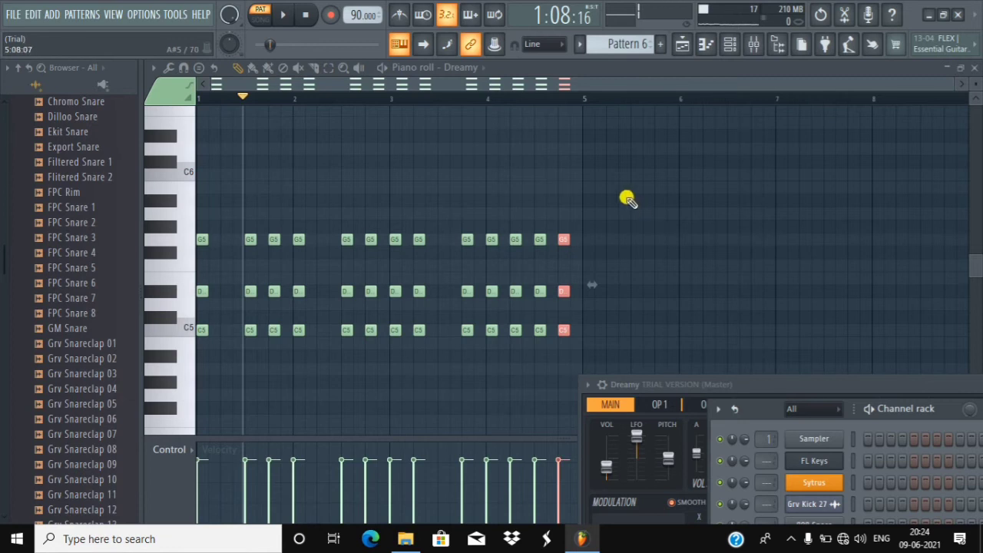
drag(612, 185, 15, 365)
scroll(245, 98, up, 3)
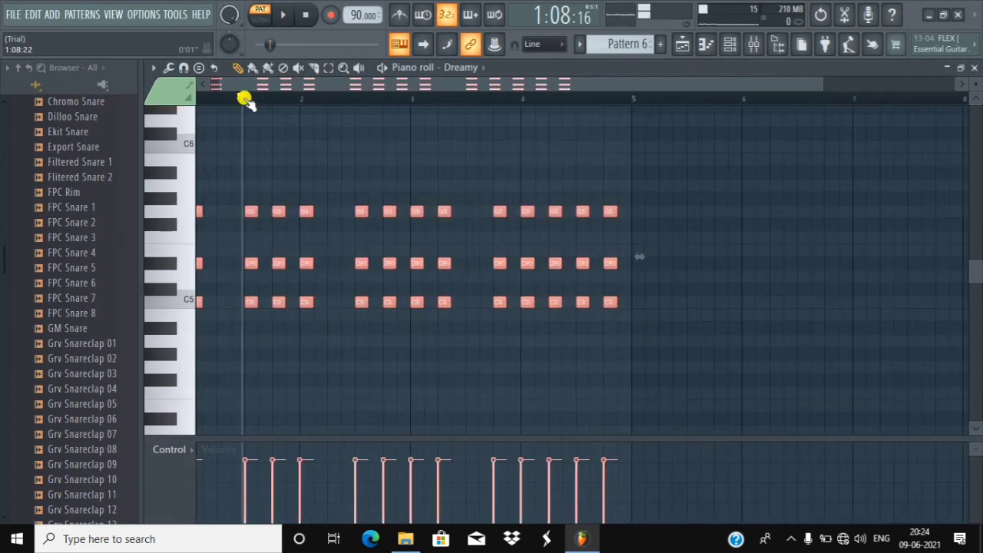
scroll(245, 98, up, 2)
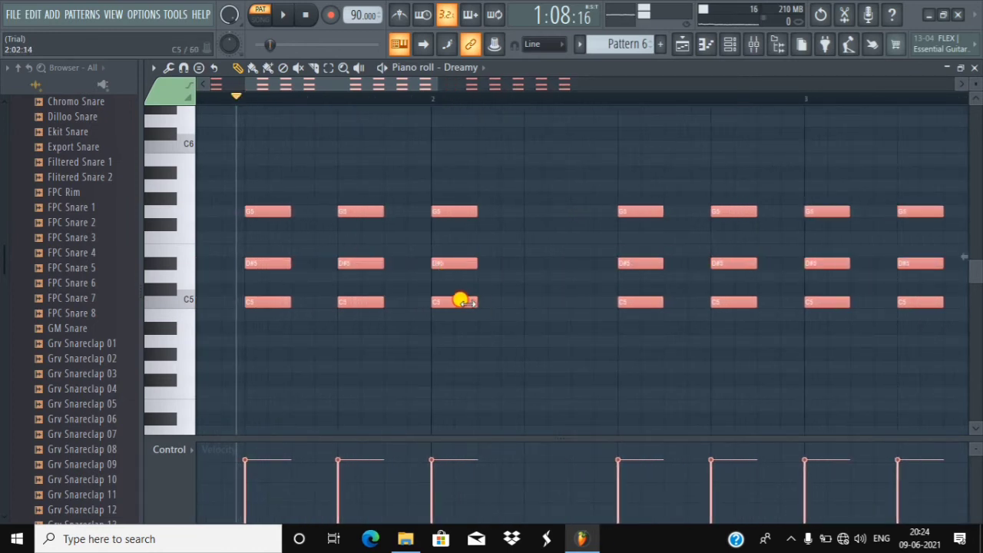
drag(461, 301, 447, 304)
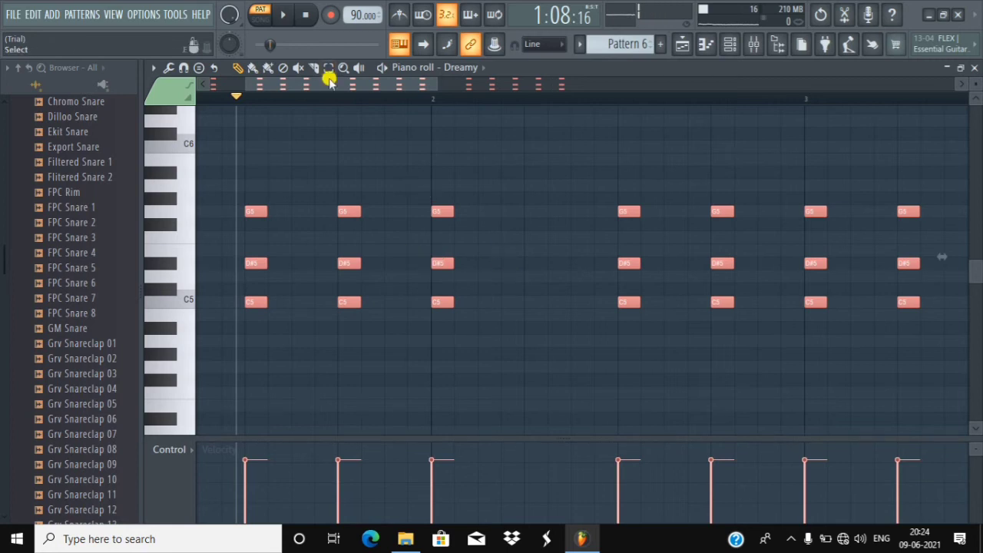
- Play the shortened chord pattern and turn on the metronome to check its timing
click(278, 17)
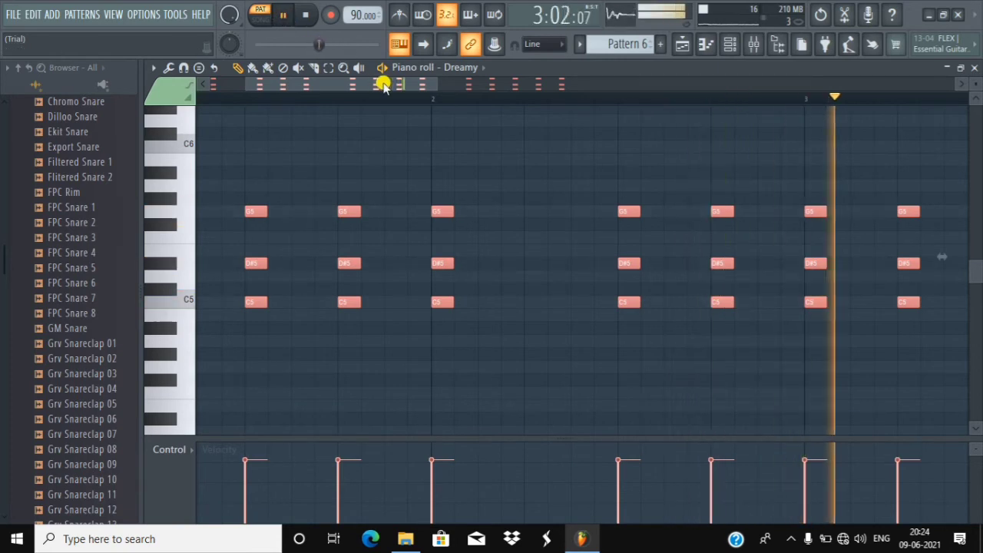
scroll(464, 100, down, 1)
scroll(465, 100, down, 2)
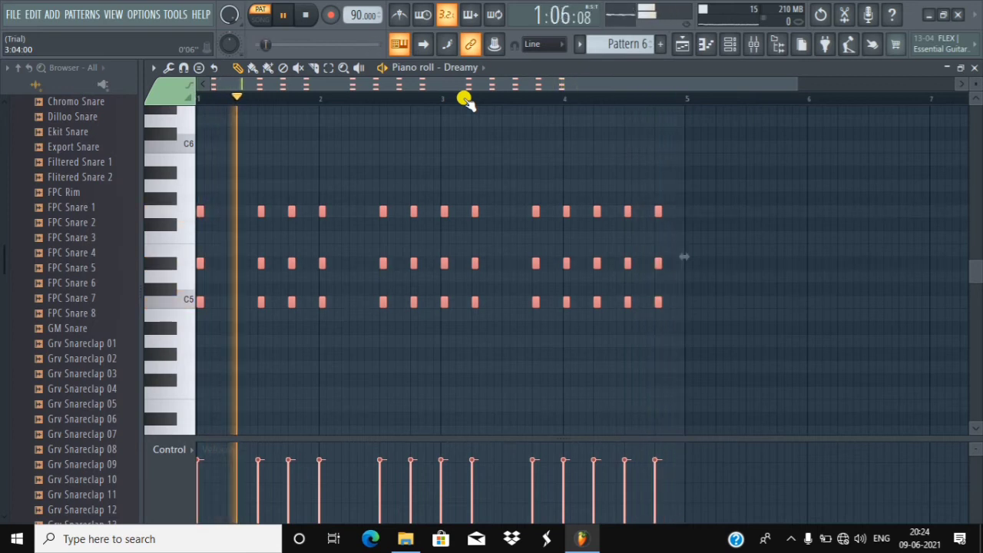
click(400, 16)
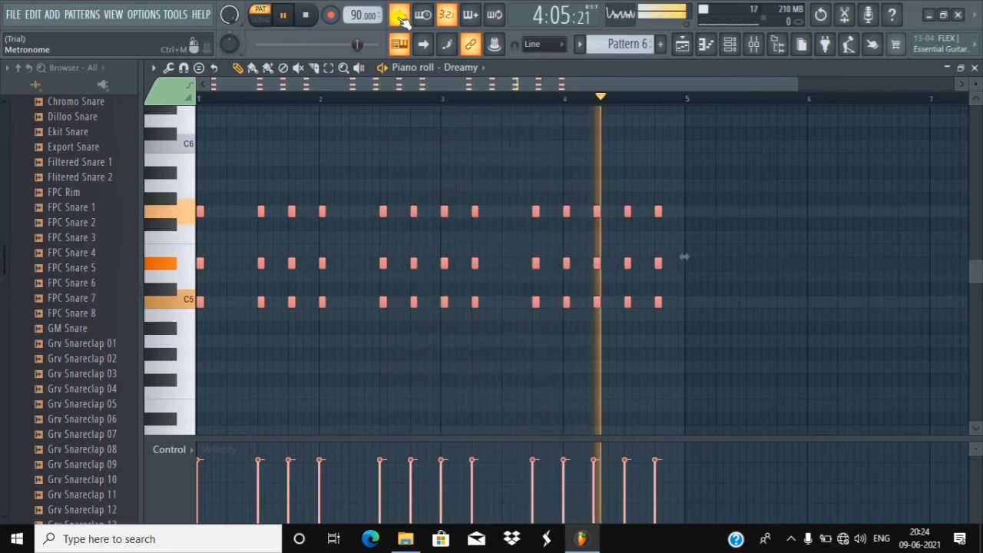
- Add a chord of one-step G5, D#5 and C5 notes at step 9 of bar 3
click(504, 212)
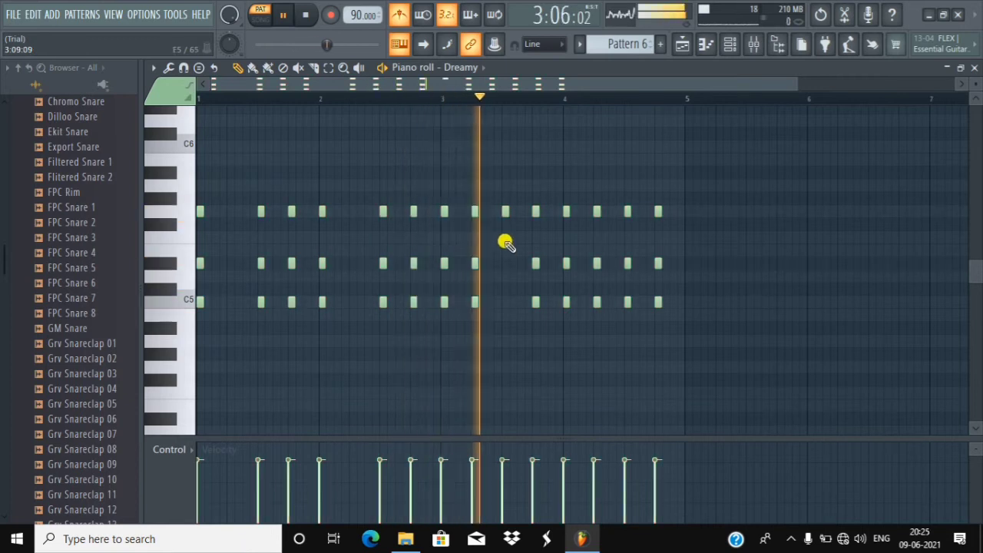
click(504, 301)
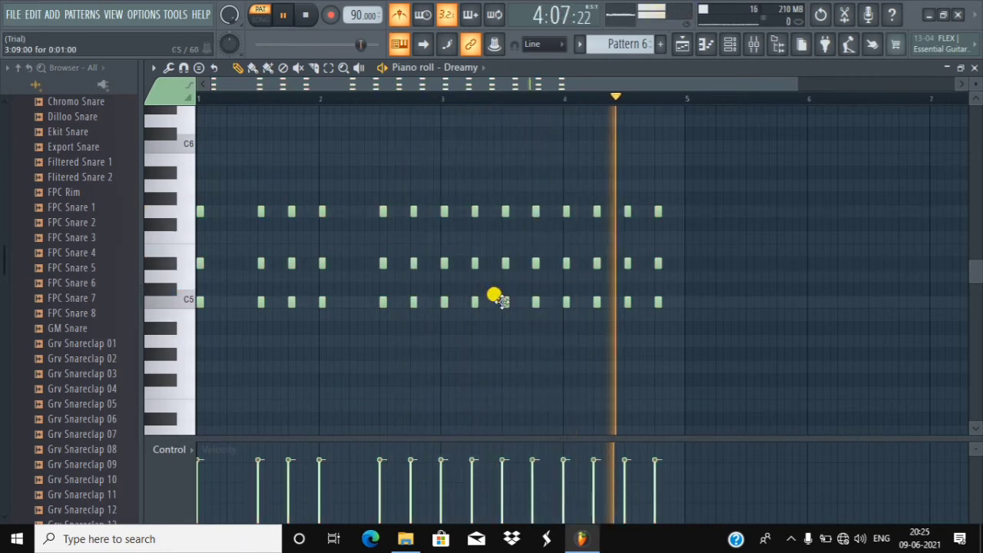
- Add a chord of one-step G5, D#5 and C5 notes at step 11 of bar 3
click(522, 212)
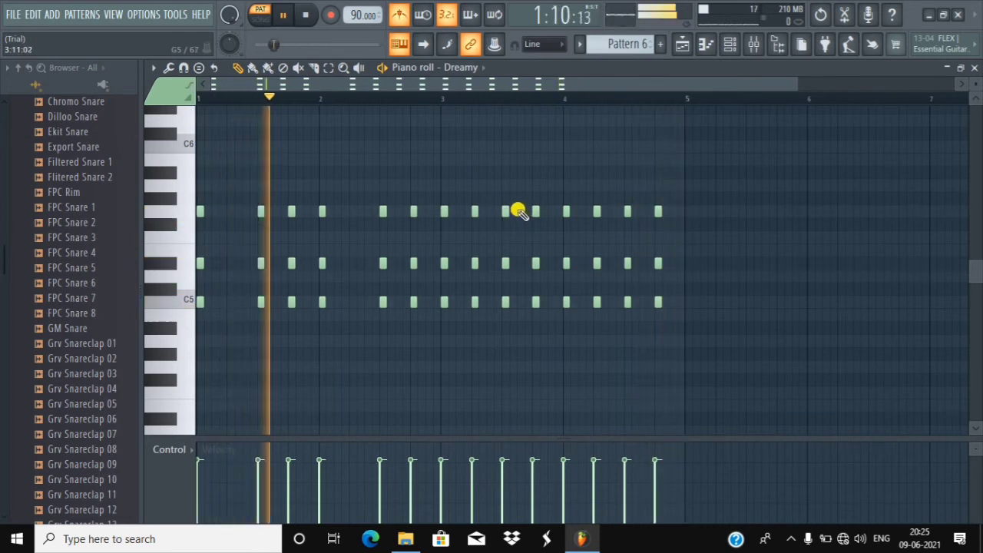
click(522, 264)
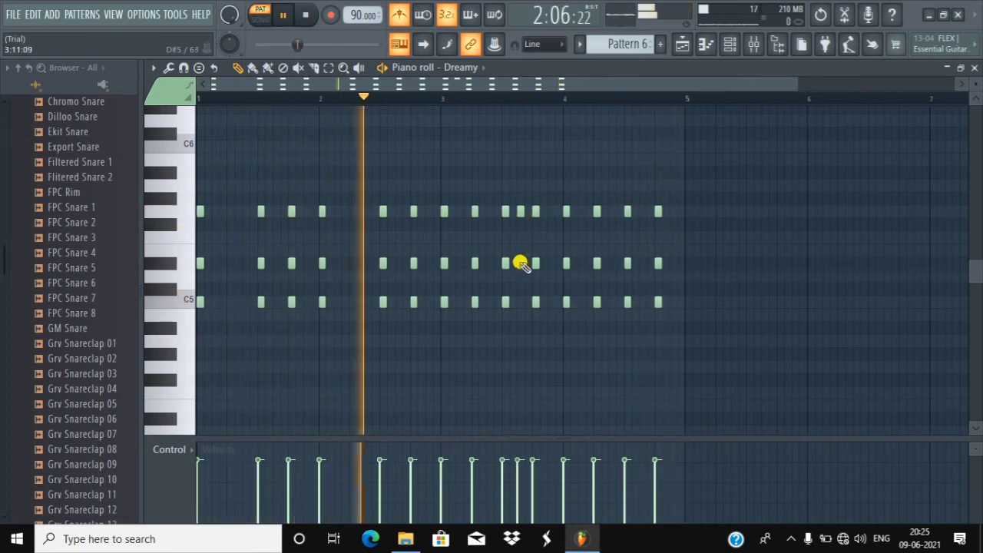
click(521, 302)
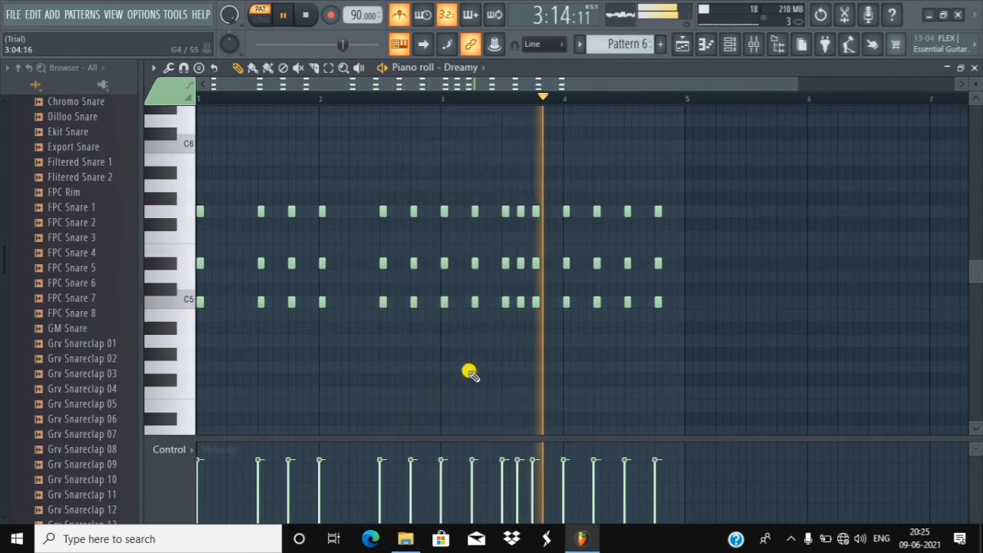
- Add two chords of one-step G5, D#5 and C5 notes at steps 5 and 7 of bar 2
click(352, 211)
click(367, 211)
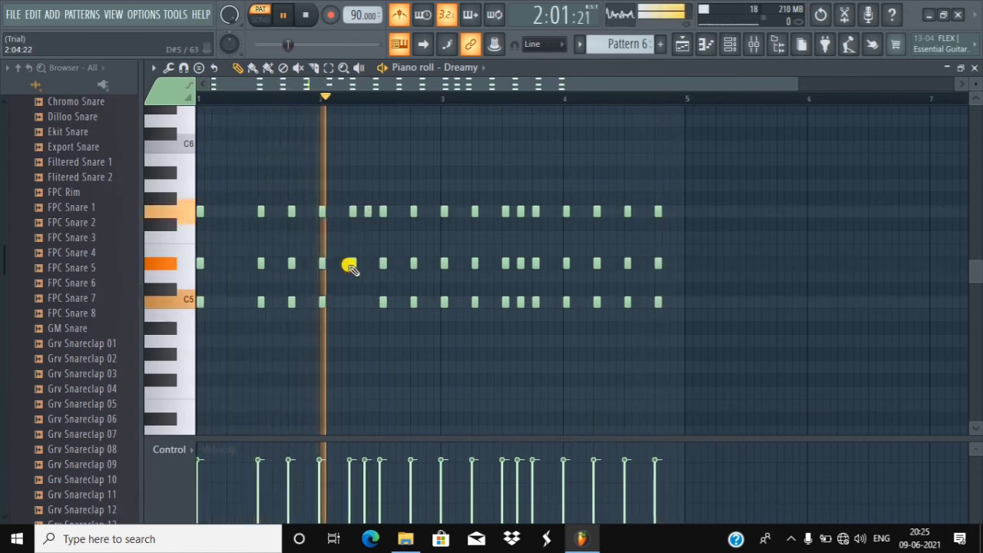
click(352, 264)
click(367, 263)
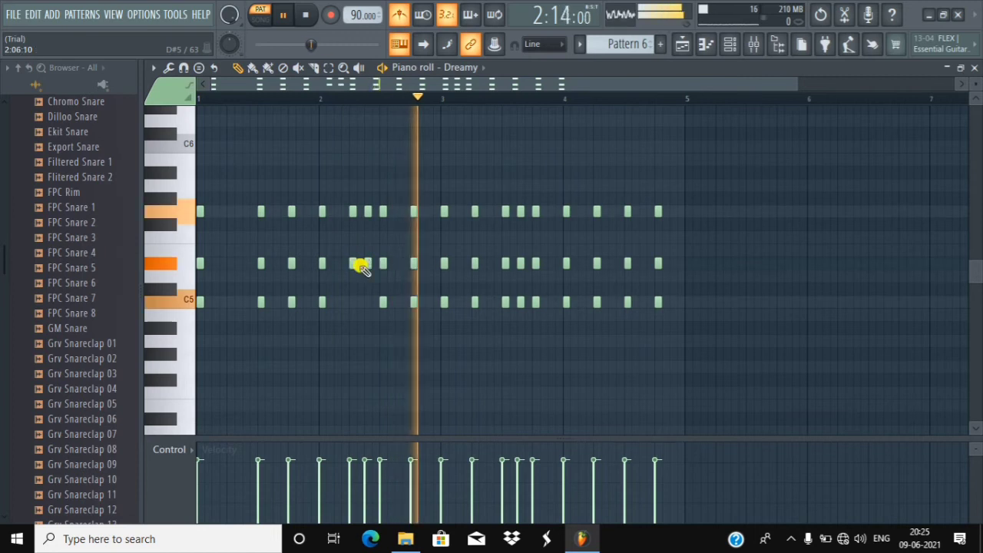
click(353, 301)
click(368, 301)
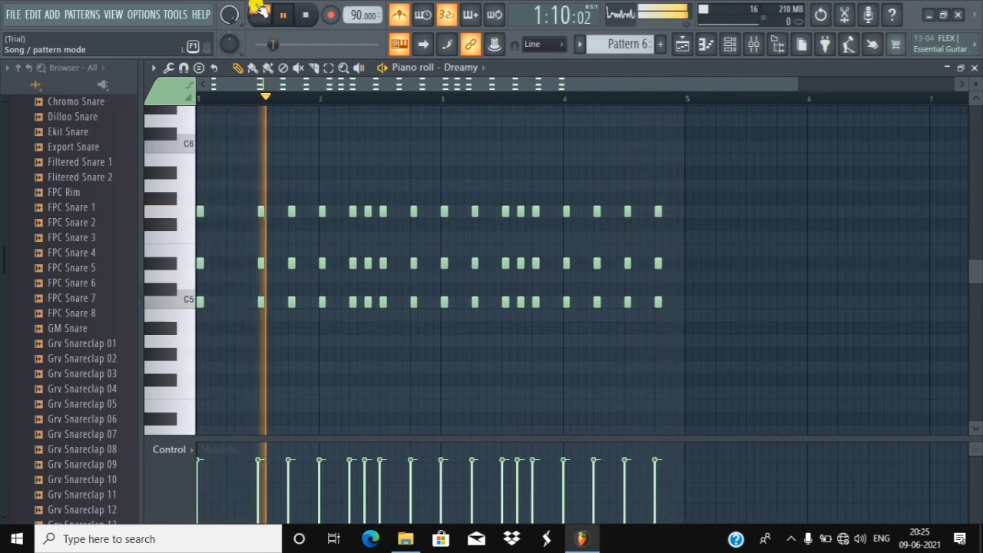
- Switch playback to song mode and back to pattern mode, and pause it
click(260, 15)
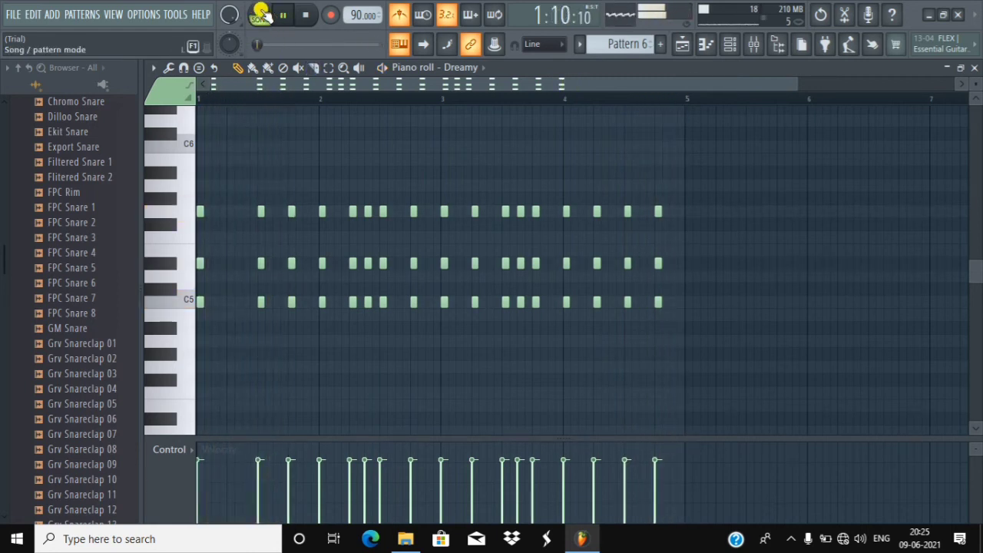
click(260, 15)
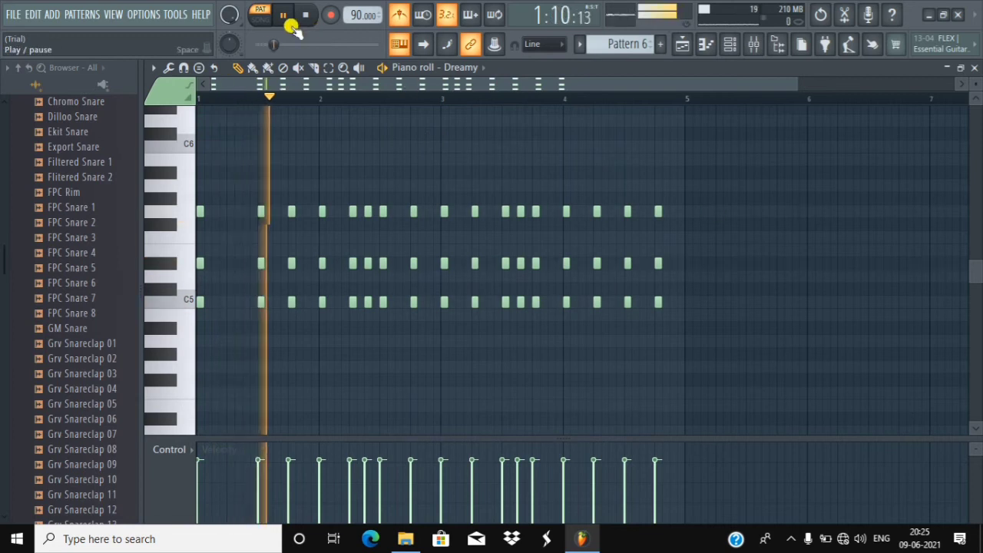
click(284, 17)
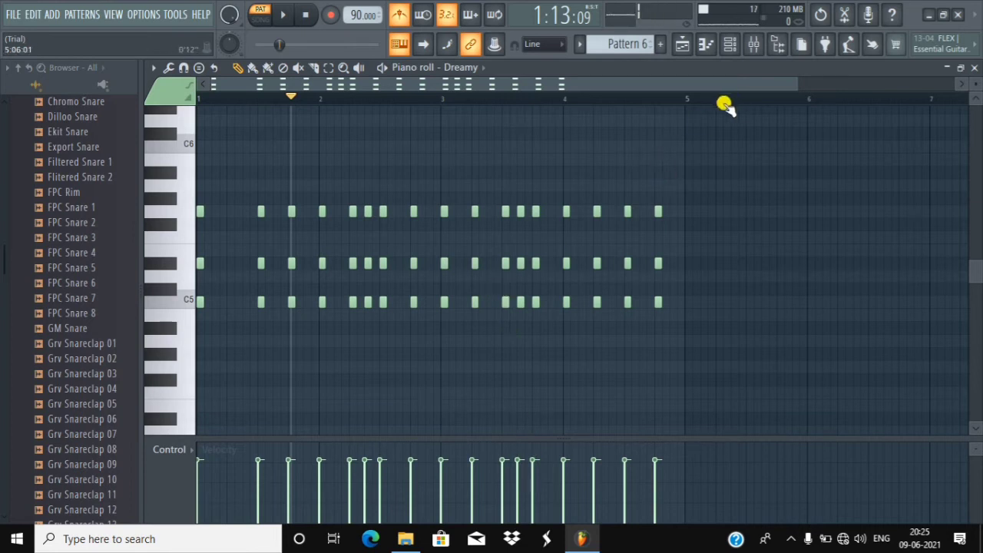
- Show the mixer and channel rack, and open the Dreamy channel's Sytrus window with its preset controls in reach
click(756, 47)
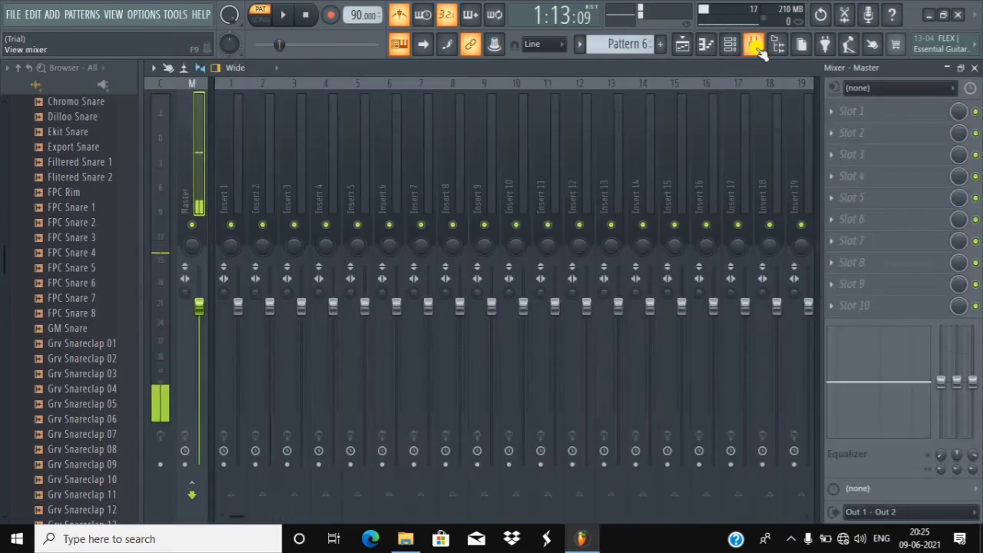
click(744, 45)
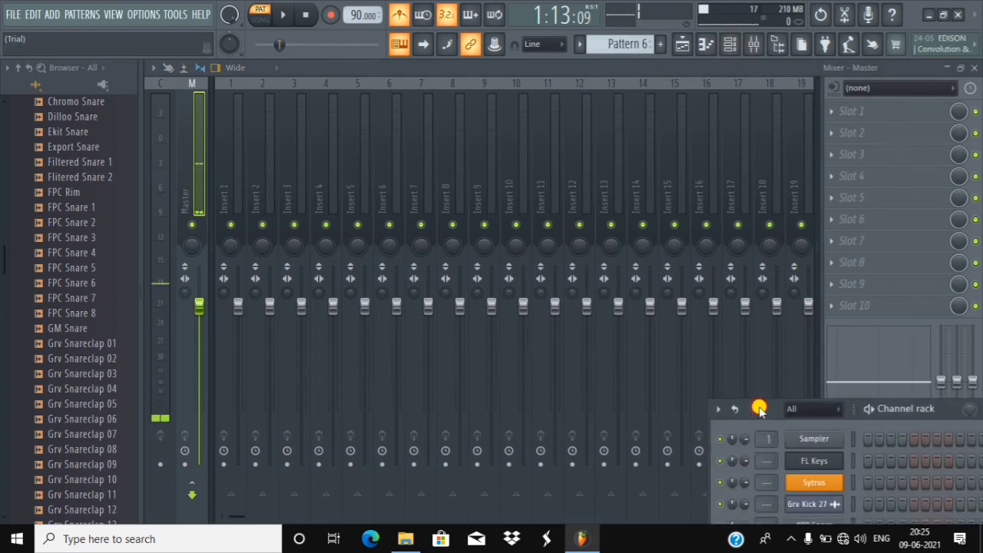
drag(760, 409, 384, 80)
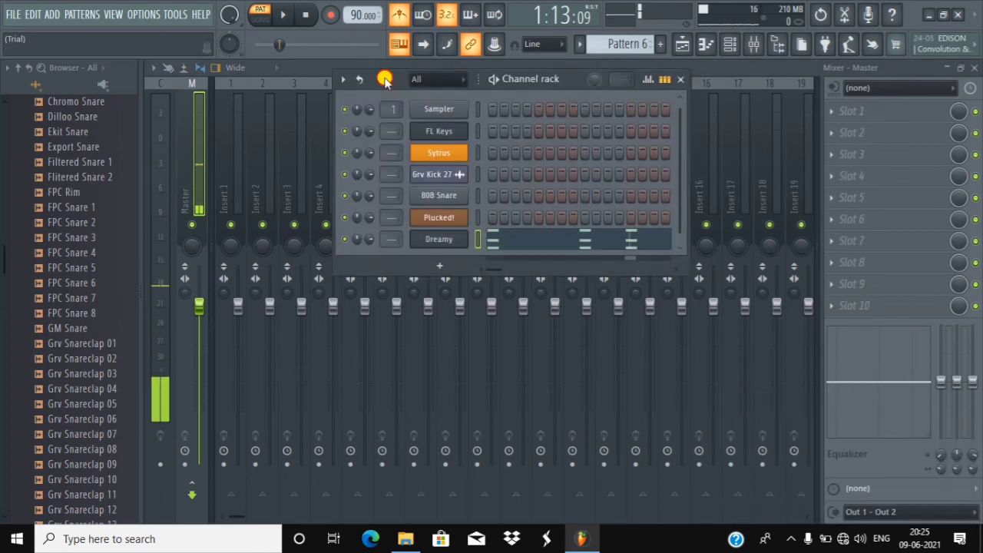
click(444, 240)
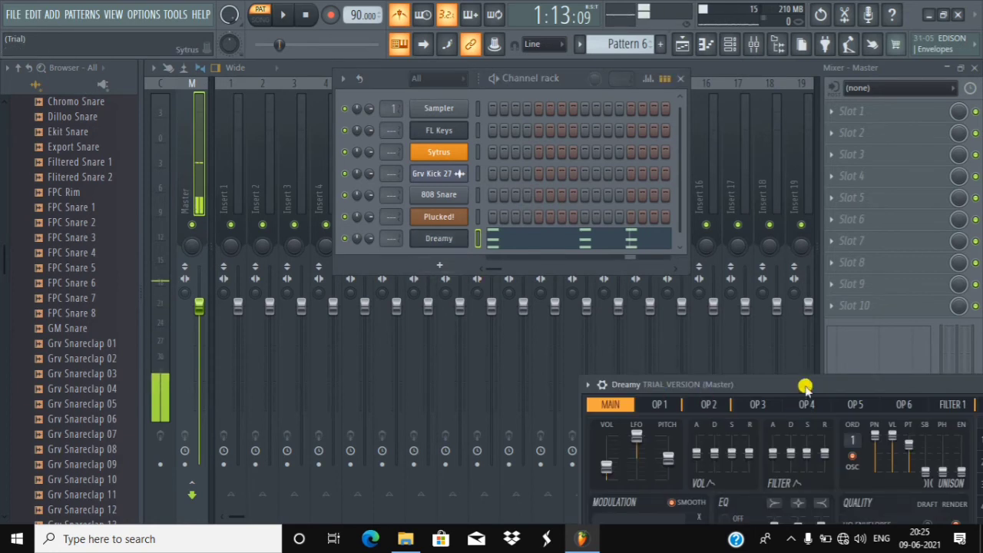
drag(804, 388, 299, 212)
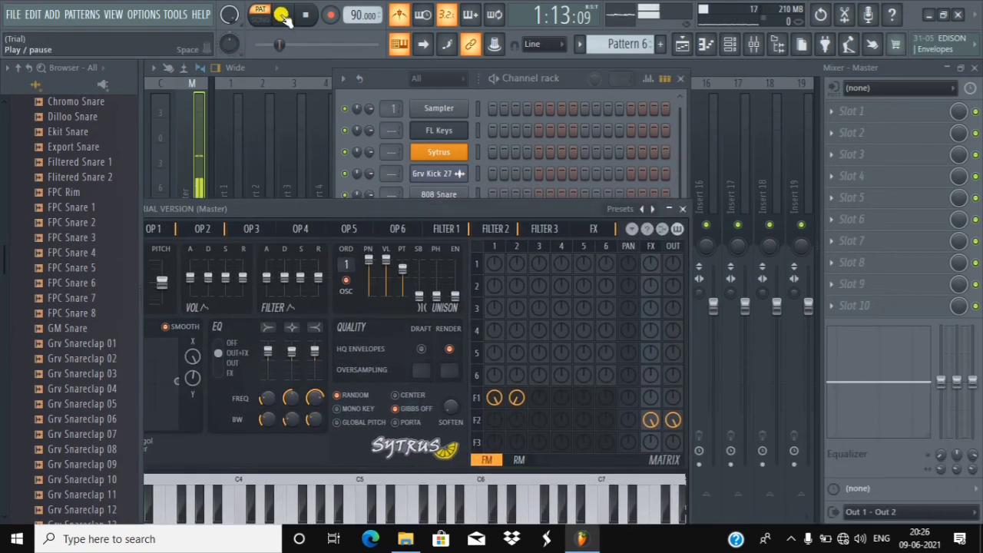
- Play the chord pattern and step forward through the Sytrus presets, from Echoes to Hypersaw 3, to audition them
click(283, 15)
click(649, 209)
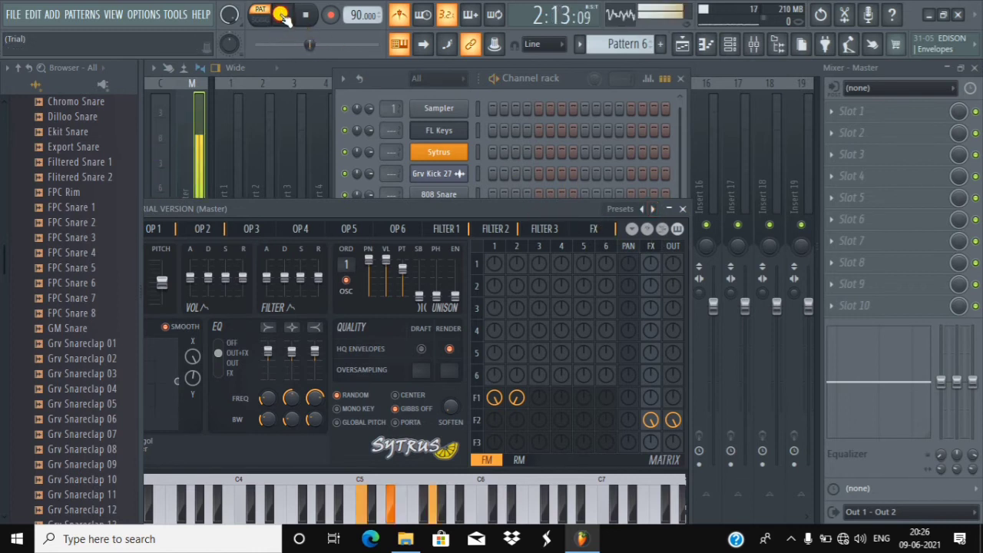
click(652, 210)
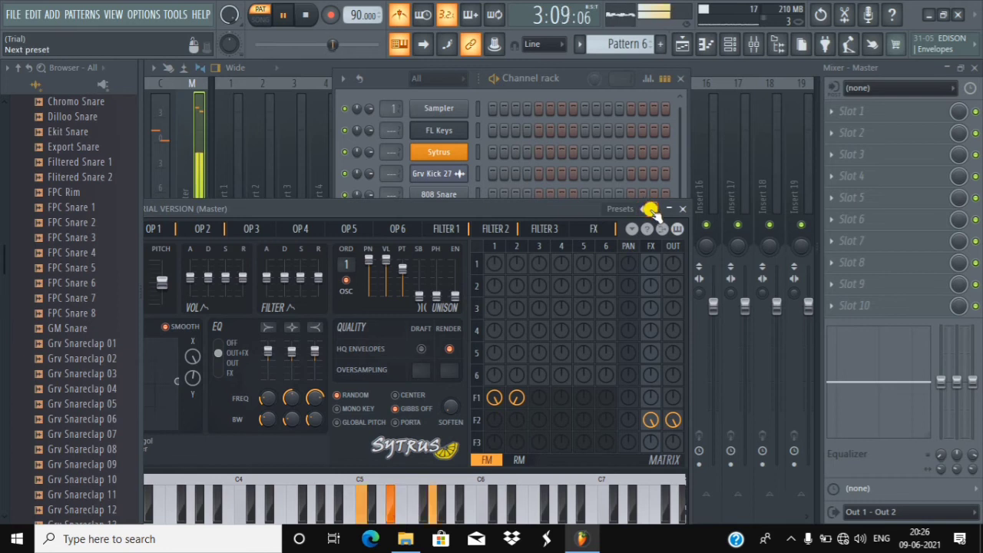
click(650, 210)
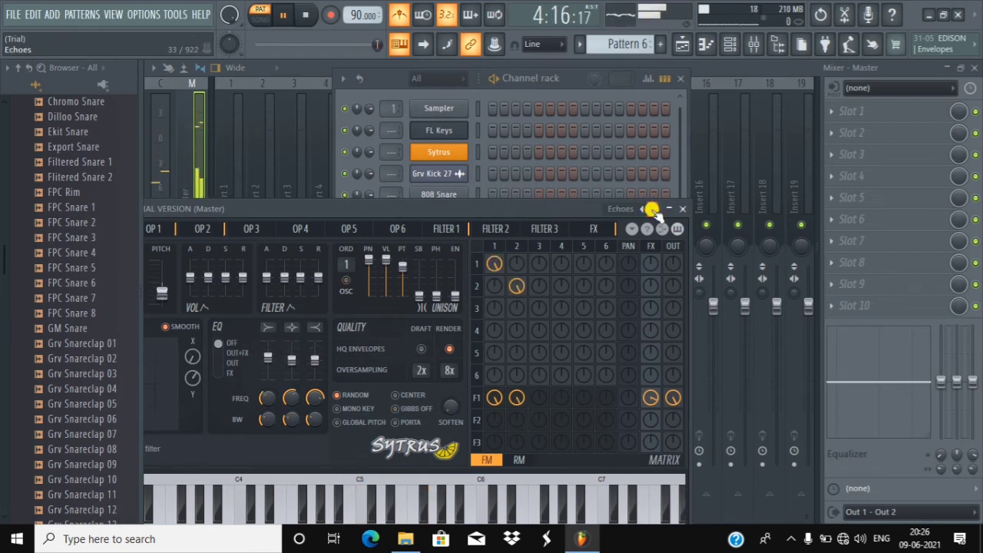
click(652, 209)
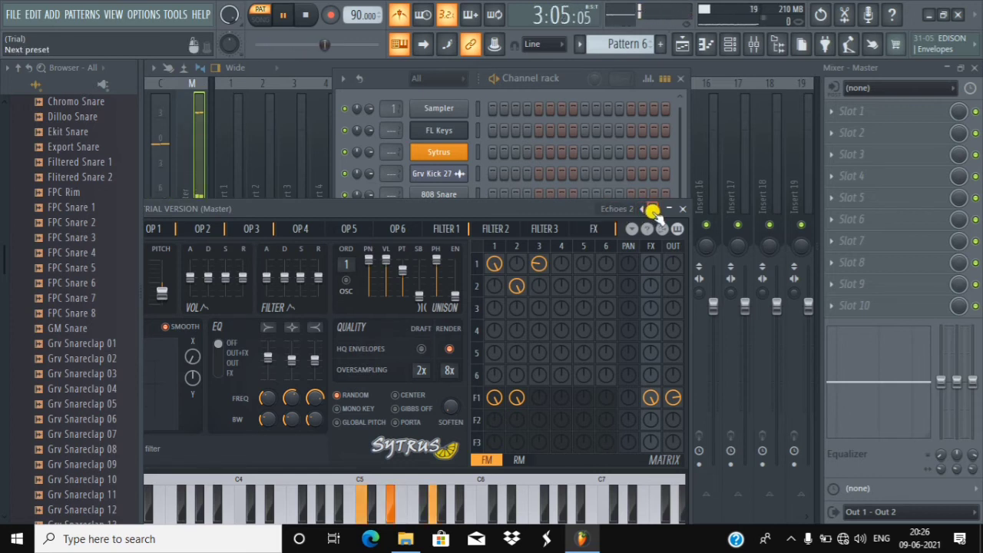
click(650, 209)
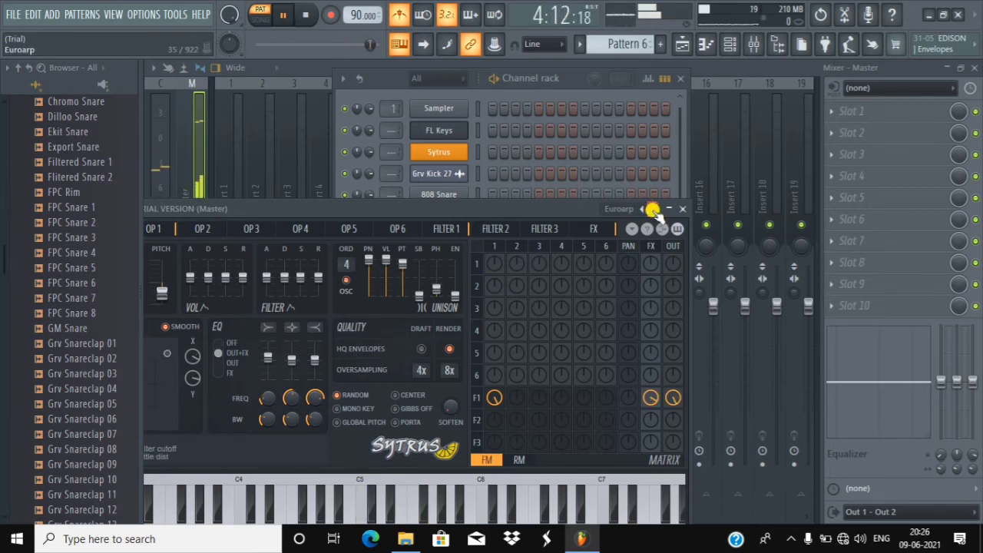
click(650, 209)
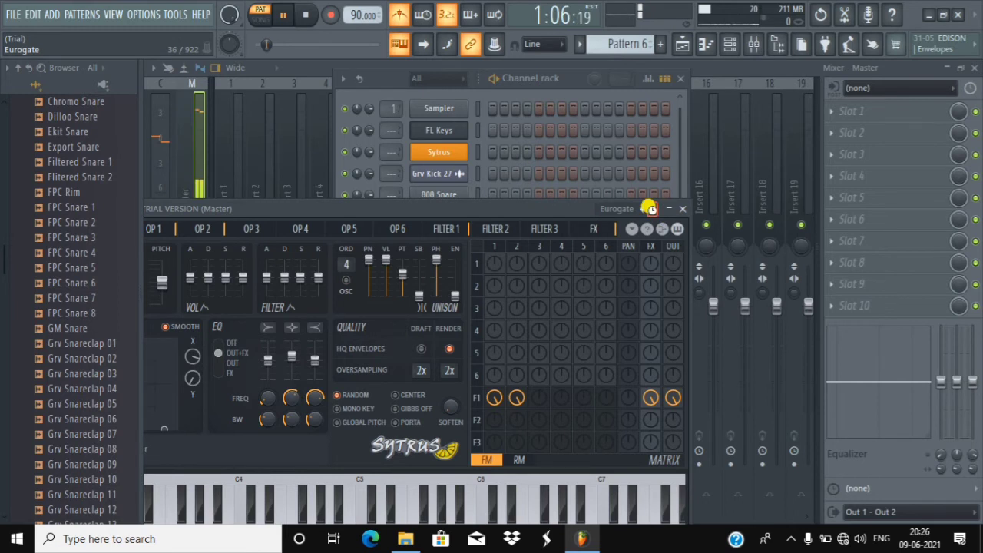
click(651, 209)
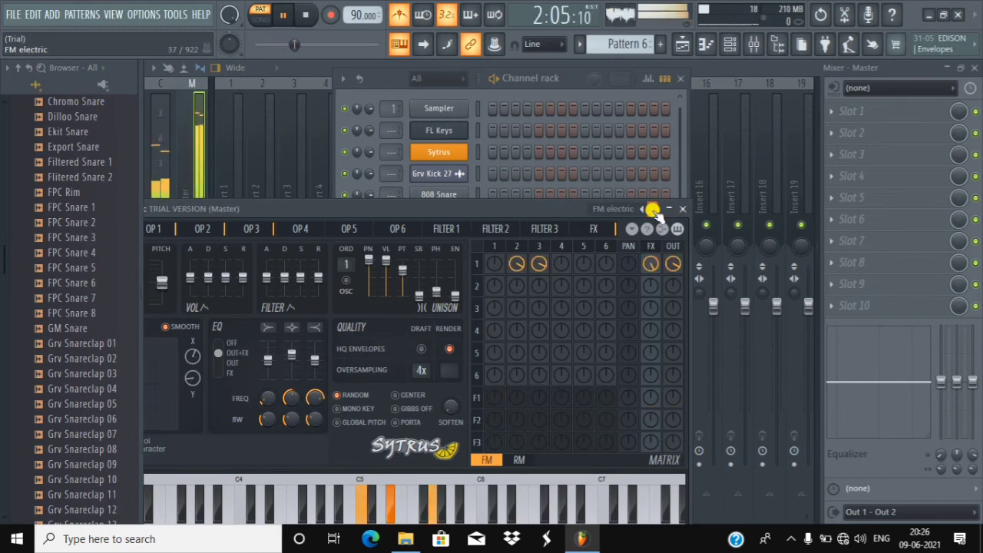
click(651, 209)
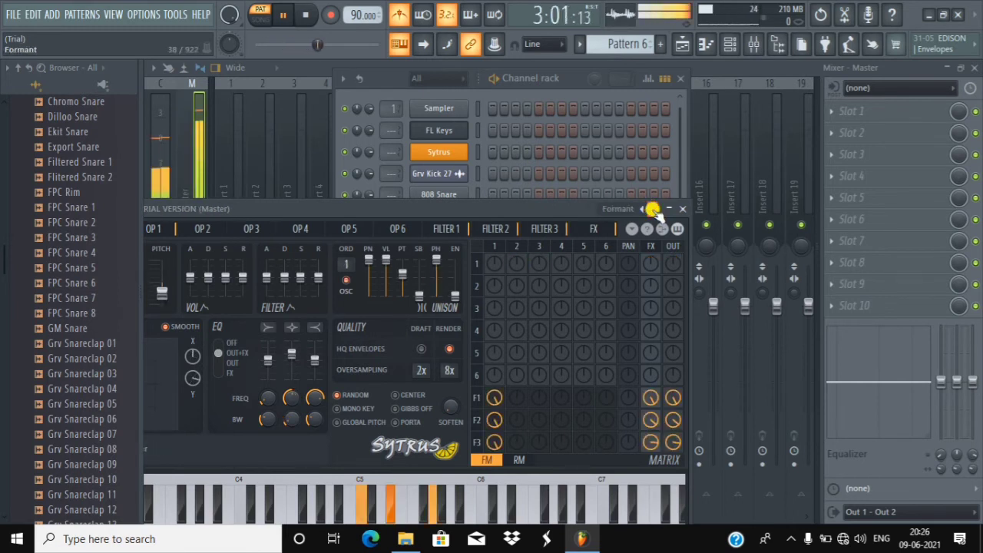
click(650, 209)
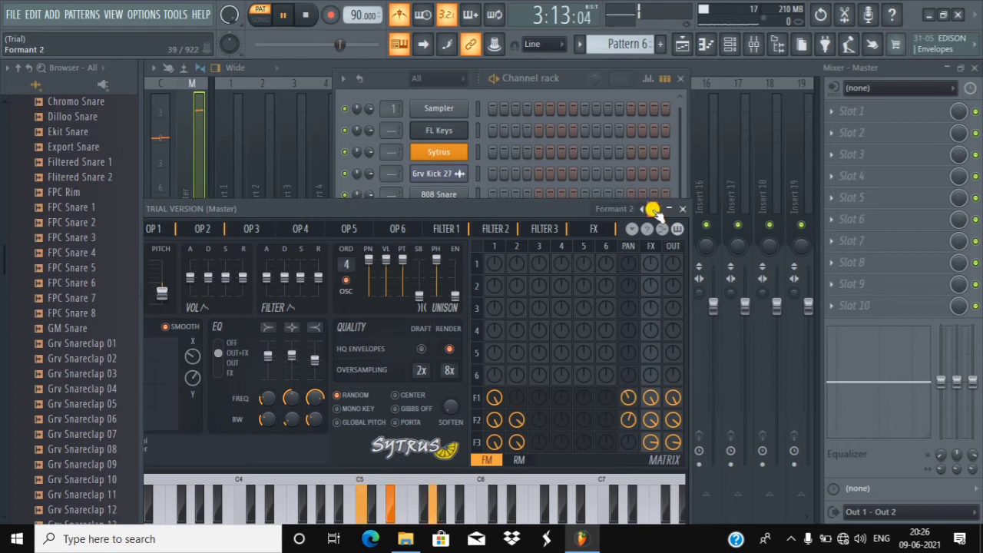
click(651, 209)
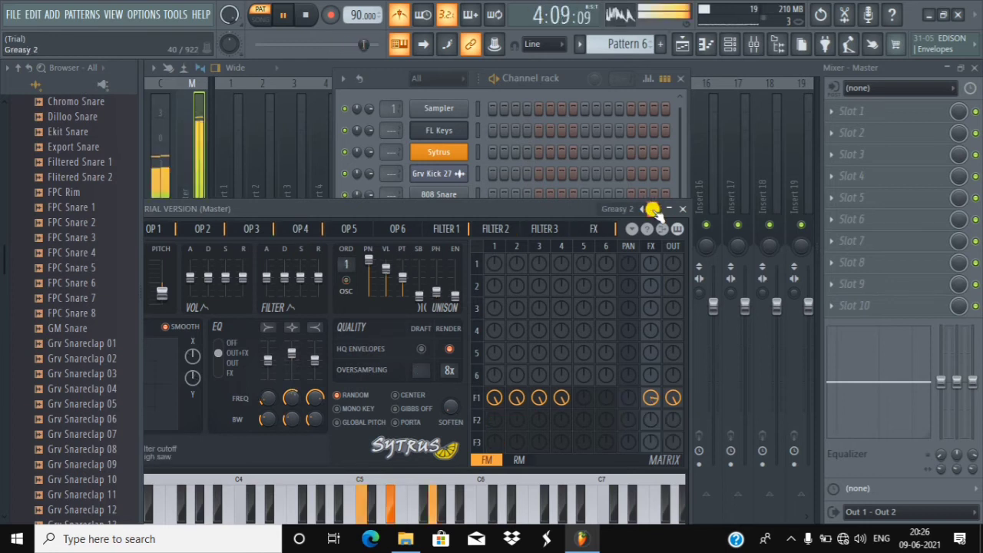
click(651, 209)
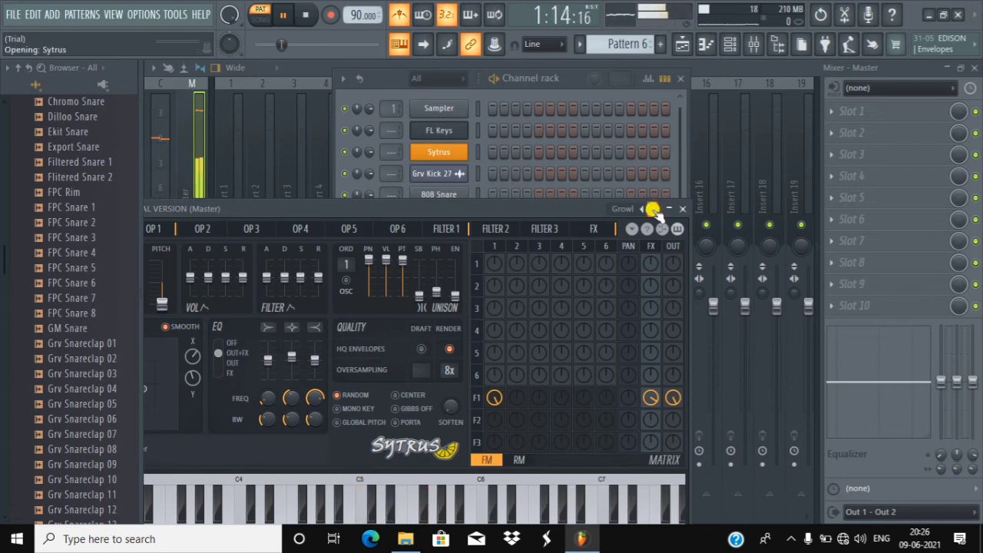
click(651, 209)
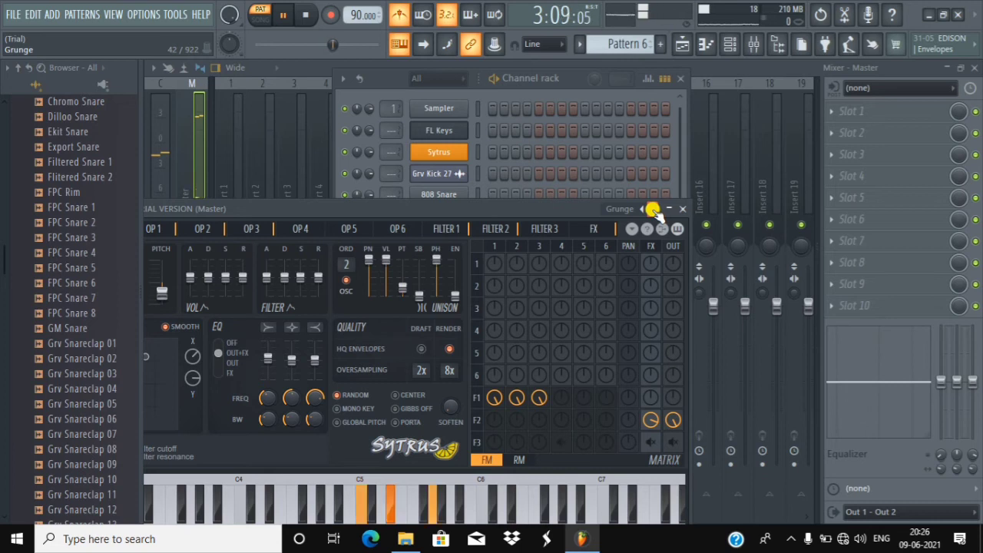
click(651, 209)
click(650, 209)
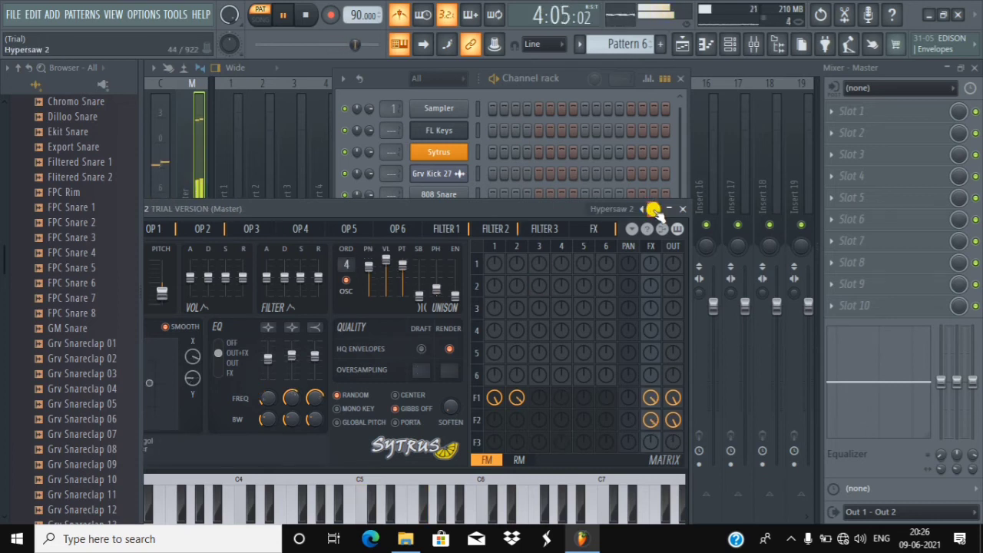
click(651, 209)
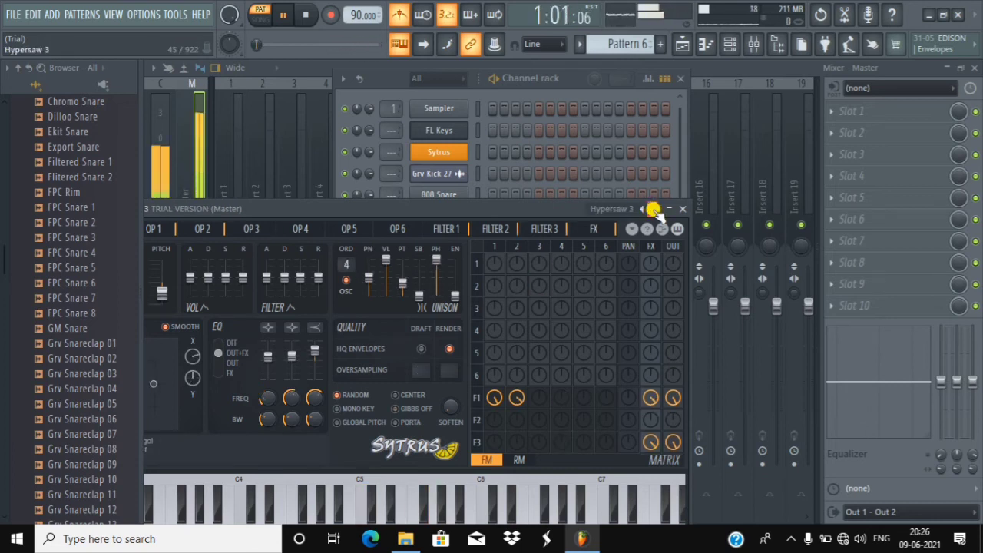
- Create a new pattern under the default name Pattern 7 and open the playlist
click(659, 46)
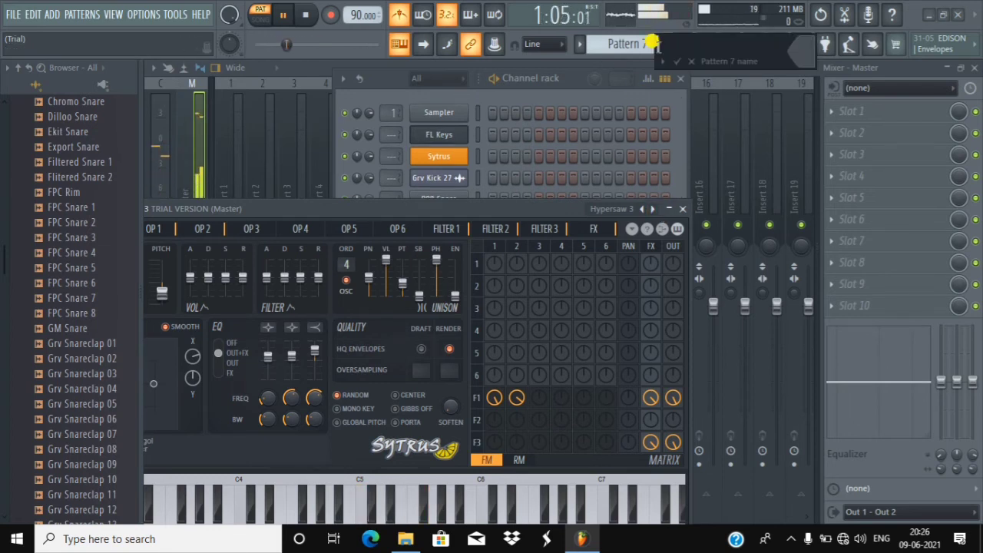
click(674, 63)
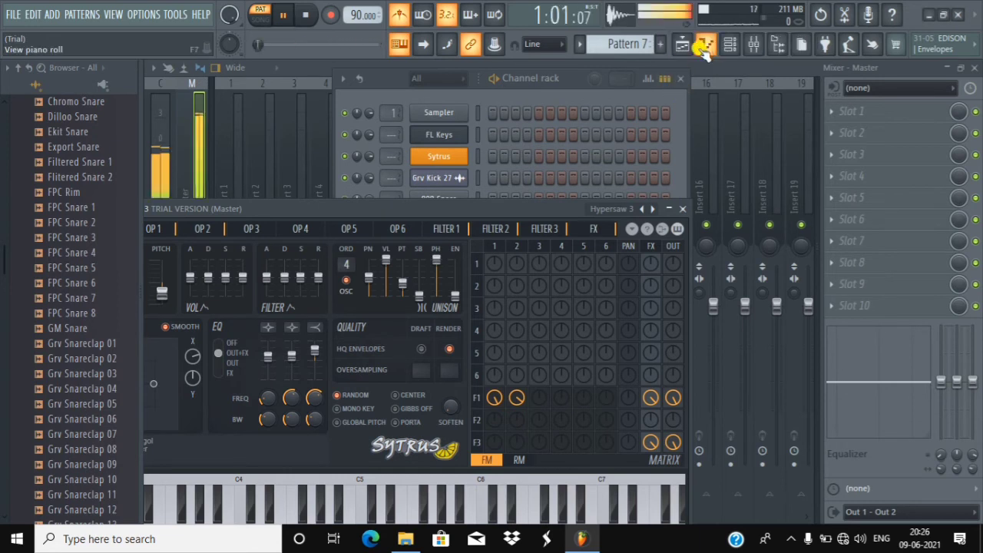
click(686, 46)
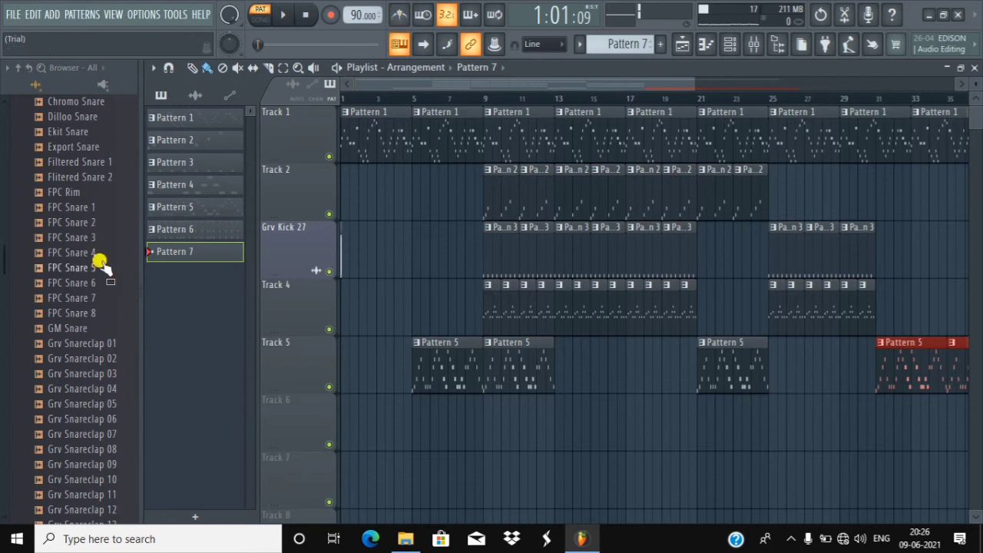
- Place Pattern 6 on Track 6 at bar 13 and repeat it back to back up to bar 41
drag(192, 235, 554, 434)
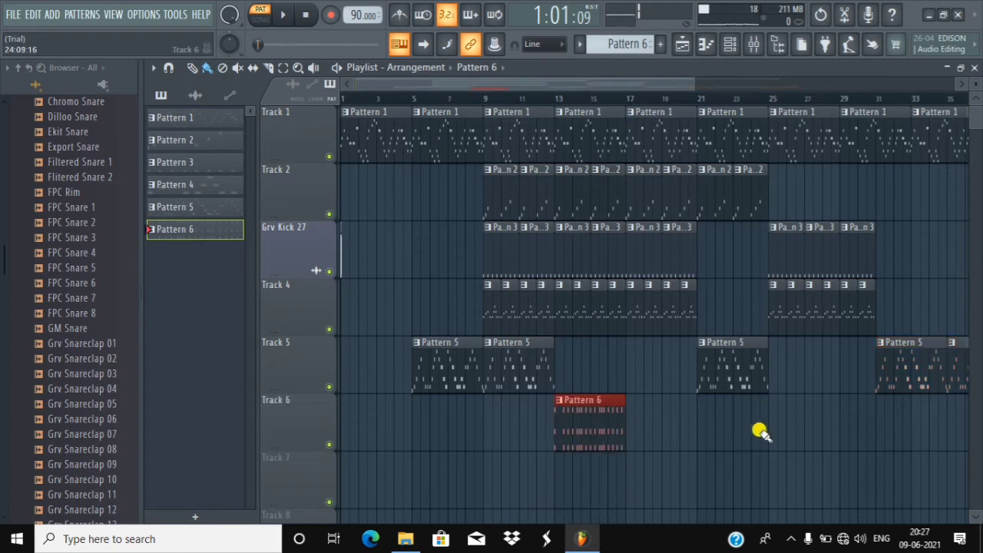
mouse_move(628, 428)
mouse_down()
mouse_move(980, 451)
mouse_move(892, 461)
mouse_up()
mouse_move(756, 431)
mouse_down()
mouse_move(977, 432)
mouse_move(946, 437)
mouse_move(710, 378)
mouse_move(694, 224)
mouse_move(698, 145)
mouse_move(687, 244)
mouse_up()
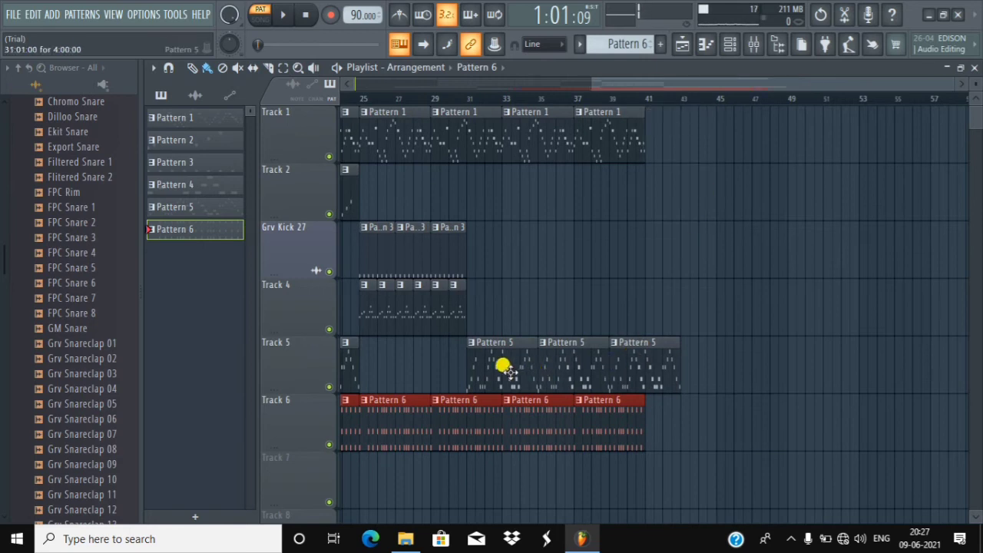
- Delete the Pattern 5 clips from bar 31 onward on Track 5 and make Pattern 5 the active pattern
mouse_move(525, 369)
mouse_down()
mouse_move(637, 369)
mouse_move(565, 365)
mouse_up()
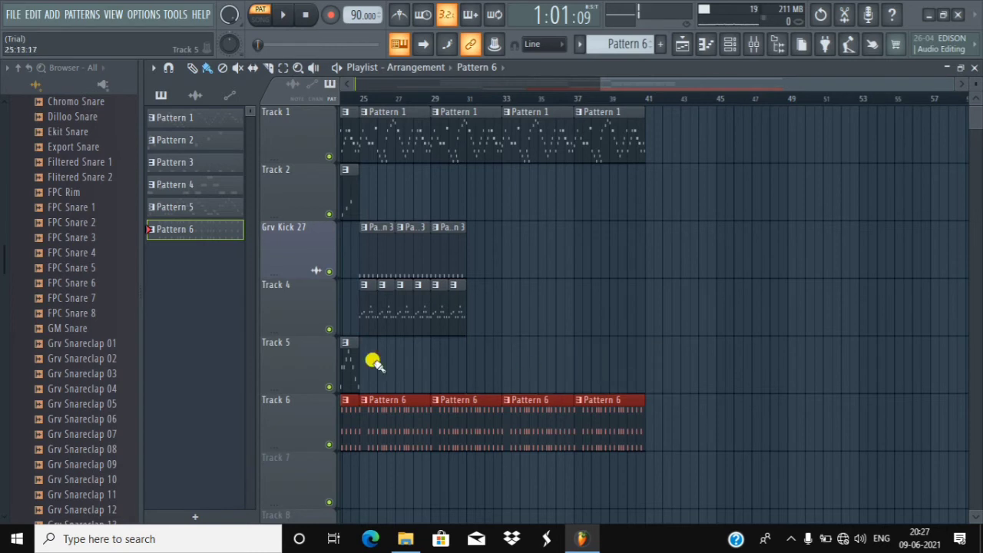
click(335, 359)
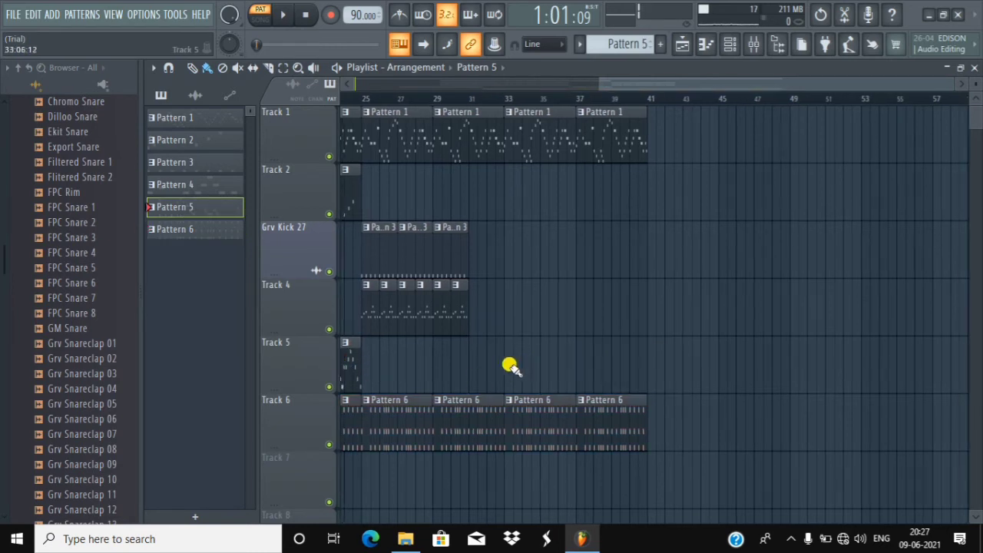
- Place Pattern 5 clips on Track 5 from bar 33 to bar 41 and play the arrangement from the start
drag(501, 363, 630, 371)
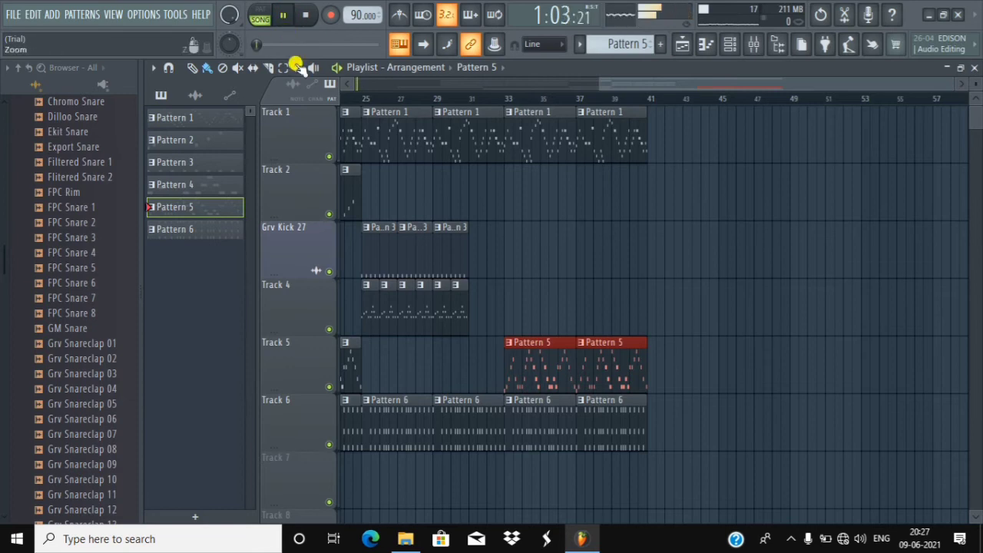
drag(619, 79, 335, 95)
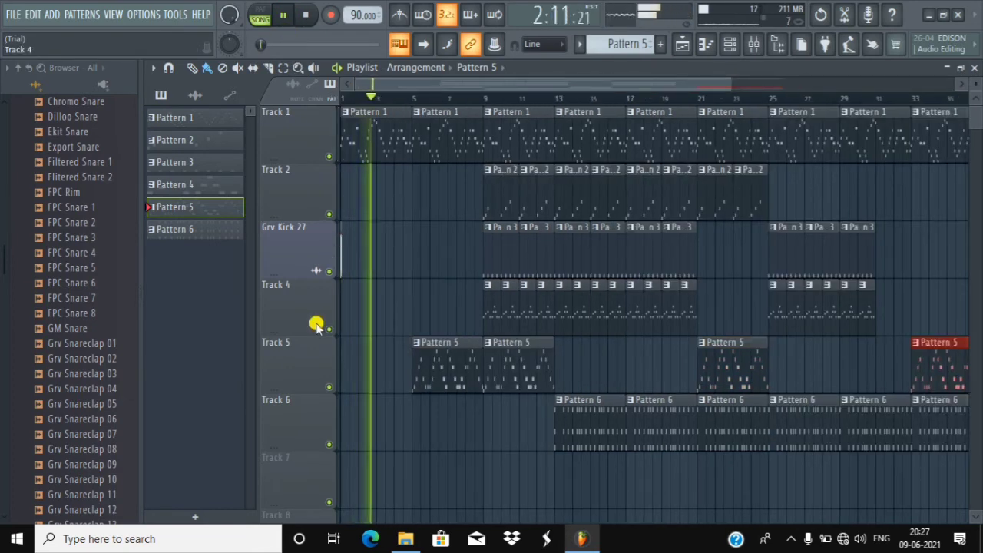
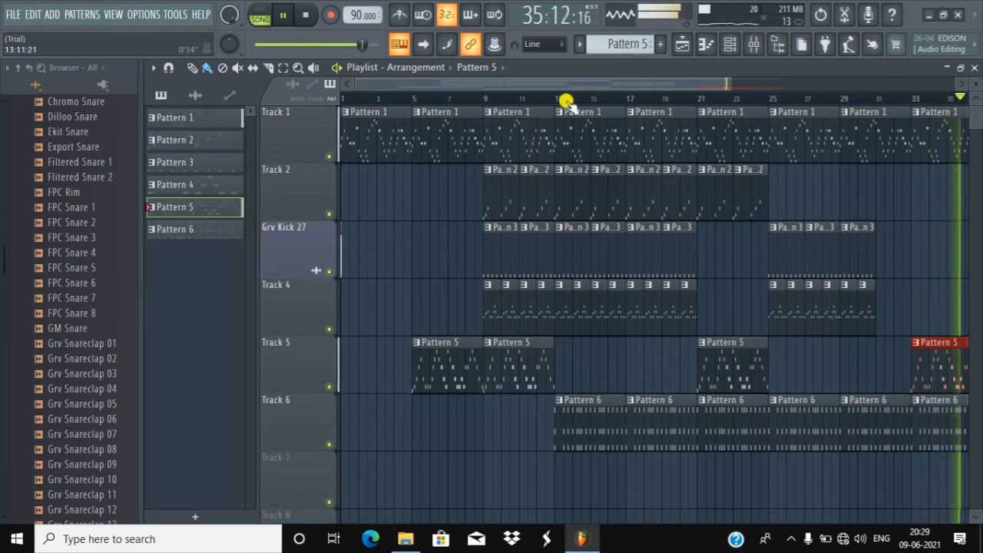
scroll(584, 98, down, 2)
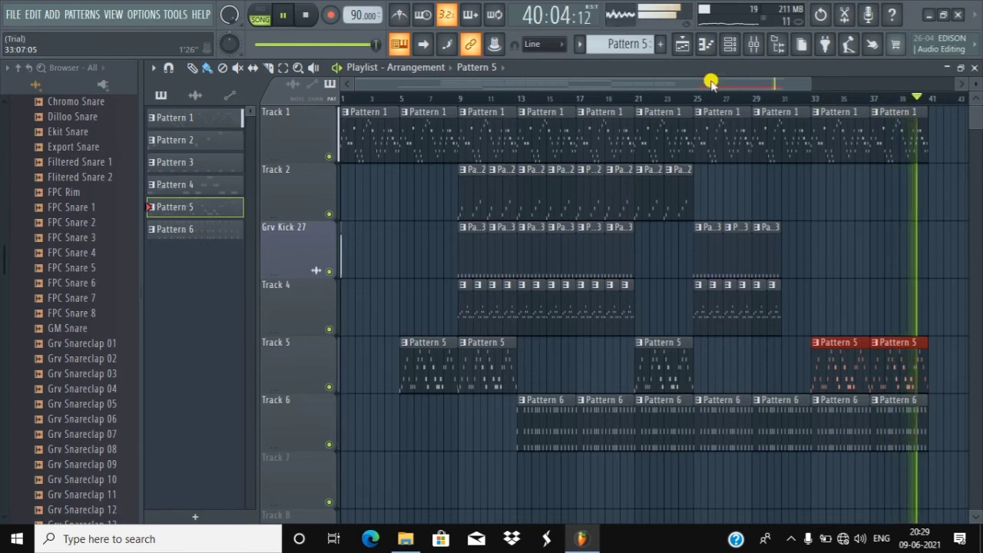
click(278, 17)
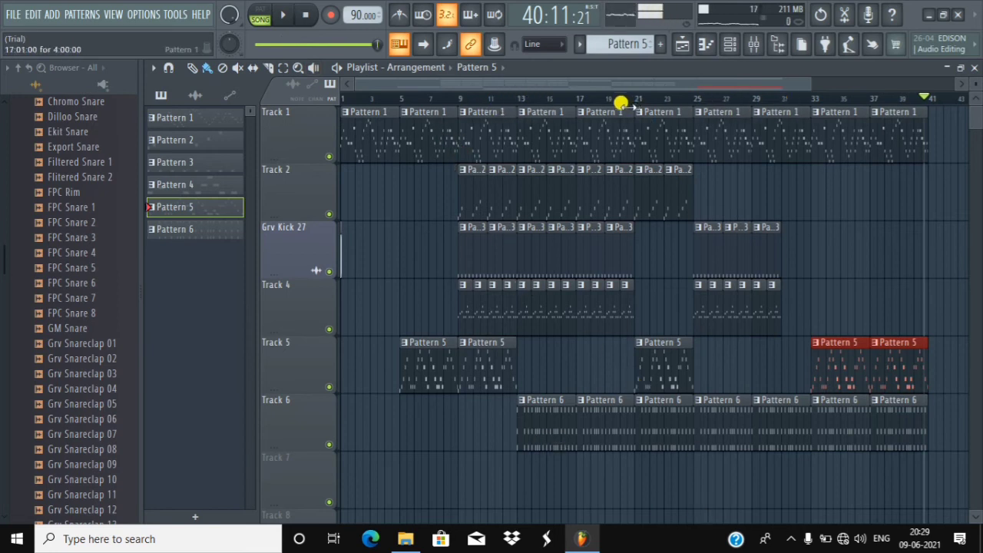
- Delete the last two Pattern 6 clips on Track 6, from bar 33 onward
scroll(634, 100, down, 2)
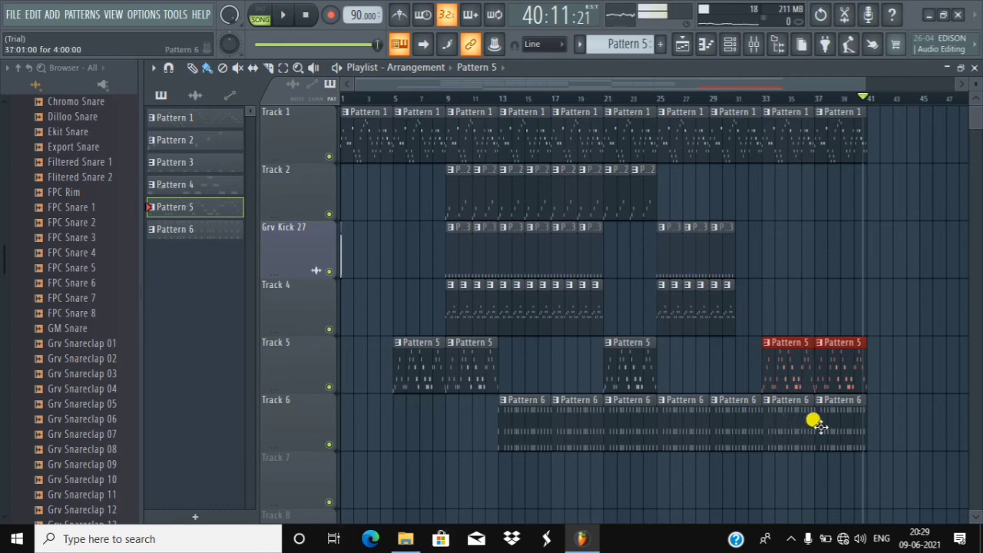
right_click(842, 428)
right_click(809, 428)
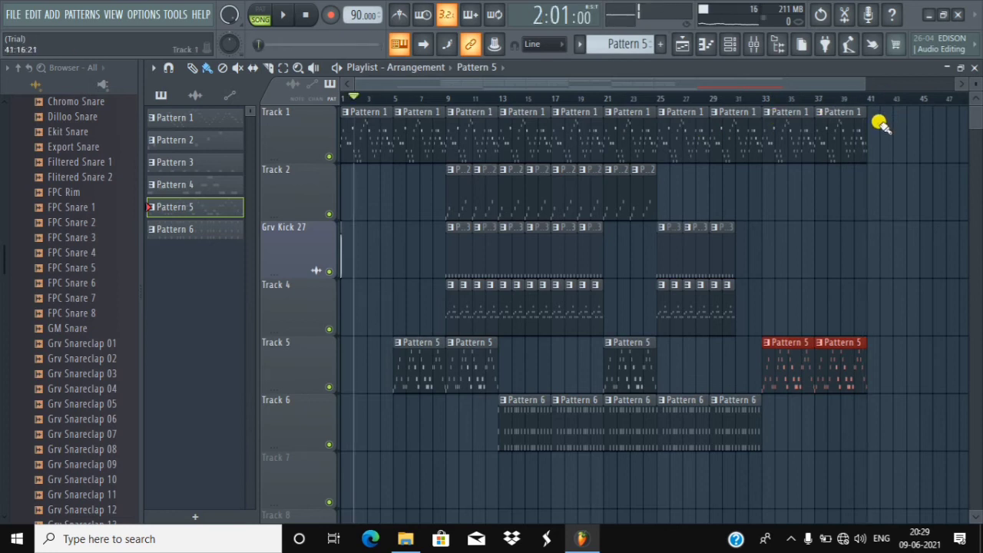
- Copy the arrangement's clips from about bar 9 onward across all six tracks and place the copy starting at bar 41
drag(880, 122, 483, 492)
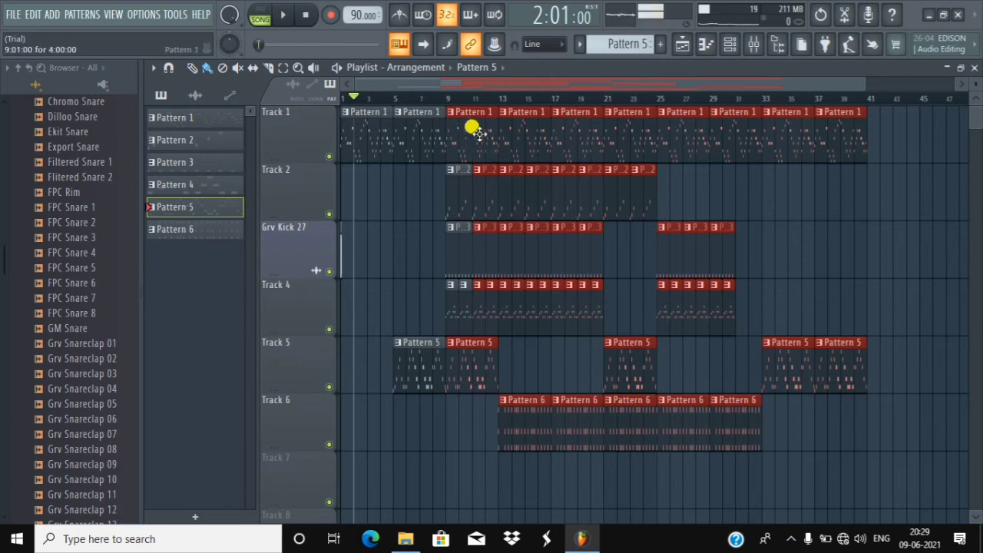
drag(481, 127, 901, 203)
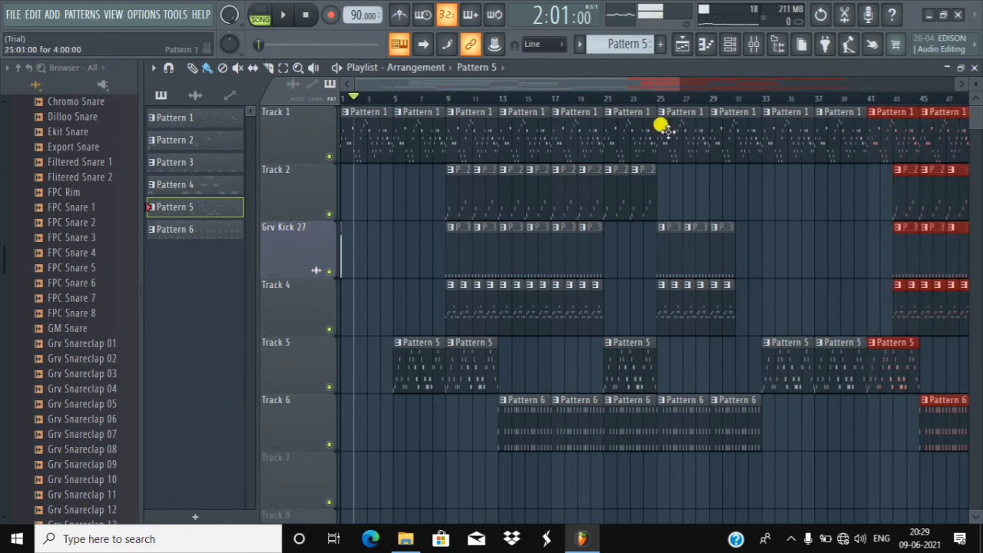
scroll(668, 98, down, 4)
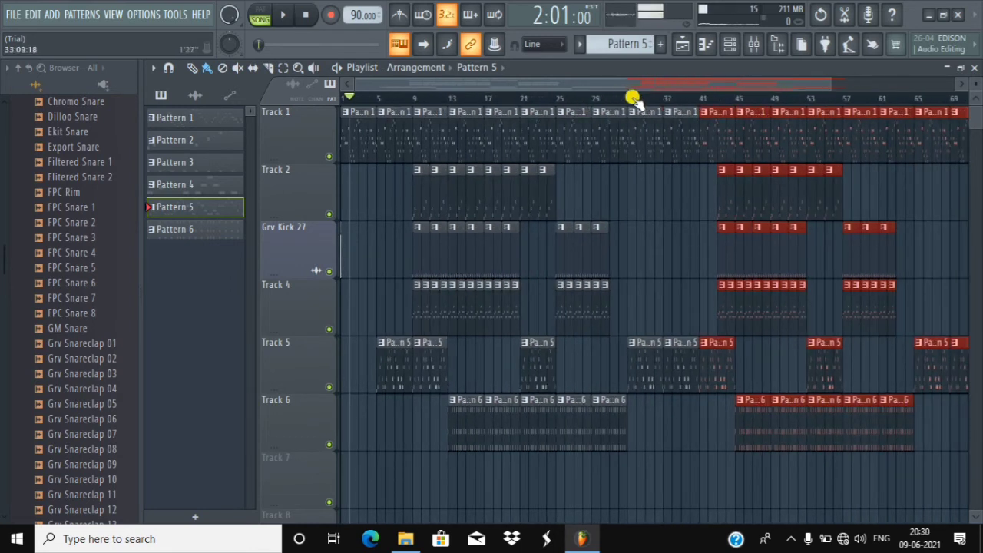
- Play the song from bar 34, skipping ahead to about bar 39 to hear the transition into the copied section
click(635, 99)
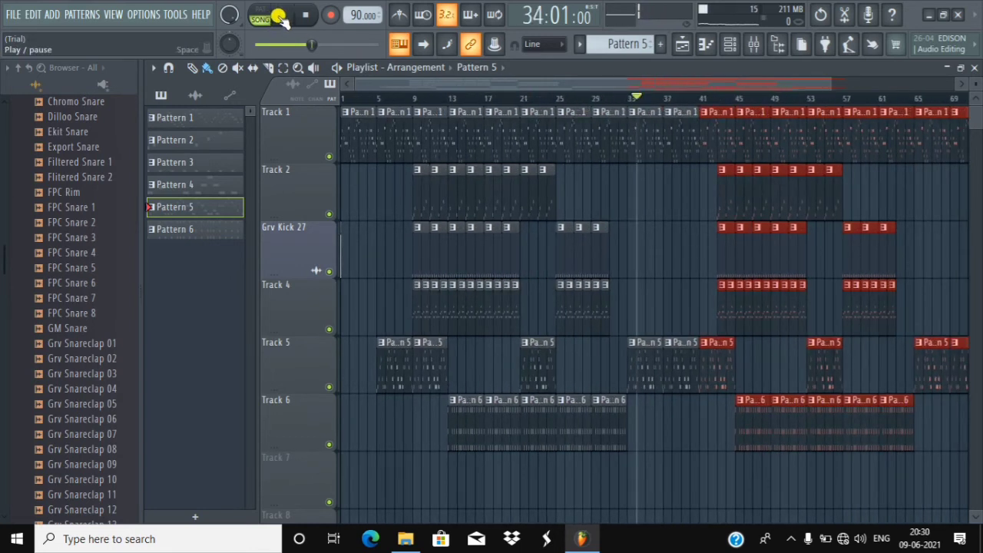
click(278, 16)
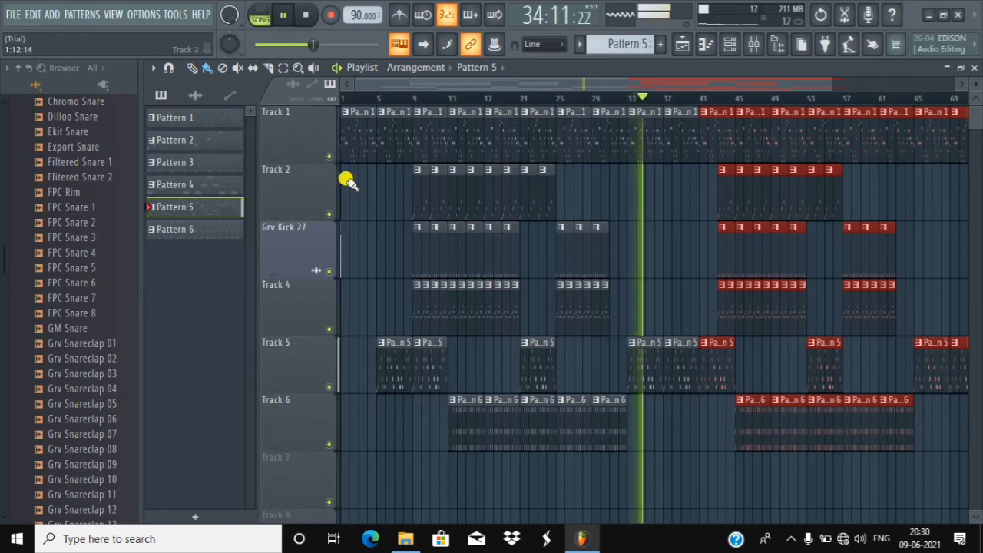
click(686, 100)
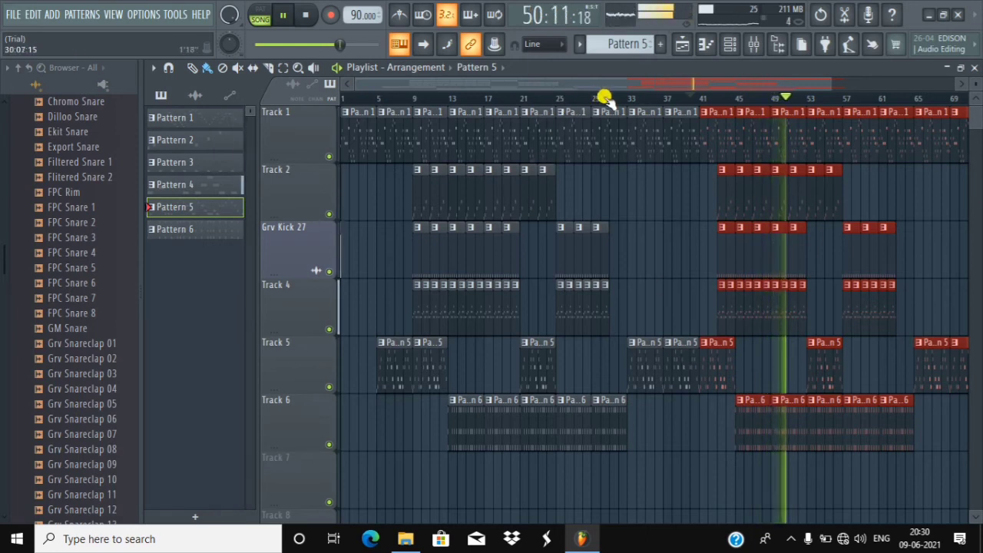
- Delete the Pattern 1 clips on Track 1 and the Pattern 5 clips on Track 5 from bar 65 onward, and stop playback
scroll(624, 99, down, 1)
scroll(625, 100, down, 2)
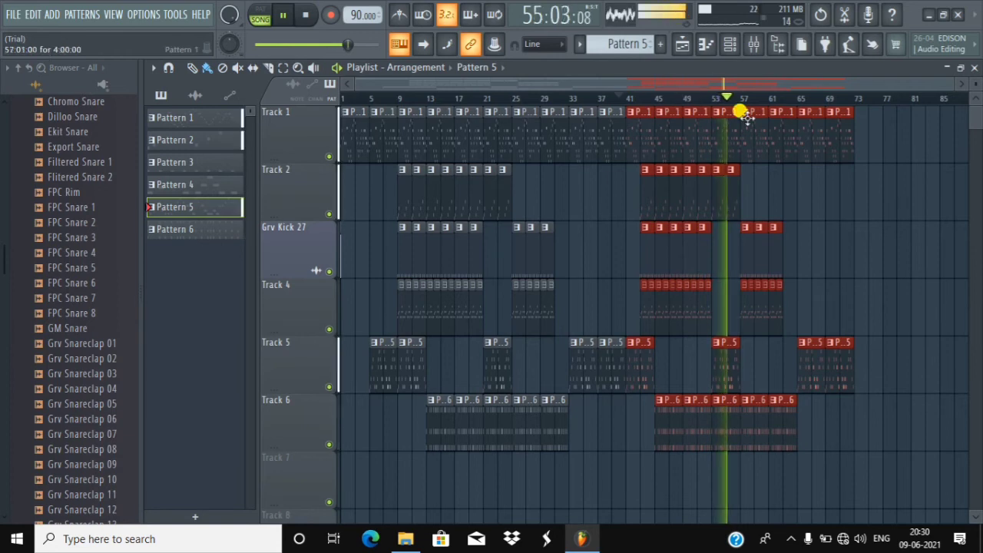
right_click(843, 133)
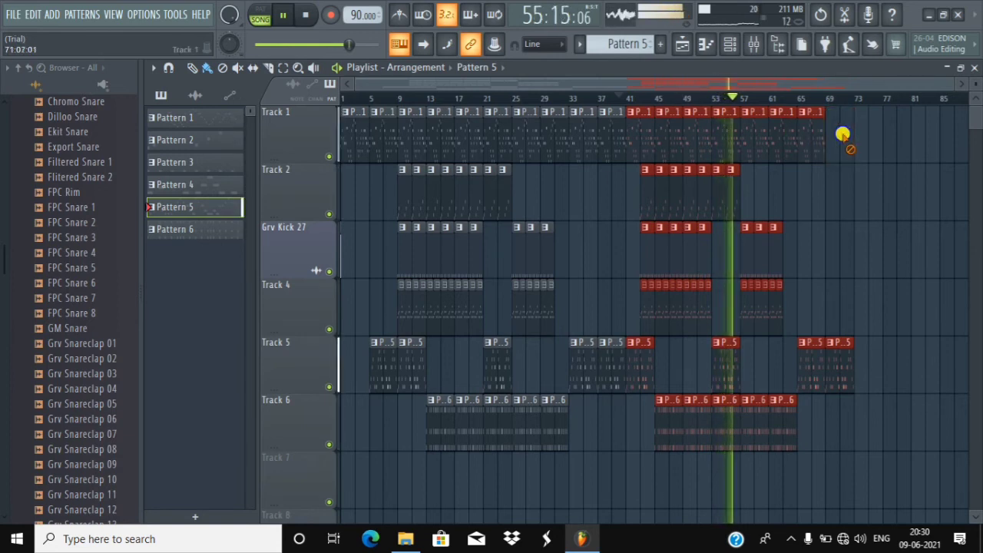
right_click(821, 146)
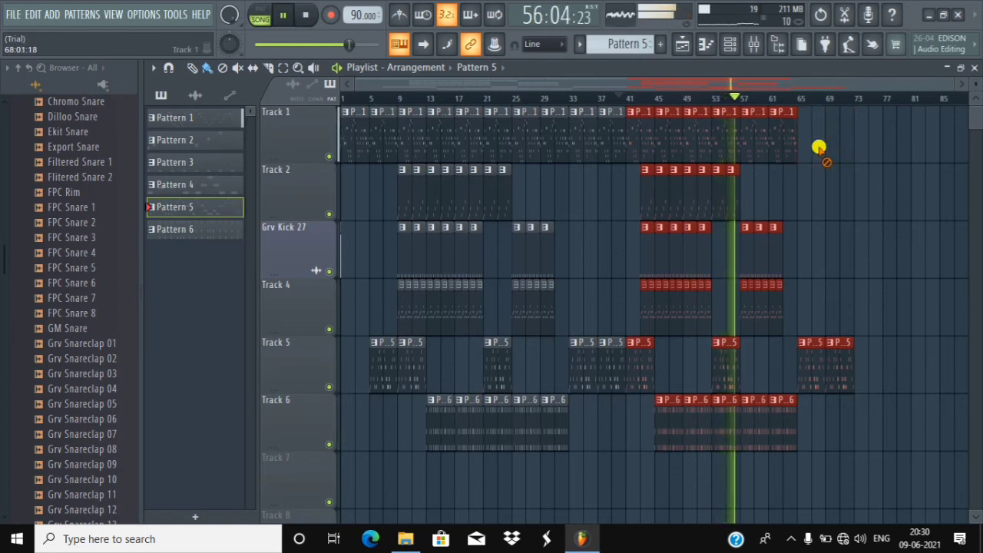
right_click(860, 358)
right_click(849, 365)
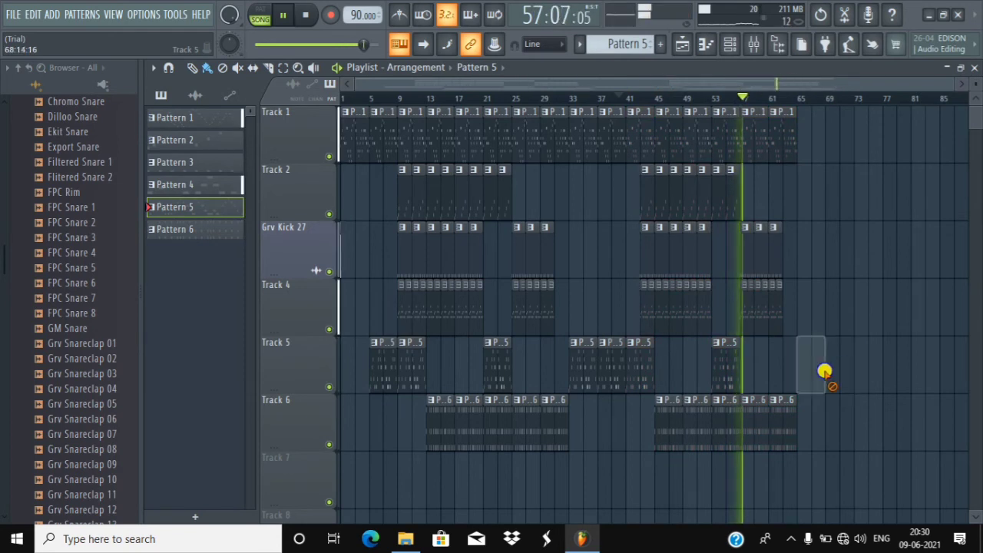
right_click(821, 370)
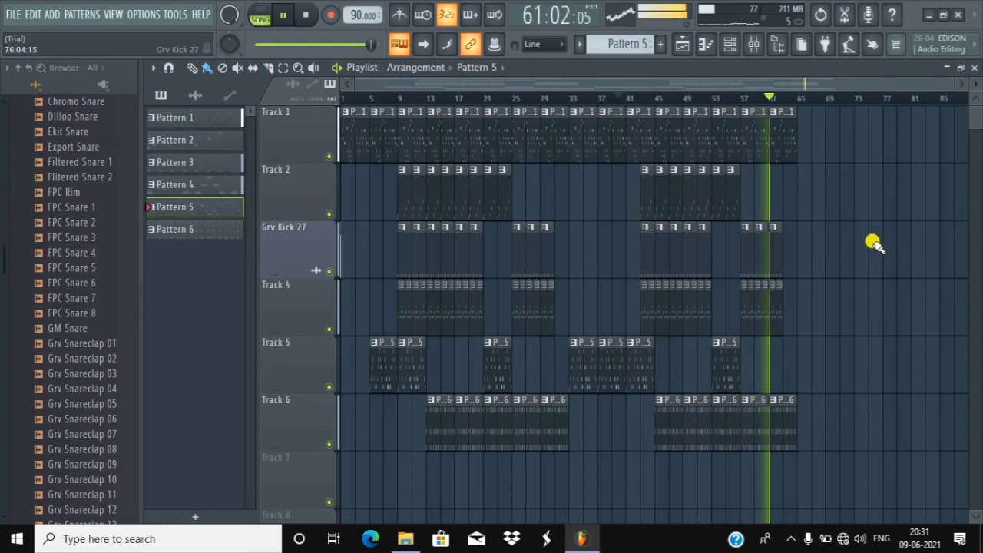
click(290, 15)
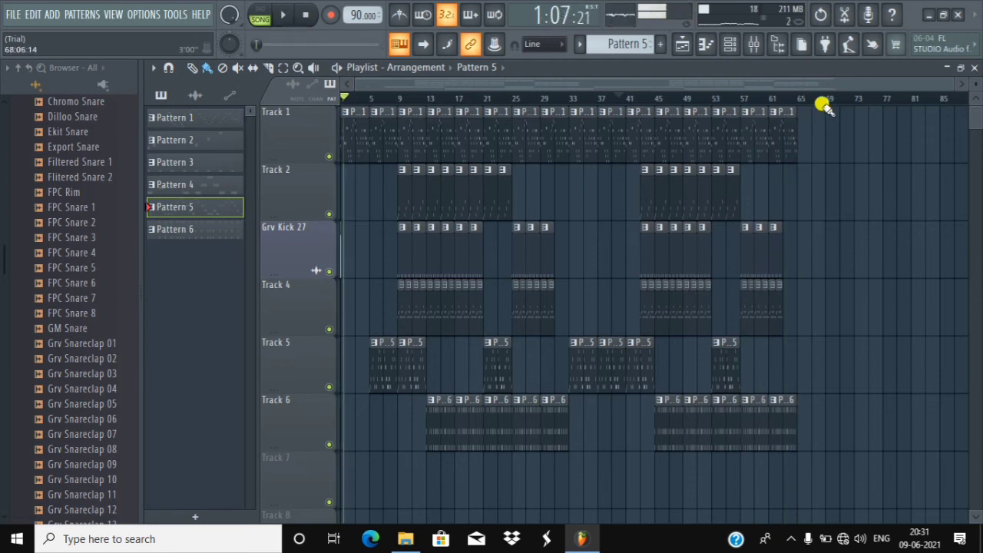
- View the channel rack, open the mixer and play the opening bars to check the mixer levels
click(730, 47)
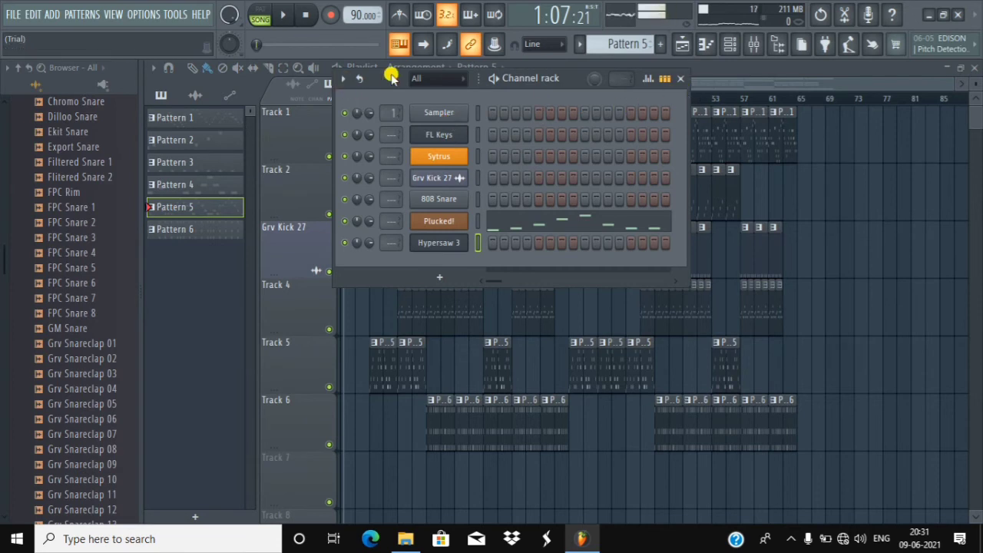
drag(390, 77, 284, 167)
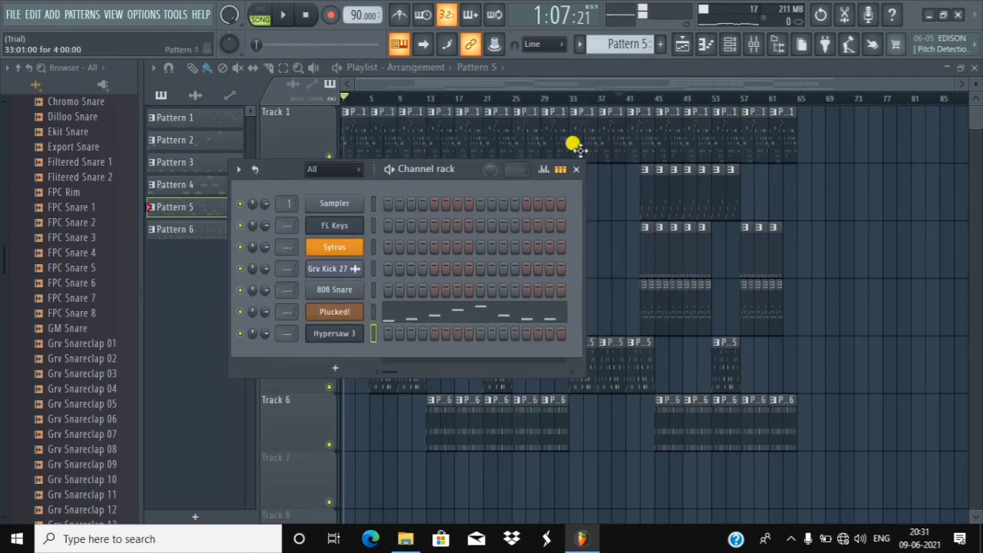
click(757, 46)
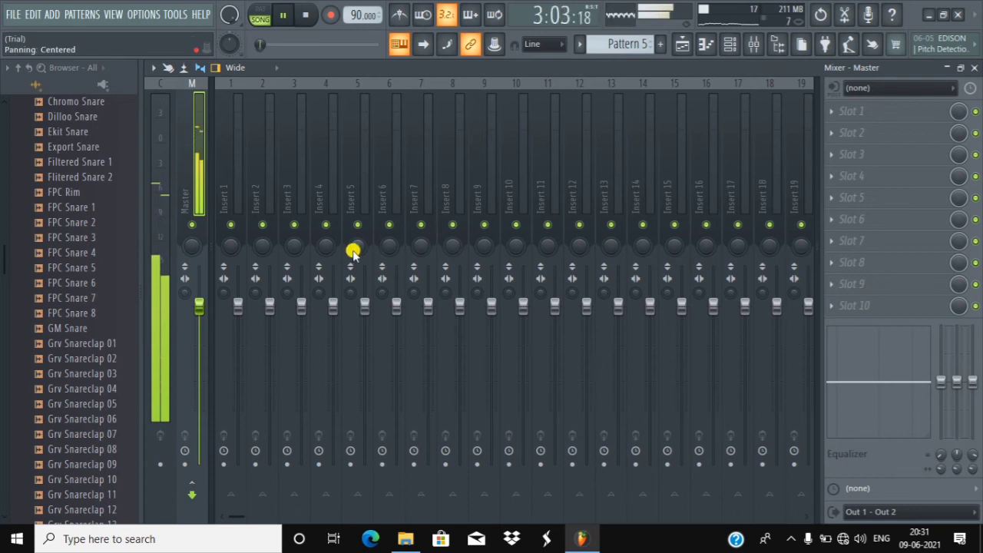
click(287, 17)
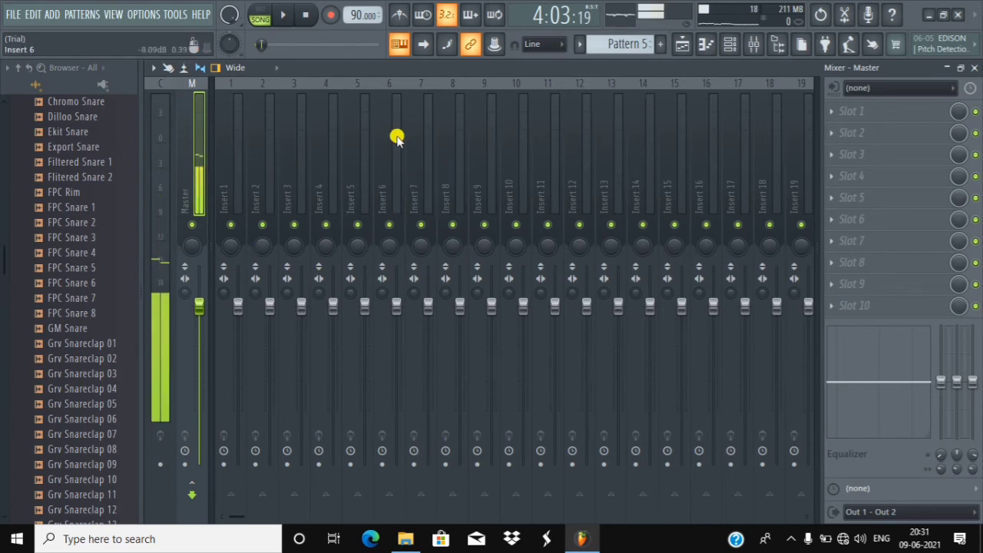
- Bring up the channel rack with the All filter and widen its window
click(730, 48)
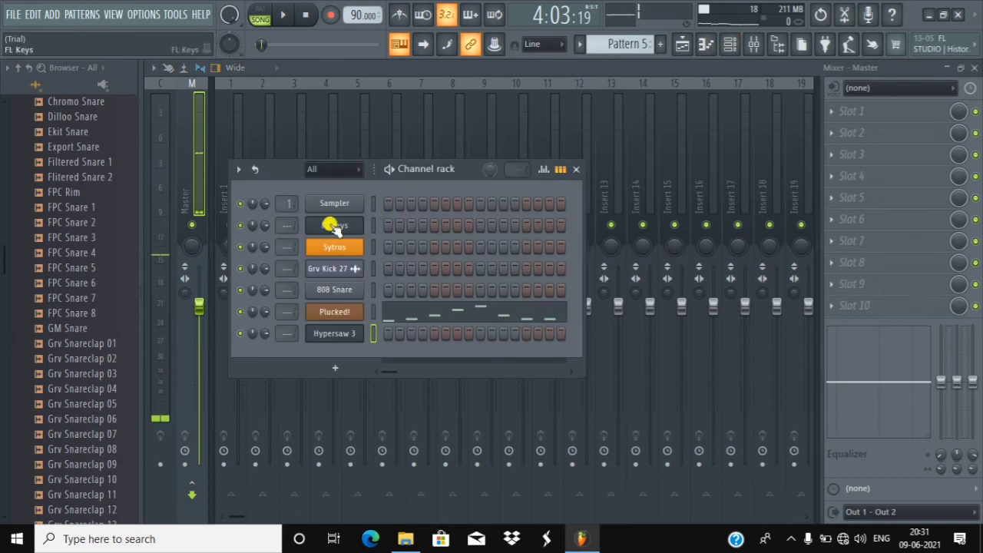
click(353, 172)
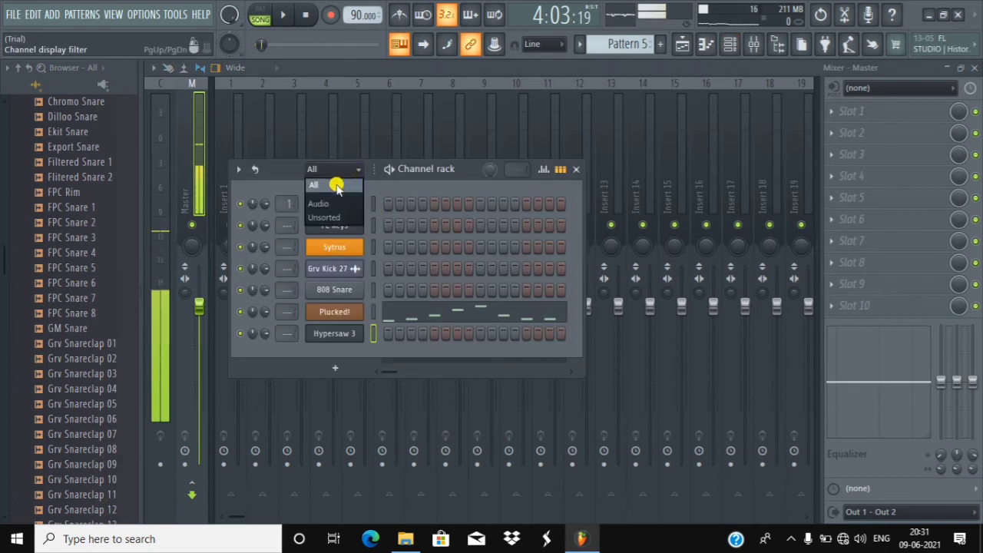
click(338, 187)
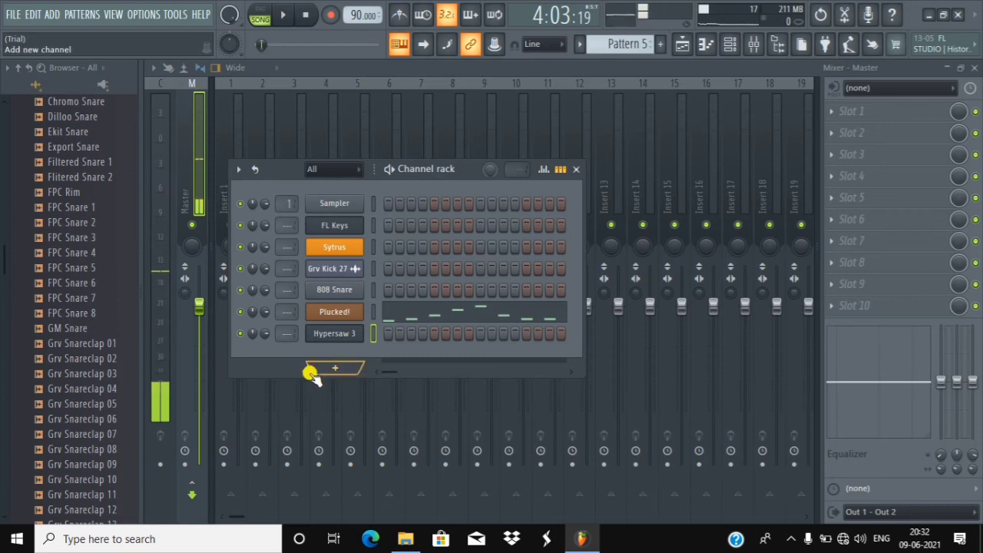
click(481, 375)
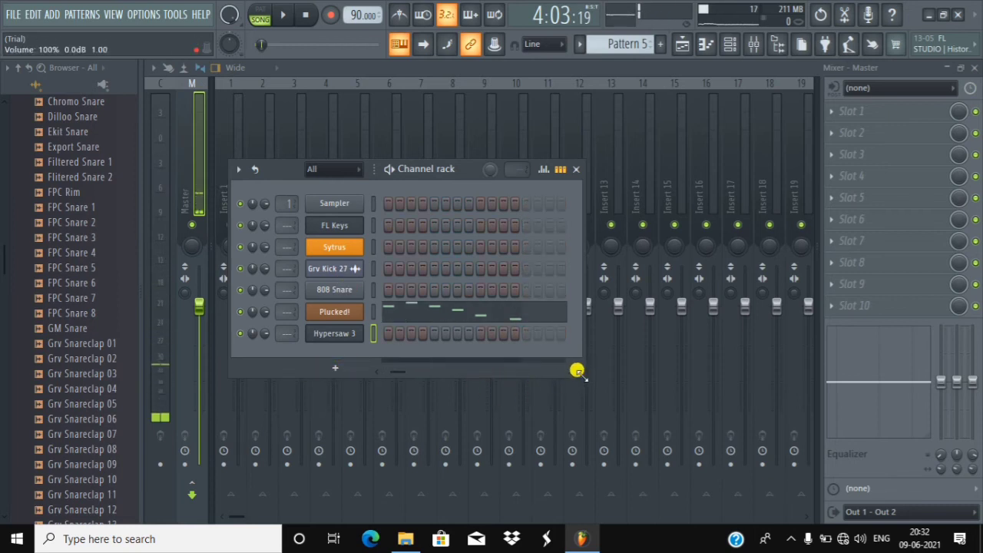
drag(578, 373, 721, 375)
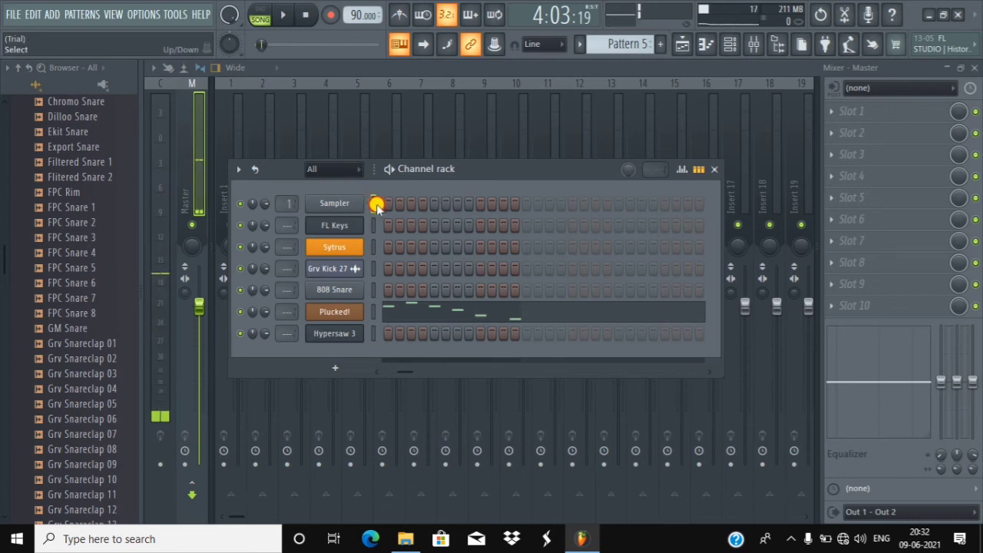
- Select all seven channels from Sampler to Hypersaw 3, route them to mixer tracks 1 to 7, and return to the mixer
drag(376, 206, 383, 336)
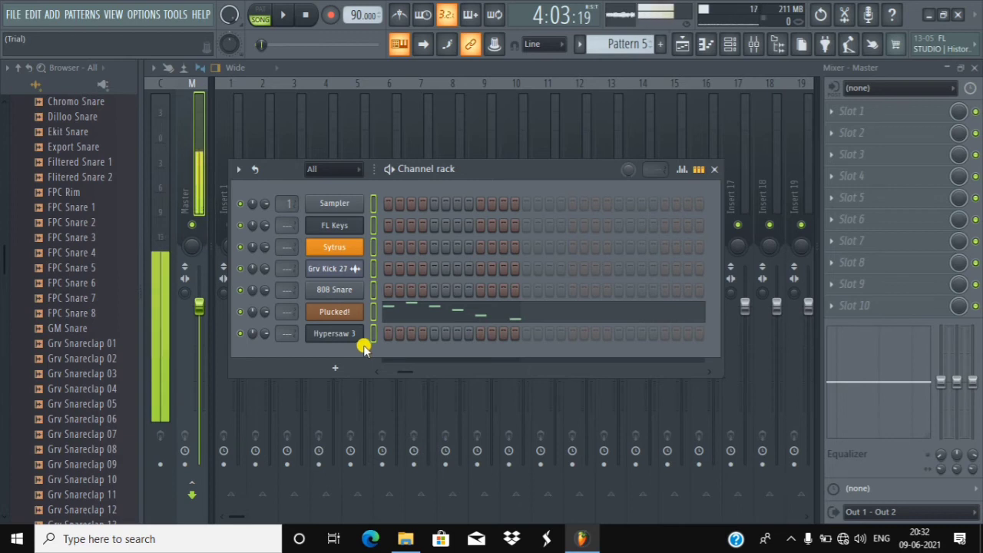
key(ctrl+l)
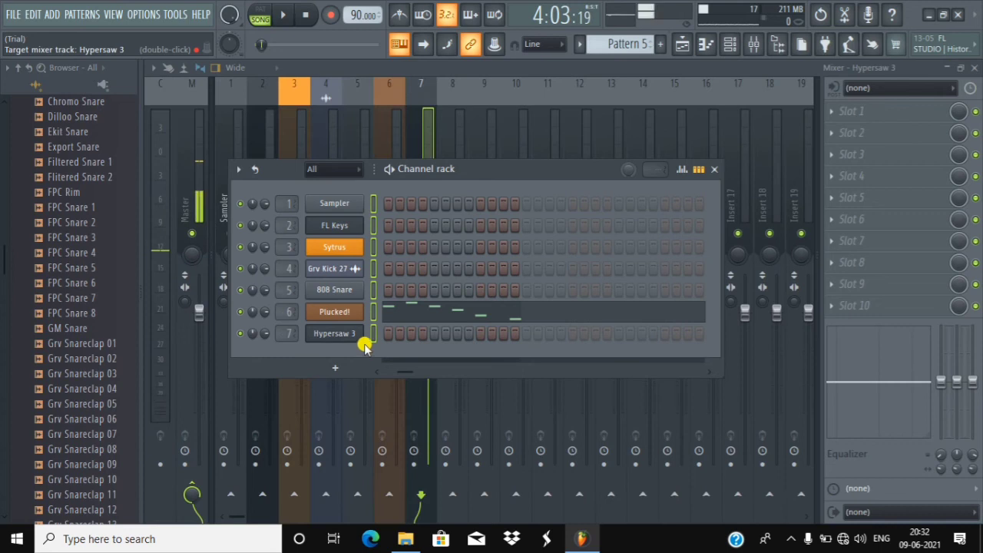
click(362, 71)
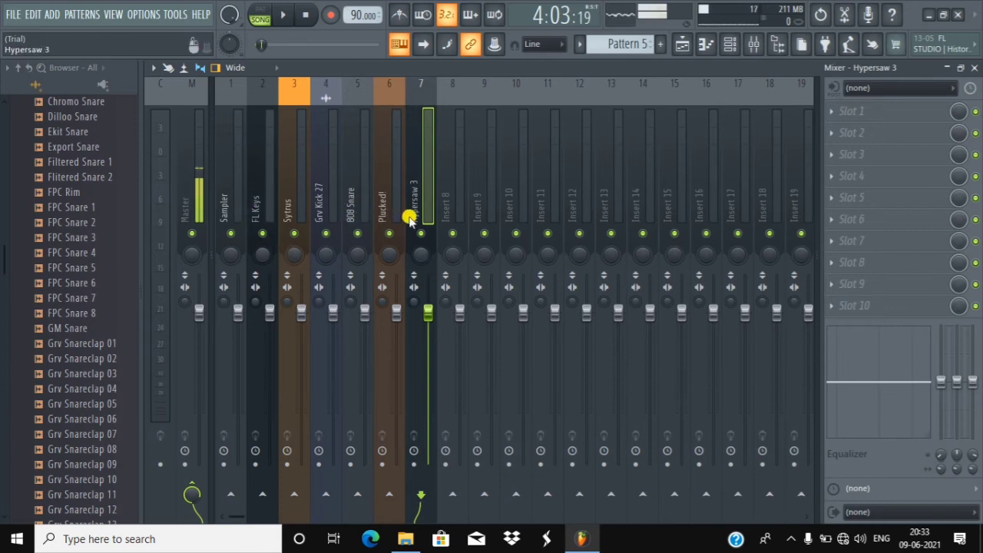
- Set the mixer's Colorful mixer view option to High
click(153, 67)
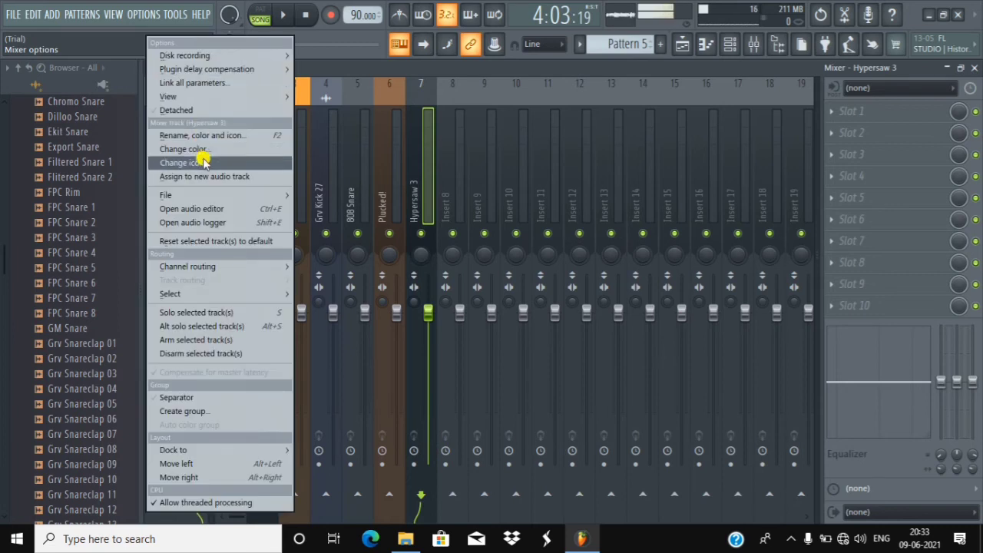
mouse_move(185, 96)
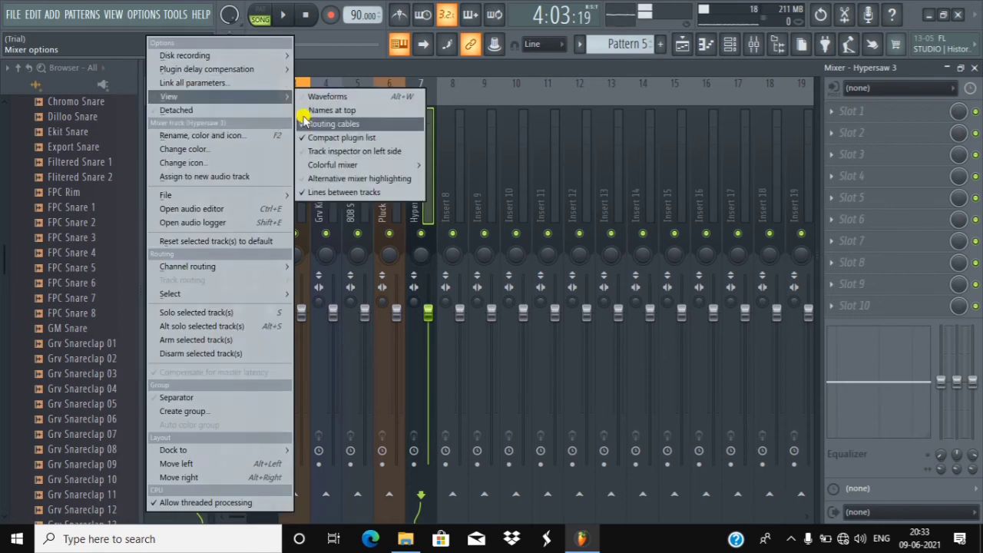
mouse_move(346, 161)
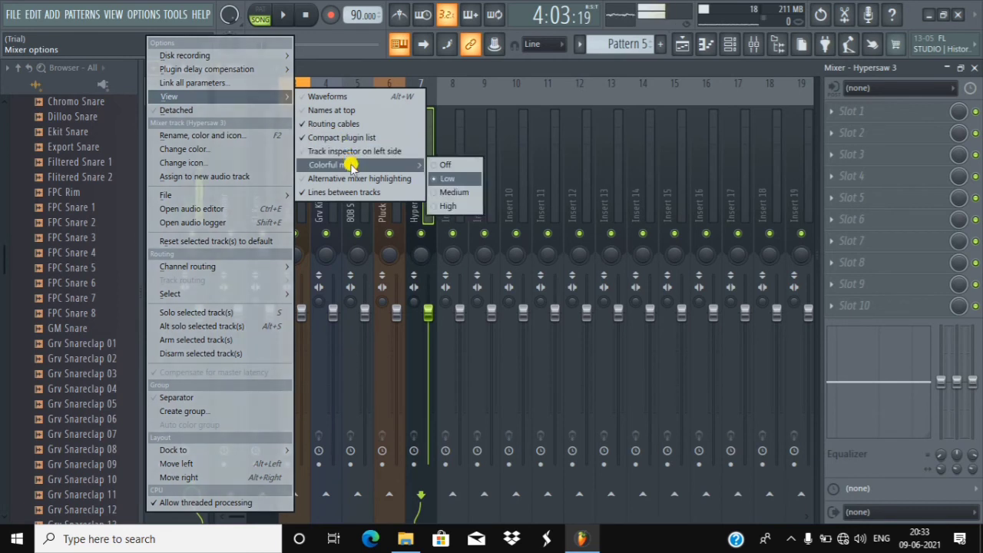
click(440, 207)
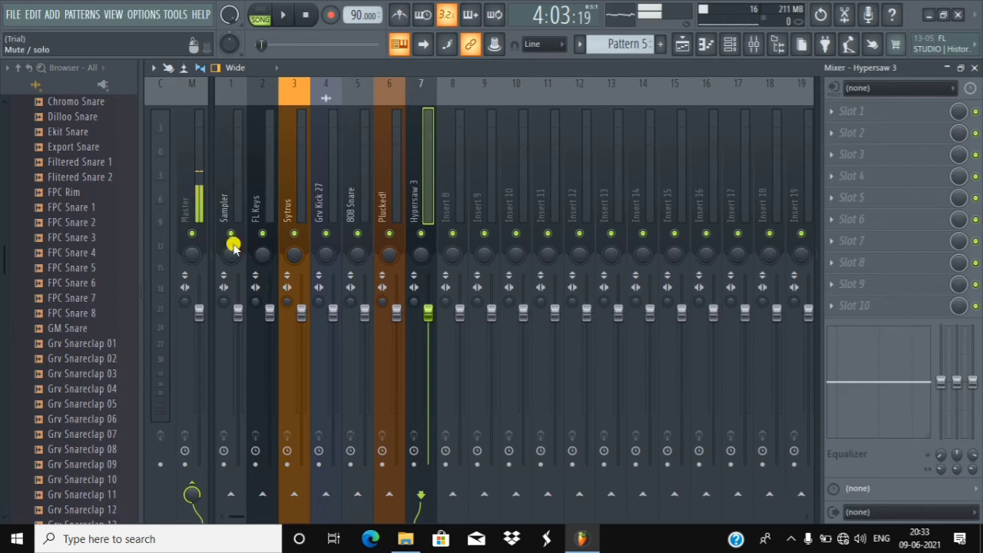
- Change the FL Keys mixer track's color to drab olive (#7D910D)
right_click(263, 179)
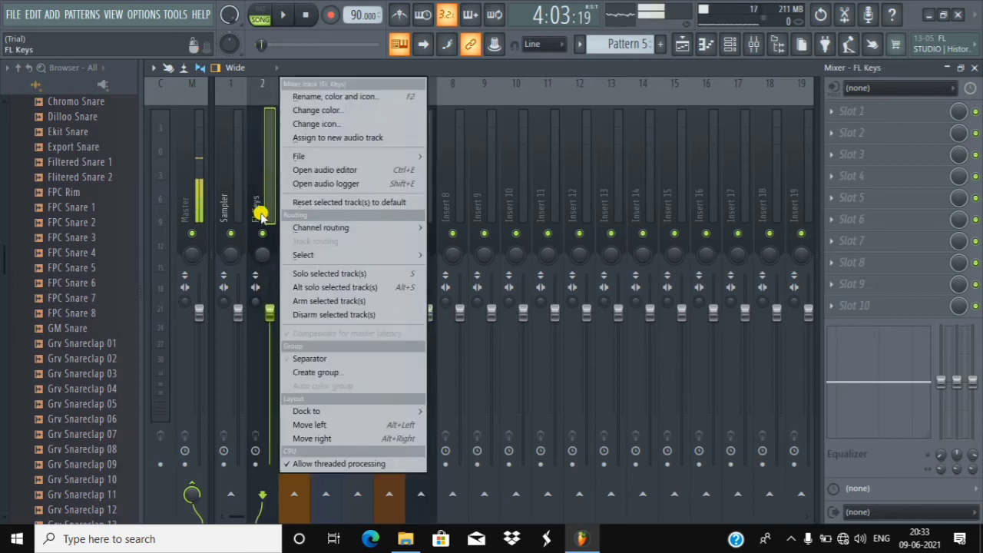
click(323, 111)
click(484, 172)
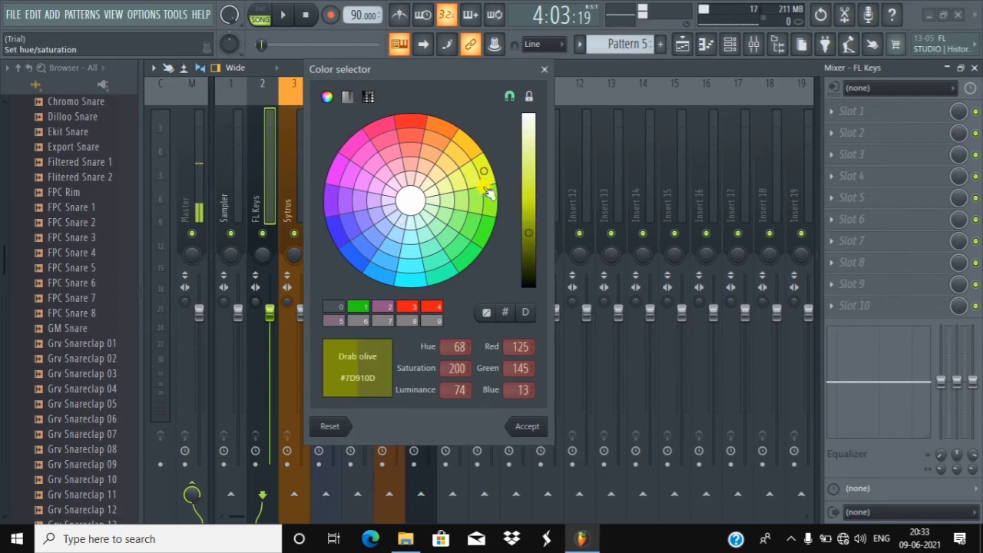
click(530, 431)
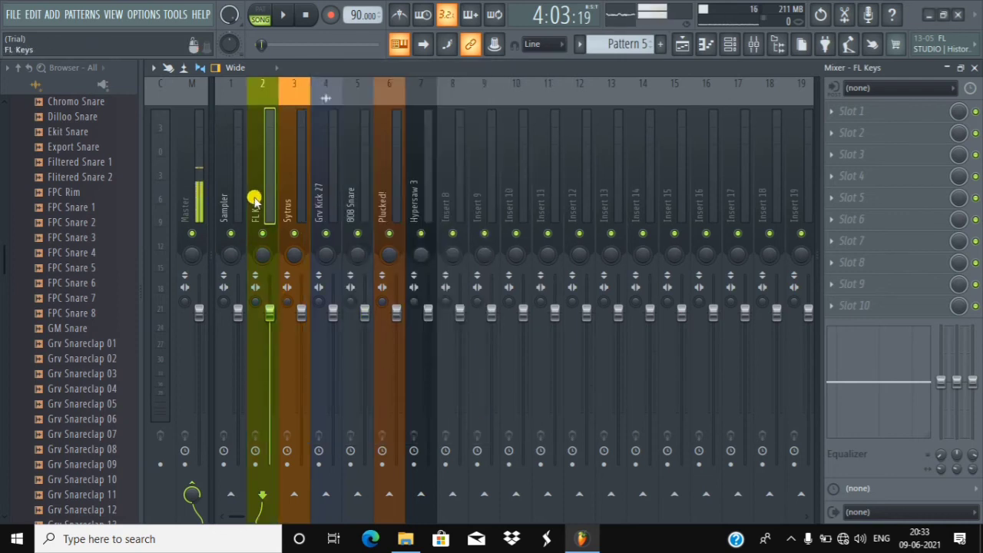
- Recolor the Sampler mixer track fire brick red (#B61511)
right_click(231, 186)
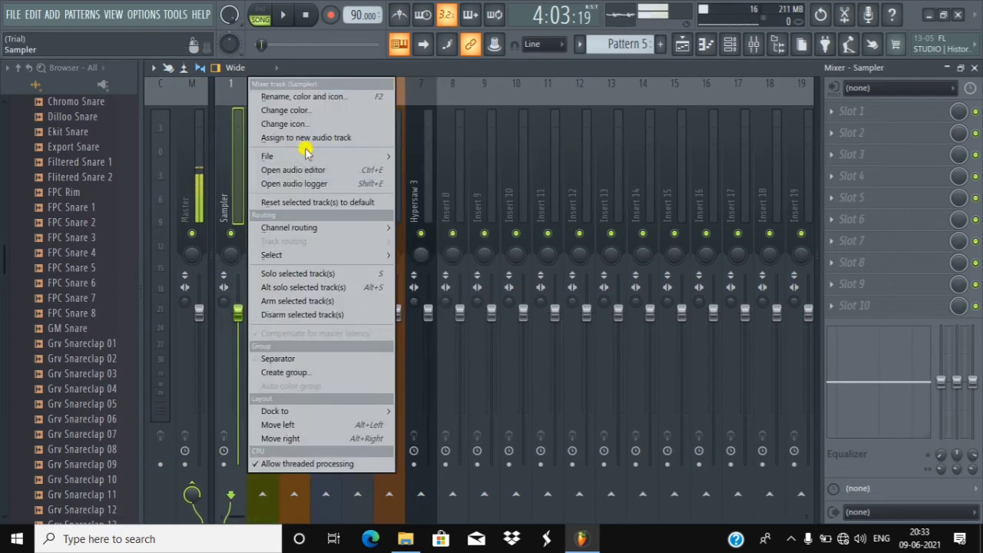
click(306, 111)
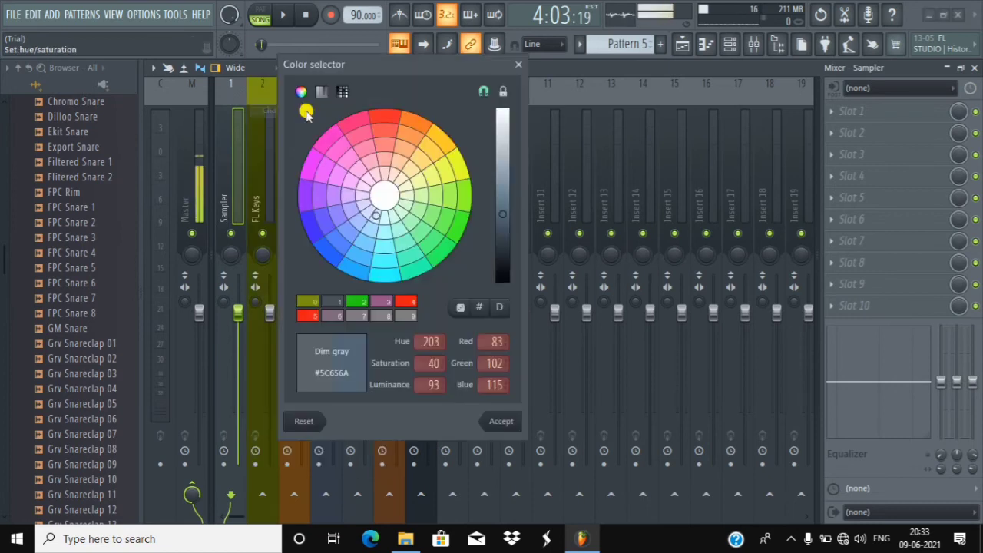
click(386, 116)
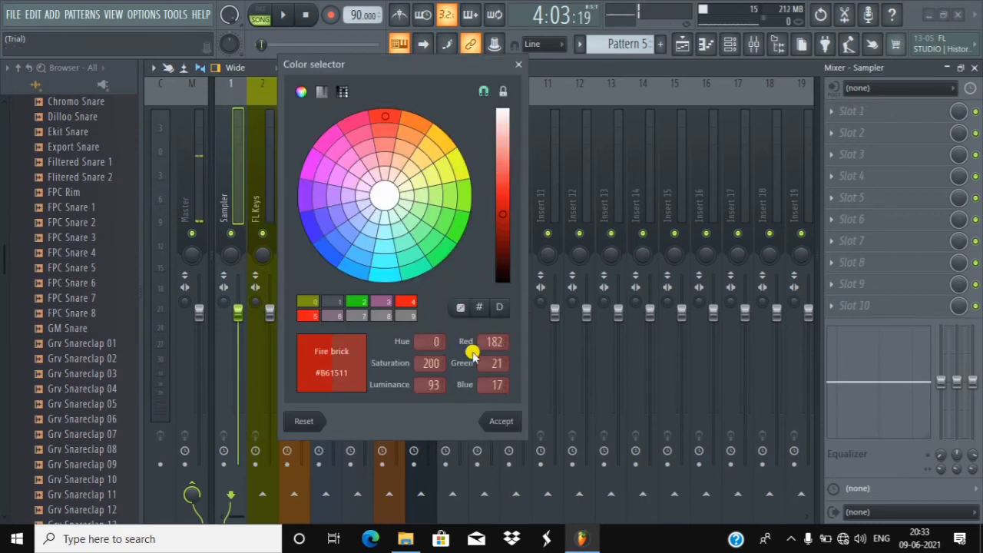
click(503, 421)
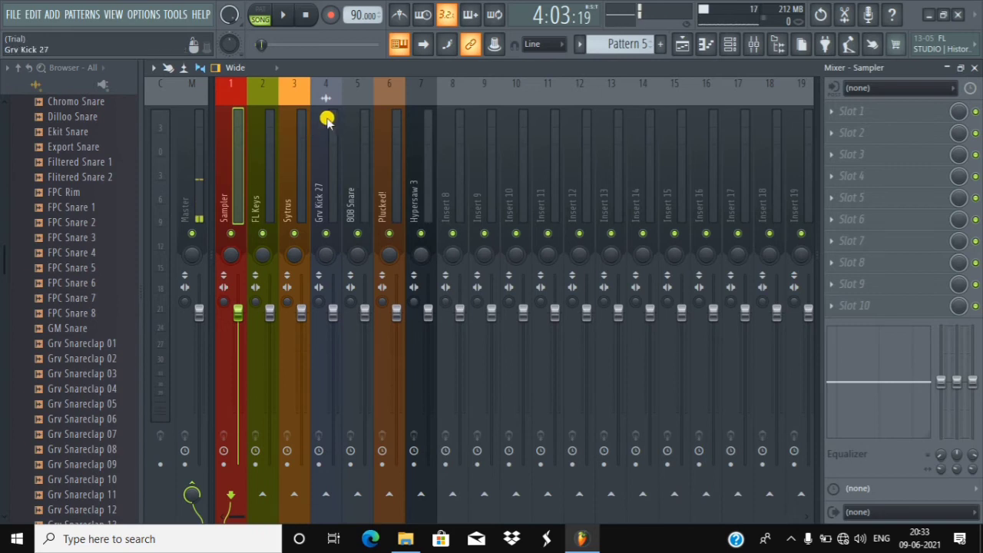
- Give the Grv Kick 27 mixer track a medium blue color (#3013D3)
right_click(326, 120)
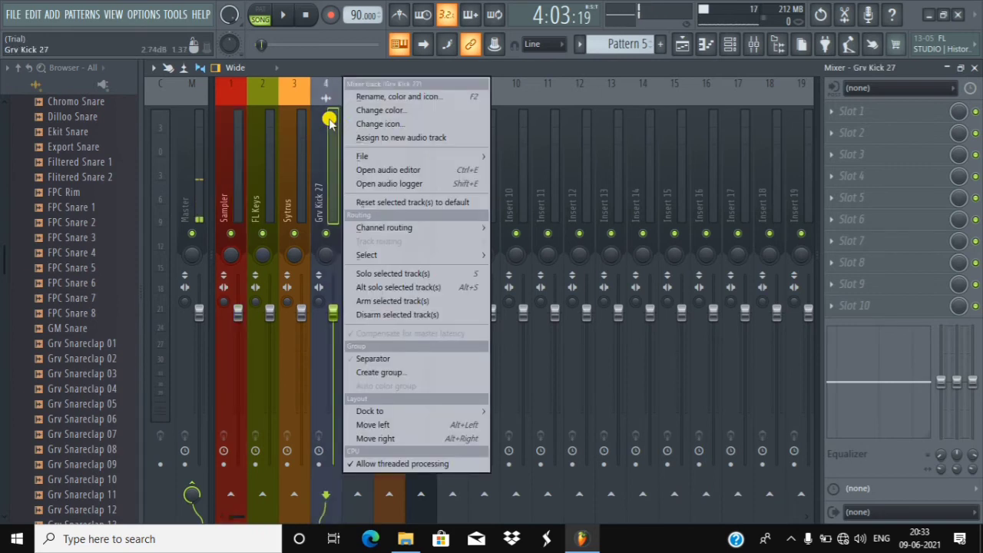
click(403, 111)
click(405, 222)
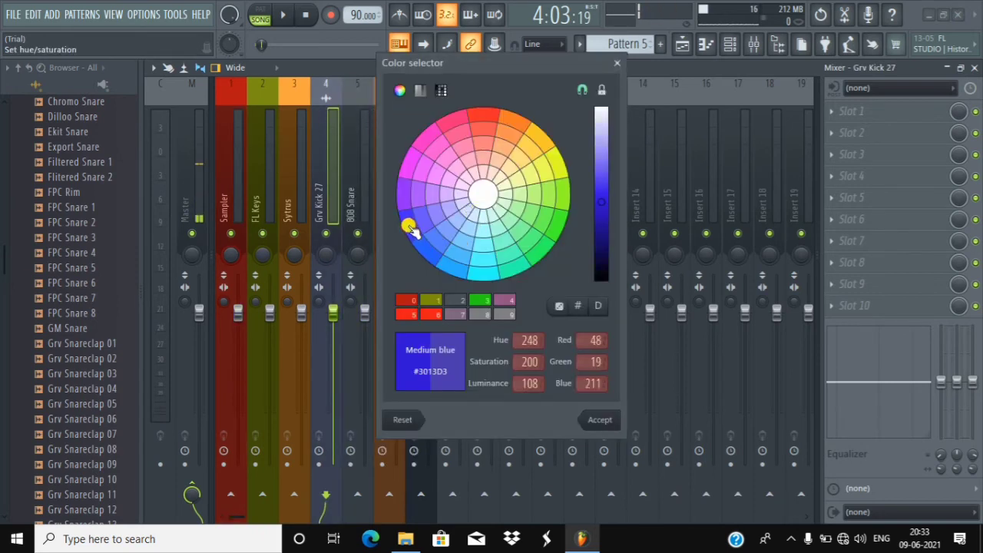
click(602, 420)
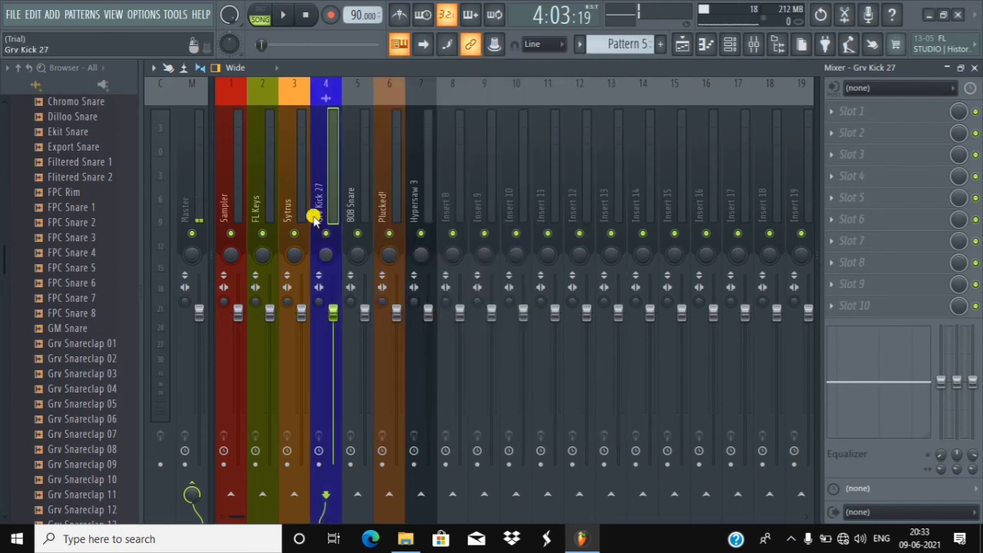
- Set the 808 Snare mixer track's color to yellow green (#9DB611)
right_click(351, 162)
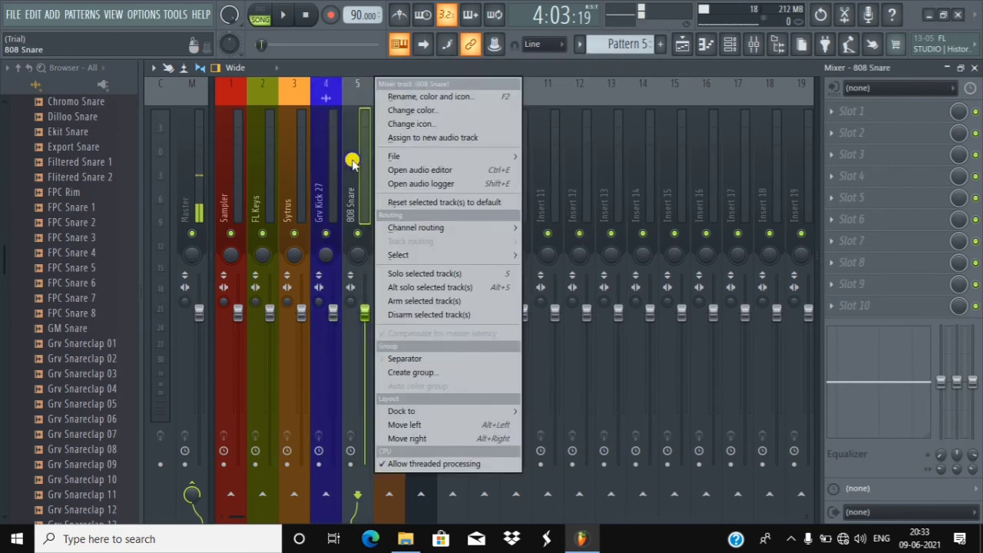
click(412, 111)
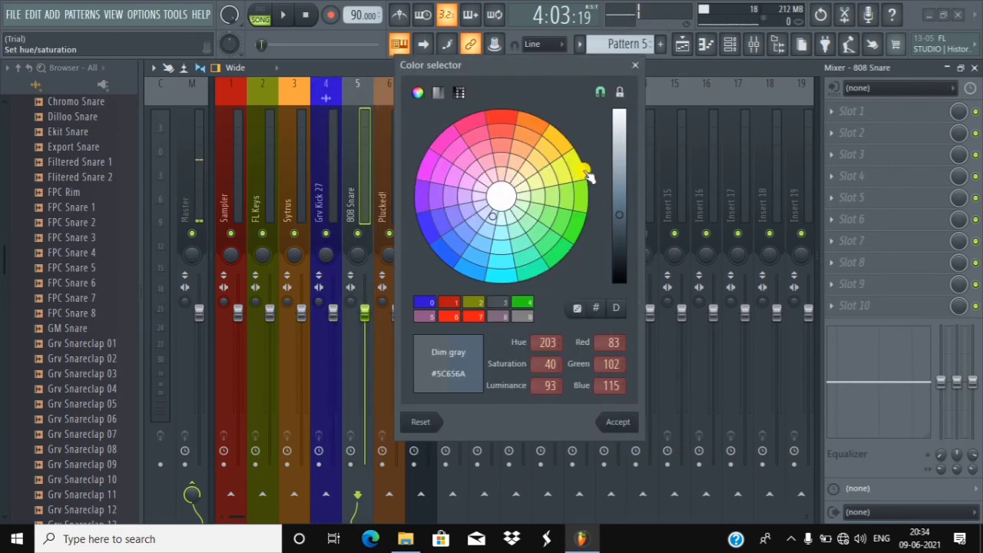
click(585, 172)
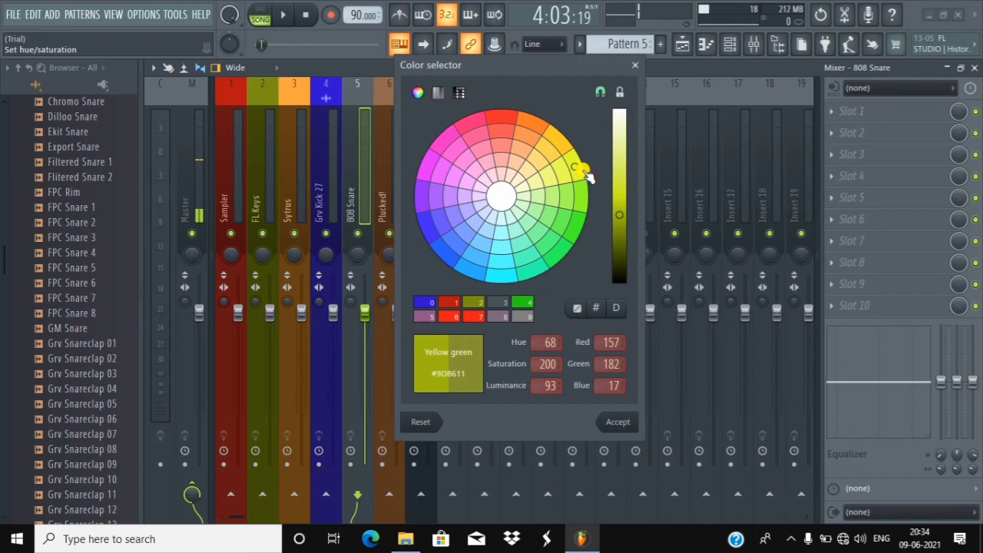
click(620, 423)
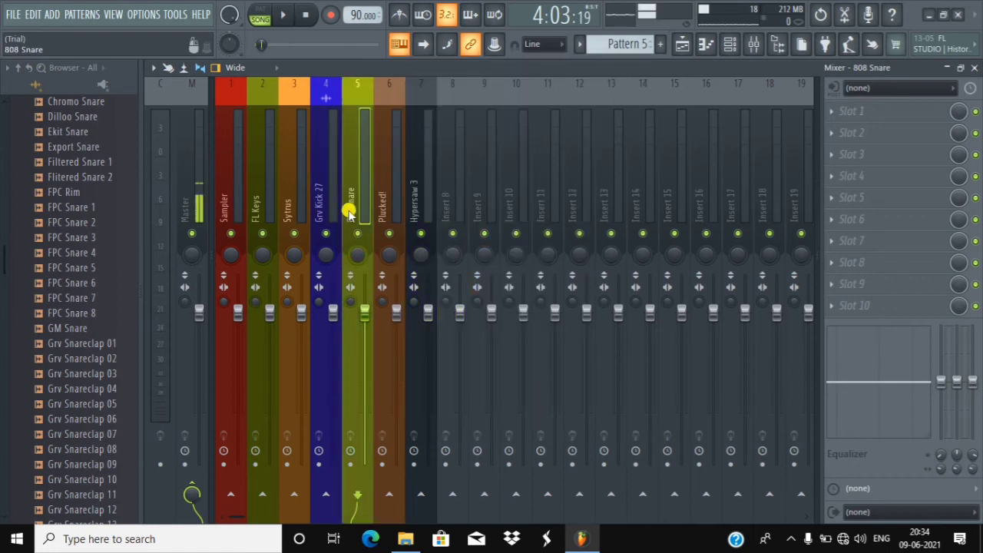
- Color the Hypersaw 3 mixer track purple
right_click(412, 136)
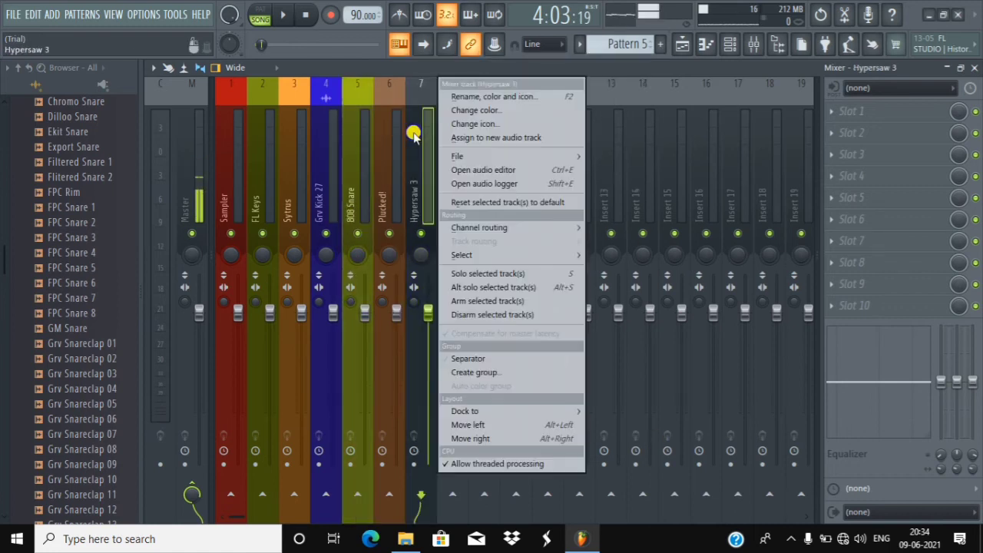
click(480, 110)
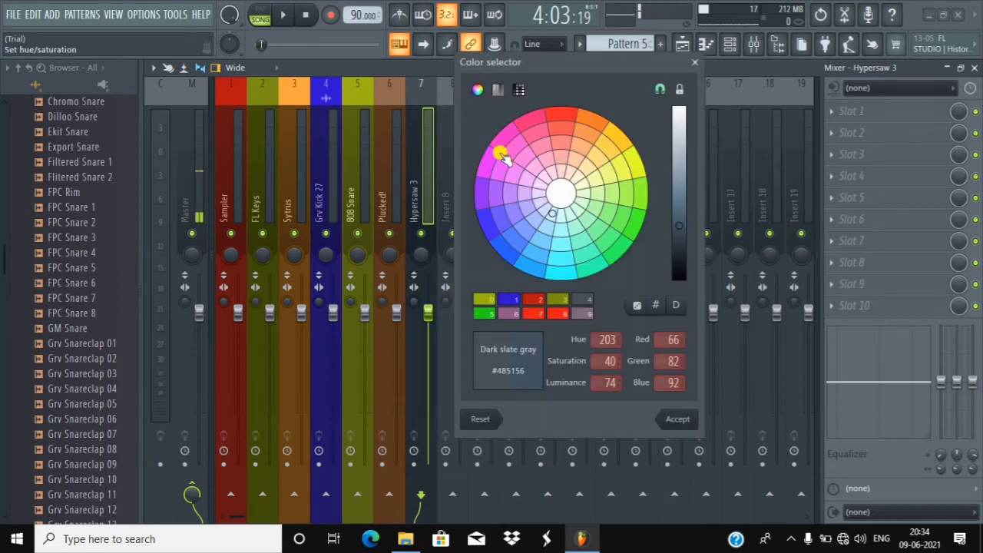
drag(504, 157, 495, 170)
click(679, 419)
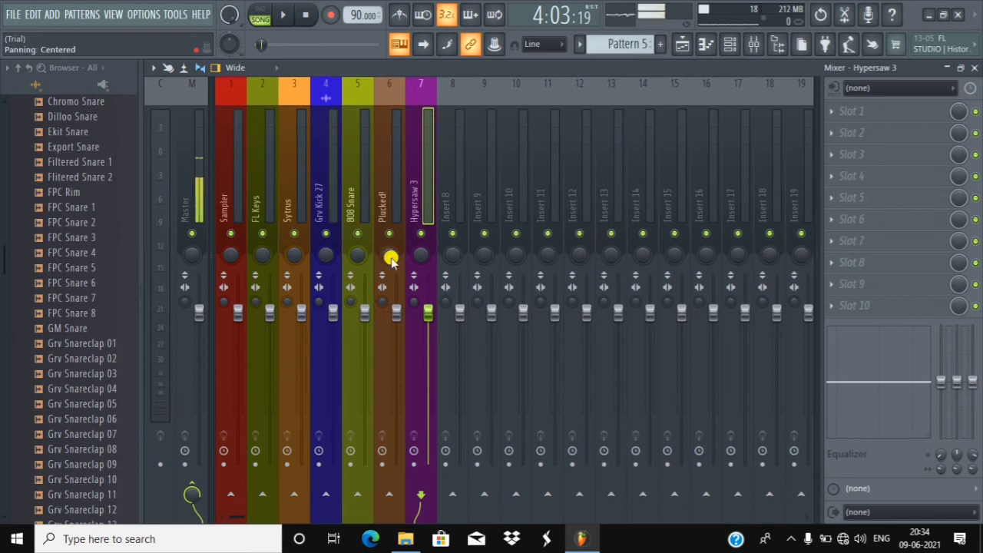
- Look through the preset names offered for renaming the Hypersaw 3 mixer track, keeping its current name
right_click(413, 197)
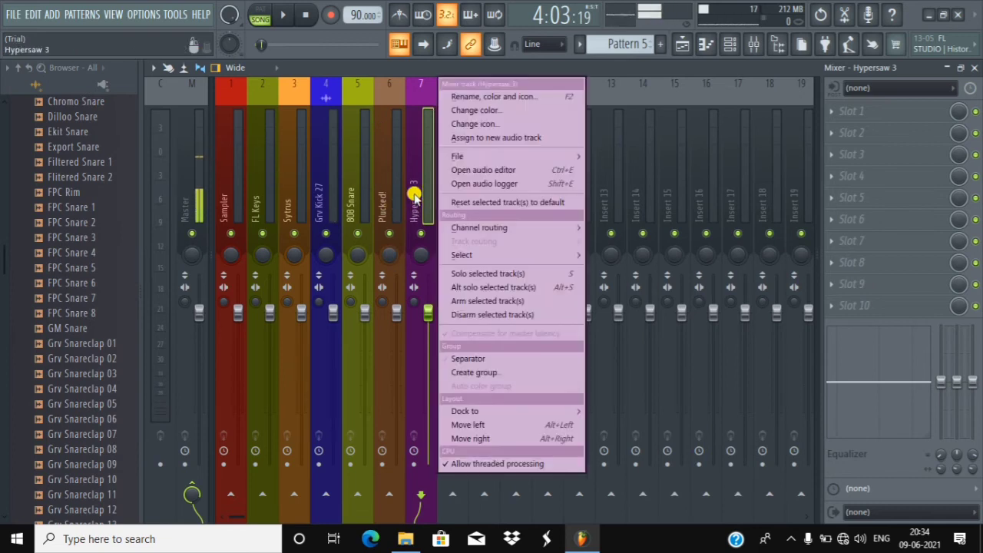
click(486, 97)
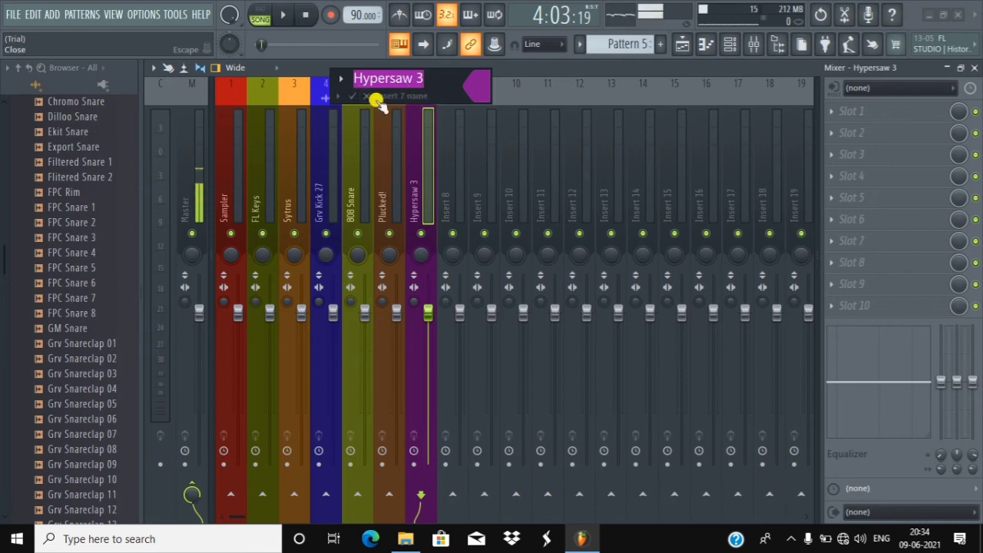
click(338, 98)
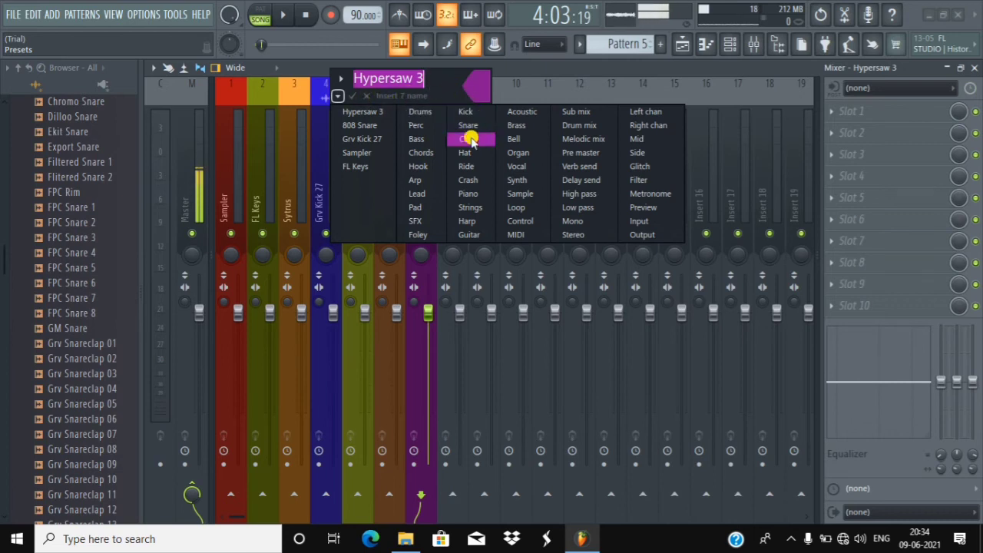
click(354, 97)
click(354, 97)
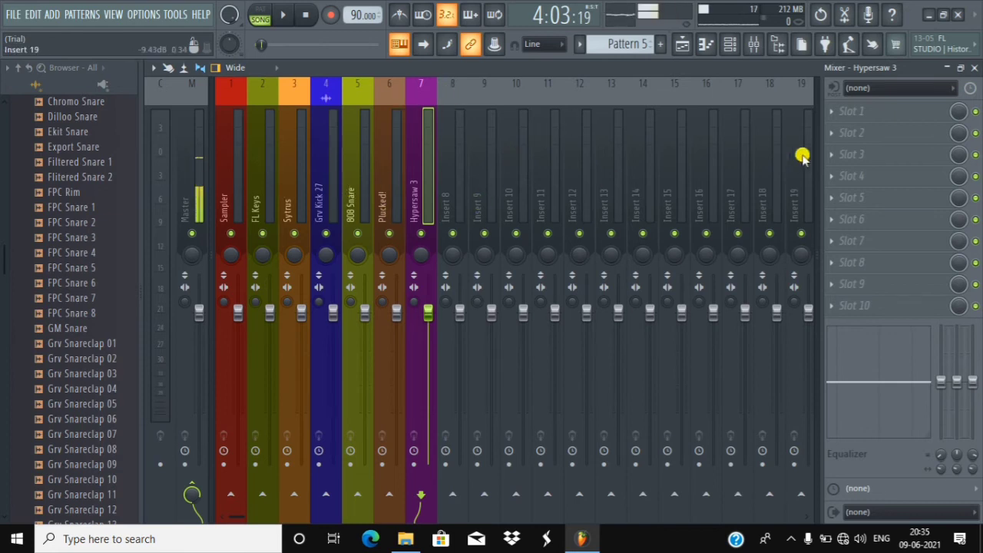
click(848, 113)
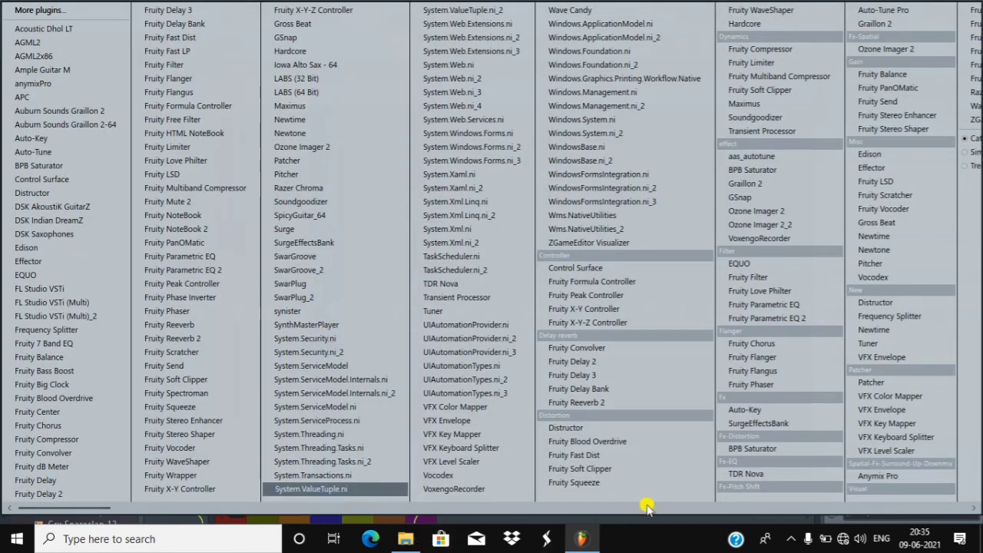
click(652, 540)
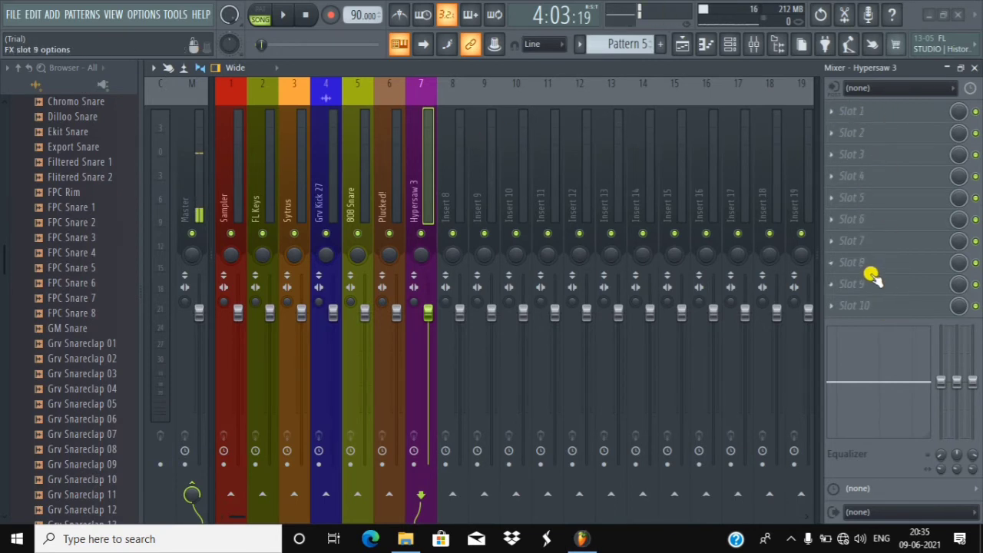
click(360, 157)
click(323, 153)
click(295, 159)
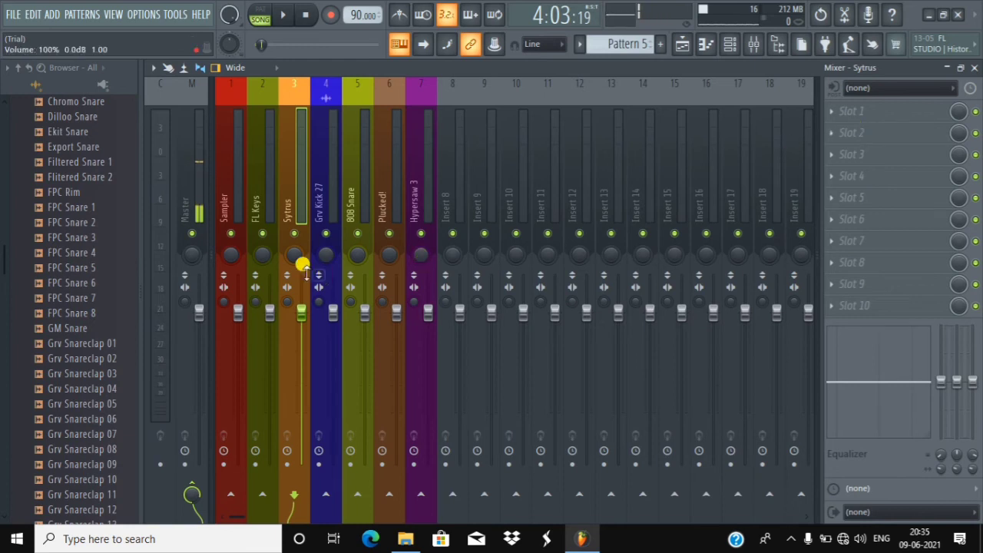
- Load Fruity Reeverb 2 into effect slot 1 of the FL Keys mixer track and move its window clear of the faders
click(258, 192)
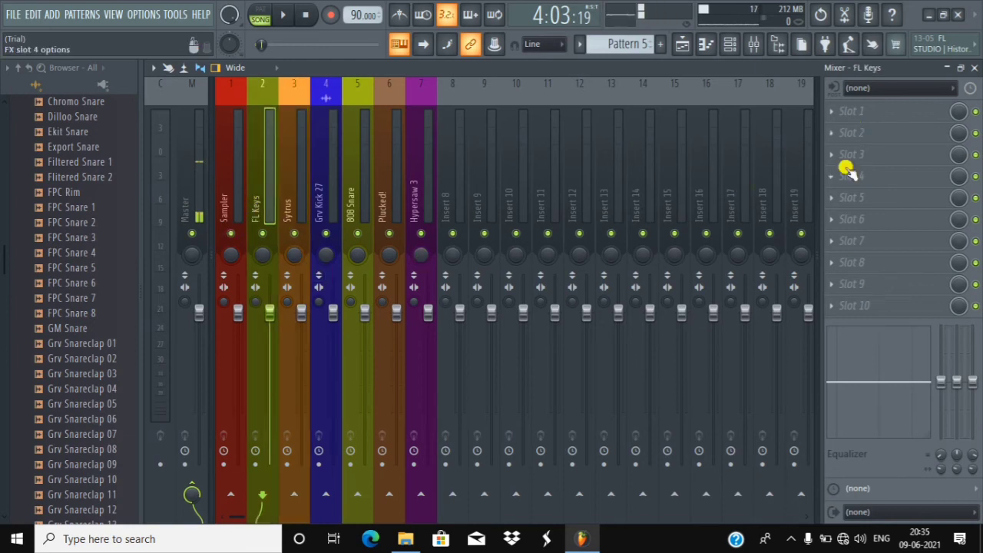
click(863, 114)
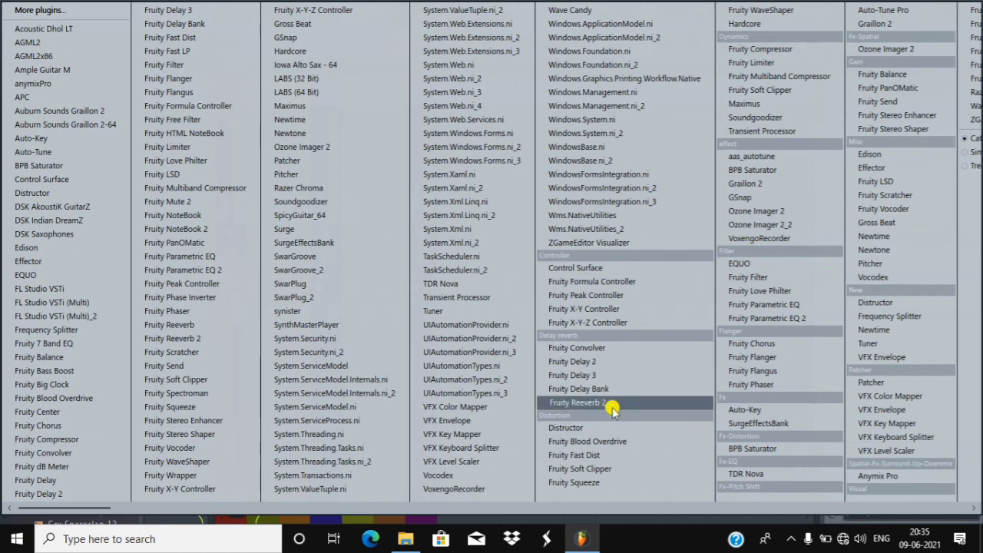
click(583, 404)
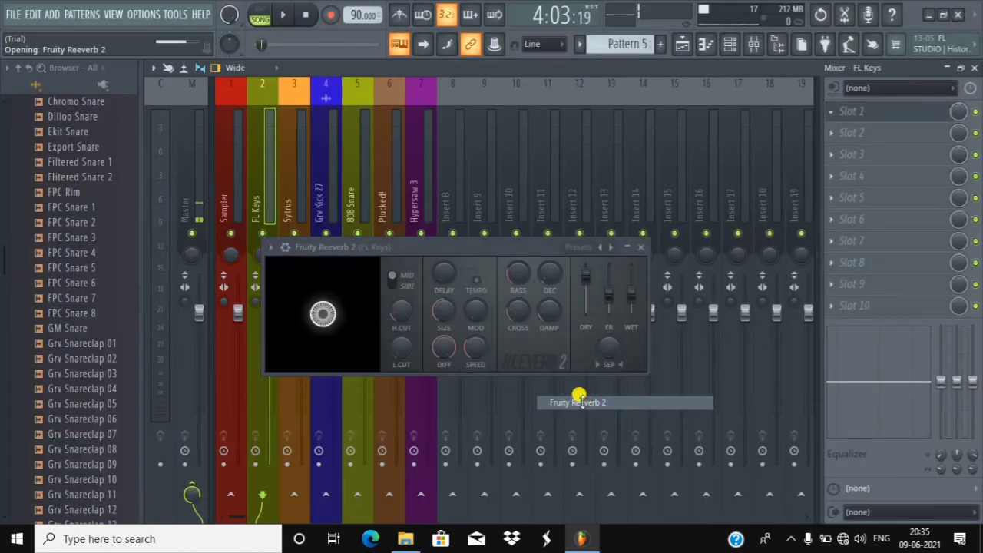
drag(526, 245, 552, 138)
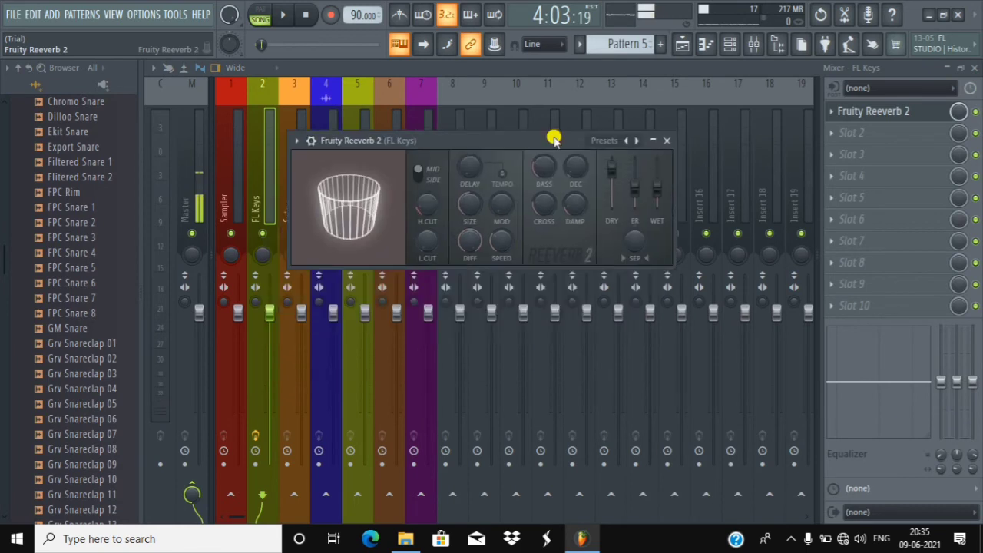
- Apply the Cathedral preset to Fruity Reeverb 2 on the FL Keys track and lower its wet level
click(610, 141)
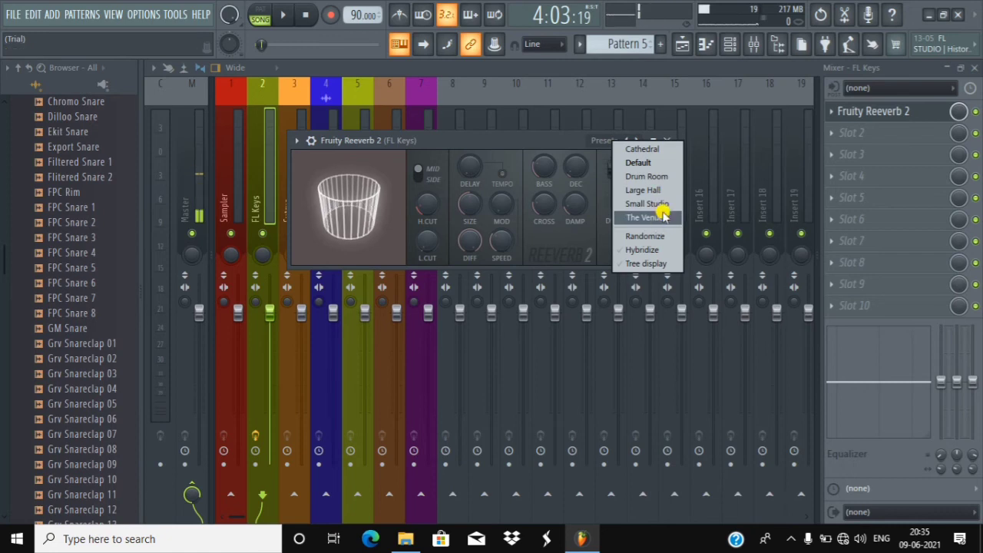
click(584, 140)
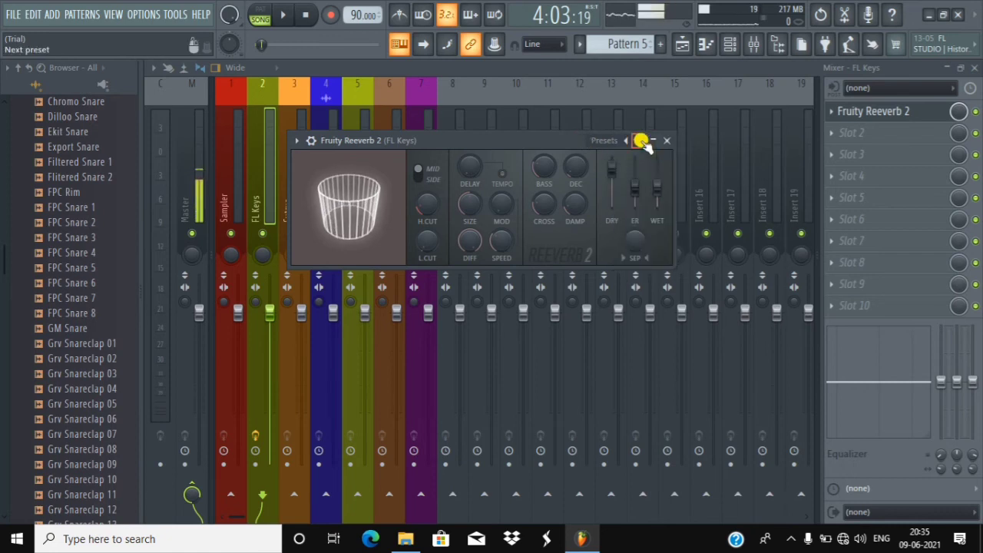
click(641, 141)
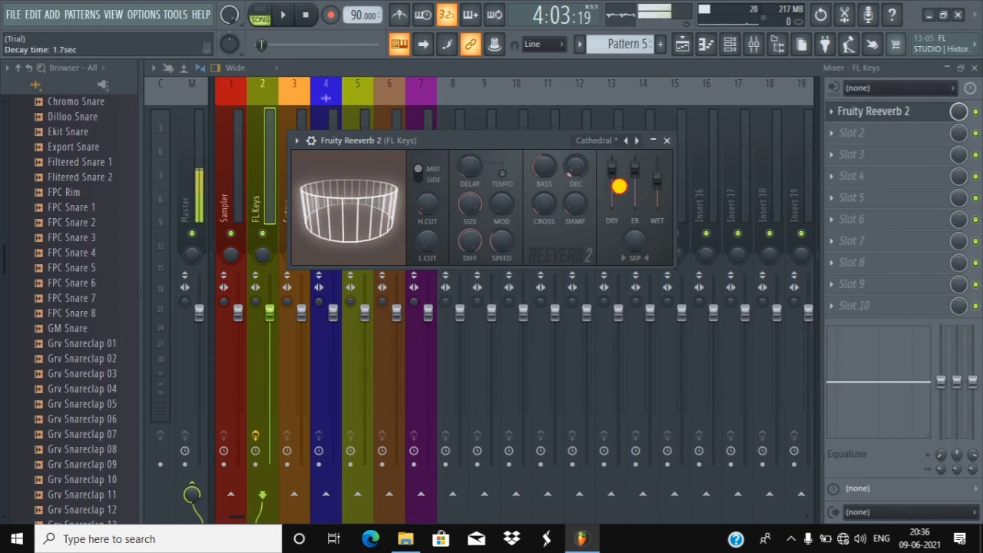
drag(653, 179, 671, 210)
- Play the song, solo Track 1 in the playlist to hear the reverb on FL Keys, and return to the mixer
click(265, 25)
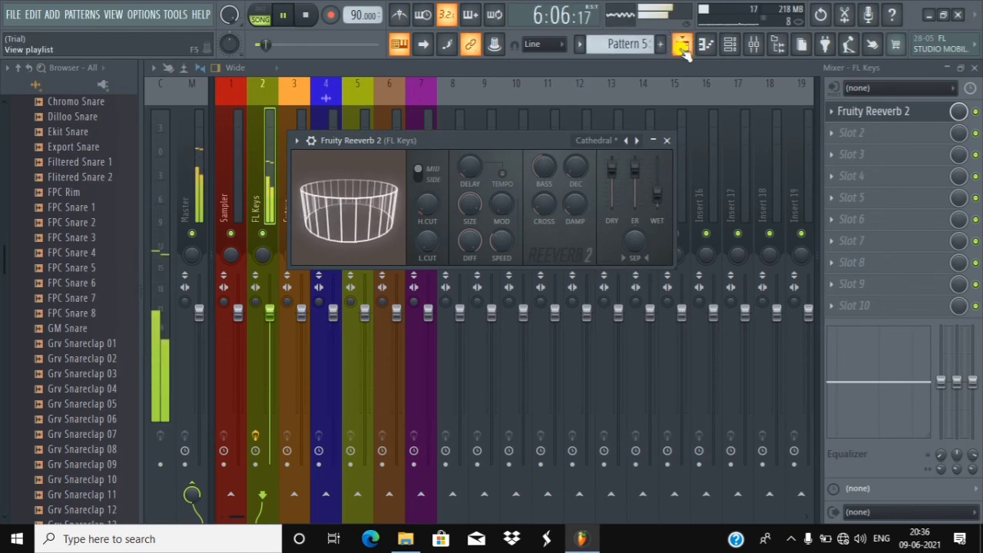
click(683, 45)
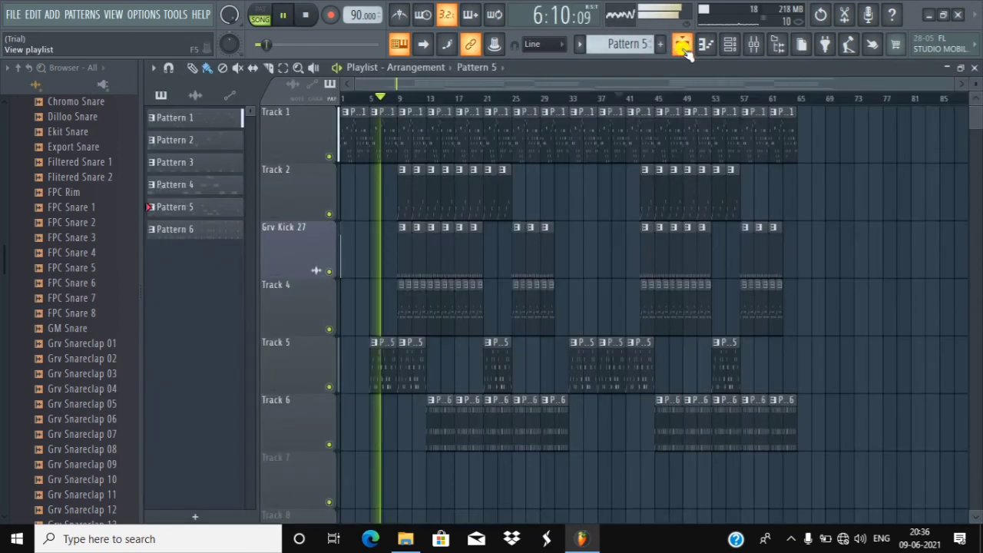
right_click(329, 157)
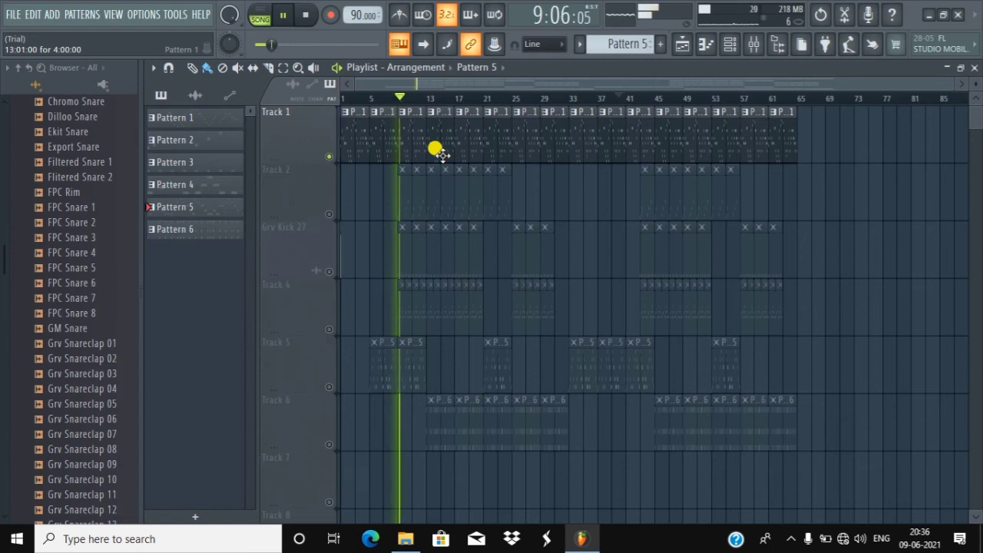
click(753, 44)
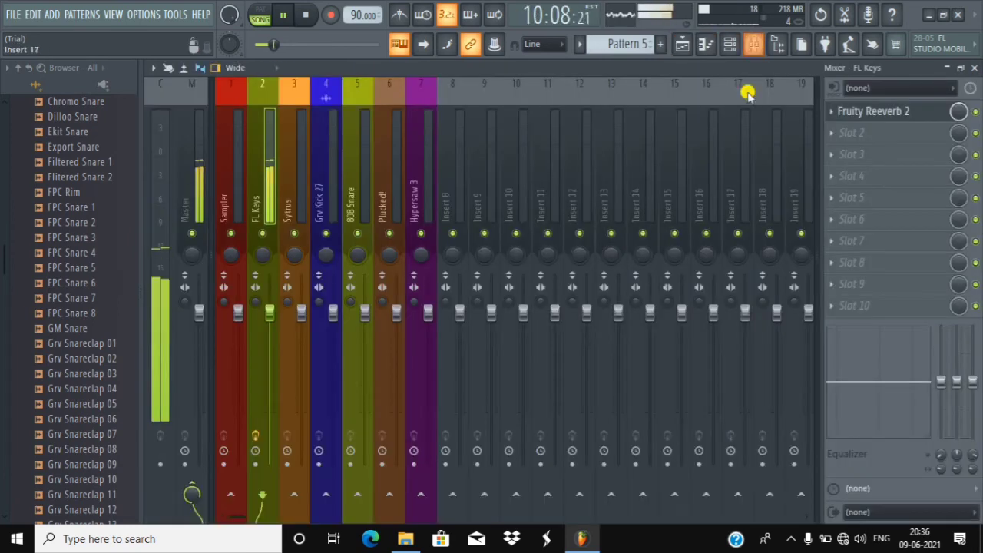
- Inspect Fruity Reeverb 2 on the FL Keys track, return to the playlist and pause the song
click(877, 112)
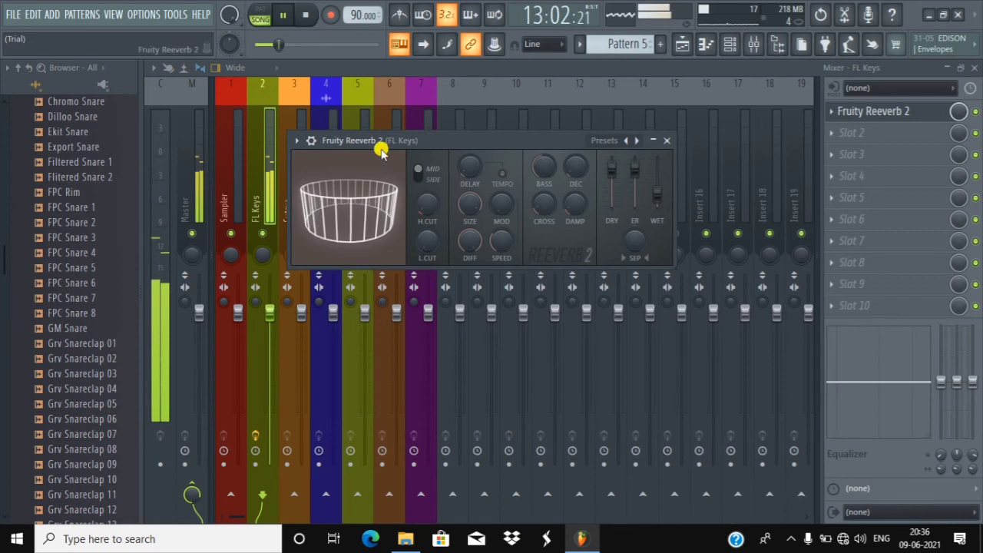
click(682, 44)
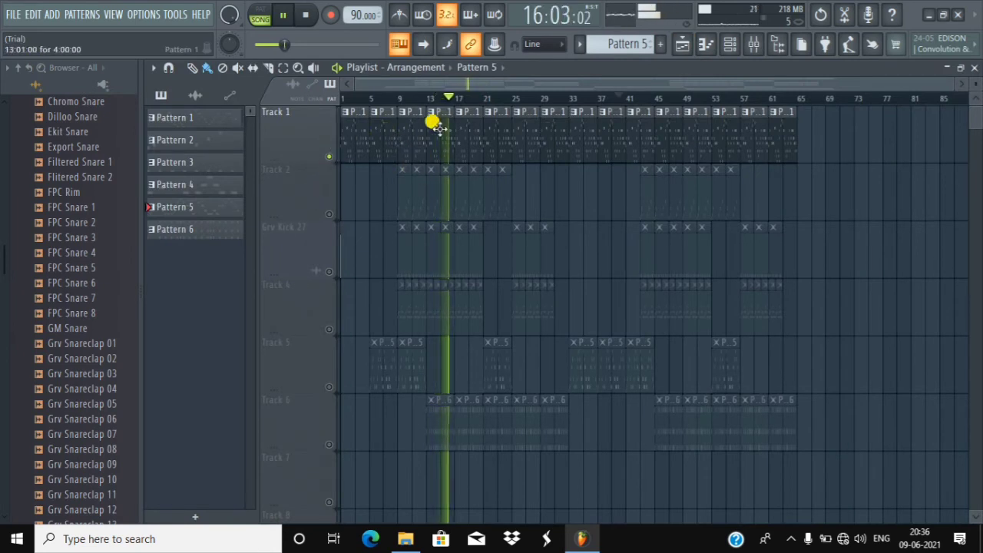
click(289, 15)
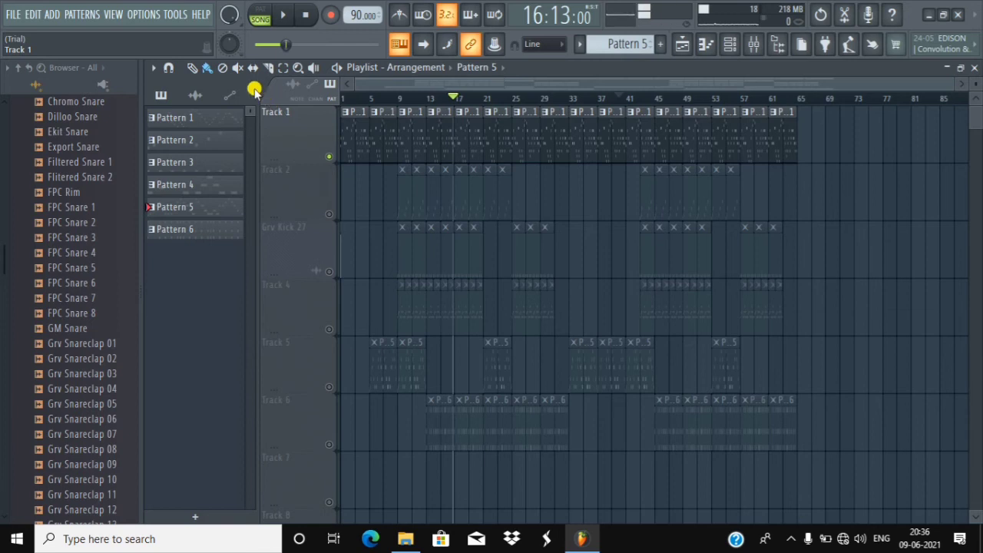
- Mute and unmute Track 1 in the playlist, and solo Track 2 and the Grv Kick 27 track in turn
click(329, 157)
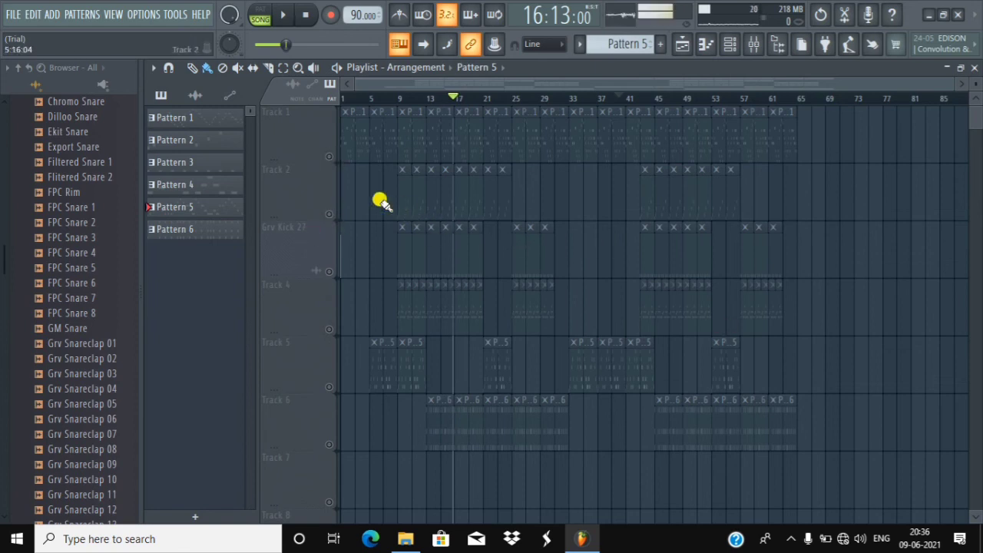
click(329, 155)
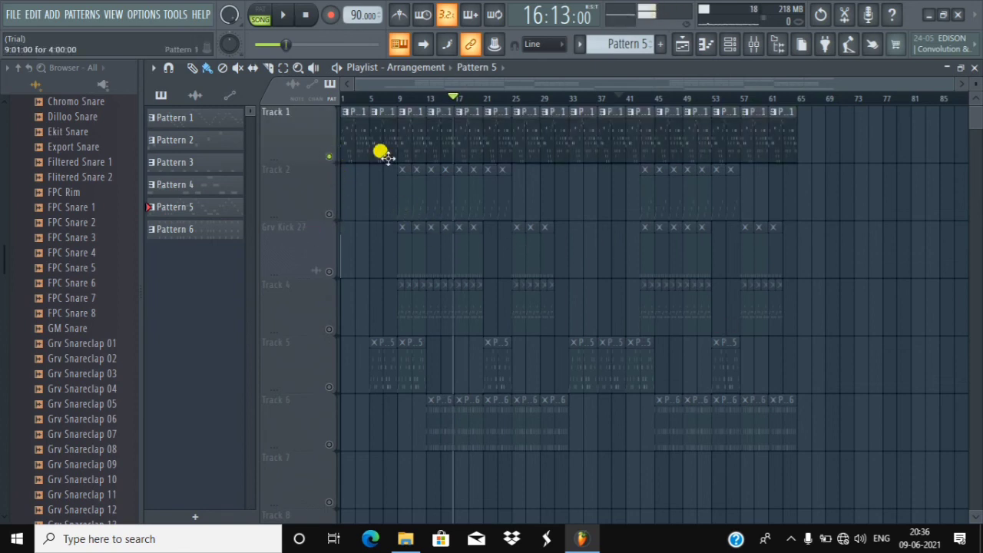
right_click(328, 214)
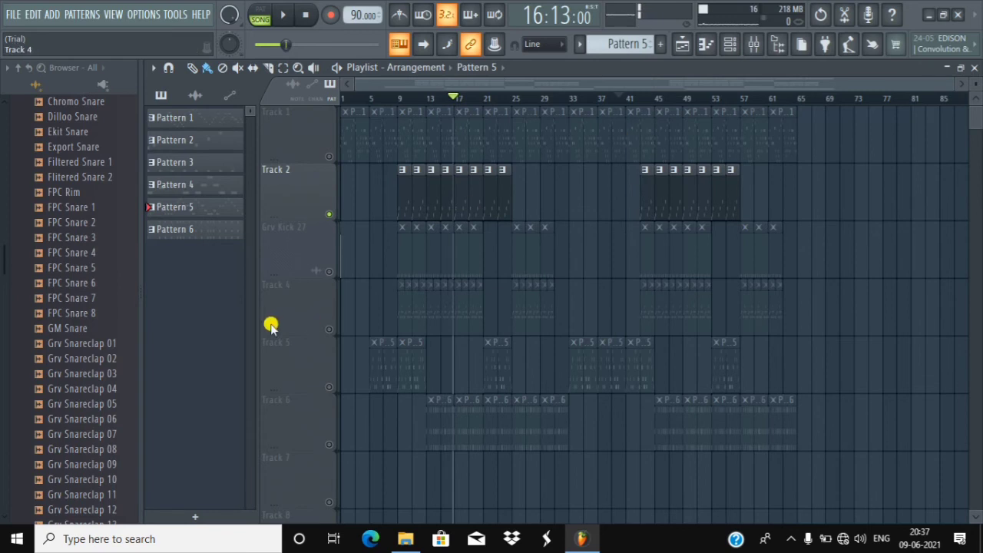
right_click(328, 270)
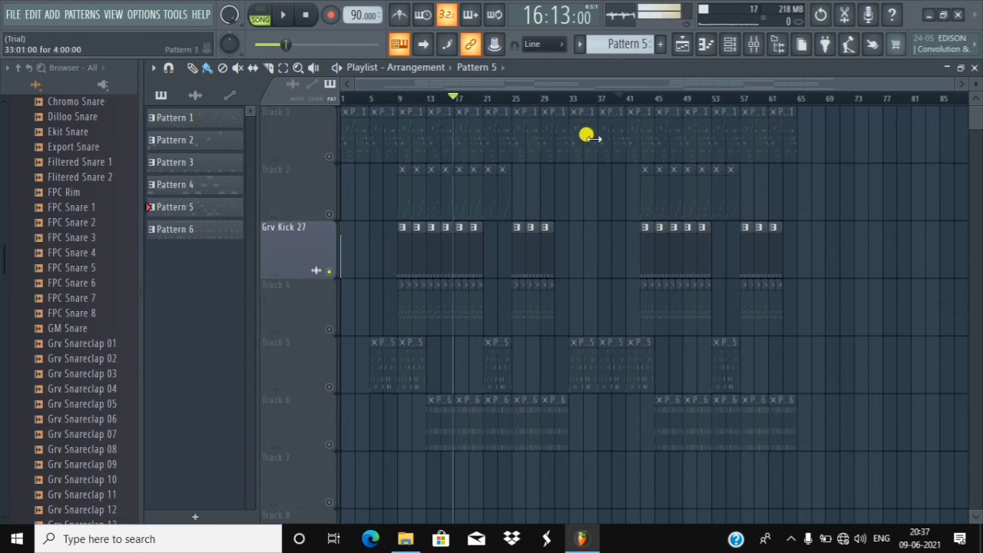
- Unsolo the Grv Kick 27 track, mute it, solo and unsolo it again, and solo Track 1
right_click(331, 270)
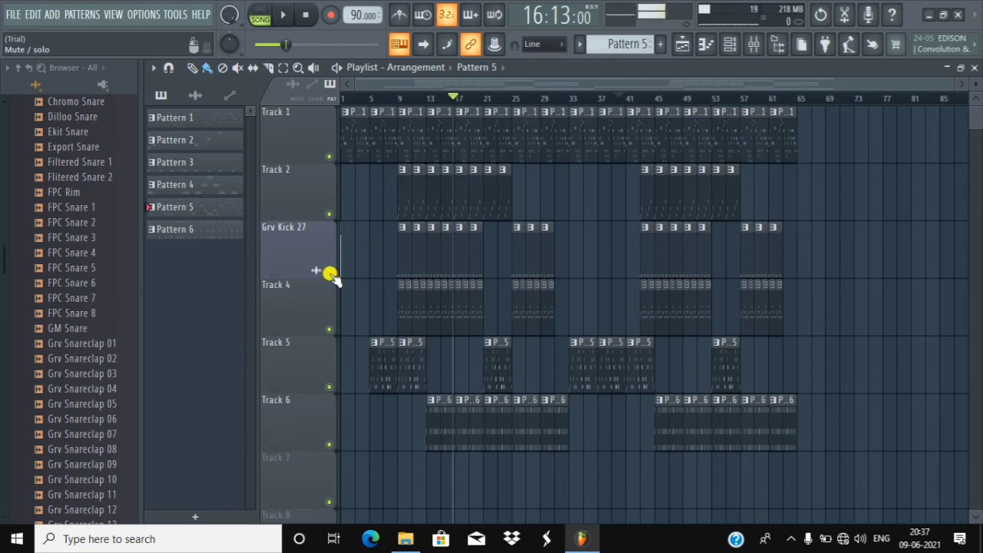
click(329, 272)
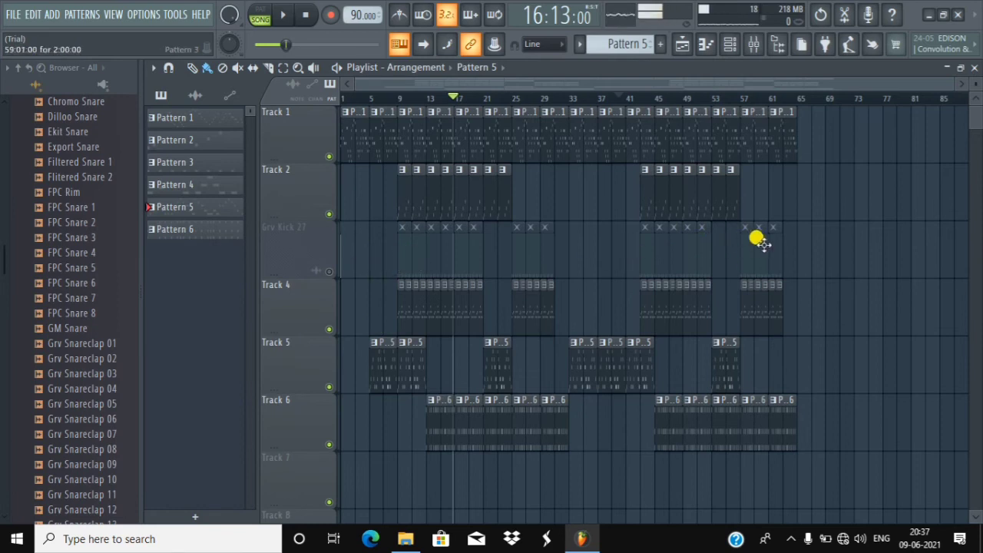
right_click(330, 270)
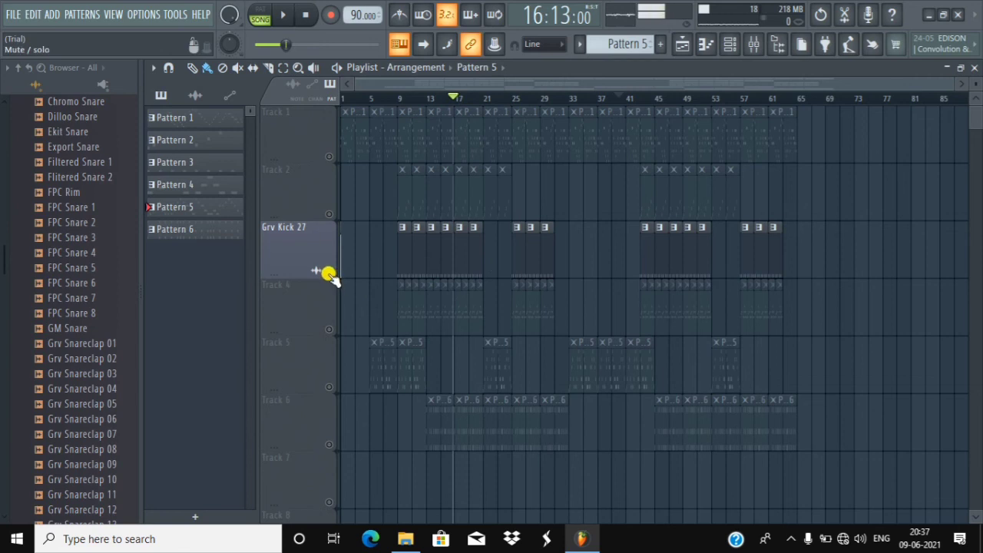
right_click(327, 273)
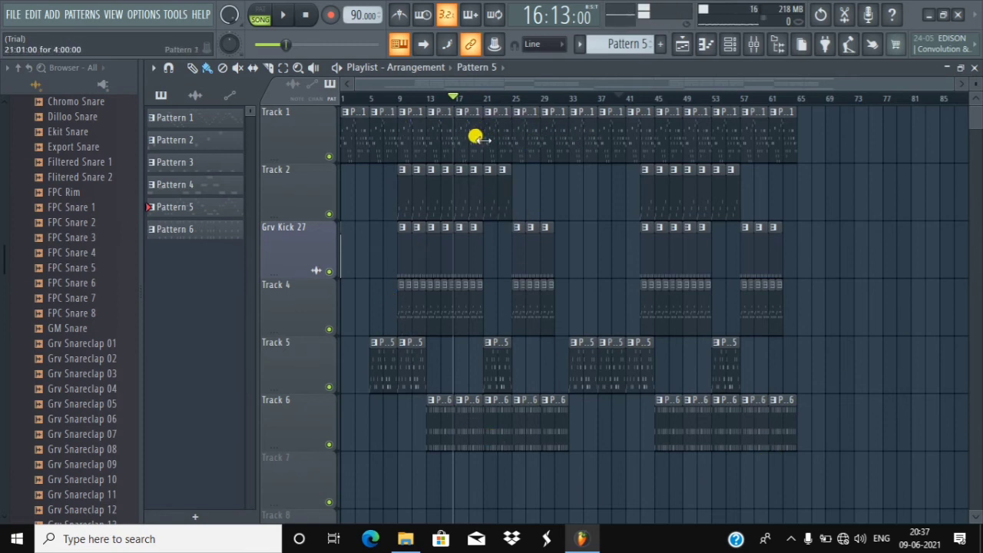
right_click(329, 157)
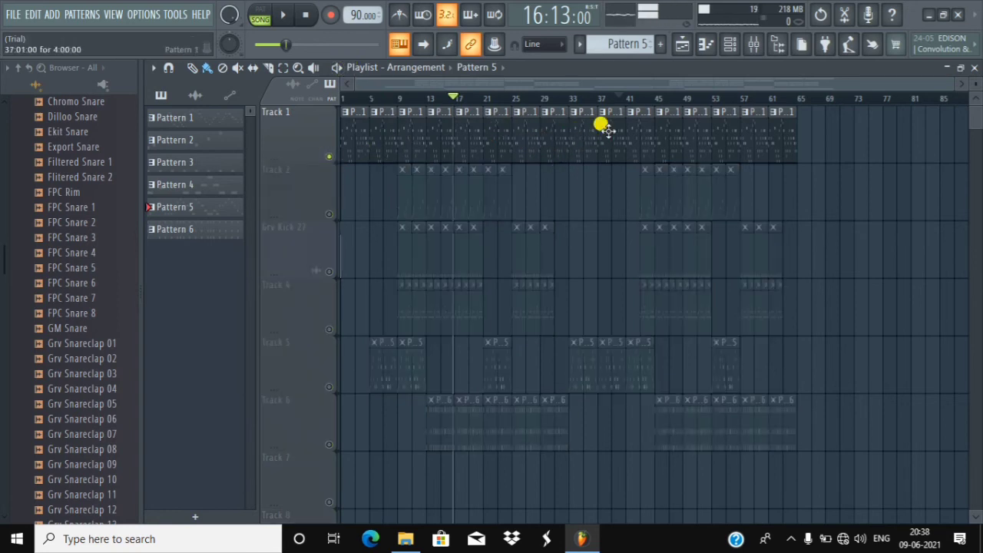
- Try out the FL Keys volume and panning in the mixer and its channel volume in the channel rack
click(753, 44)
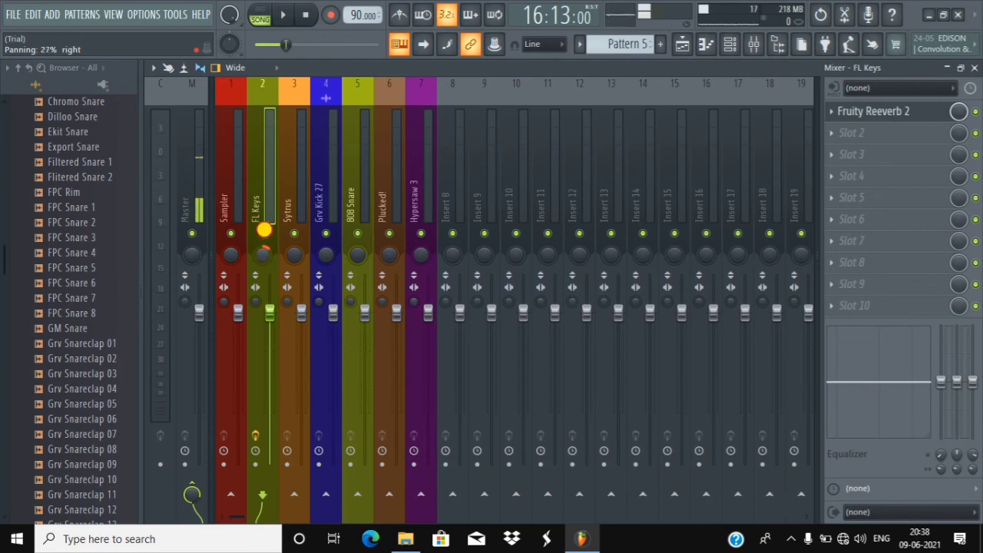
mouse_move(265, 314)
mouse_down()
mouse_move(272, 431)
mouse_move(288, 259)
mouse_move(299, 463)
mouse_move(308, 366)
mouse_move(328, 313)
mouse_move(271, 308)
mouse_up()
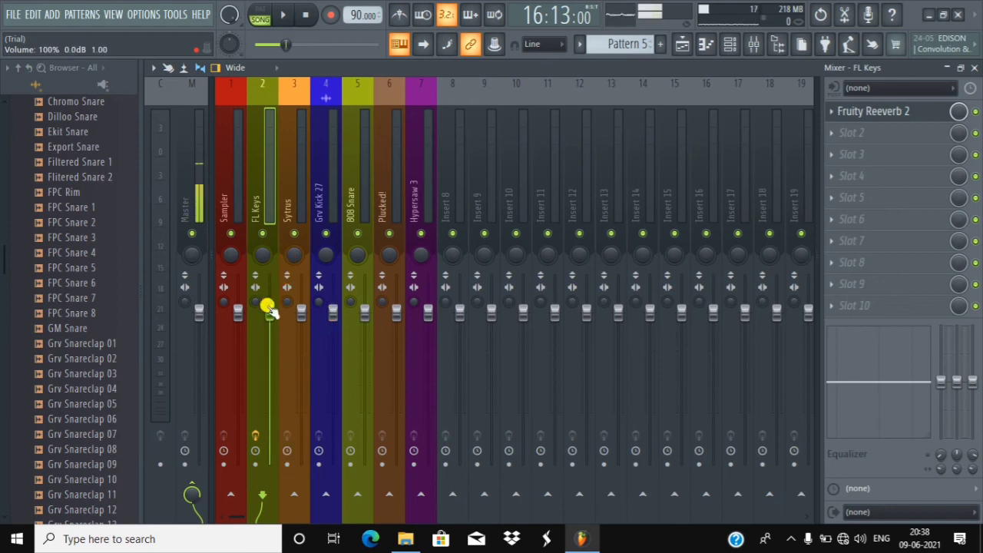
drag(262, 254, 336, 246)
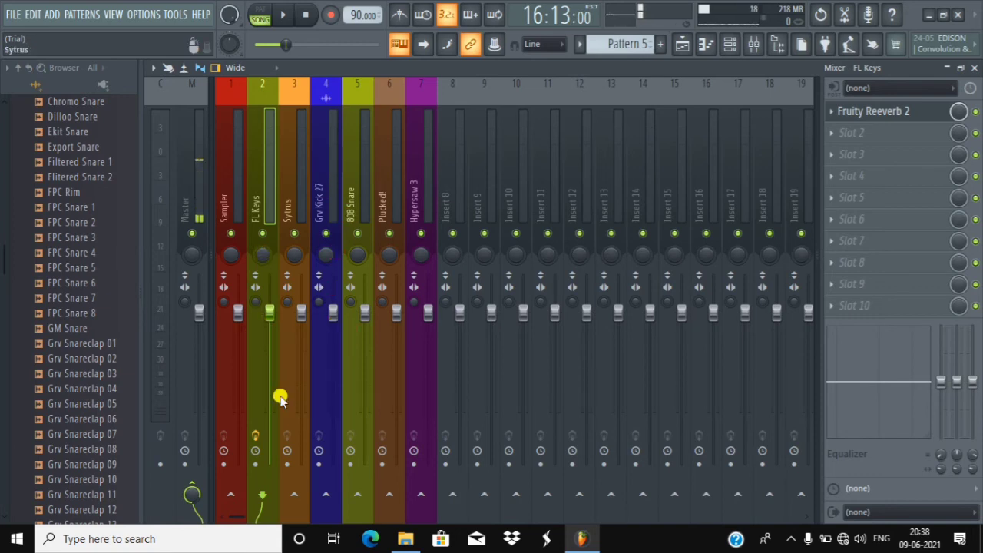
click(742, 46)
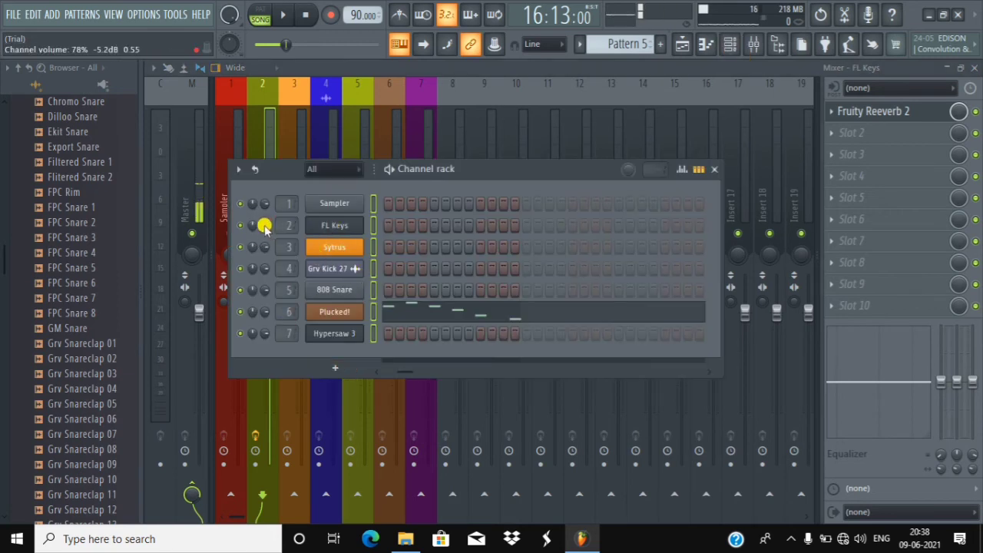
drag(279, 197, 343, 210)
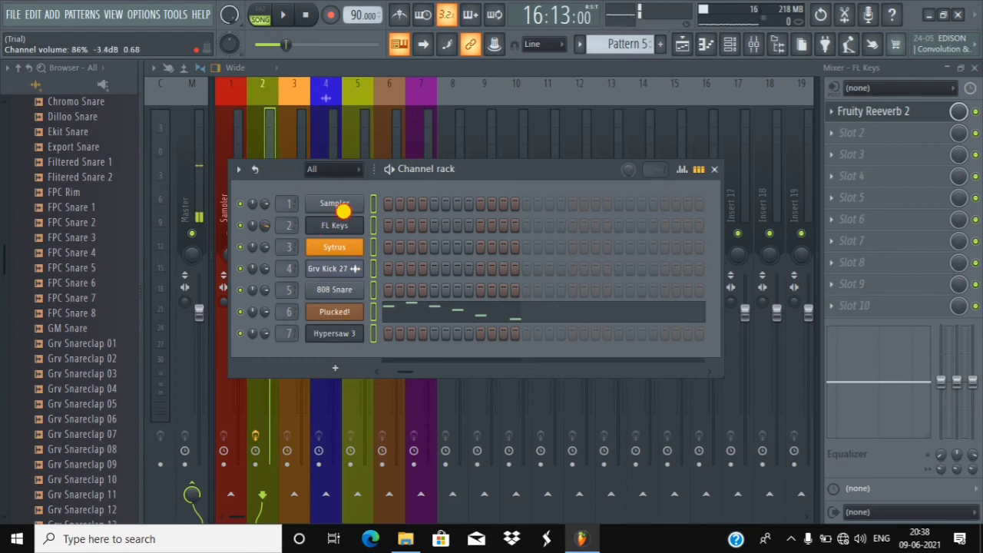
- Switch playback to pattern mode, start playing and select Pattern 1
click(261, 14)
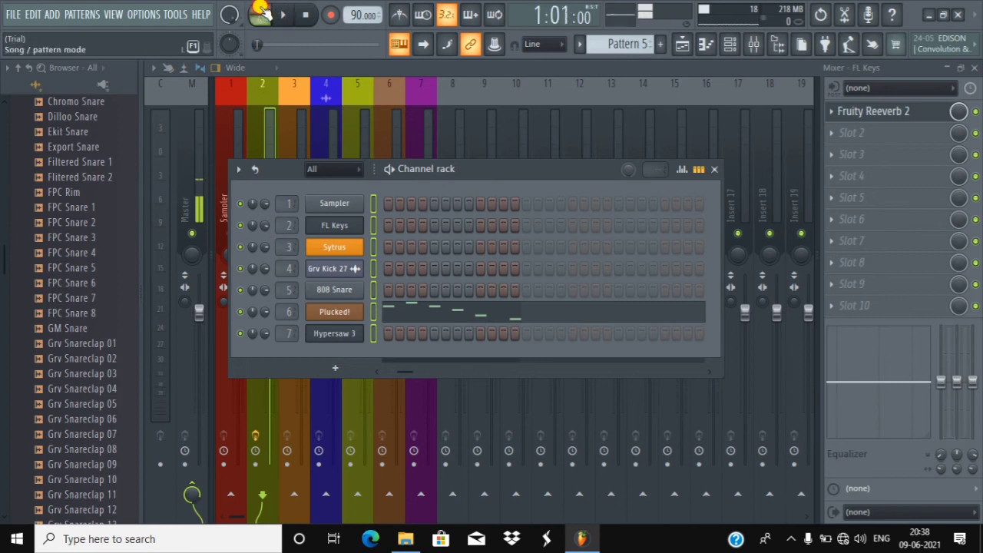
click(284, 15)
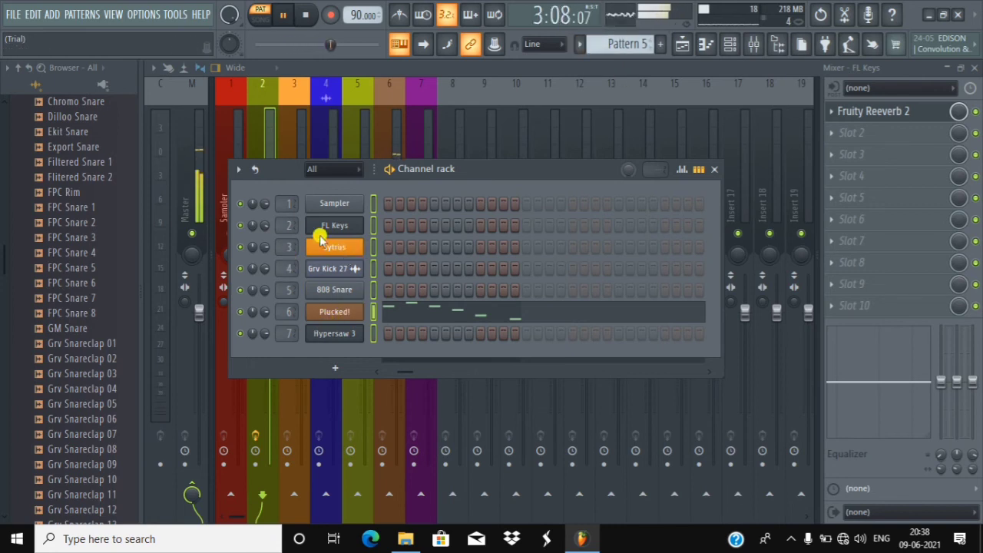
click(580, 43)
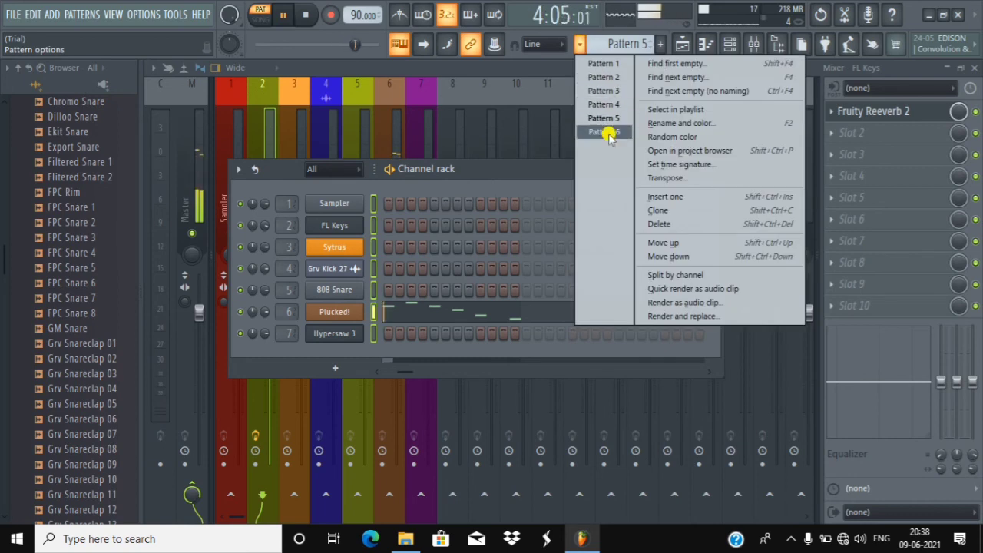
click(601, 65)
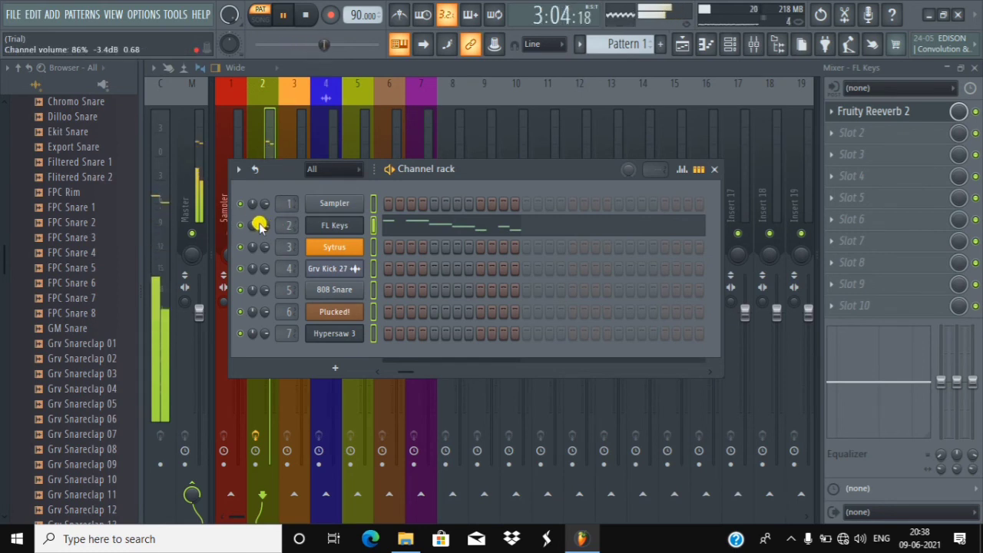
- Sweep the FL Keys channel volume down to 7% and up past 64%, and try its panning 100% left before recentring it
drag(264, 228, 440, 381)
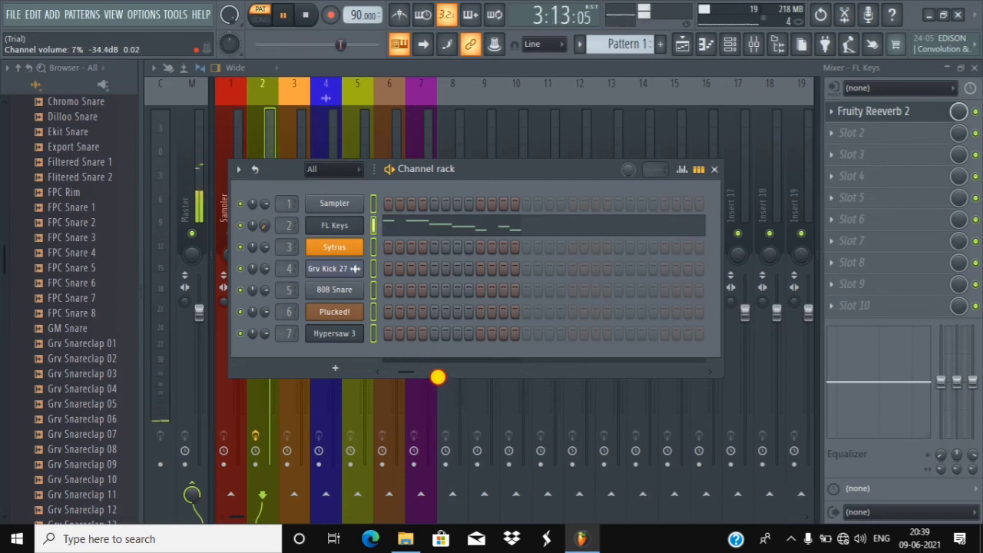
drag(438, 376, 443, 267)
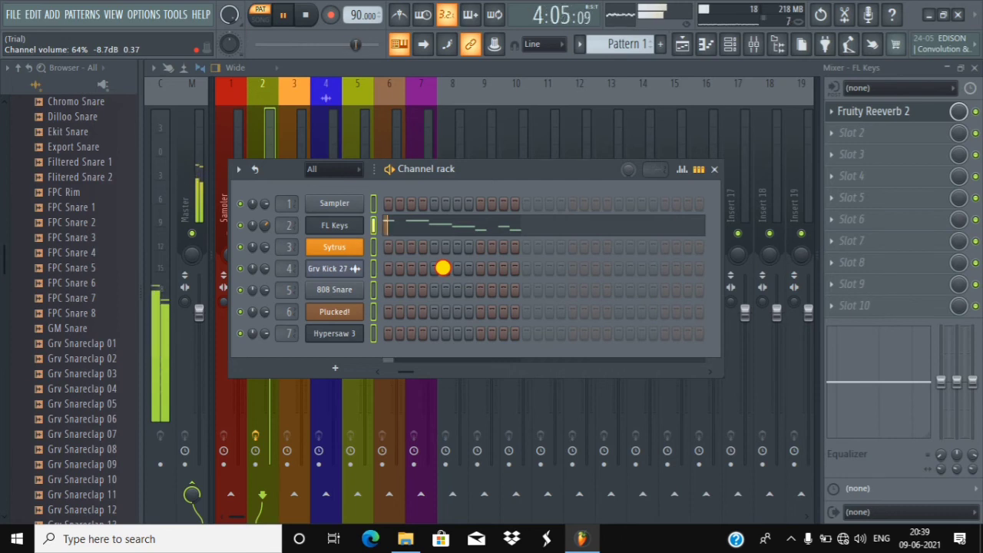
drag(443, 267, 513, 78)
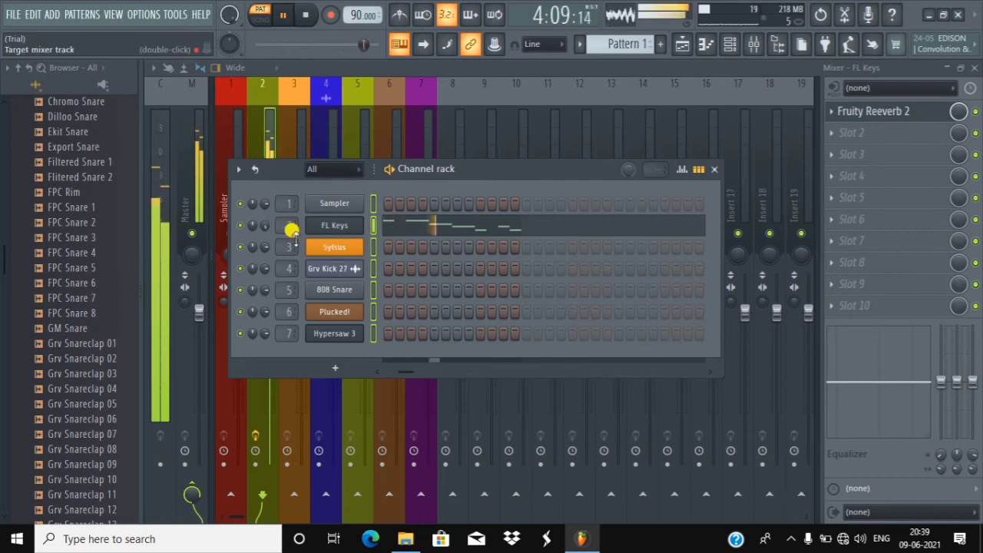
drag(255, 228, 291, 348)
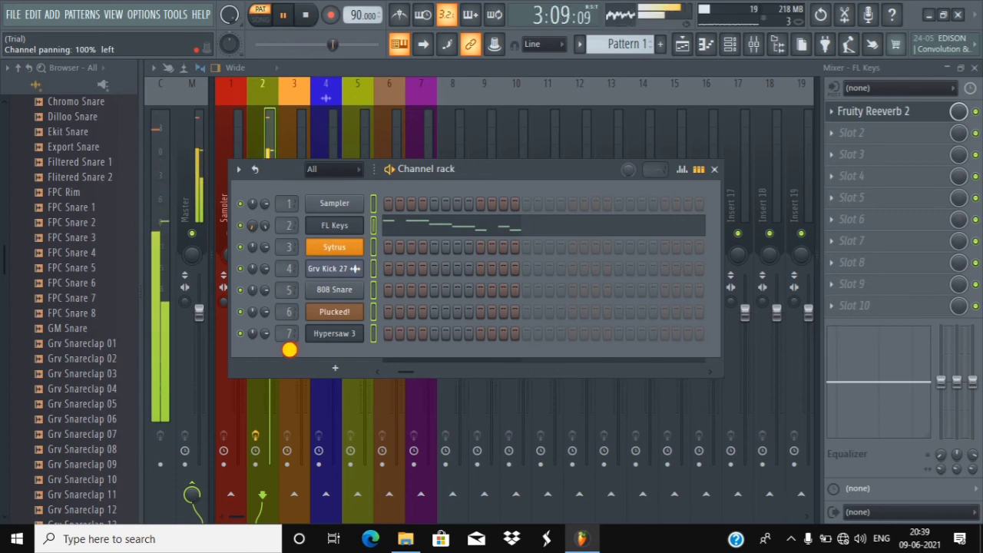
drag(290, 350, 326, 196)
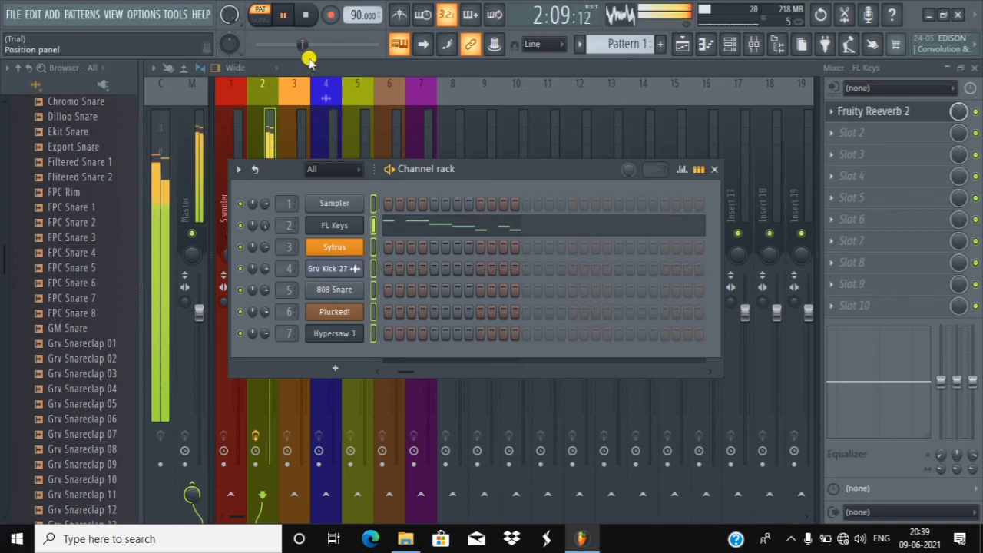
- Return to the mixer and pan the FL Keys track 100% right
click(402, 71)
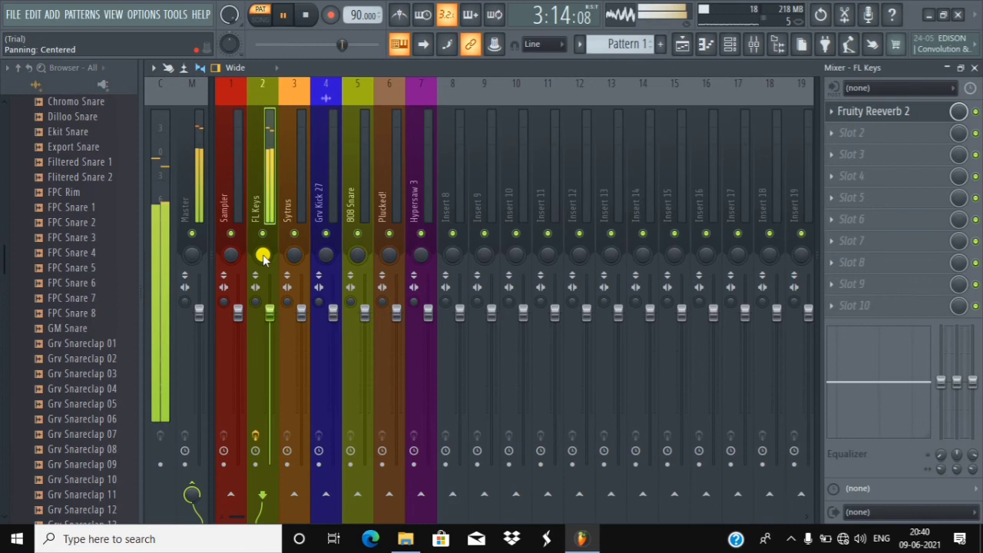
drag(263, 257, 321, 85)
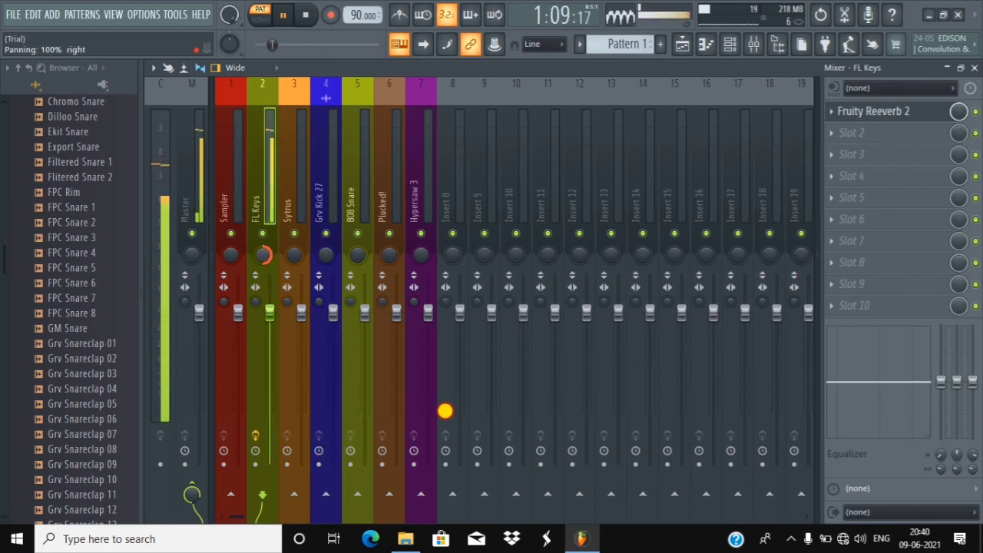
drag(458, 65, 525, 475)
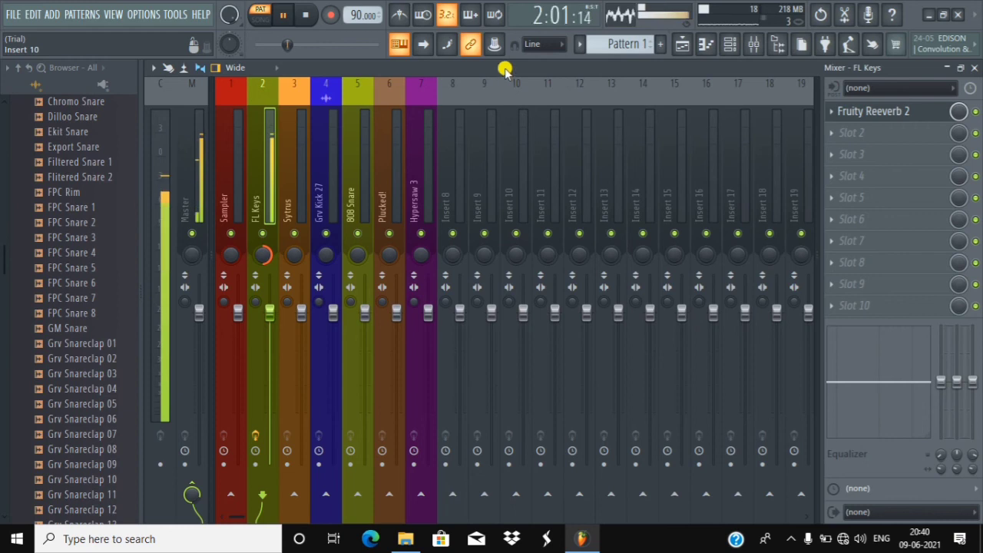
- Review the channel rack and the playlist arrangement, and pause playback
click(730, 44)
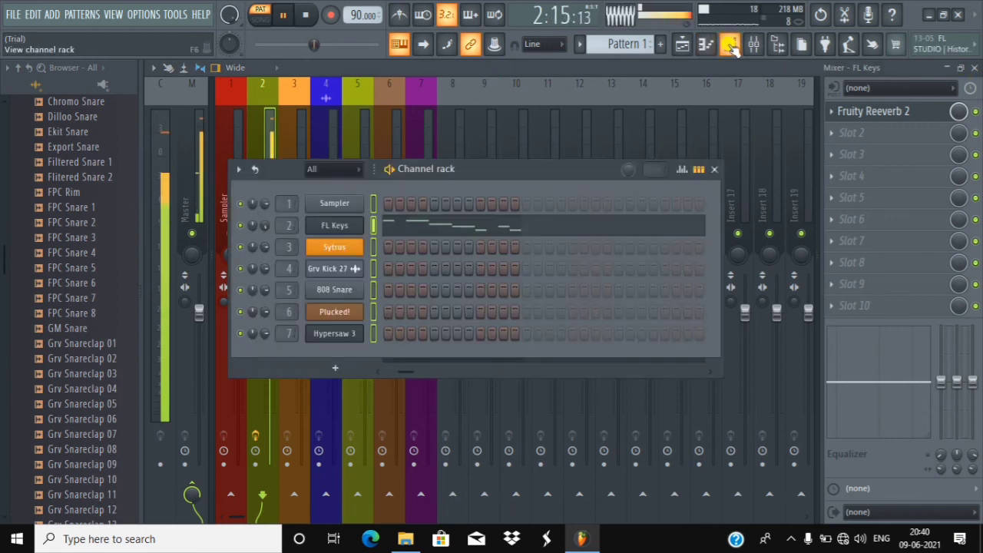
click(683, 44)
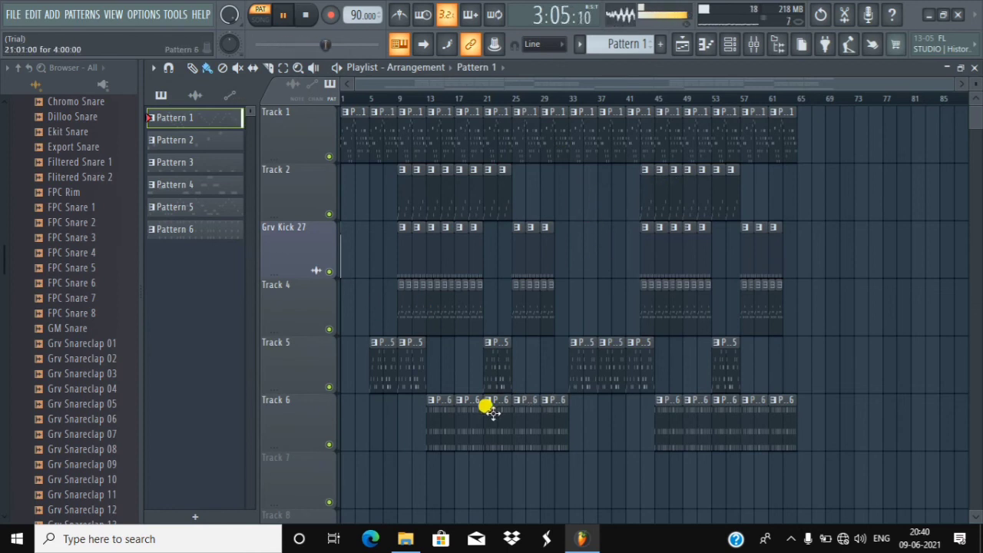
click(281, 15)
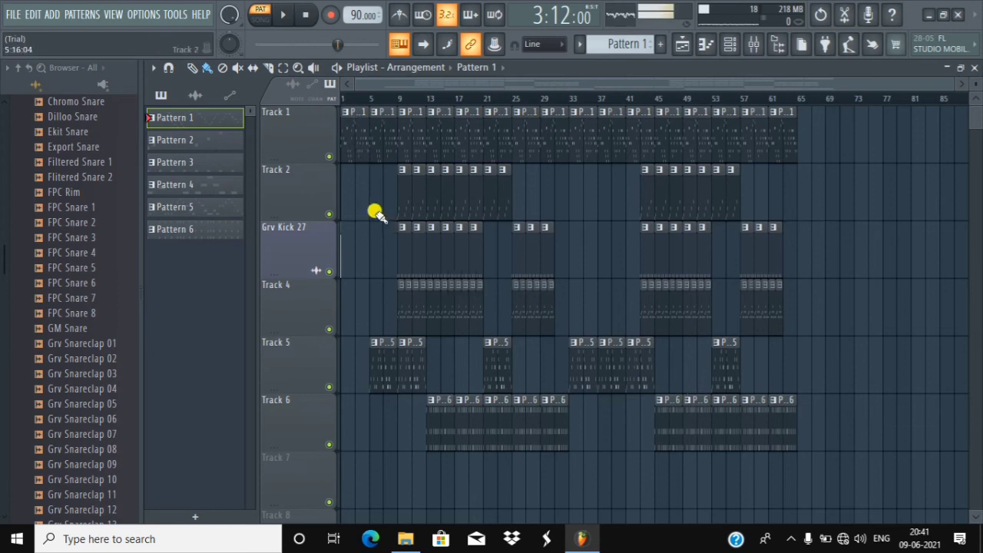
- Record a first take of the FL Keys mixer track into the playlist as an audio clip, starting from bar 1
click(332, 16)
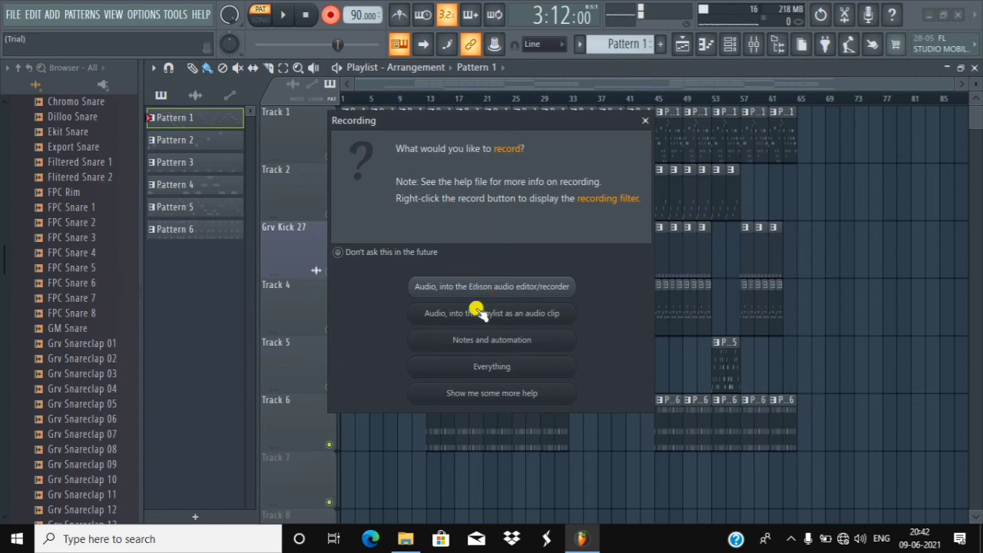
click(452, 318)
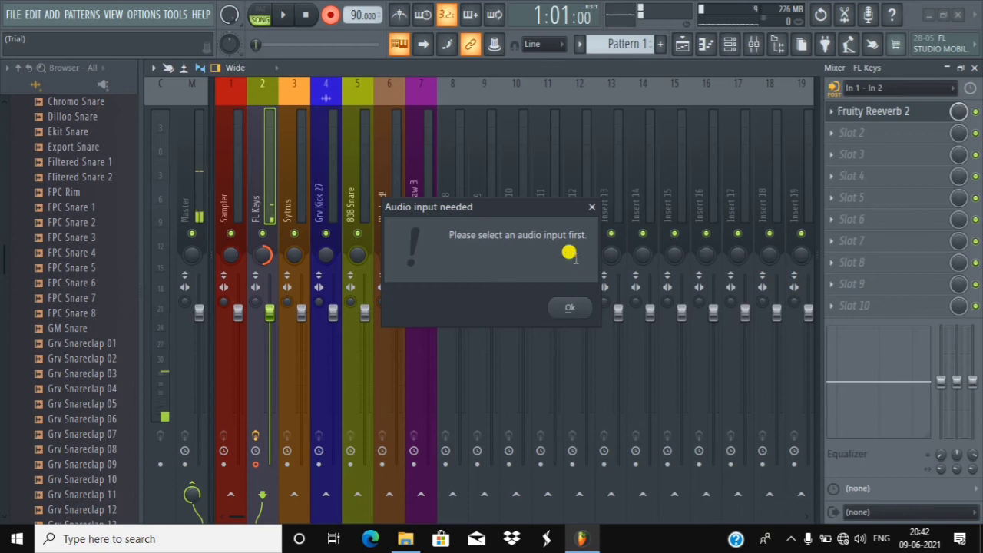
click(595, 207)
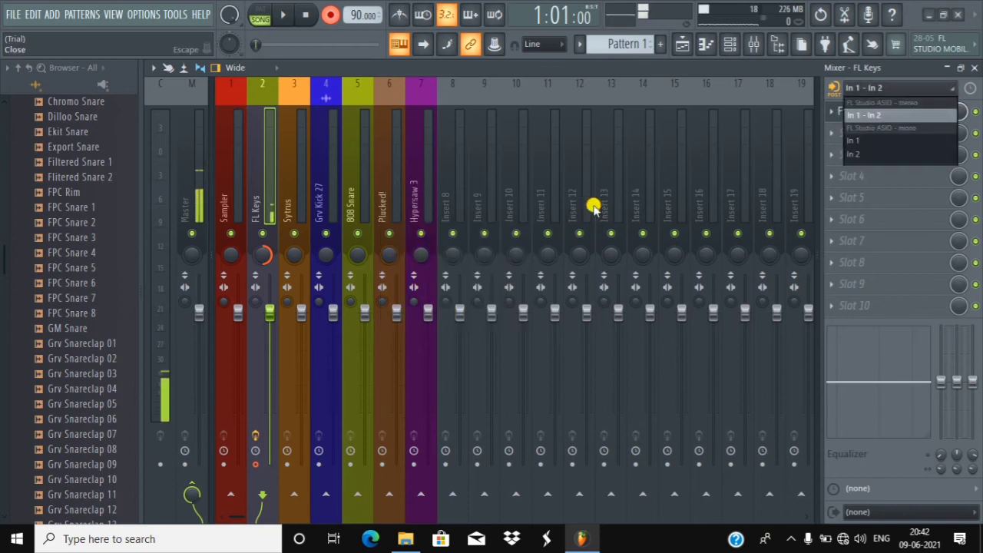
click(330, 16)
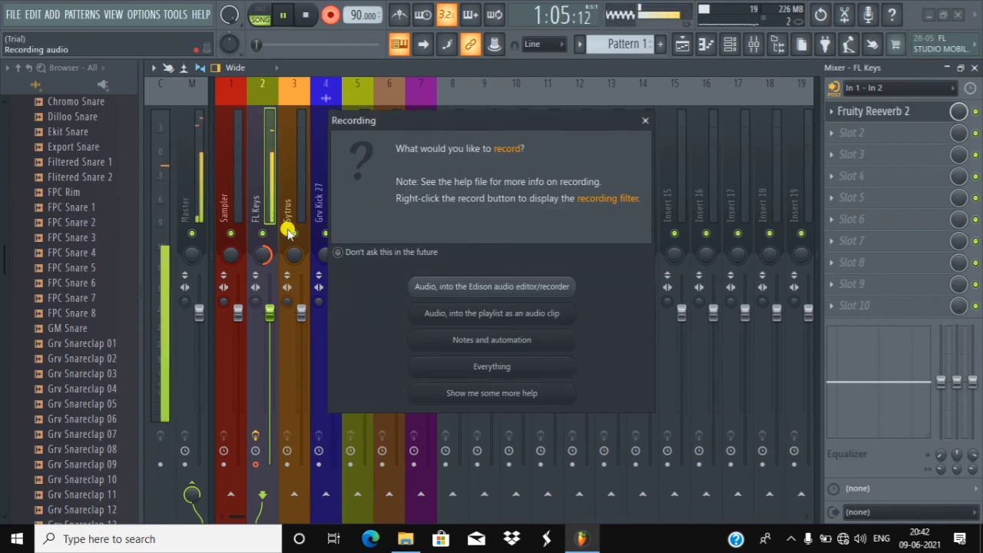
click(335, 17)
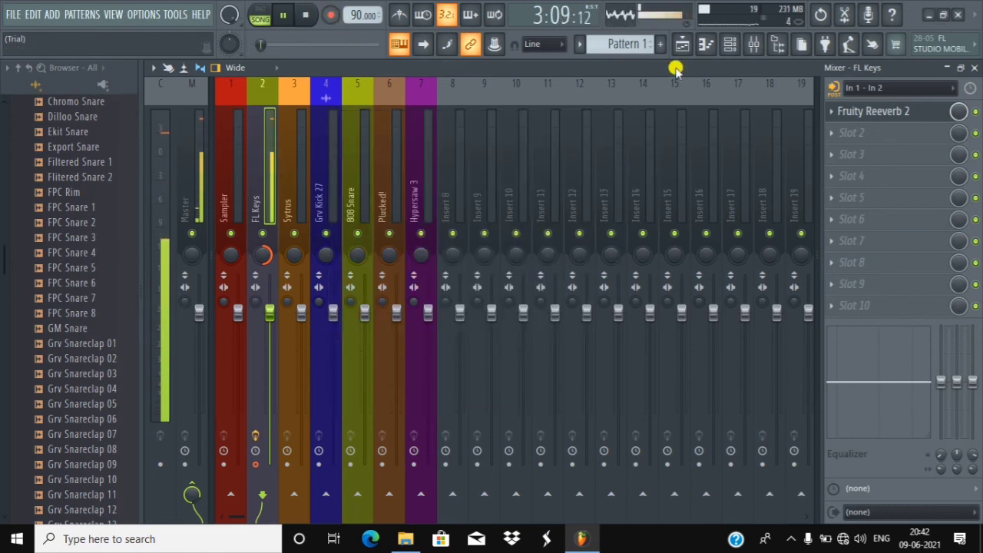
- Bring up the playlist, record a second FL Keys take between about bars 5 and 7, and pause playback
click(683, 44)
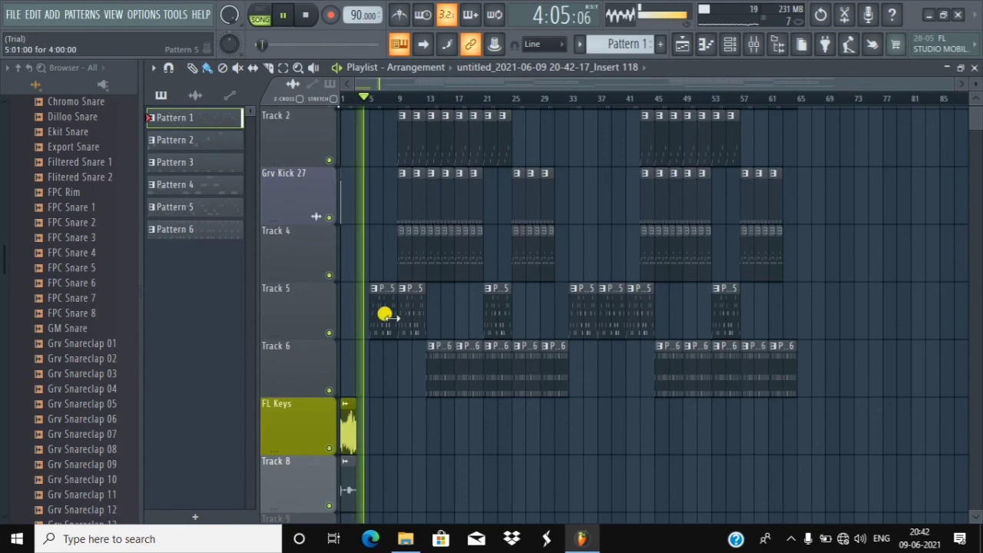
scroll(395, 353, down, 5)
scroll(395, 354, up, 6)
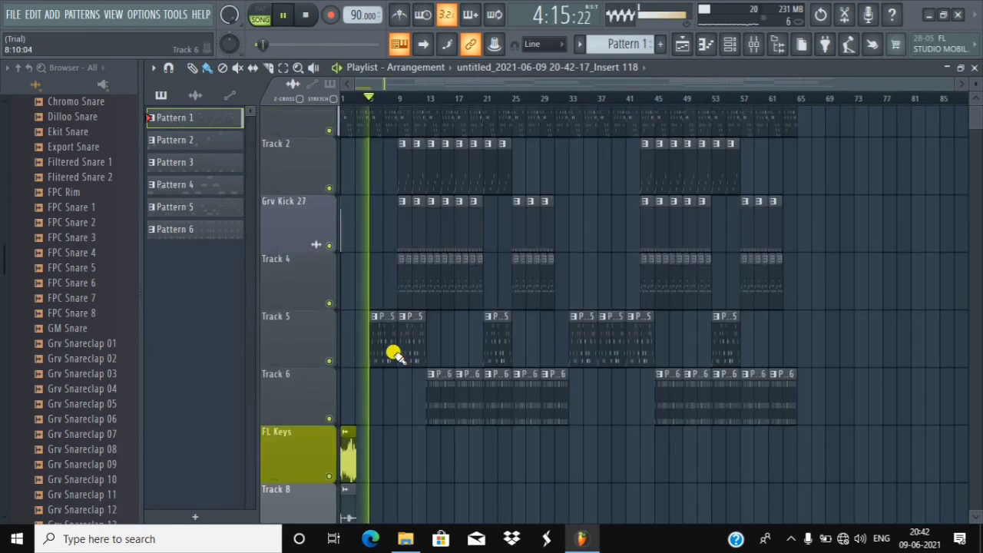
click(331, 17)
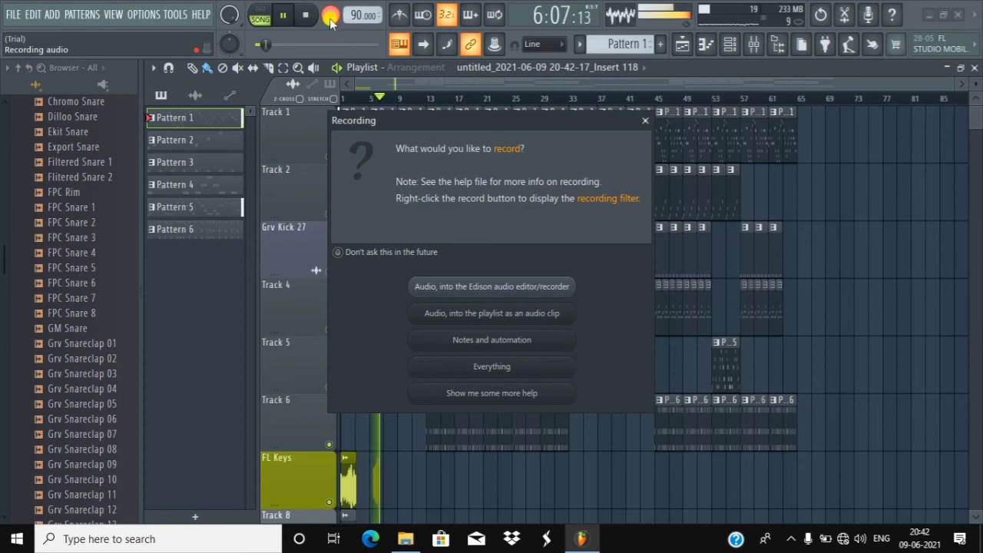
click(644, 121)
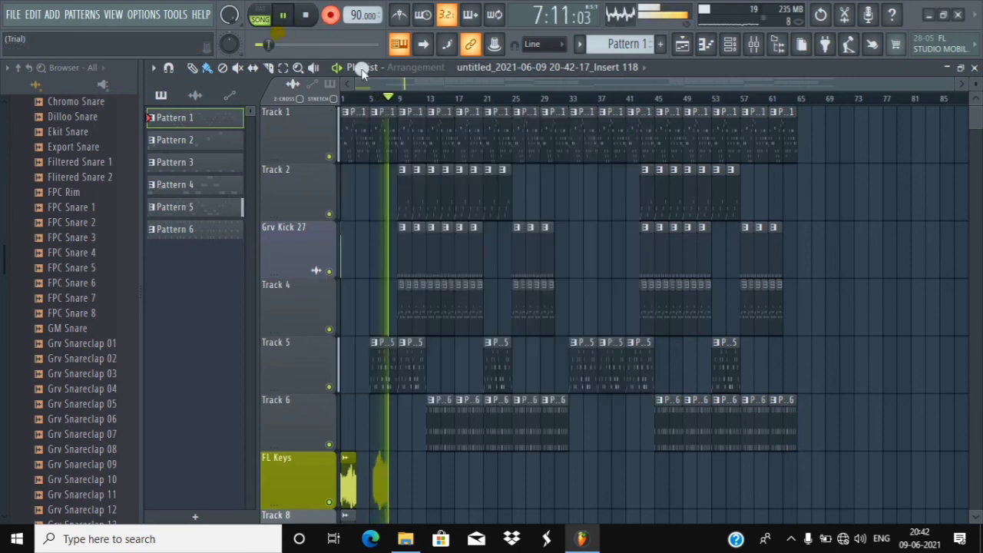
click(280, 14)
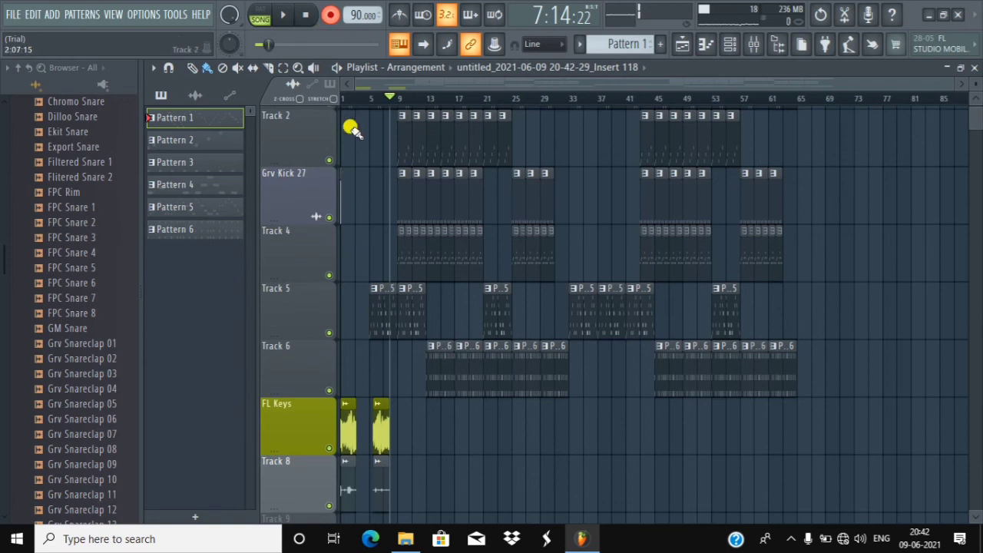
- Delete both recorded Insert 118 clips from Track 8 in the playlist
scroll(365, 108, up, 1)
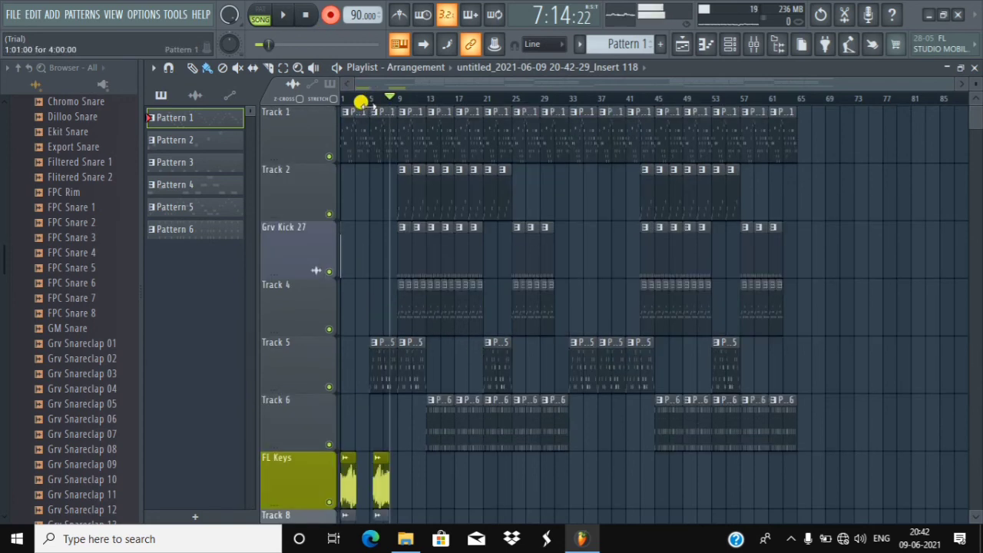
scroll(362, 102, up, 4)
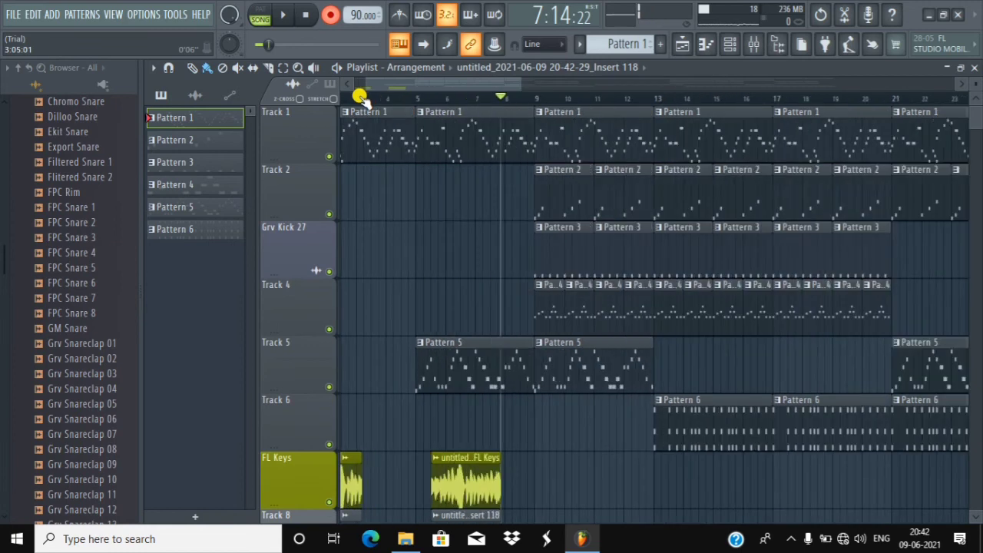
scroll(358, 97, up, 4)
scroll(531, 452, down, 1)
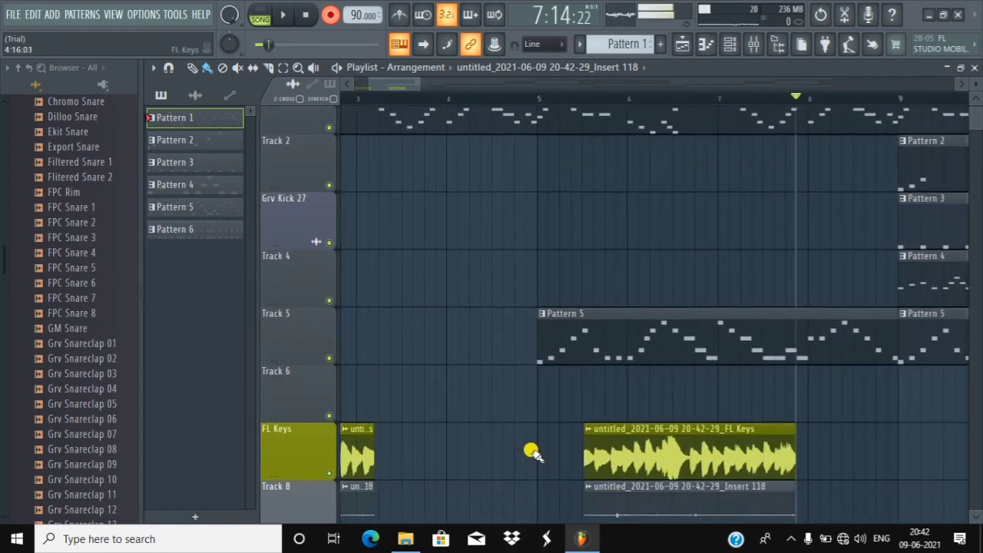
scroll(532, 452, down, 6)
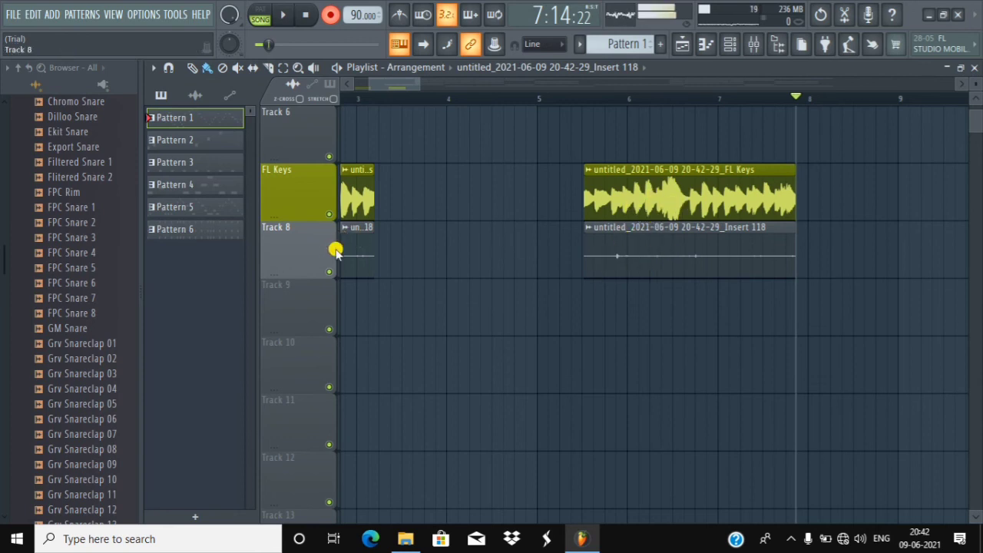
right_click(736, 245)
right_click(346, 254)
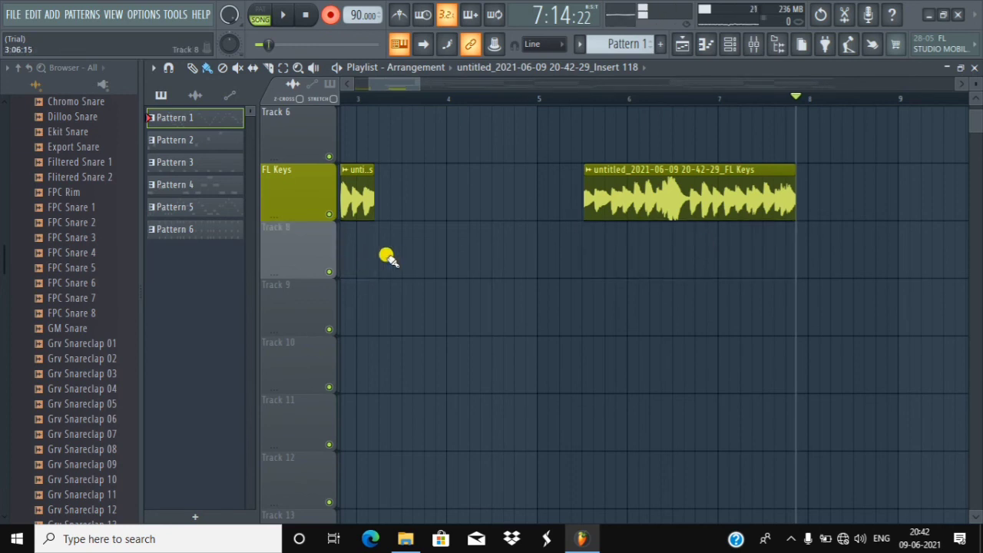
- Review the recording options, the recorded FL Keys clips in the playlist, the channel rack and the mixer
click(333, 15)
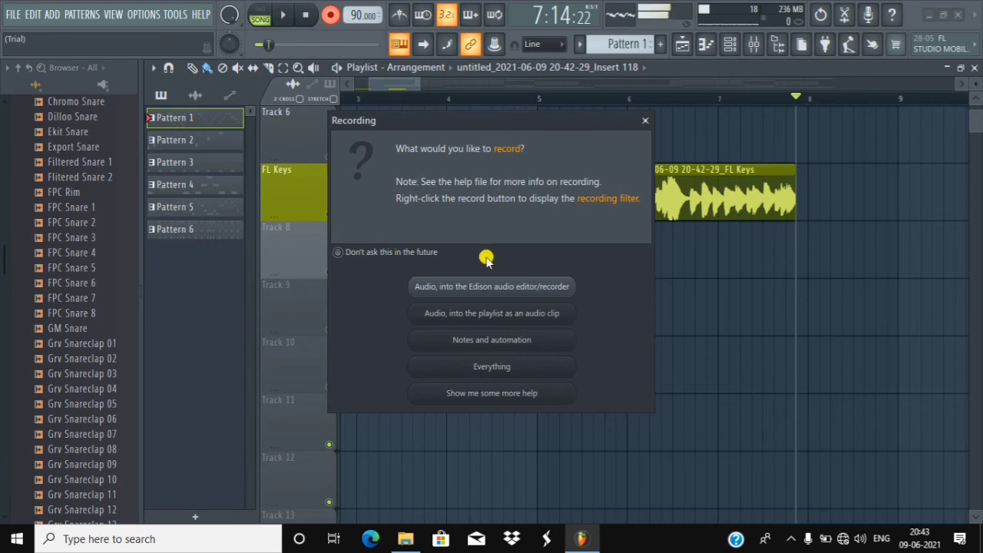
click(637, 123)
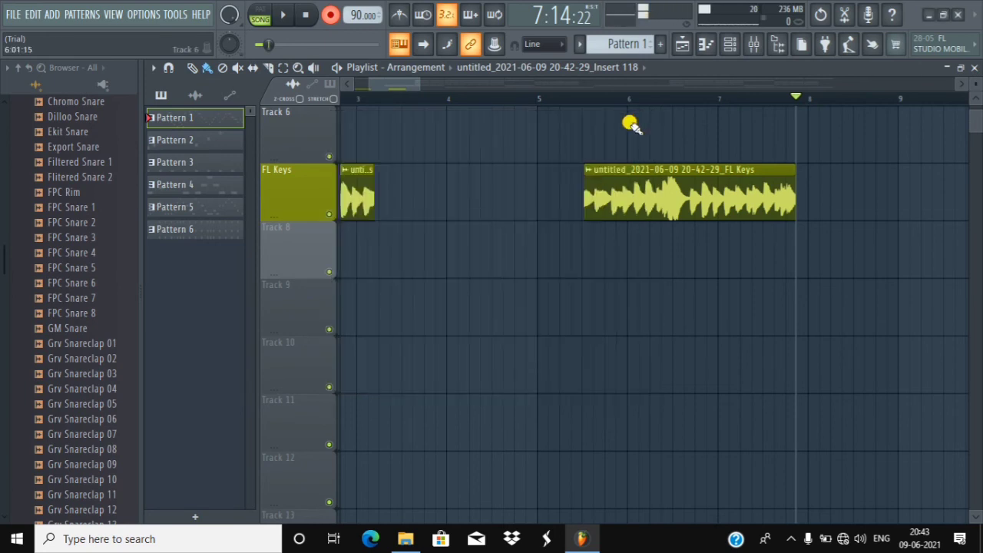
click(751, 45)
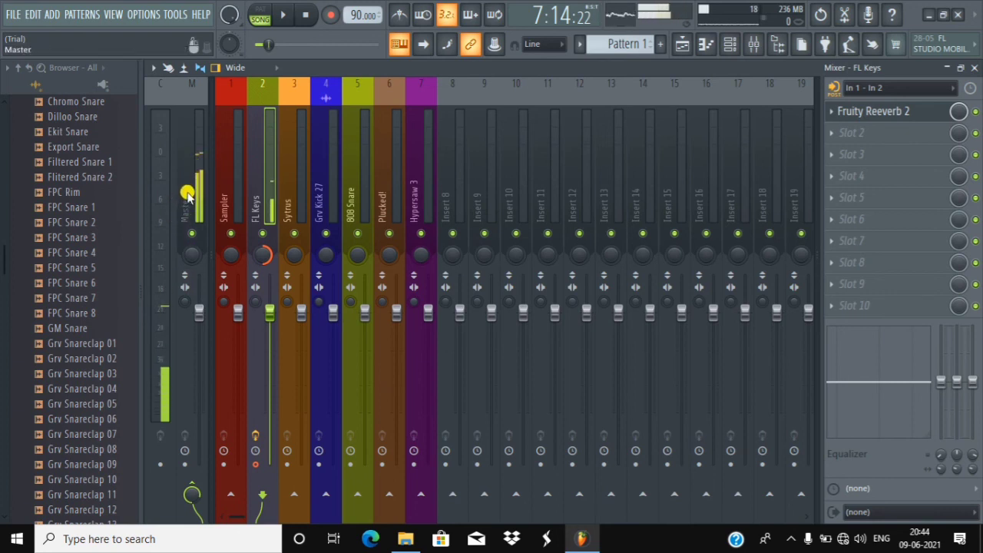
click(682, 44)
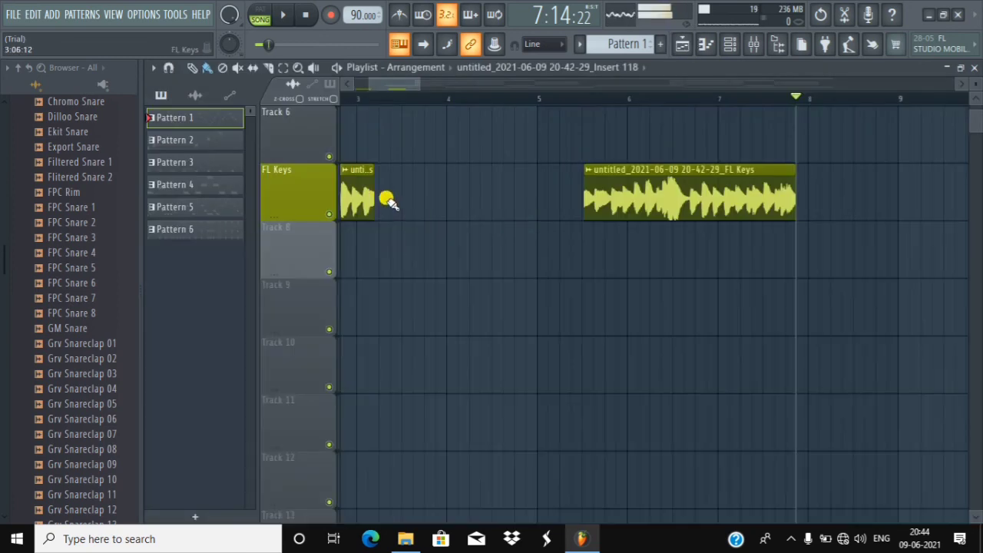
scroll(388, 201, up, 5)
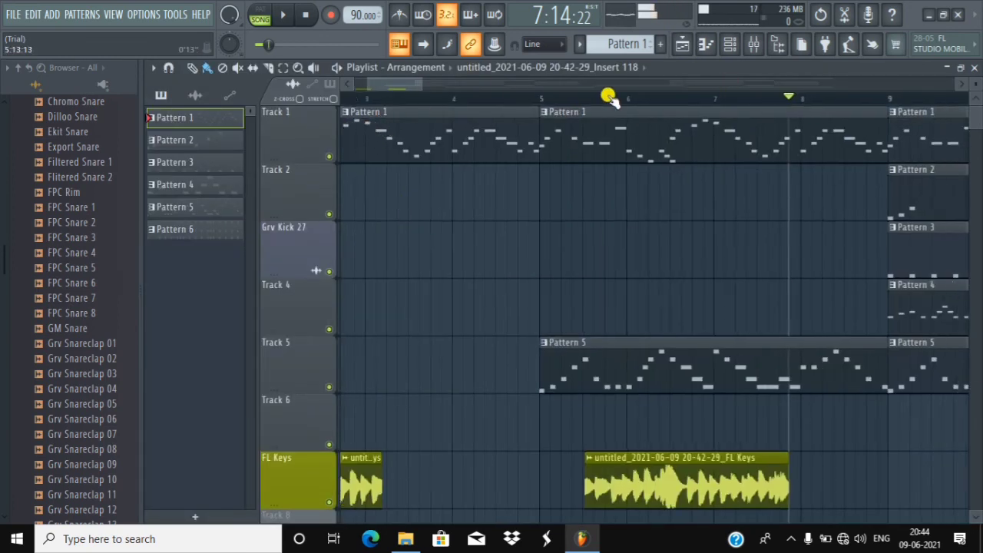
scroll(609, 96, down, 5)
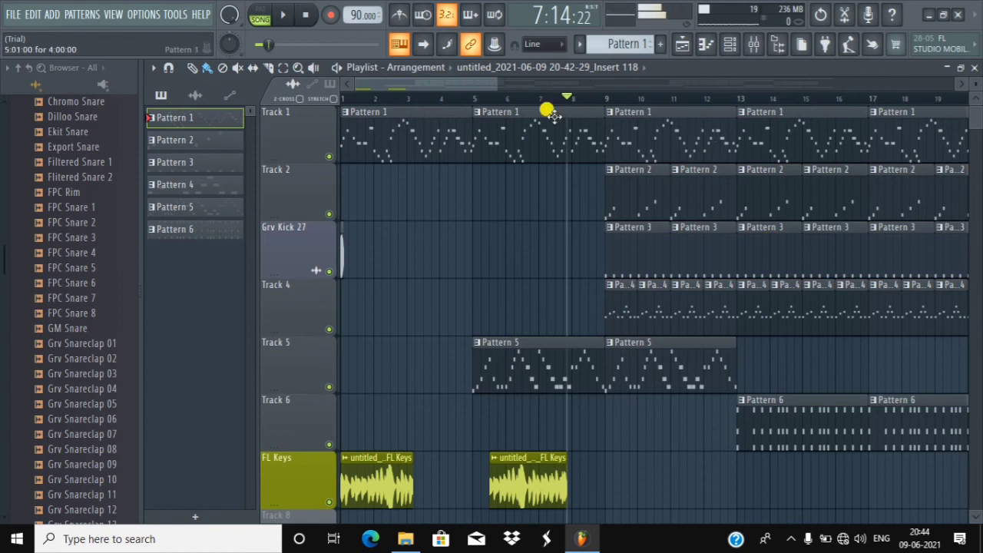
click(733, 45)
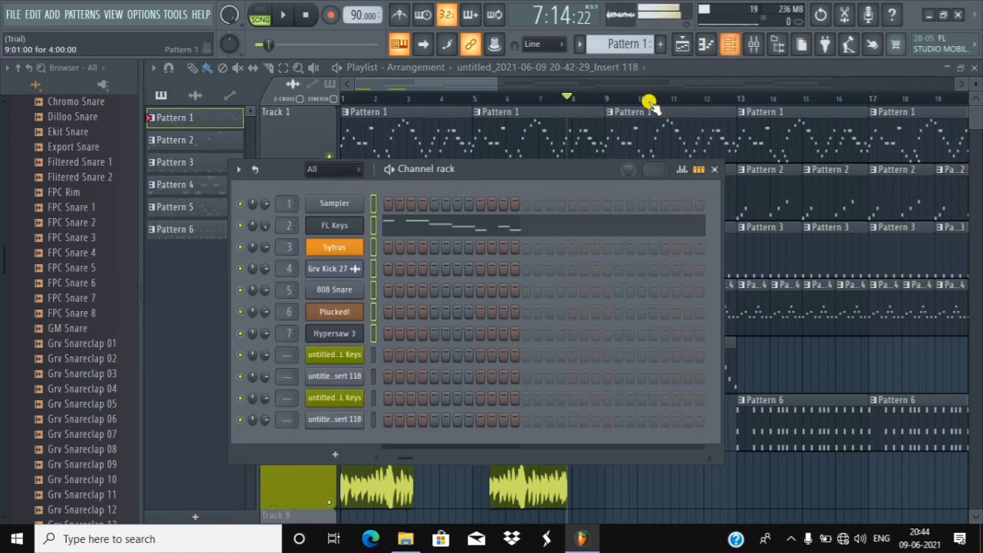
click(757, 46)
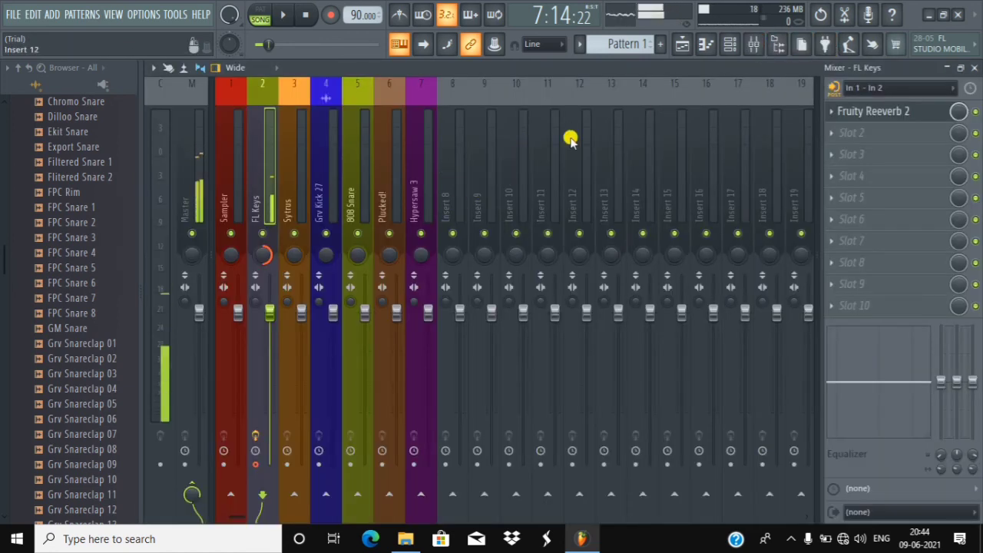
- Load Edison into the first effect slot of the Insert 11 mixer track
click(555, 154)
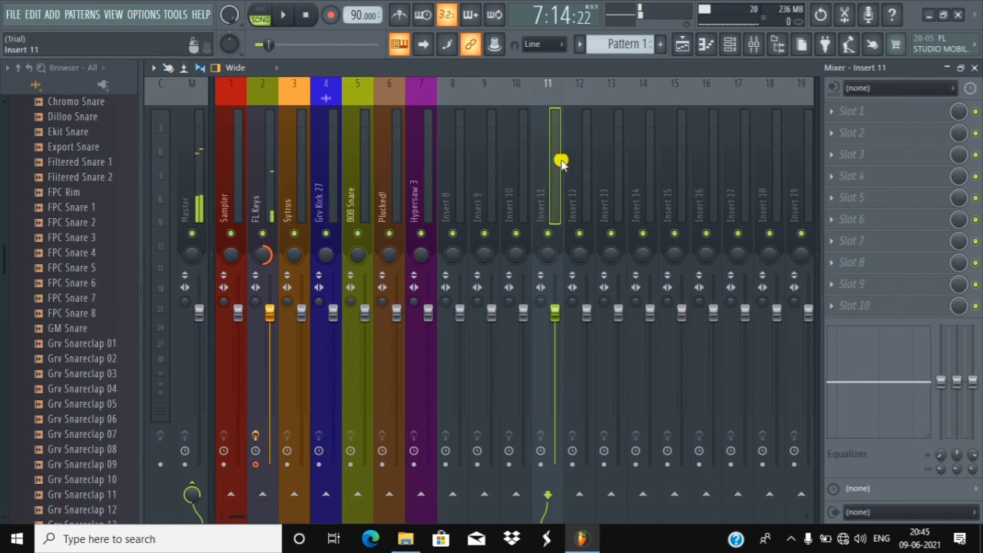
click(950, 88)
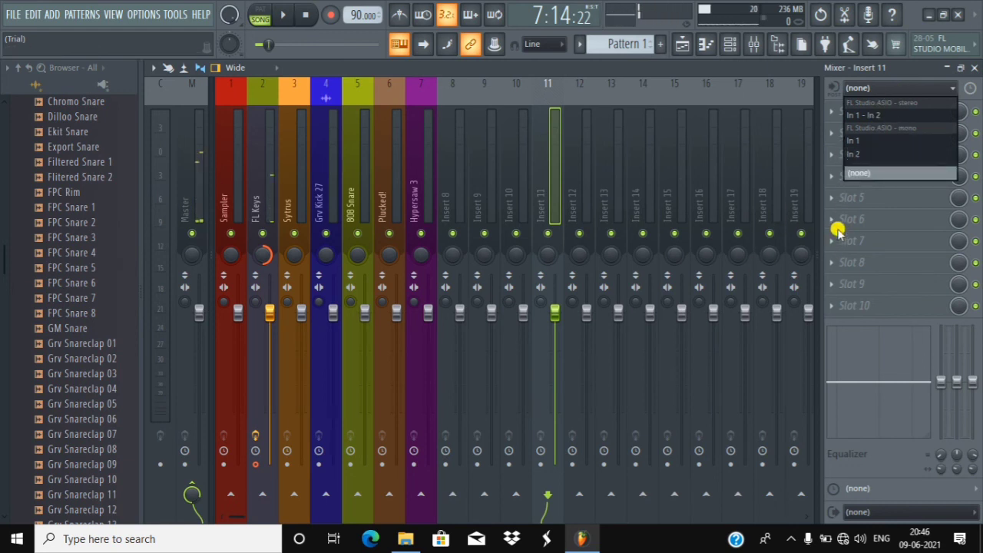
click(837, 368)
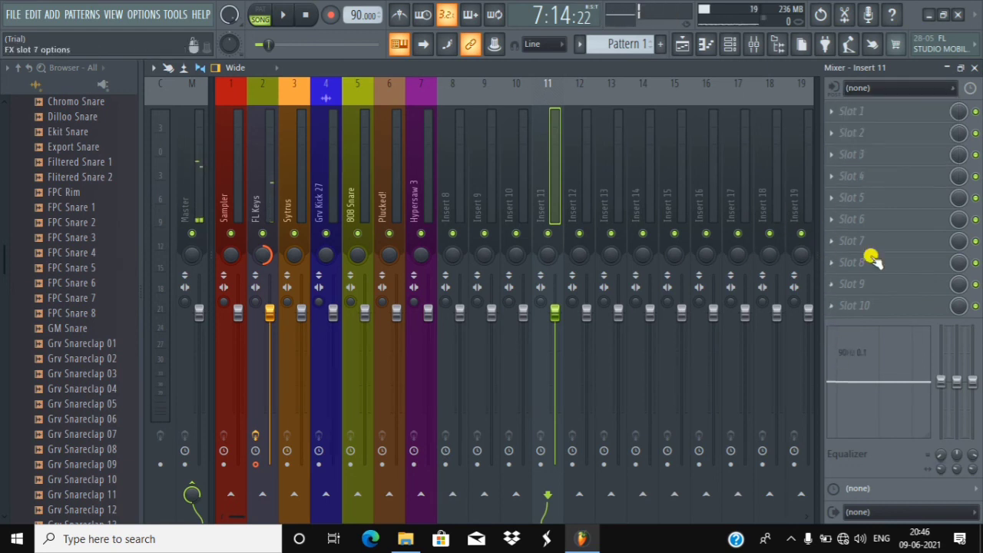
click(836, 117)
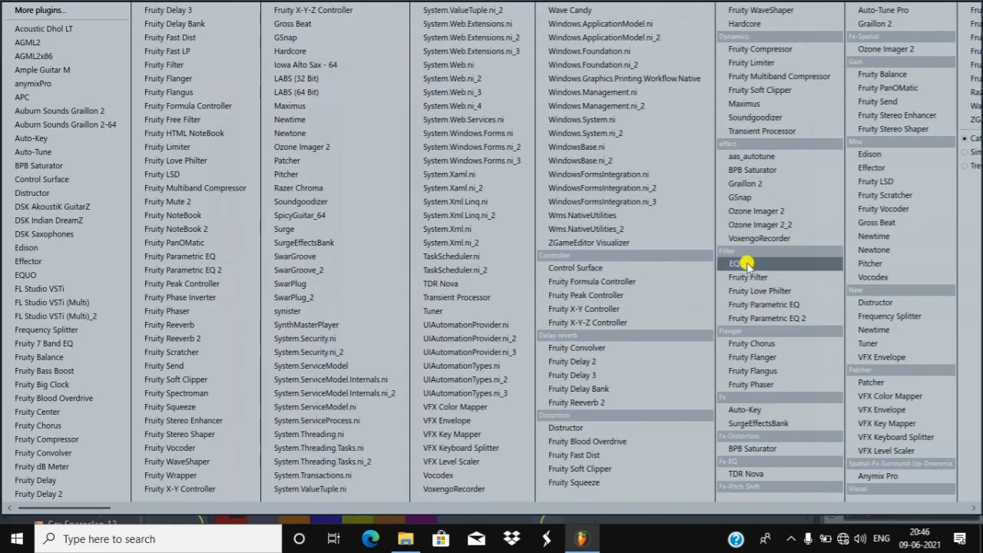
click(881, 155)
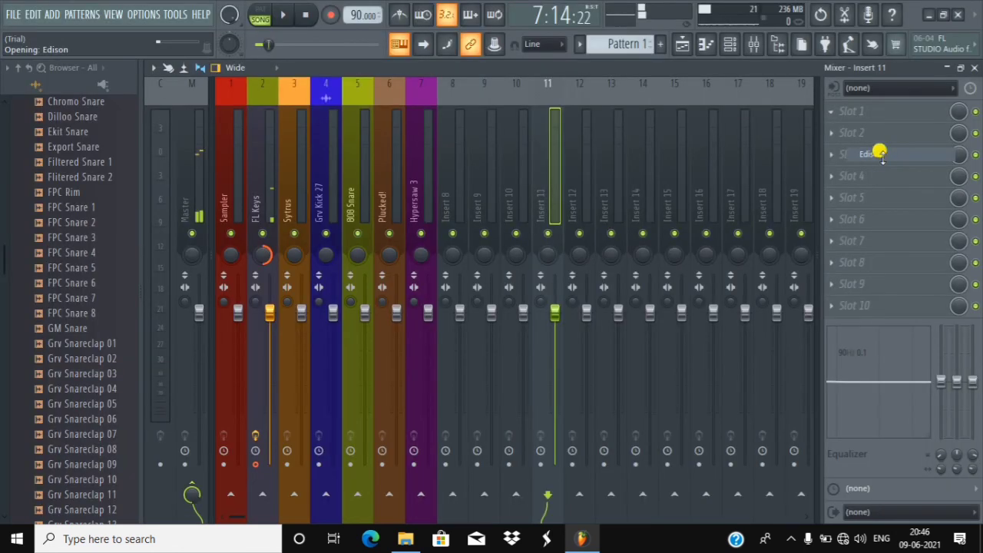
drag(435, 136, 703, 131)
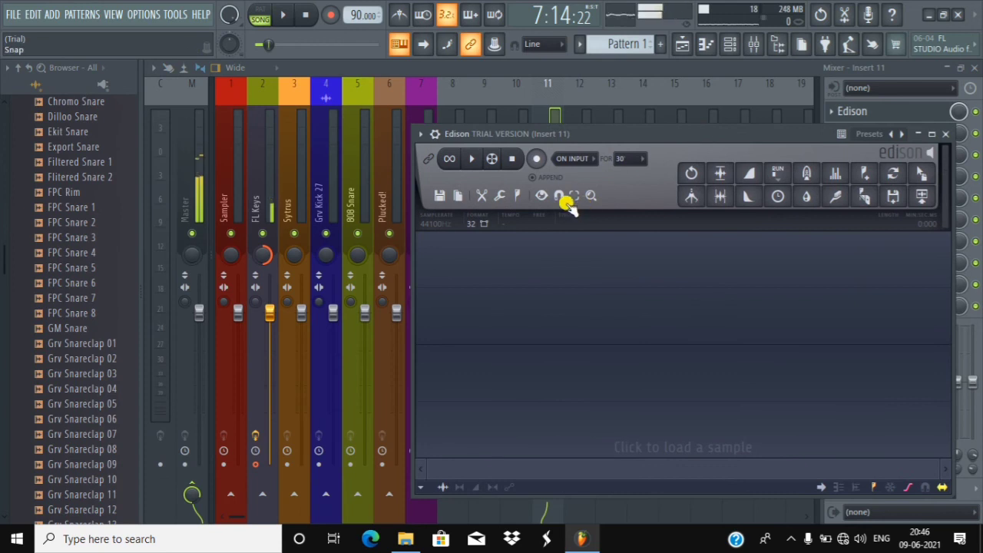
- Arm Edison for recording and set the audio input of Insert 11 to In 1
click(537, 160)
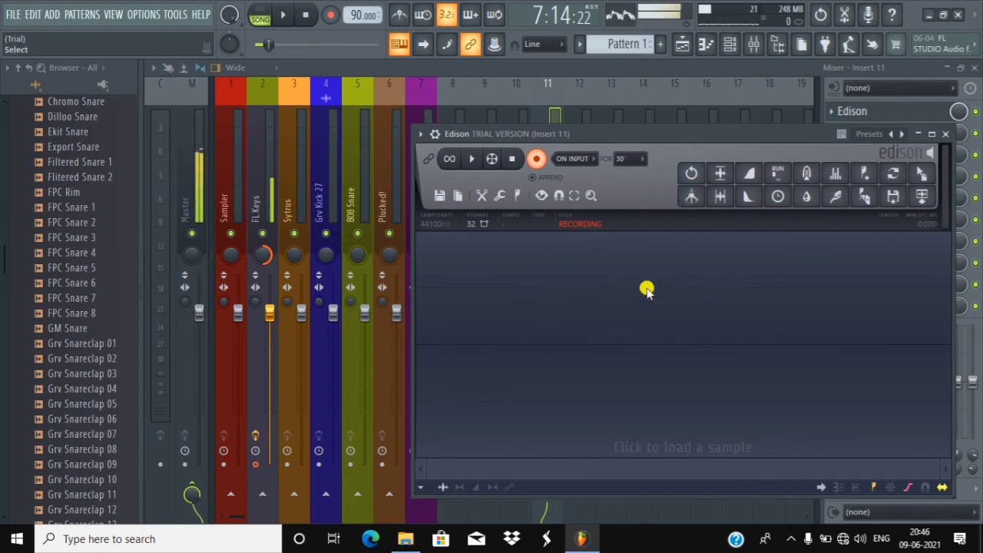
click(692, 174)
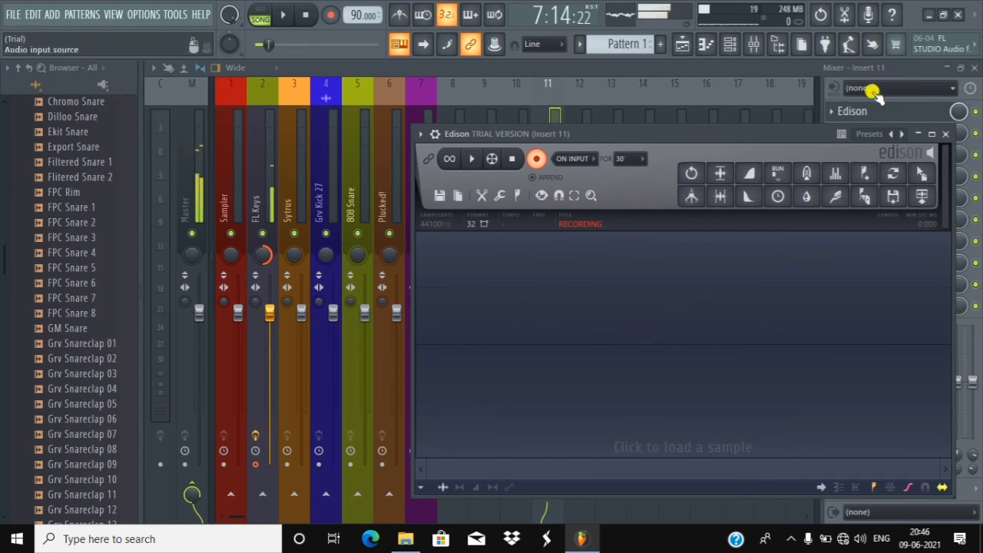
click(931, 88)
click(872, 143)
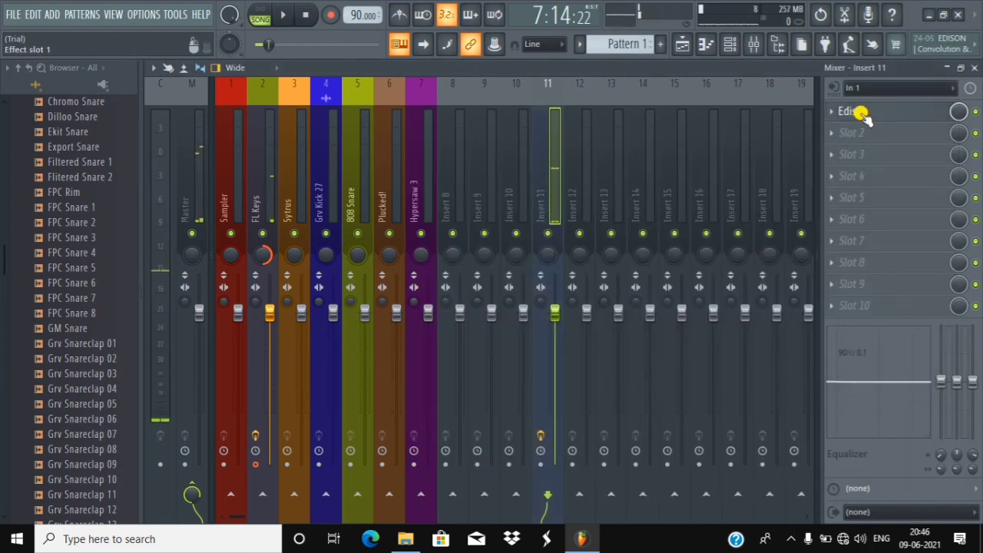
- Reopen Edison on Insert 11, stop the recording after about 20 seconds, and centre its window over the mixer
click(860, 113)
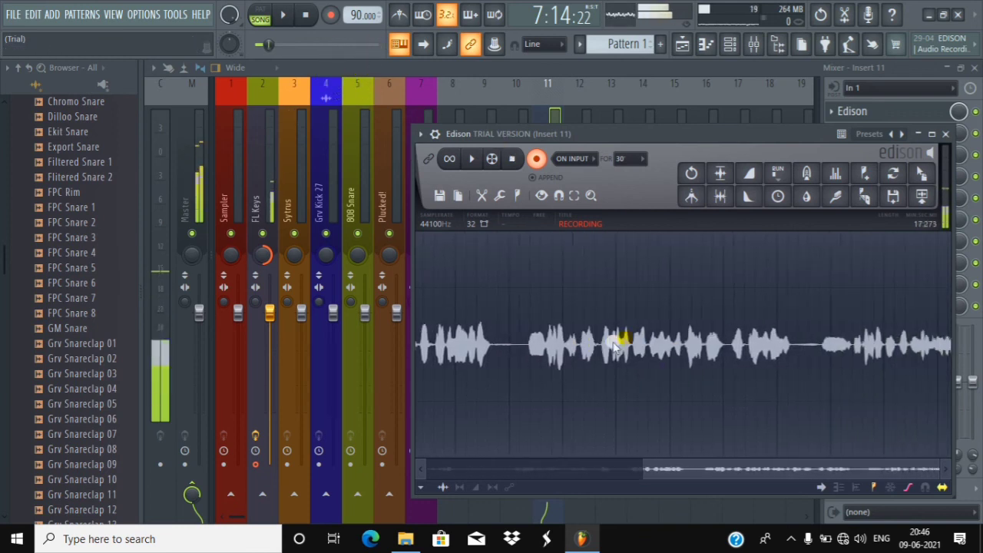
click(536, 159)
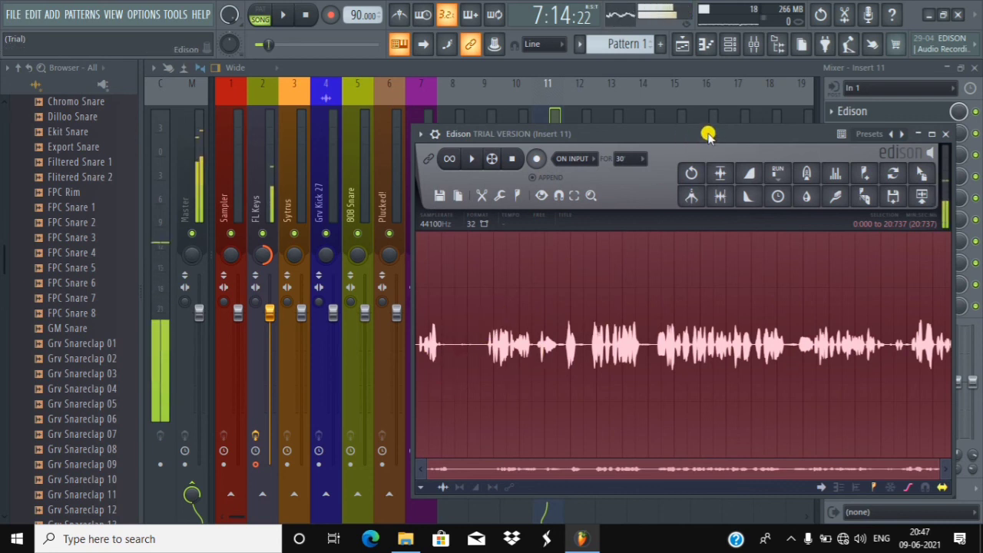
drag(709, 132, 538, 146)
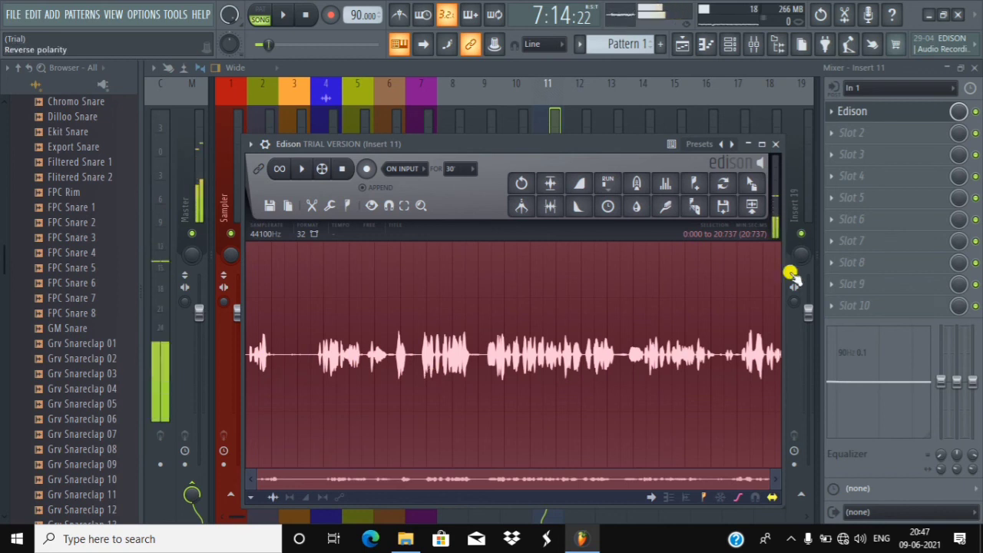
- Close Edison and set up an MP3 export of the song named "sampe file techno bangali babu"
click(776, 144)
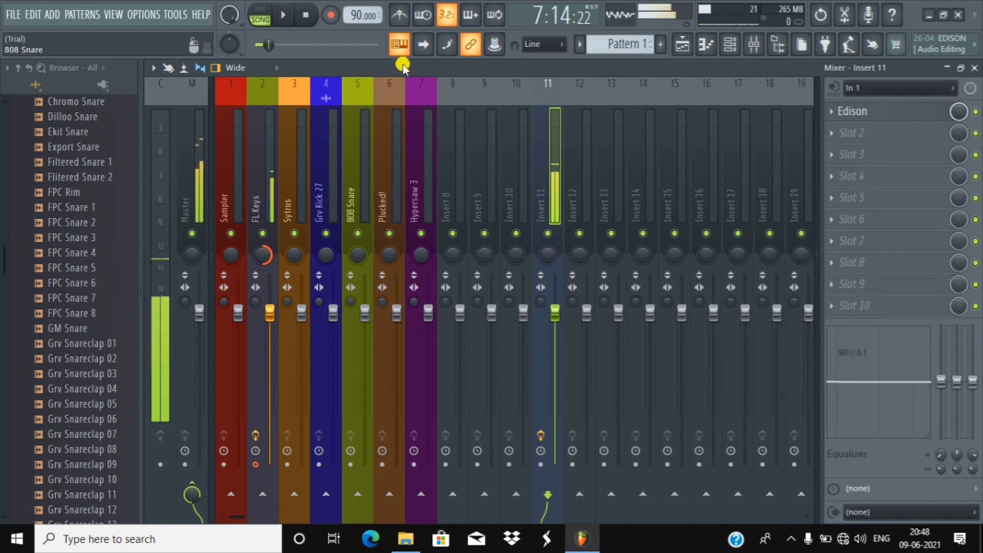
click(11, 15)
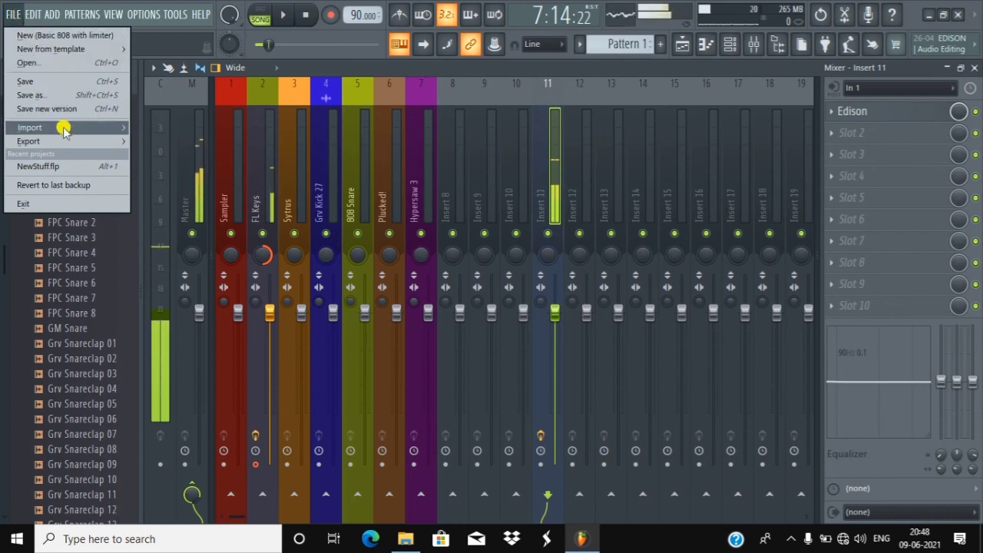
mouse_move(60, 141)
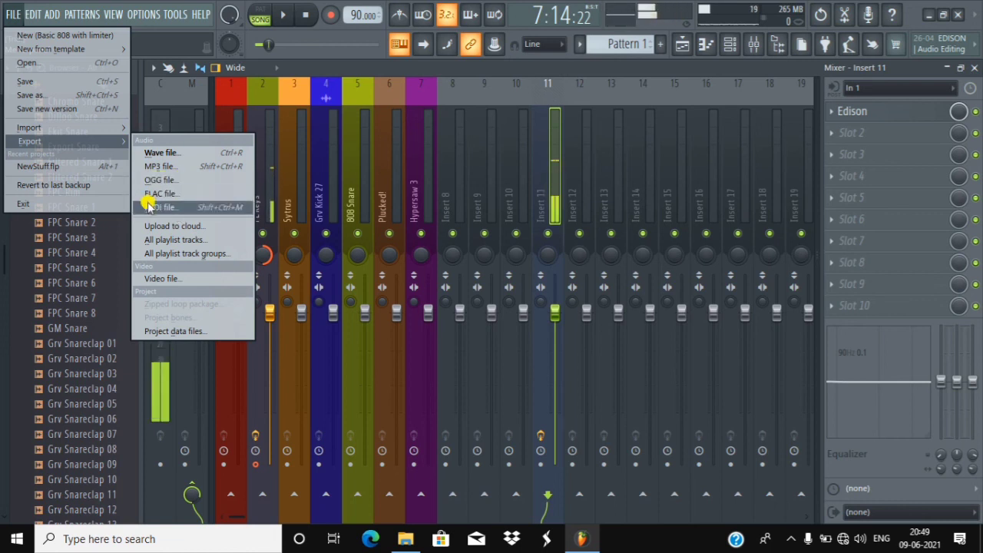
click(176, 171)
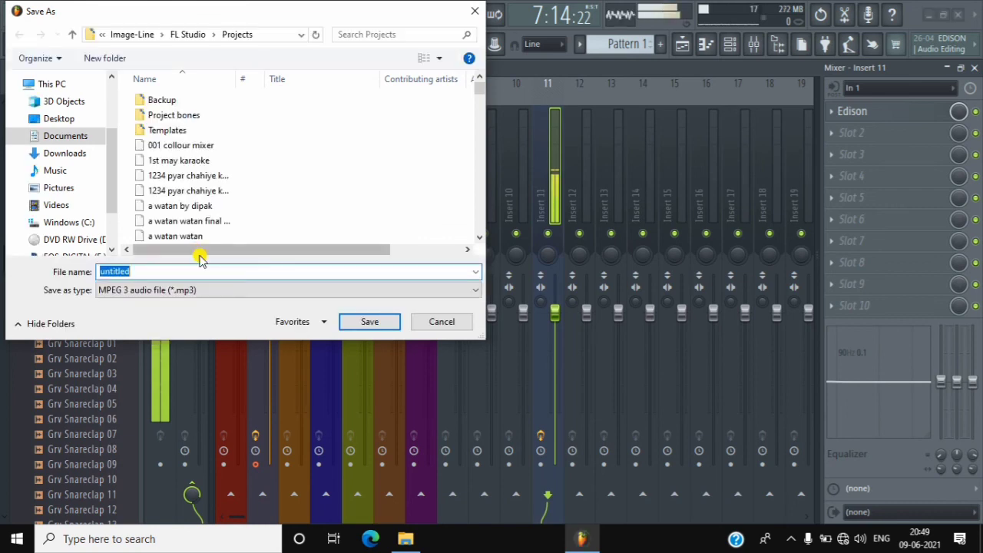
click(147, 270)
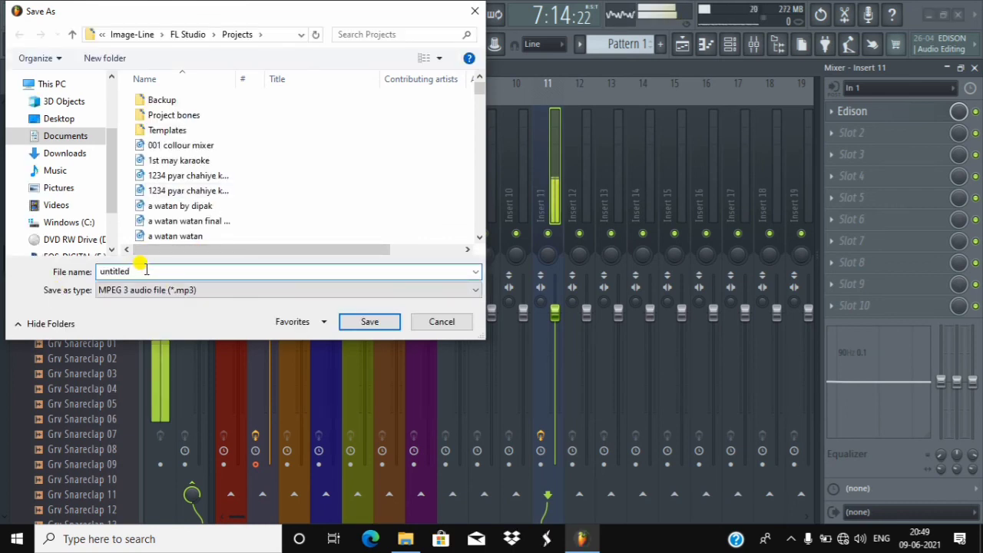
key(BackSpace)
key(BackSpace)
key(BackSpace)
key(BackSpace)
key(BackSpace)
key(BackSpace)
key(BackSpace)
key(BackSpace)
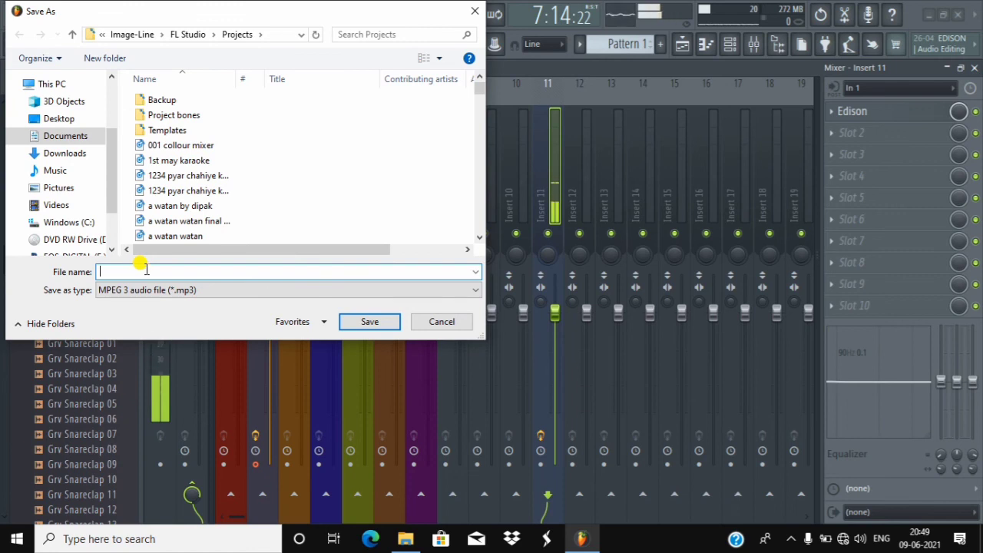
text(sampe file techno bangali b)
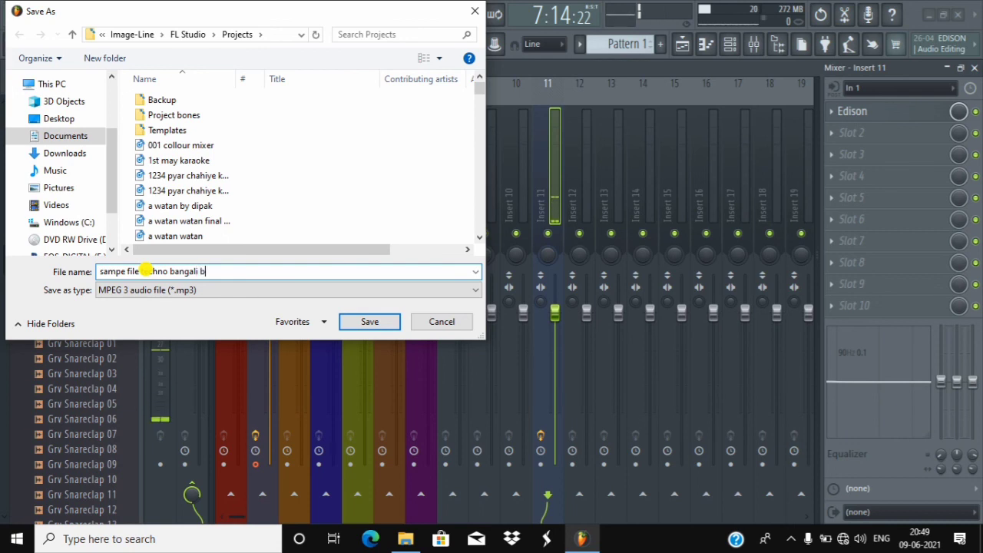
text(u)
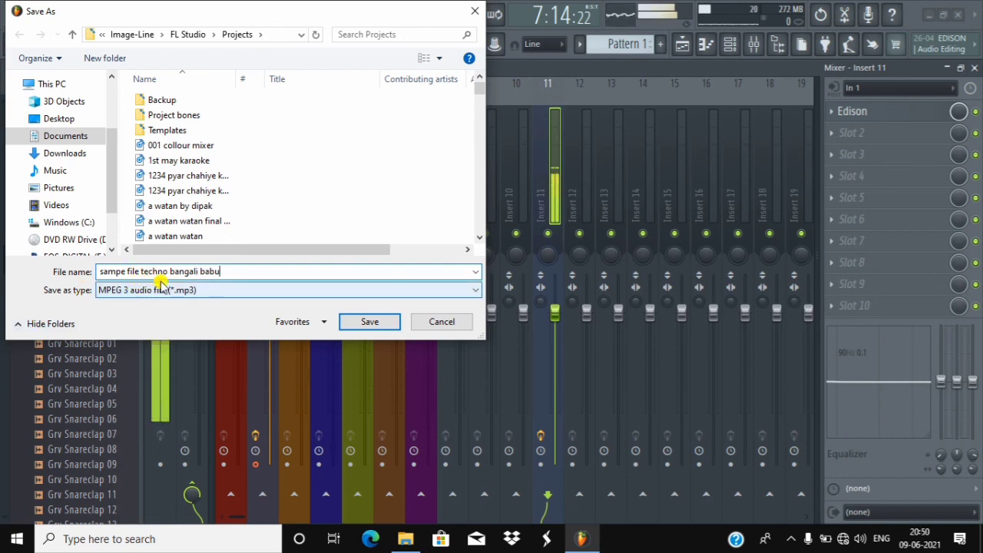
click(379, 327)
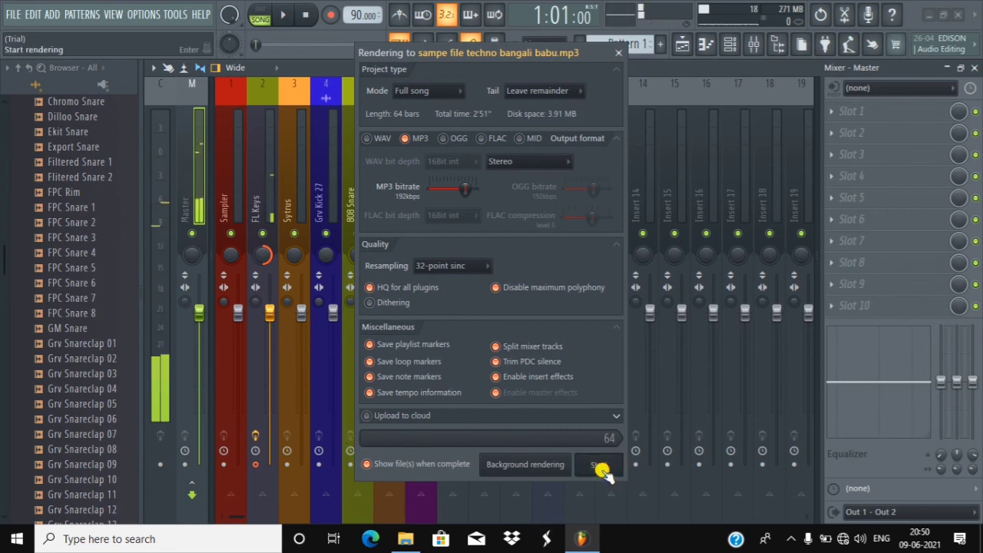
- Start the MP3 render, disable Split mixer tracks, set MP3 bitrate to 320kbps and WAV bit depth to 24Bit int, and abort the render
click(599, 466)
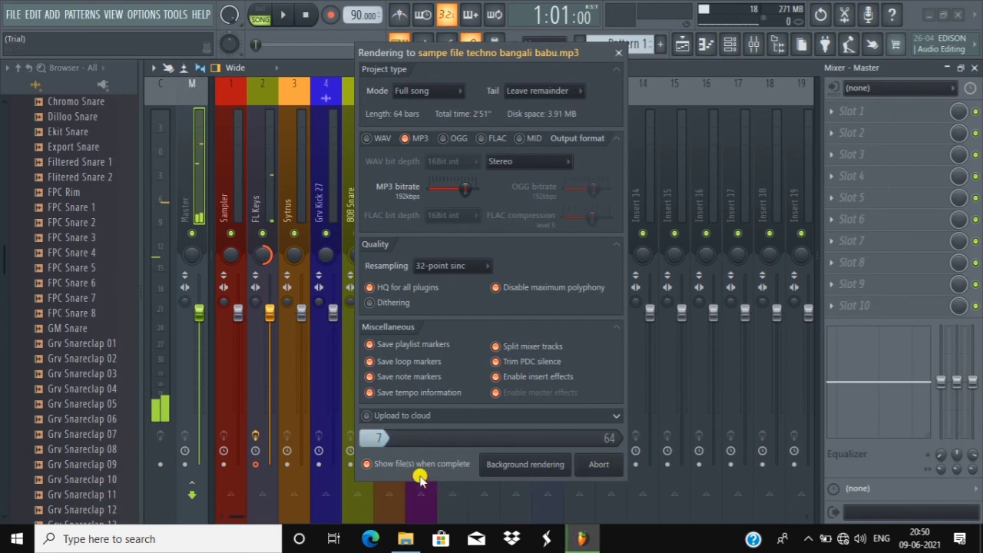
click(505, 349)
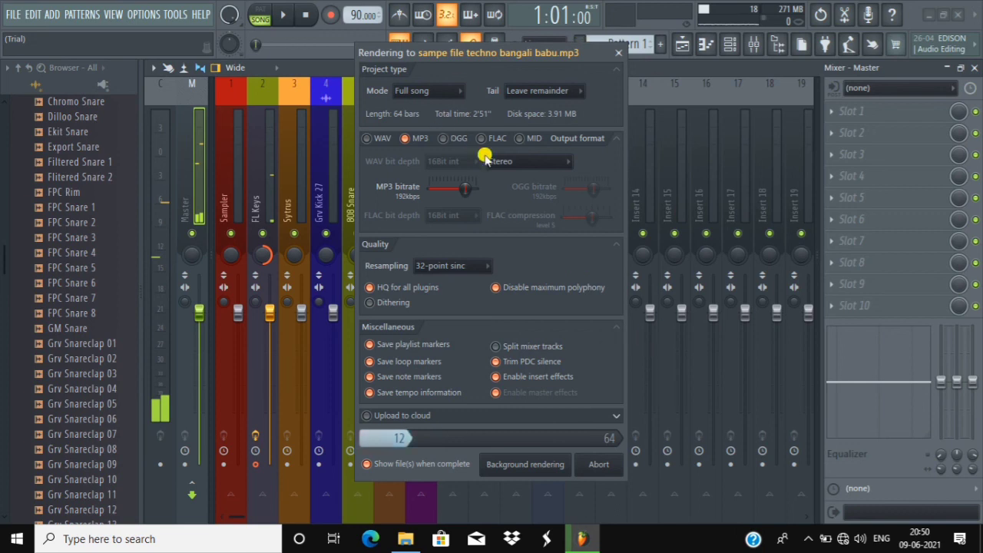
drag(455, 181, 497, 190)
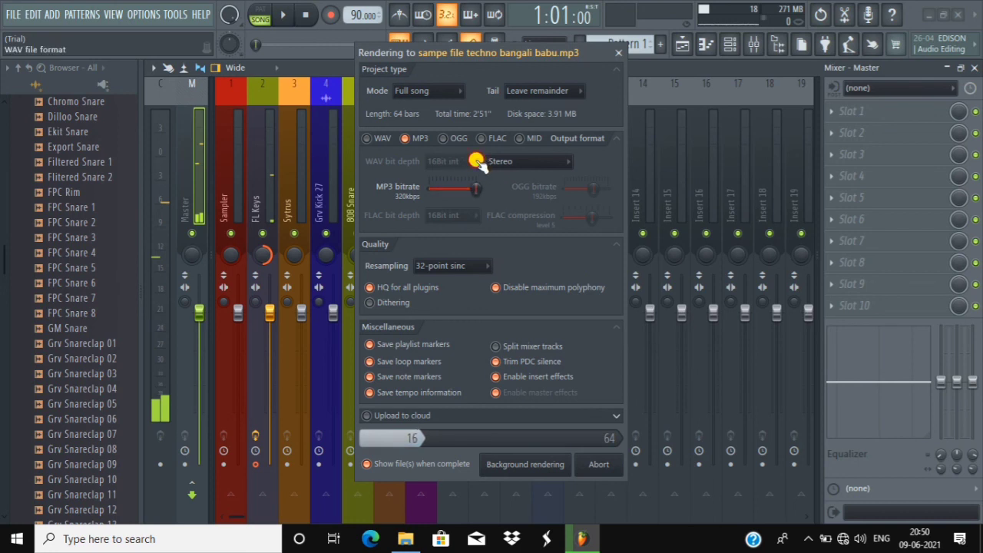
click(478, 163)
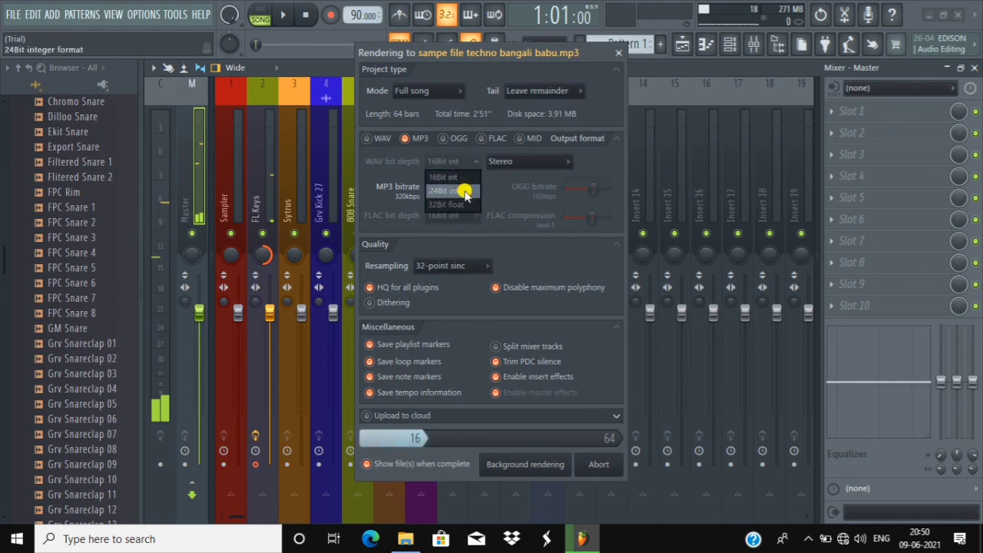
click(465, 191)
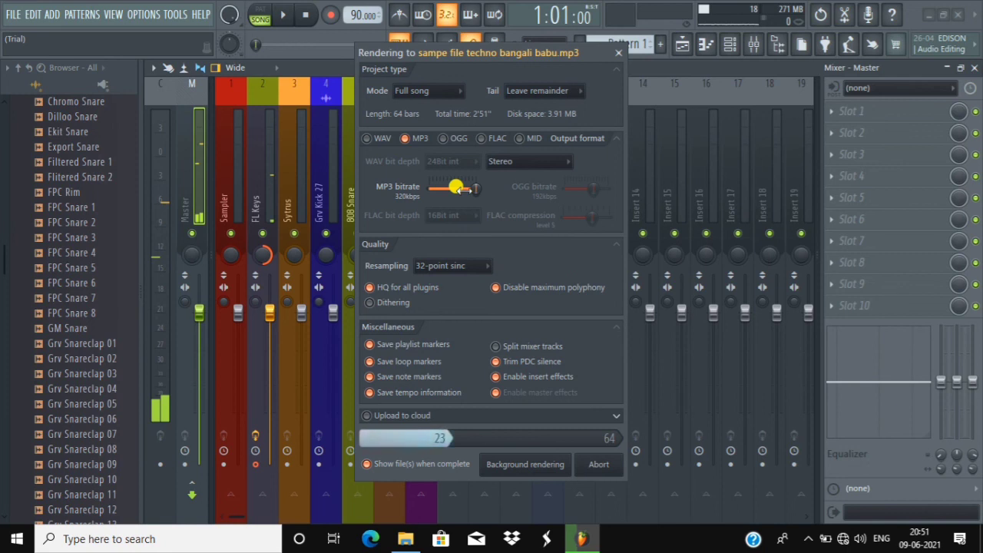
click(600, 466)
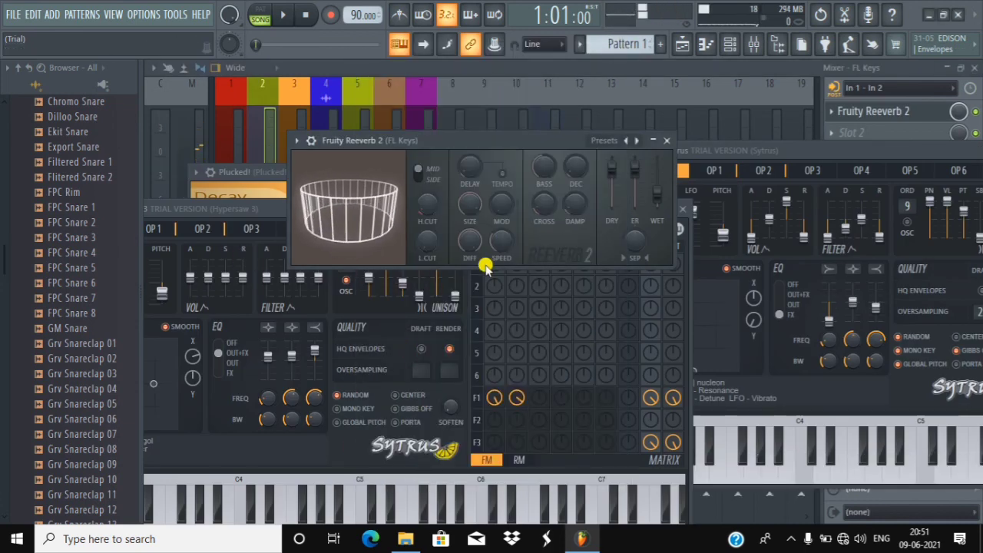
- Set up a WAV export of the song, entering a person's first name followed by "file" as the file name
click(14, 14)
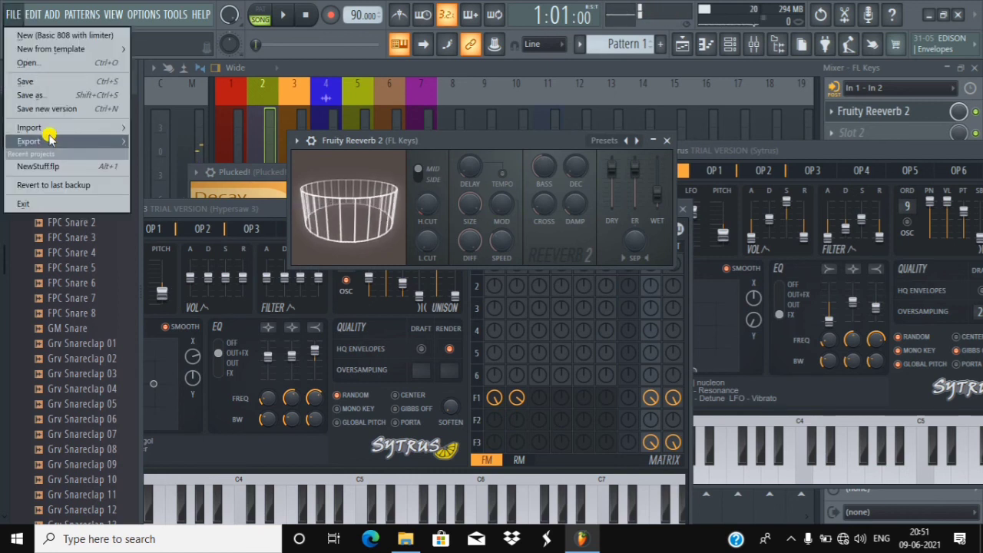
mouse_move(48, 139)
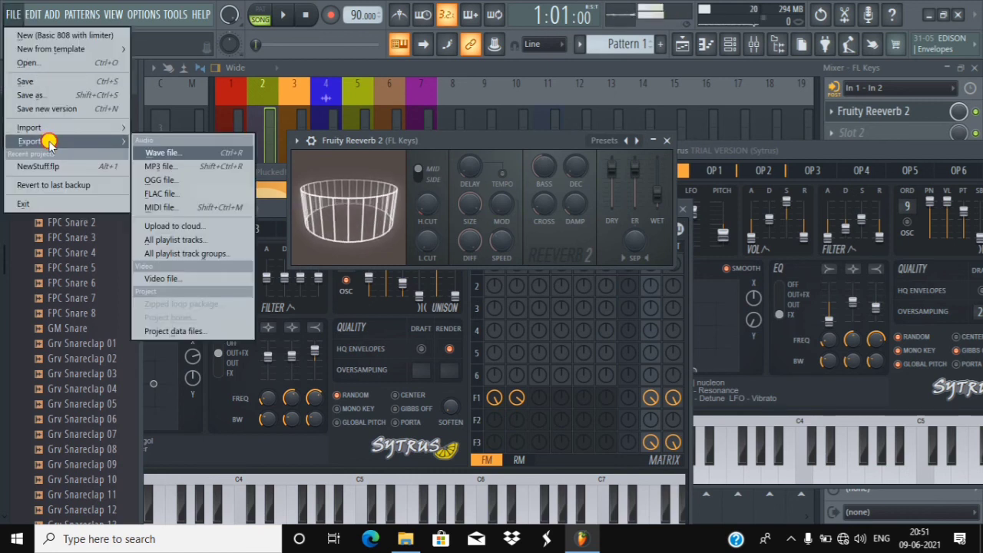
click(198, 152)
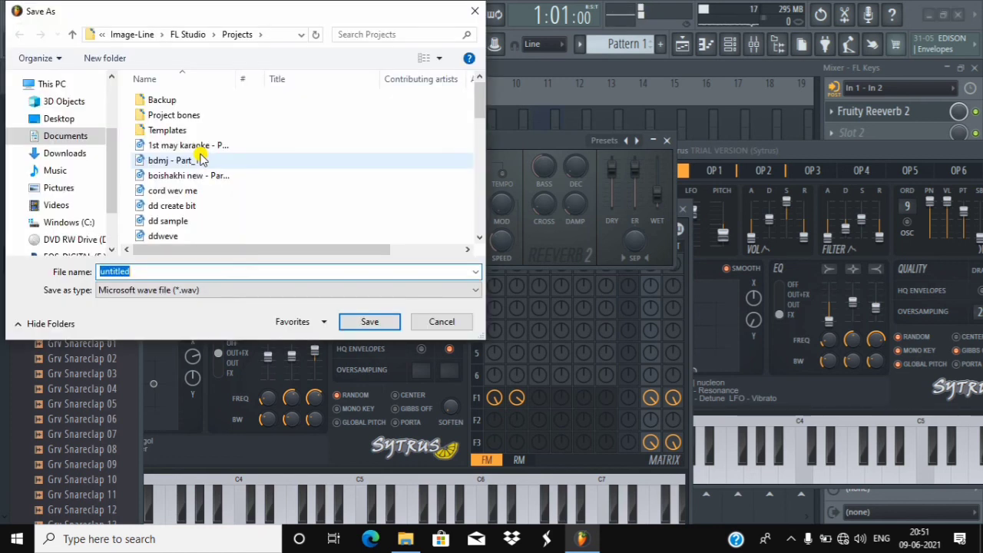
click(154, 271)
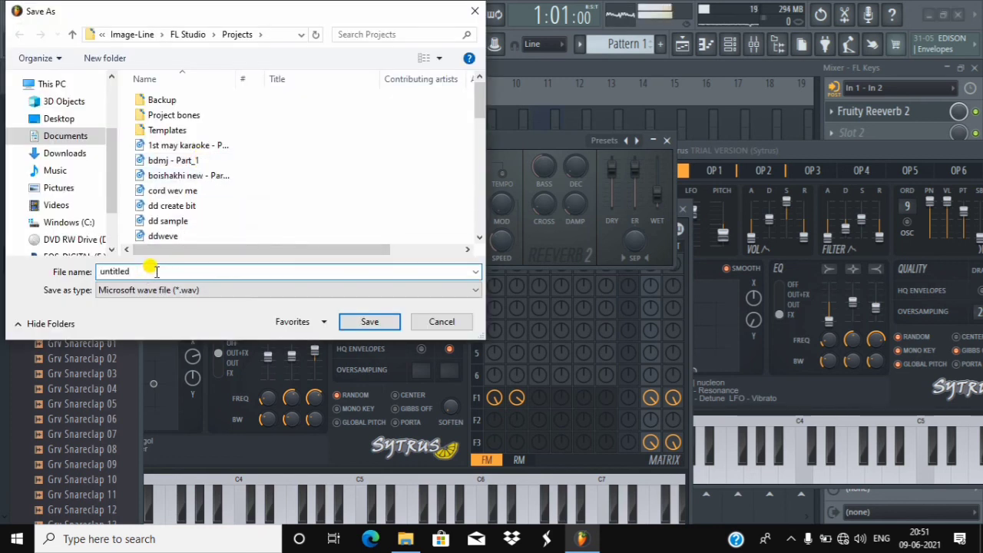
key(BackSpace)
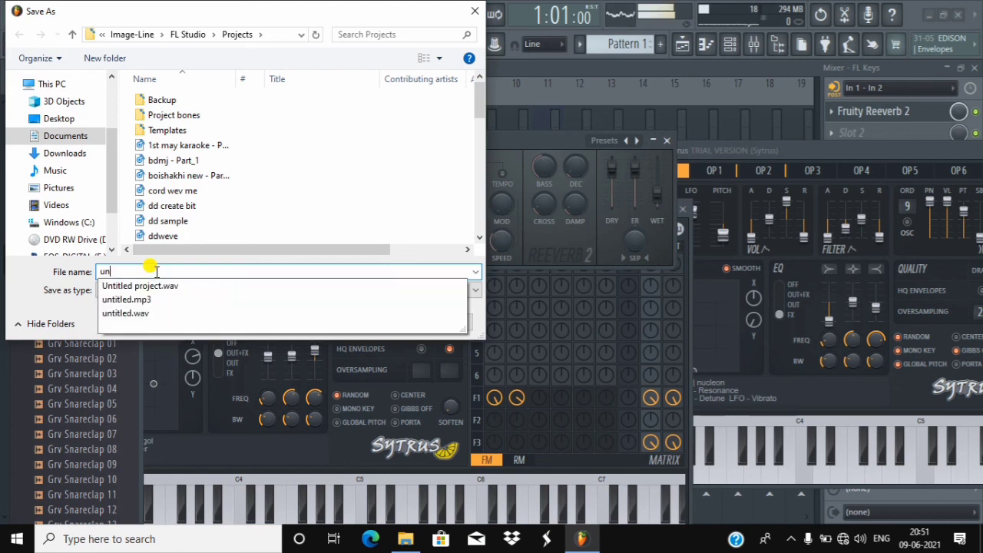
key(BackSpace)
key(BackSpace)
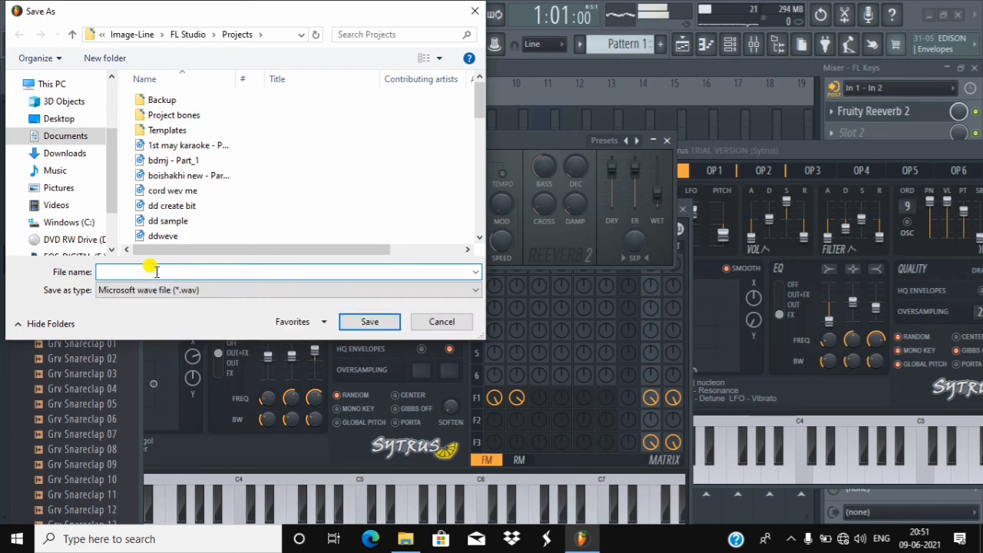
text(di)
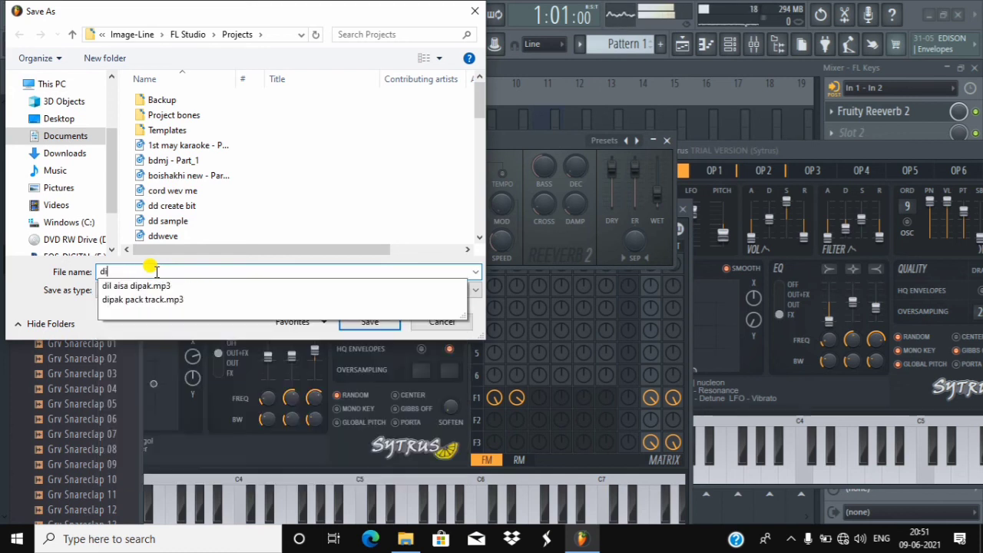
text(pa)
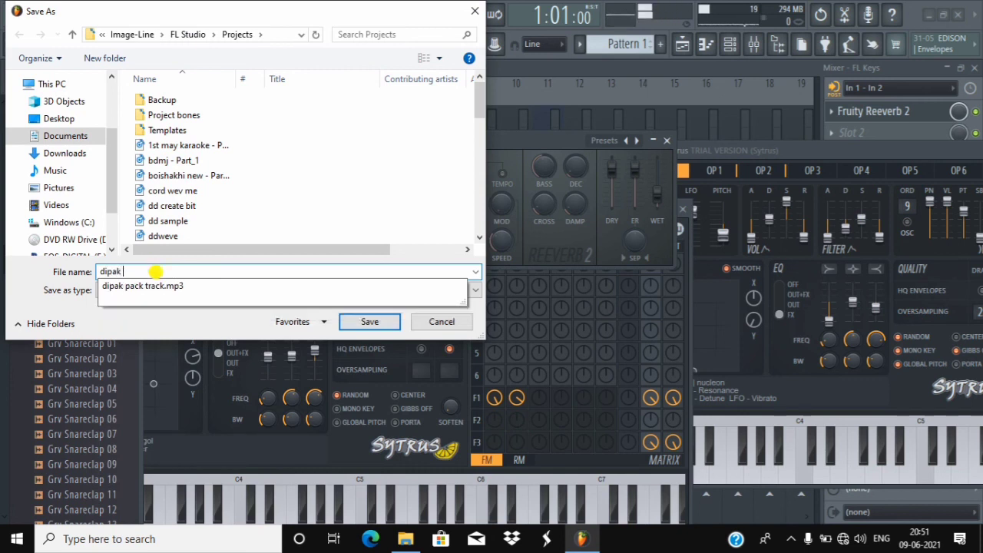
text(k )
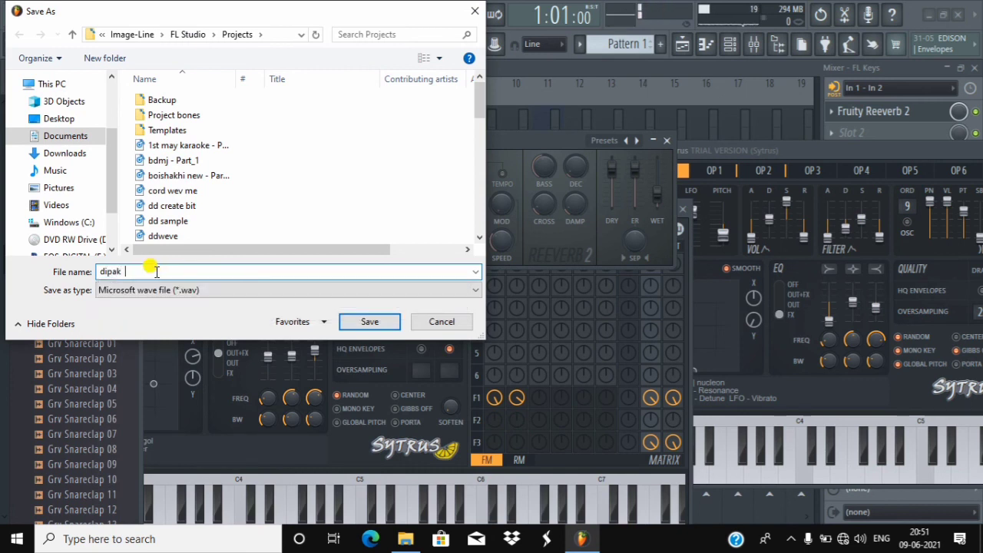
text(file)
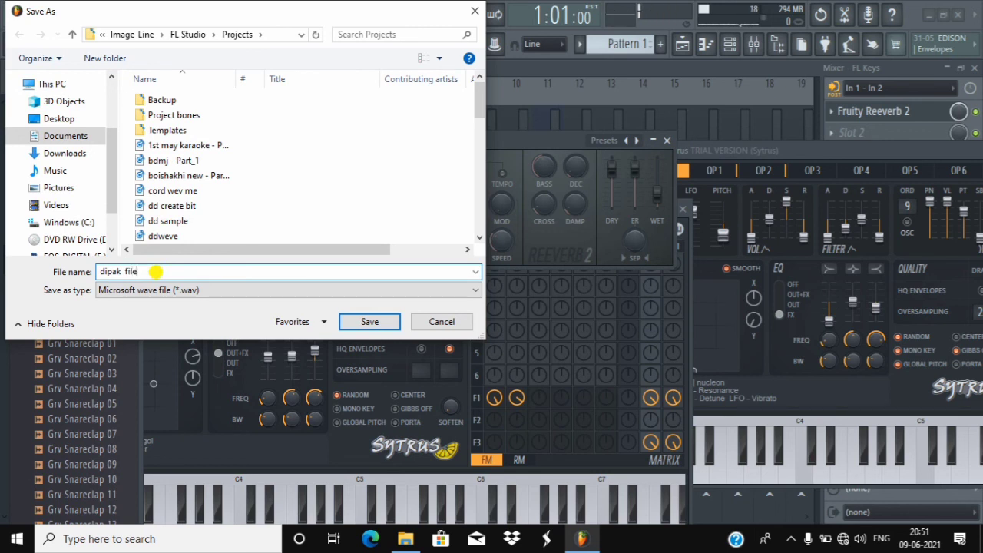
click(369, 322)
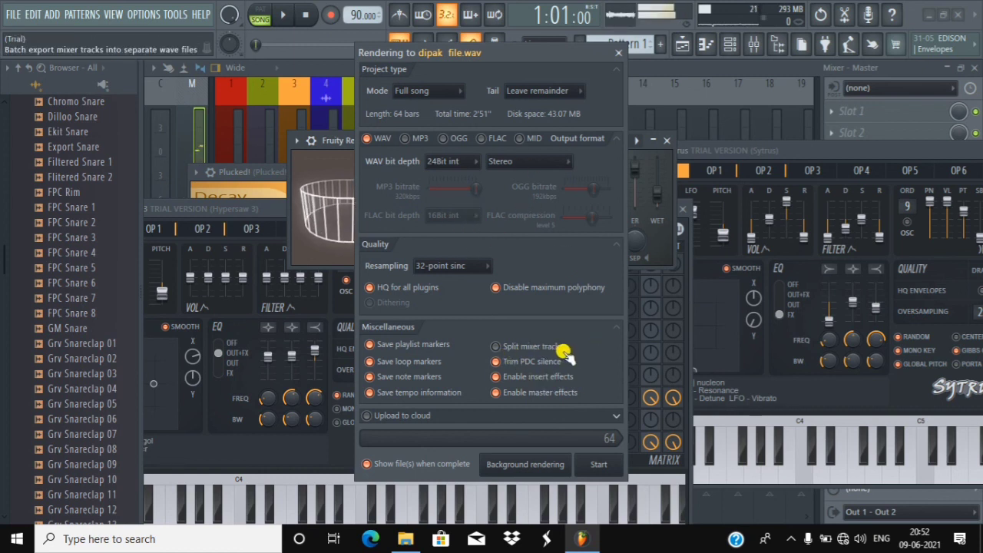
- Try Split mixer tracks on and off in the WAV render settings, and close them without rendering
click(495, 346)
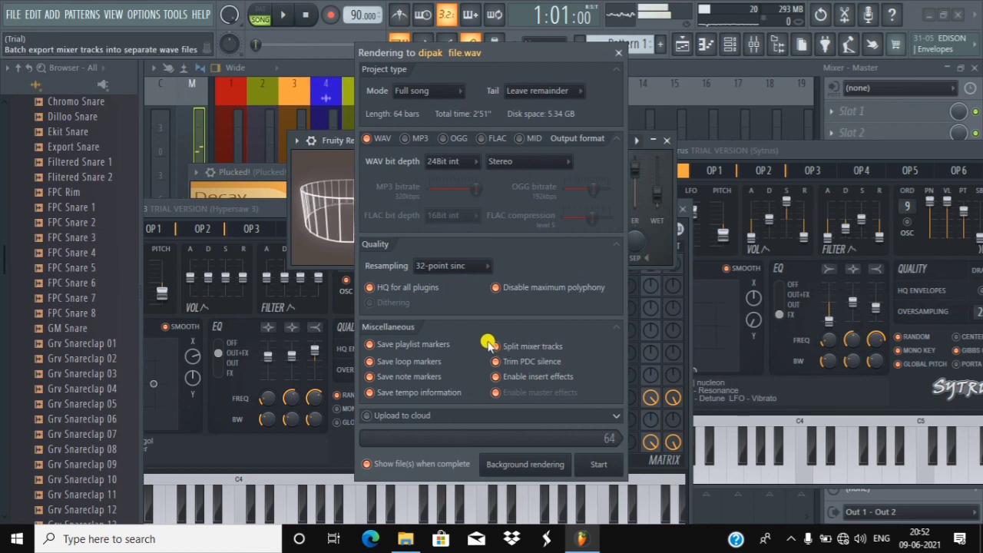
click(495, 346)
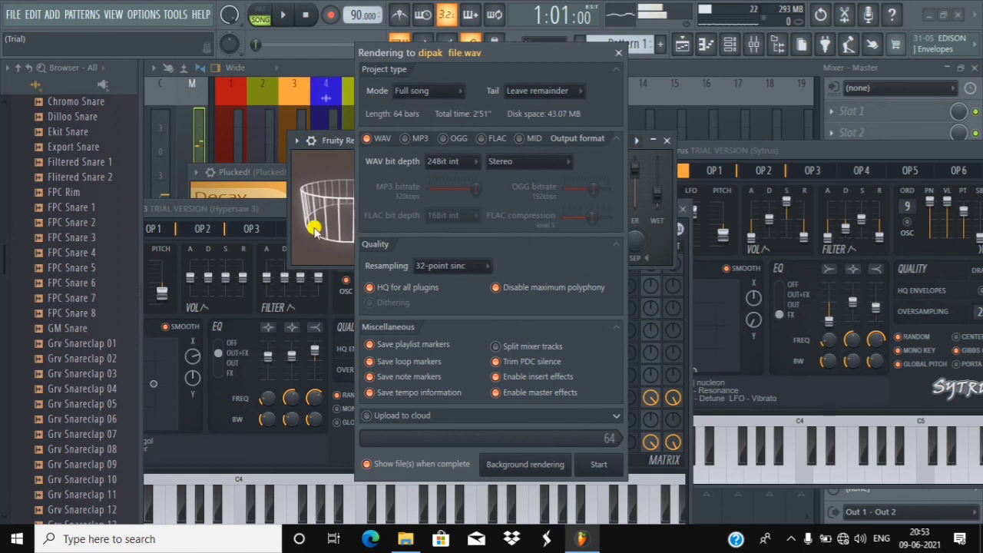
click(495, 346)
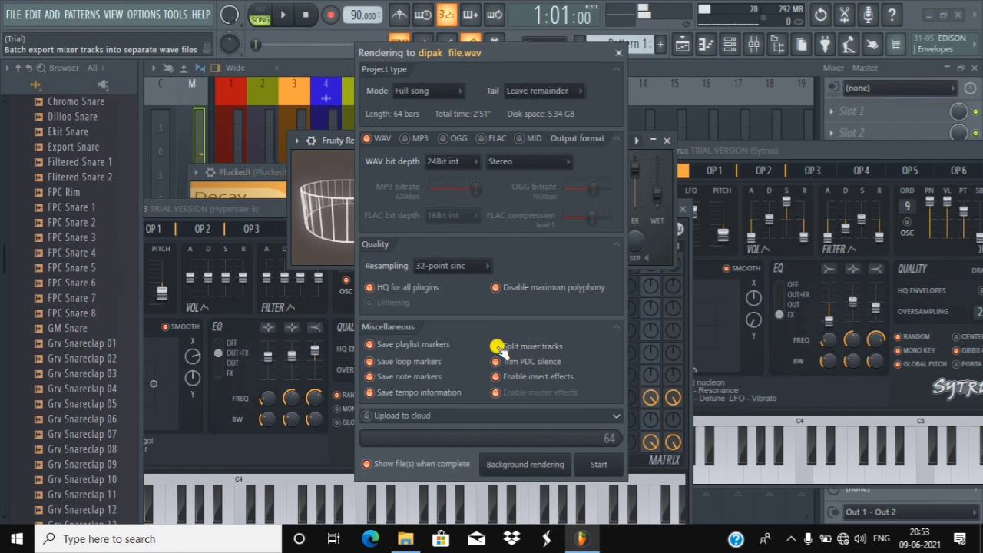
click(498, 347)
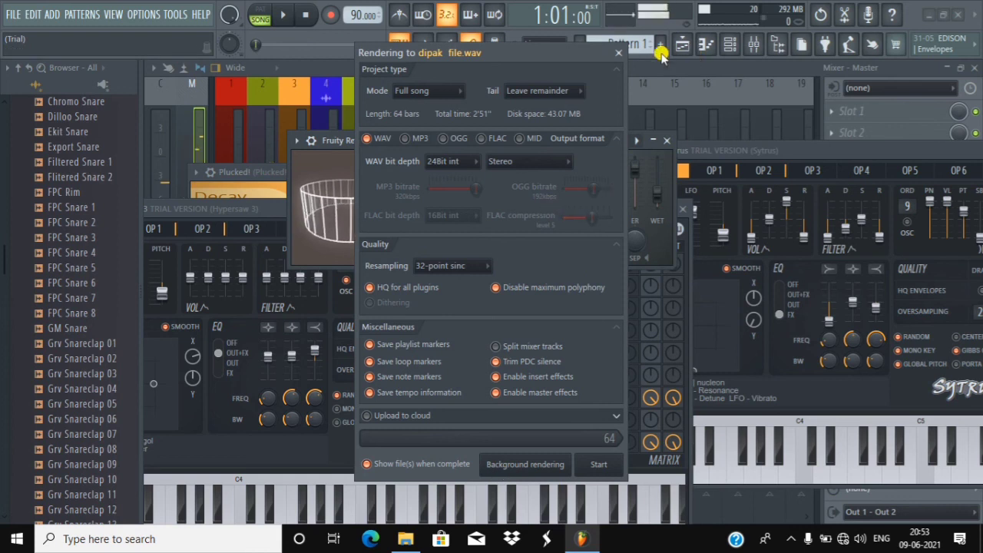
click(618, 52)
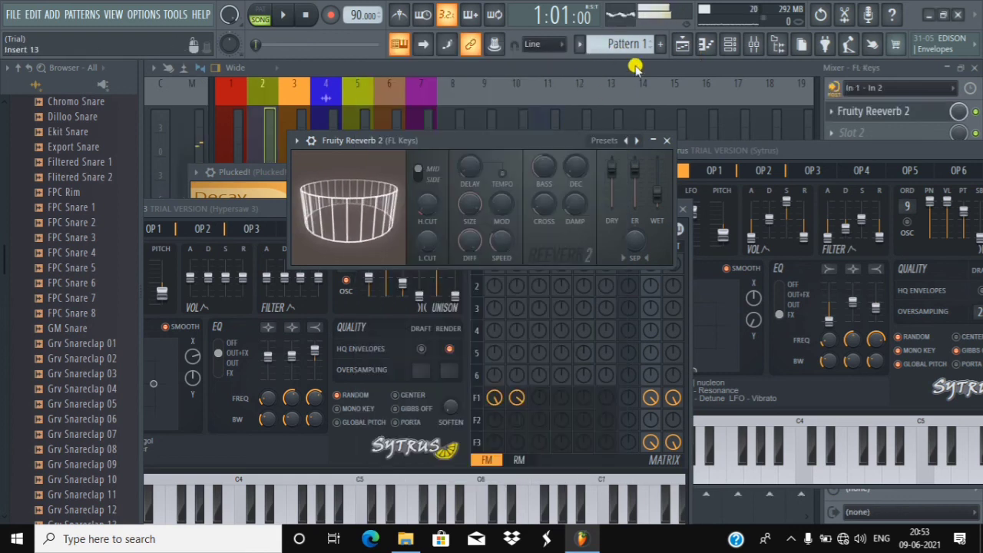
- Clear the plugin windows, show the whole arrangement in the playlist with lower tracks, and collapse the browser to widen it
click(636, 66)
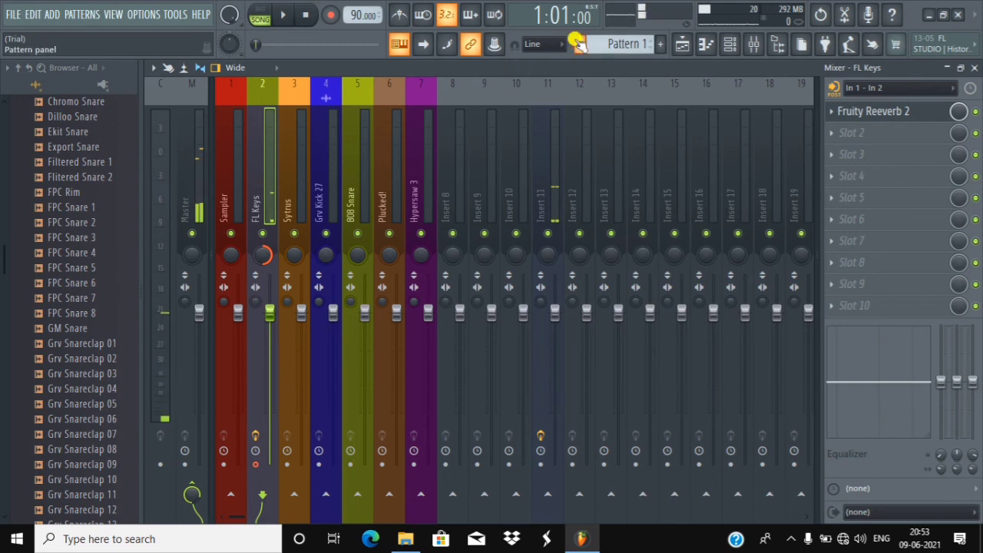
click(682, 46)
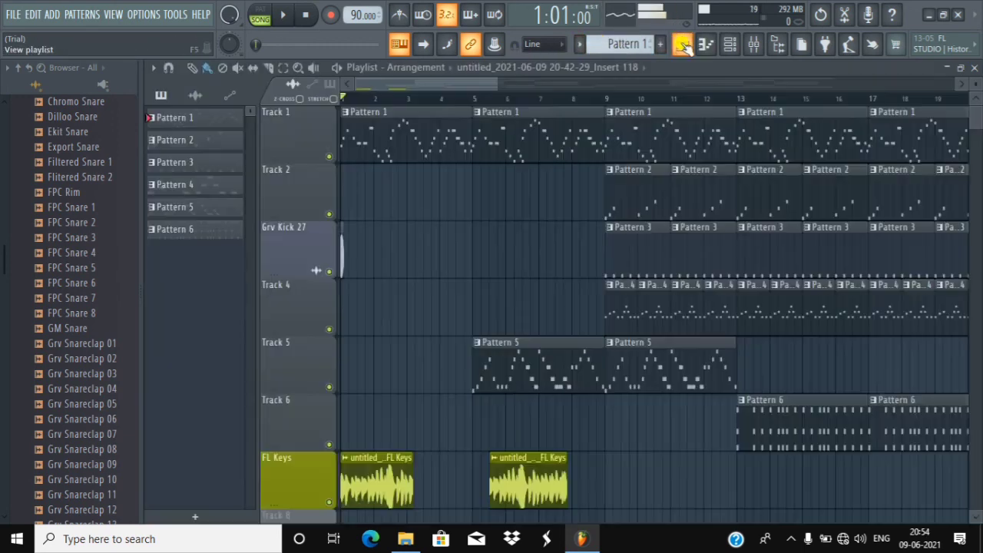
scroll(548, 96, down, 3)
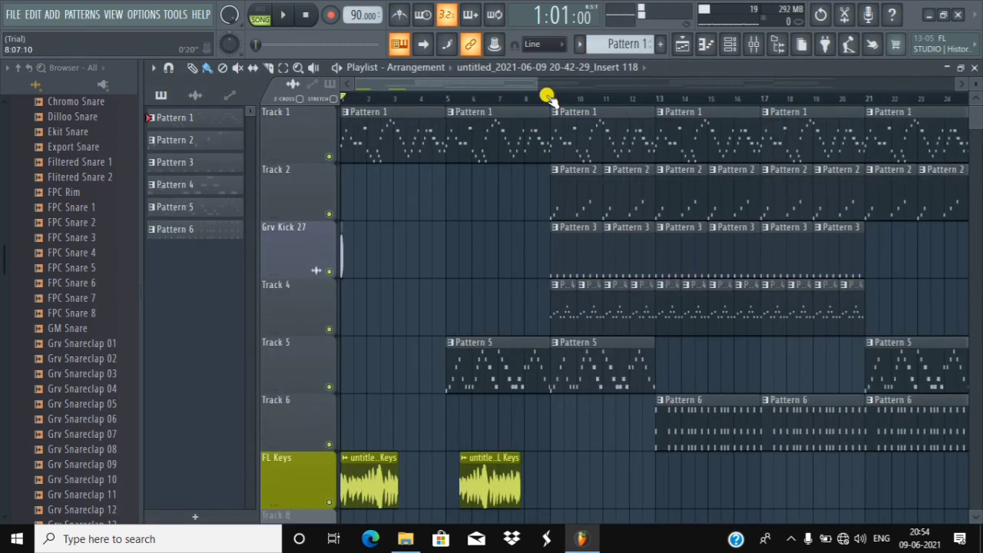
scroll(549, 95, down, 1)
mouse_move(422, 540)
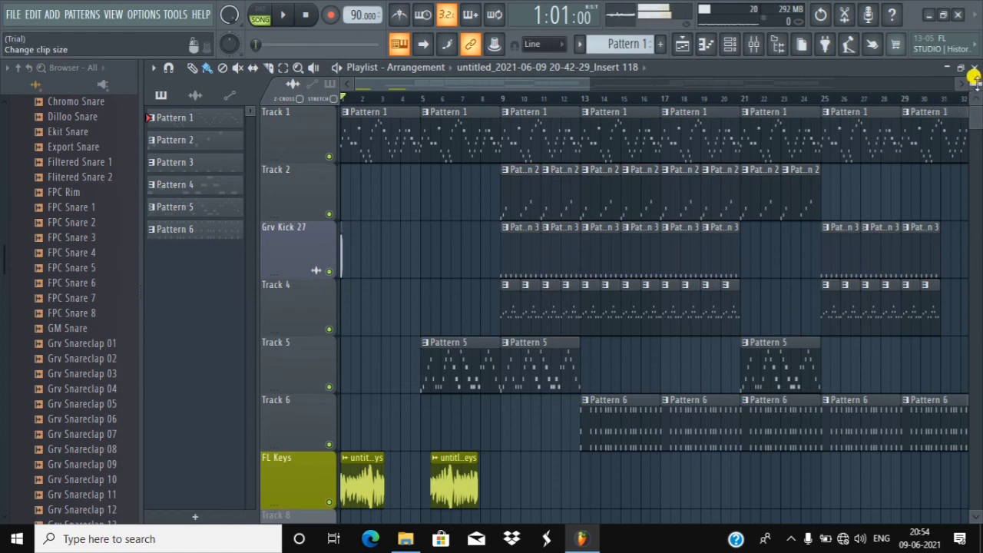
scroll(974, 76, down, 3)
scroll(975, 77, up, 2)
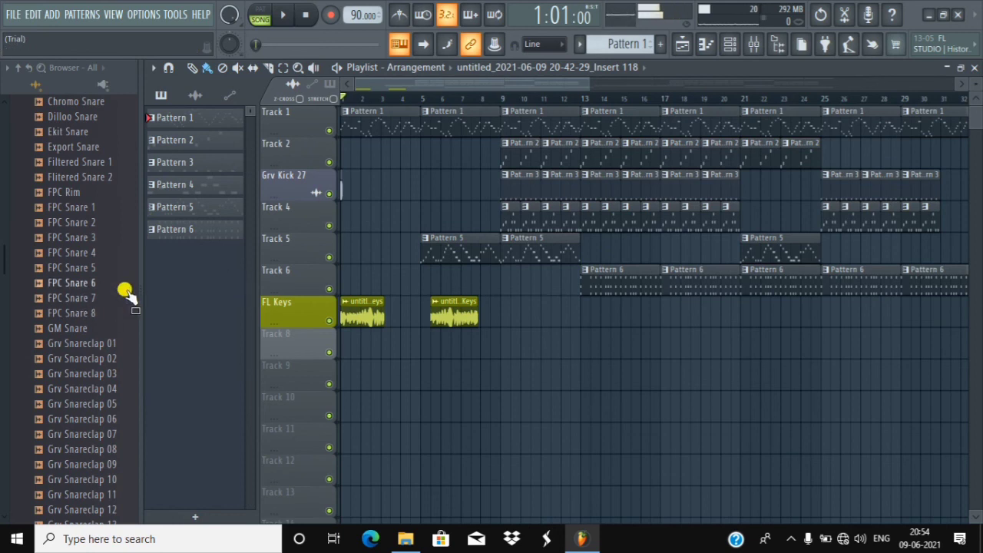
drag(135, 282, 2, 278)
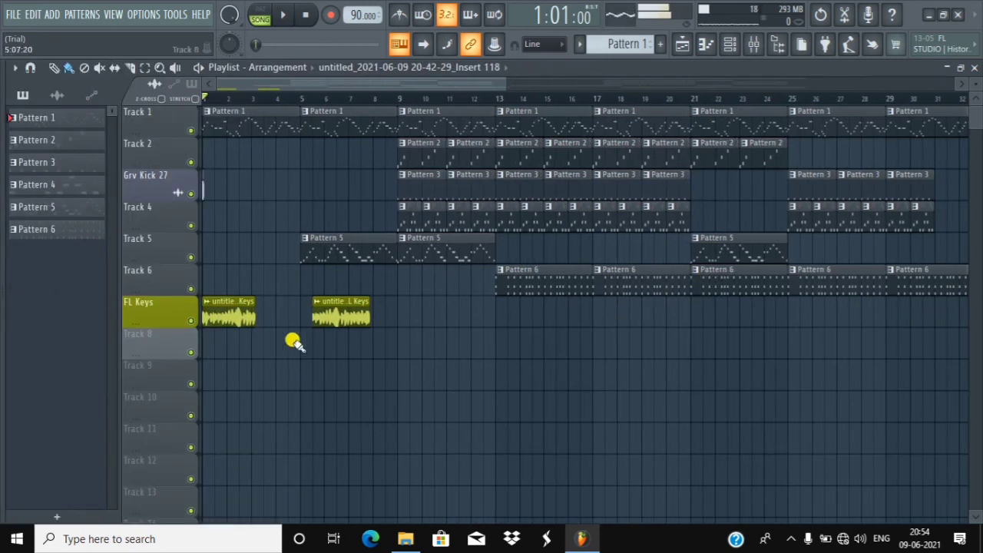